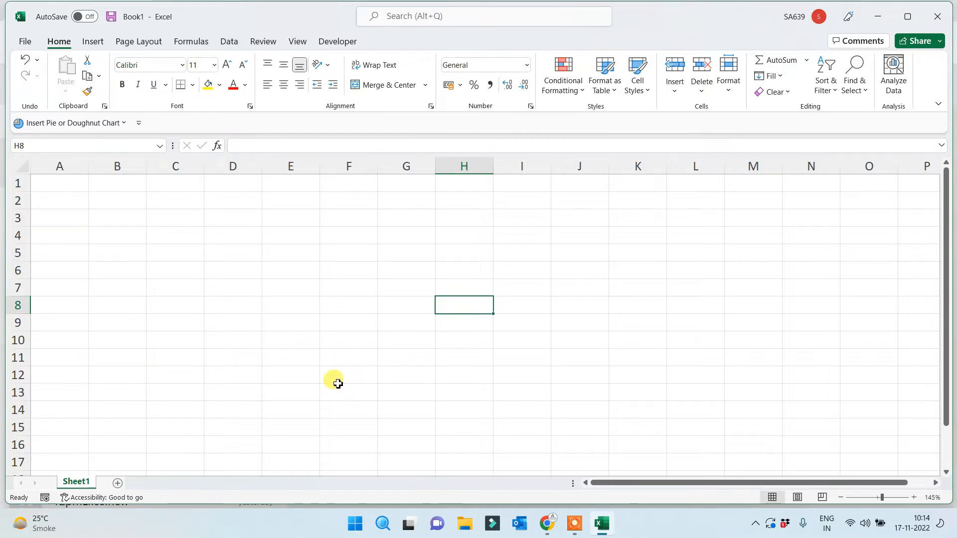
Rename the Sheet1 worksheet tab to 'Basic Term'
{"action": "left_click", "coordinate": [222, 197]}
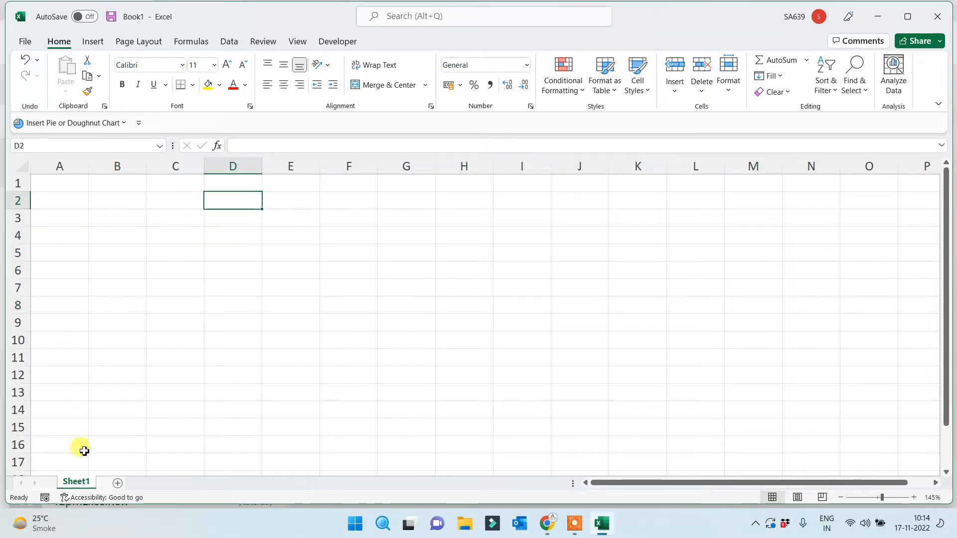
{"action": "double_click", "coordinate": [77, 482]}
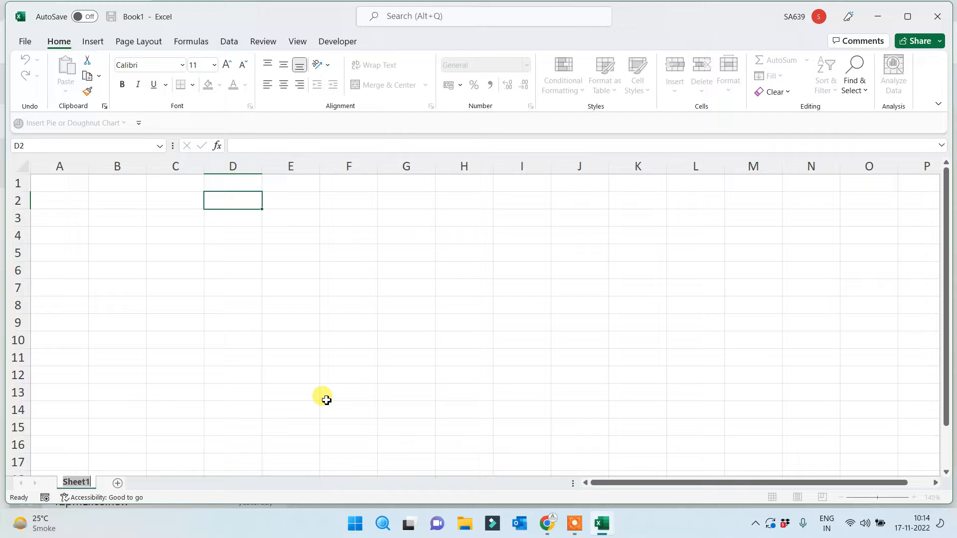
{"action": "type", "text": "Basic Term"}
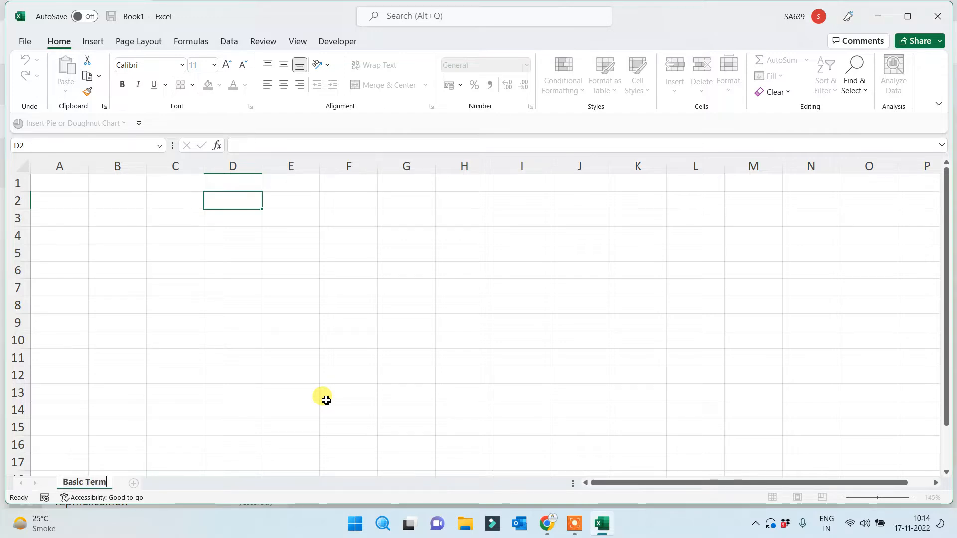
{"action": "left_click", "coordinate": [270, 289]}
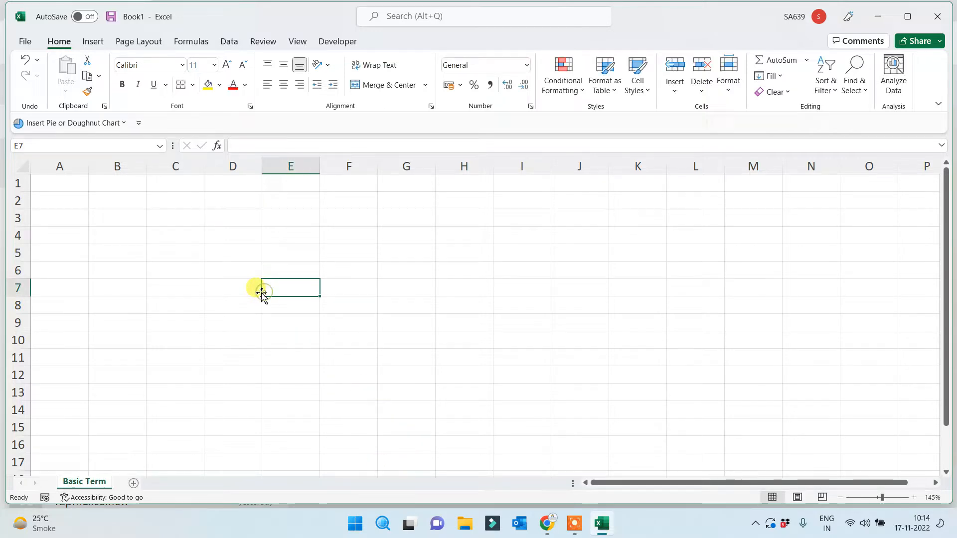
{"action": "left_click", "coordinate": [171, 202]}
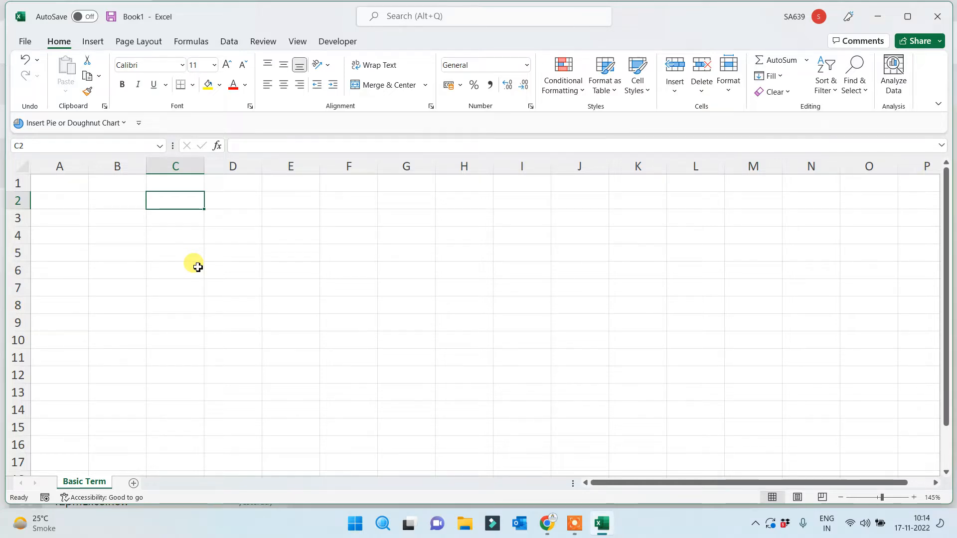
{"action": "left_click", "coordinate": [136, 204]}
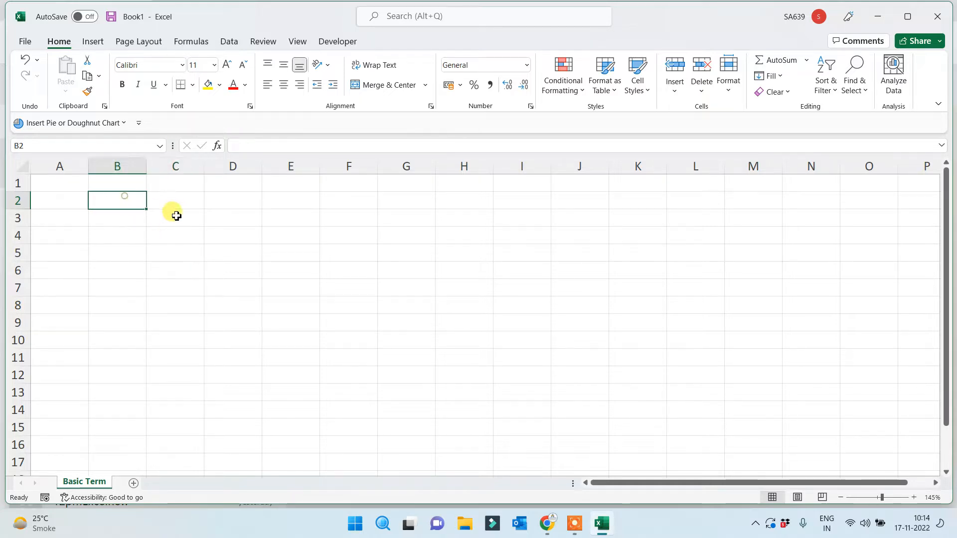
{"action": "left_click", "coordinate": [182, 197]}
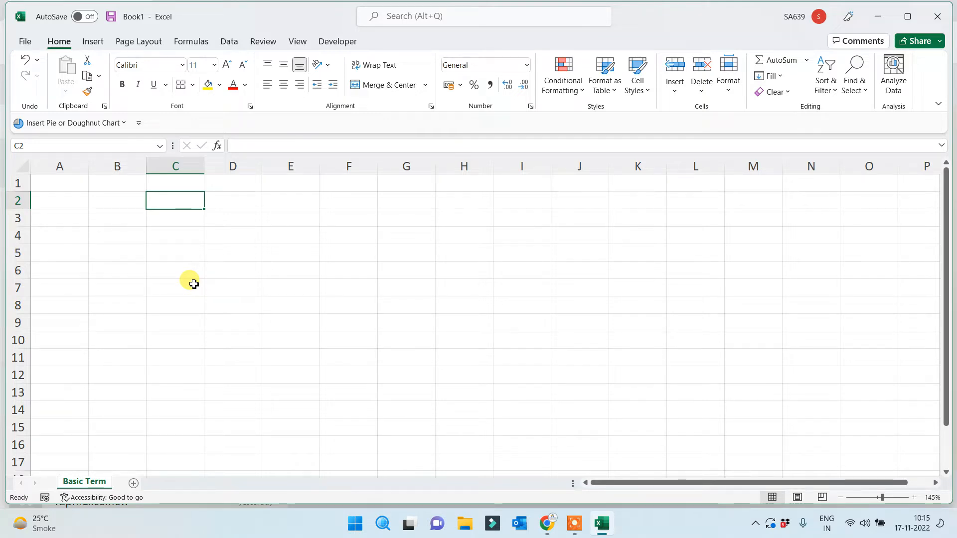
Enter Rows, columns, Cell, Range, Sheet and Data down column C, leaving C6 blank
{"action": "type", "text": "Rows"}
{"action": "key", "text": "Return"}
{"action": "type", "text": "c"}
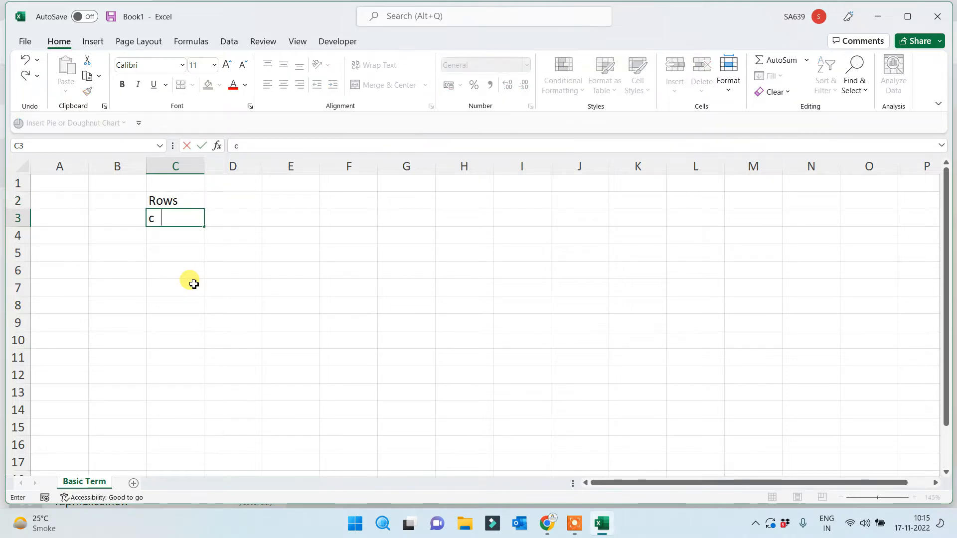
{"action": "type", "text": "olumns"}
{"action": "key", "text": "Return"}
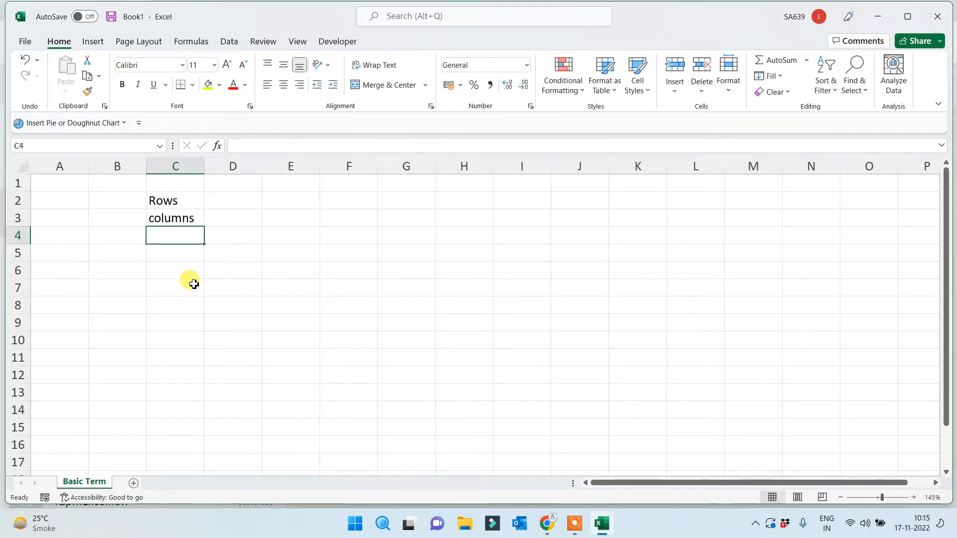
{"action": "type", "text": "Cell"}
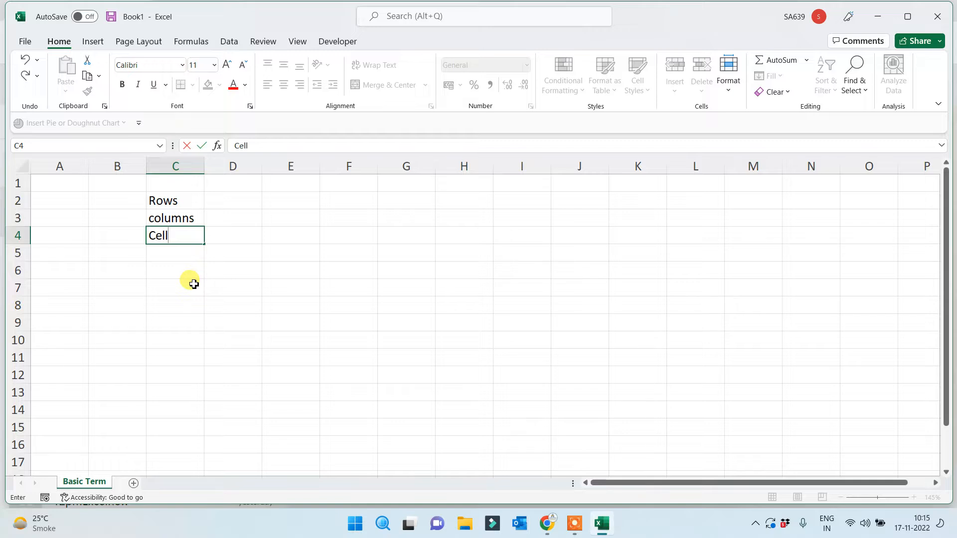
{"action": "key", "text": "Return"}
{"action": "type", "text": "Range"}
{"action": "key", "text": "Return"}
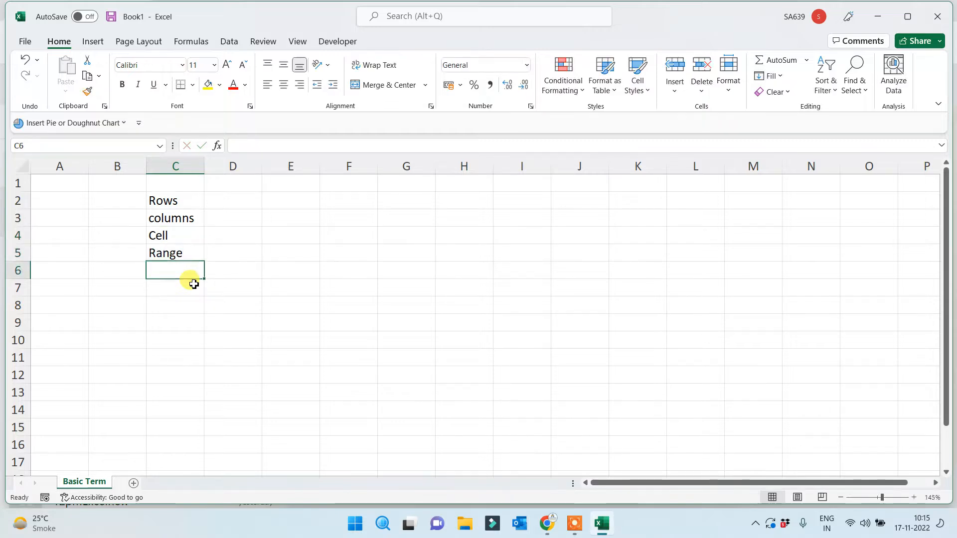
{"action": "key", "text": "Return"}
{"action": "type", "text": "Sh"}
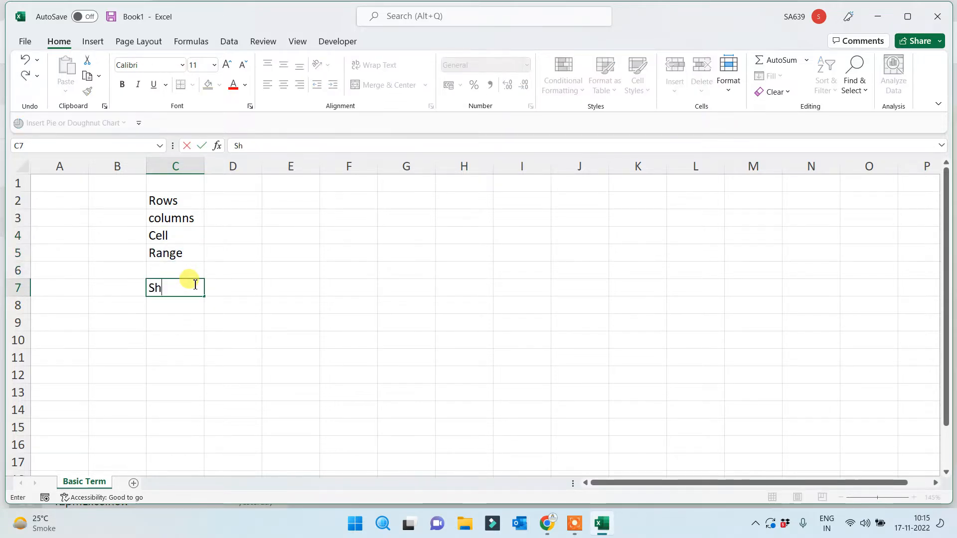
{"action": "type", "text": "eet"}
{"action": "key", "text": "Return"}
{"action": "key", "text": "Return"}
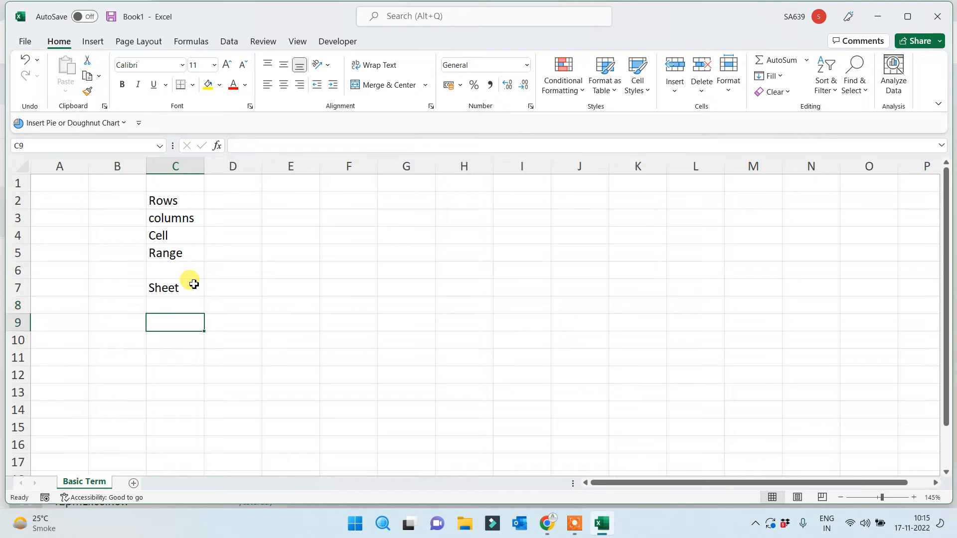
{"action": "type", "text": "Data"}
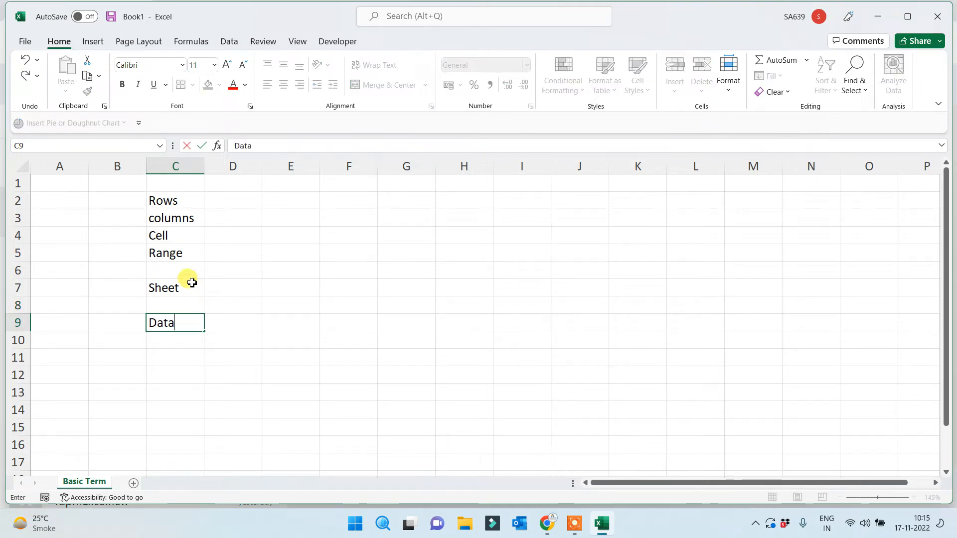
Fill C6 with 'Address' and widen column C slightly
{"action": "left_click", "coordinate": [184, 269]}
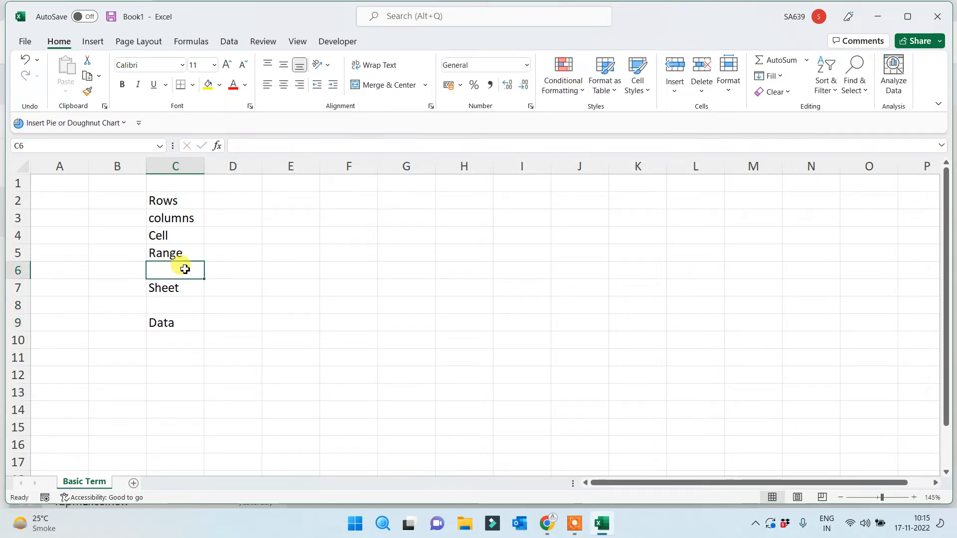
{"action": "type", "text": "Add"}
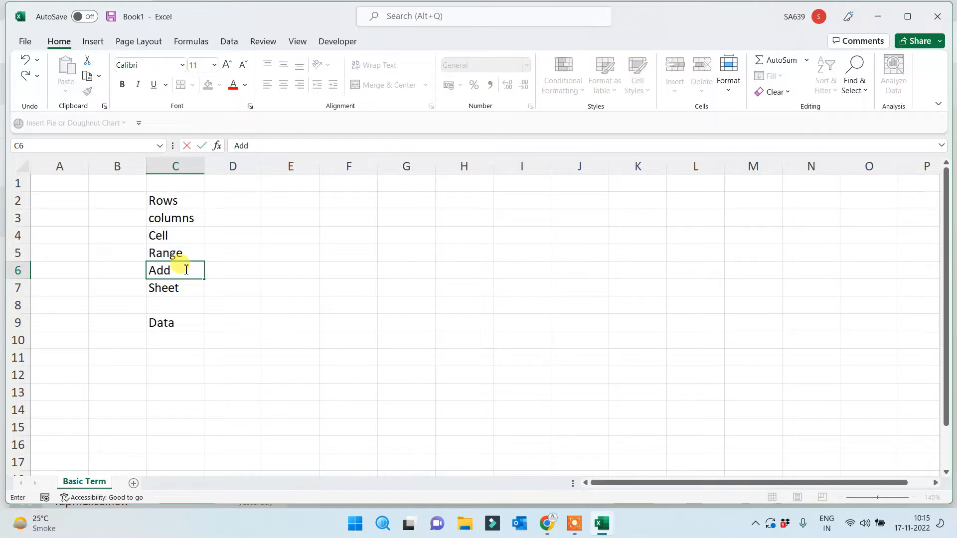
{"action": "type", "text": "ress"}
{"action": "left_click", "coordinate": [264, 343]}
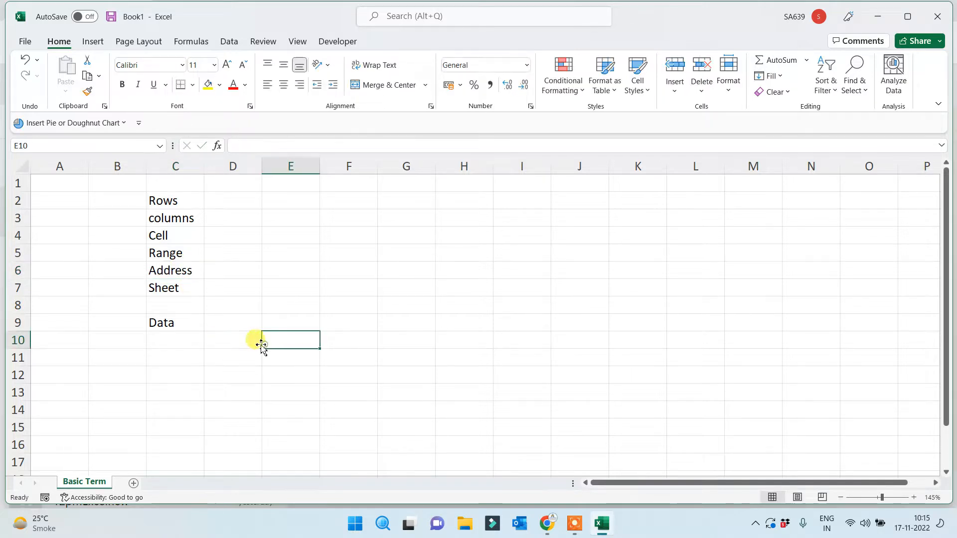
{"action": "left_click_drag", "start_coordinate": [205, 166], "coordinate": [224, 166]}
{"action": "left_click", "coordinate": [315, 308]}
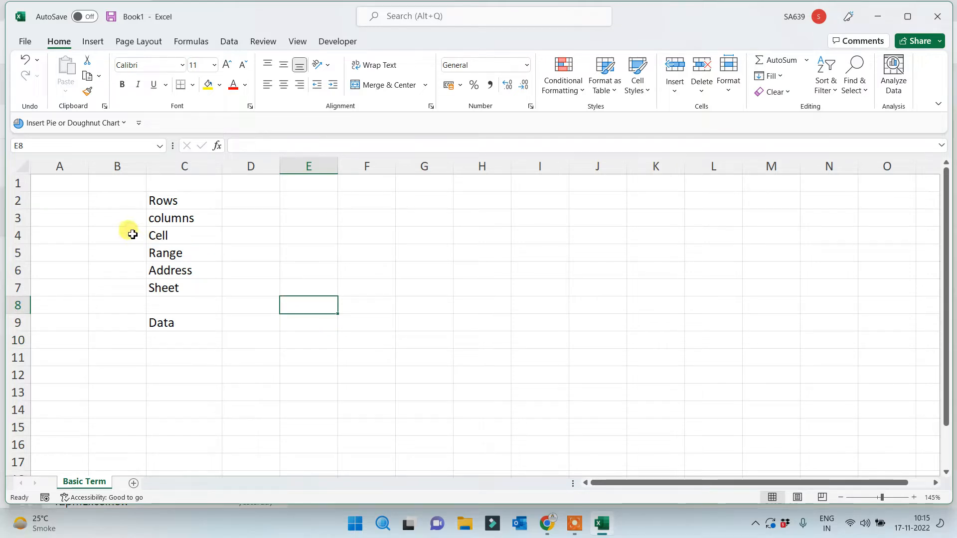
Enter '12345...' in D2 and 'abcd....' in D3 beside Rows and columns
{"action": "left_click", "coordinate": [166, 200]}
{"action": "left_click", "coordinate": [257, 200]}
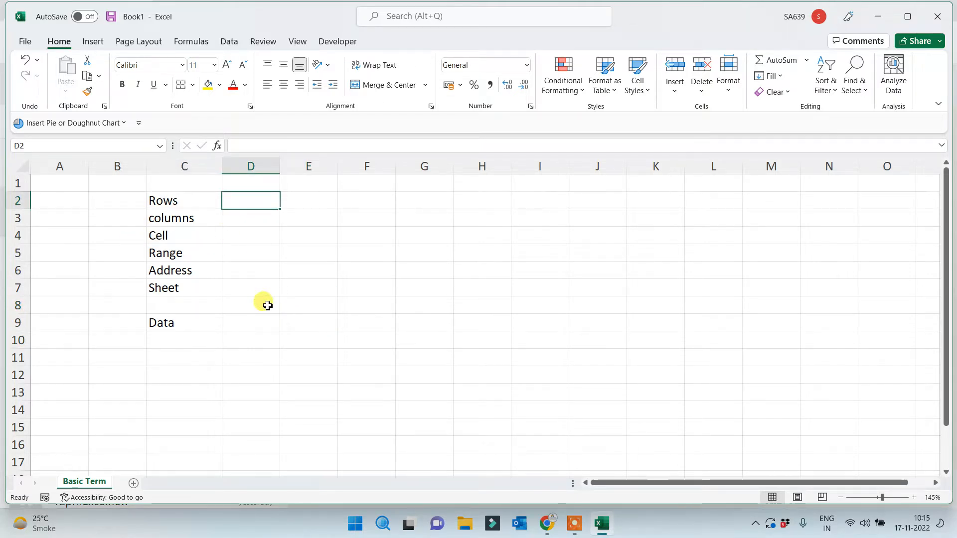
{"action": "type", "text": "12345"}
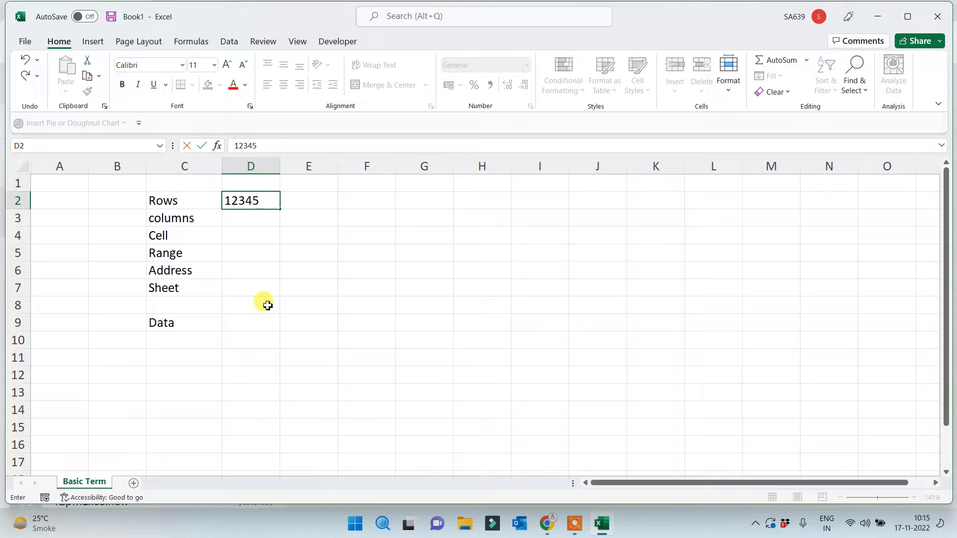
{"action": "type", "text": "..."}
{"action": "left_click", "coordinate": [244, 339]}
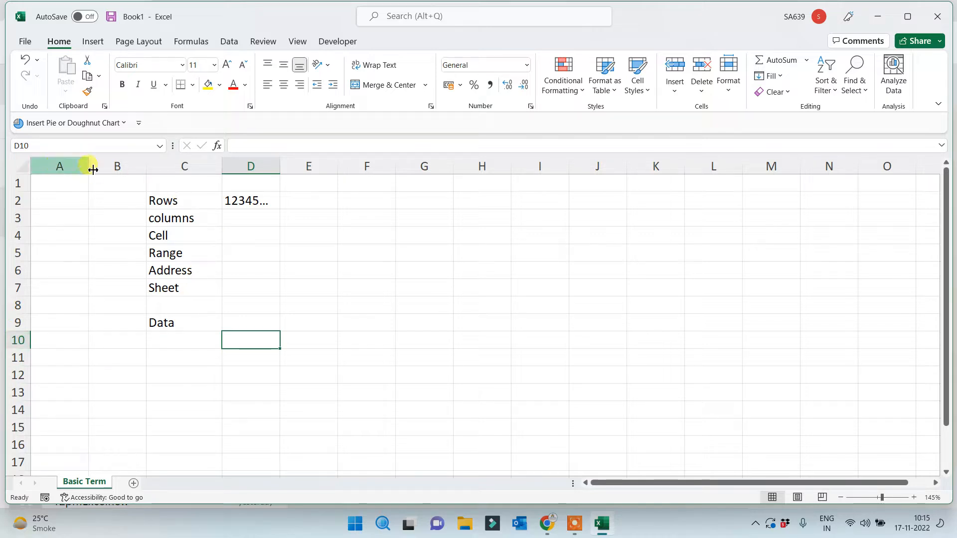
{"action": "left_click", "coordinate": [243, 222]}
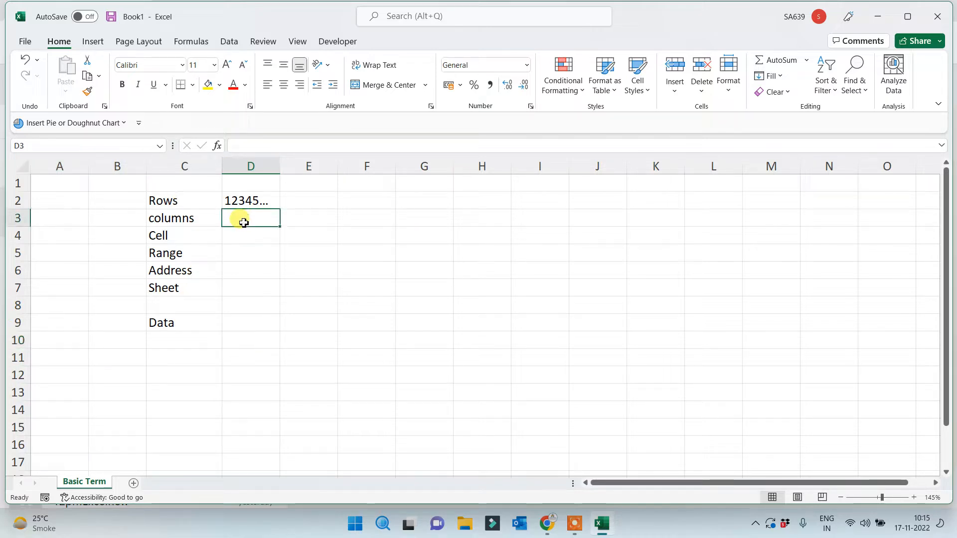
{"action": "type", "text": "abcd...."}
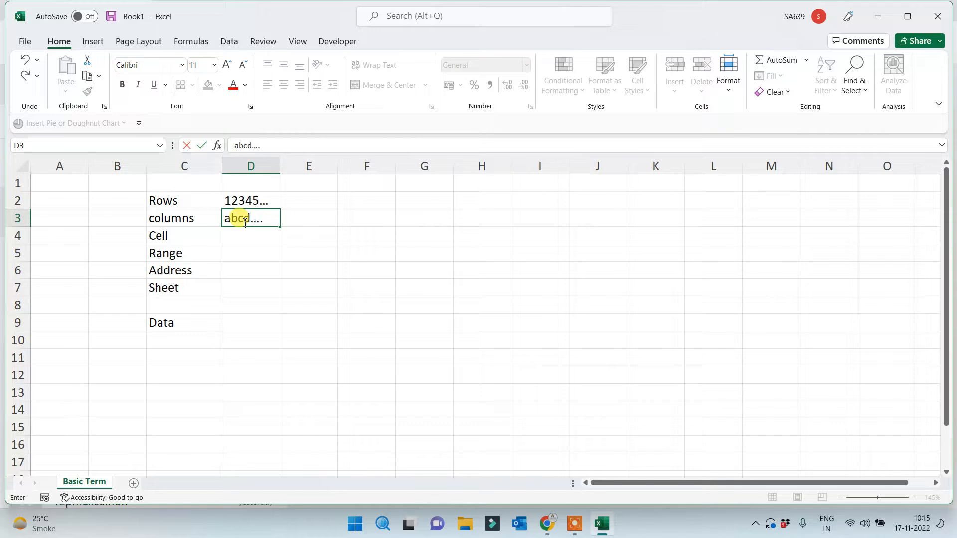
{"action": "left_click", "coordinate": [255, 270]}
{"action": "left_click", "coordinate": [262, 286]}
Fill D4 yellow with the text 'box' and enter '>1 Cell' in D5
{"action": "left_click", "coordinate": [236, 236]}
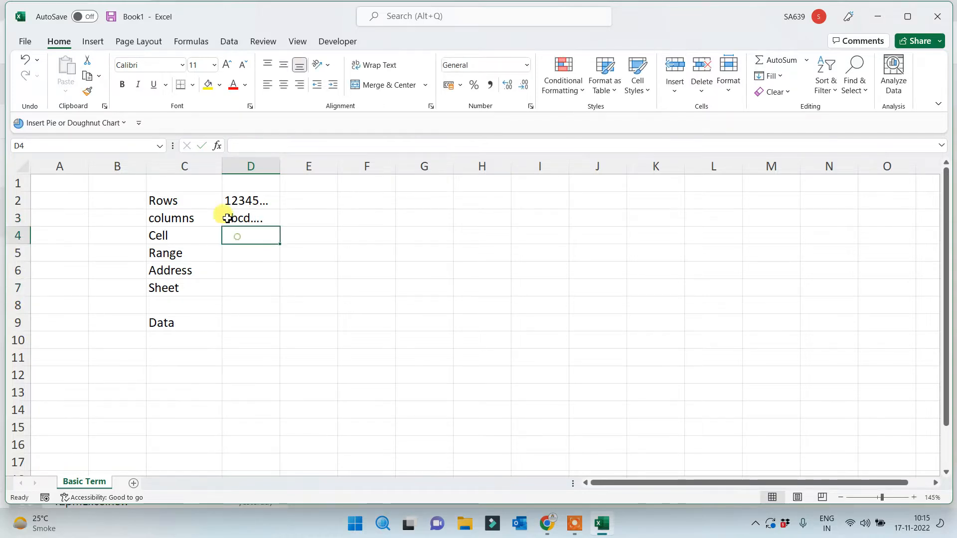
{"action": "left_click", "coordinate": [206, 86]}
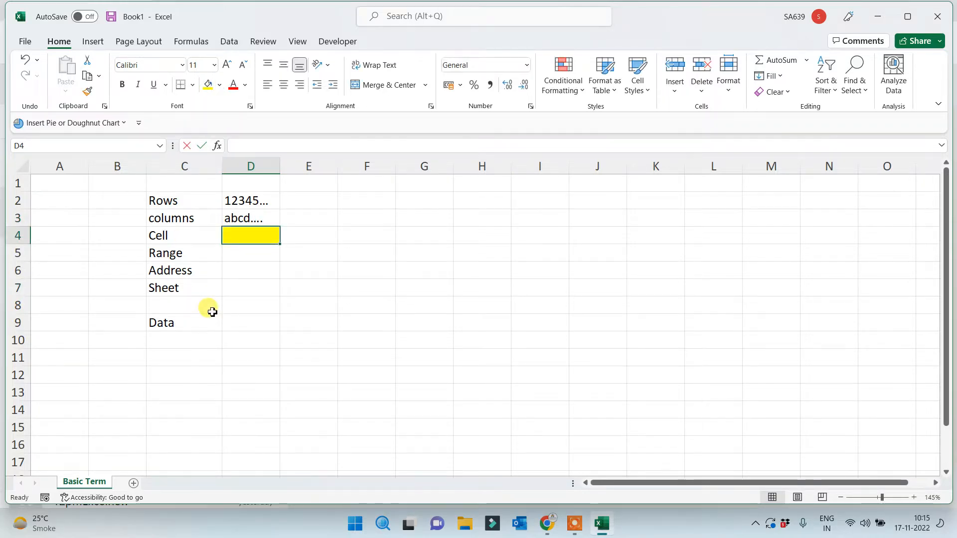
{"action": "type", "text": "box"}
{"action": "left_click", "coordinate": [254, 328]}
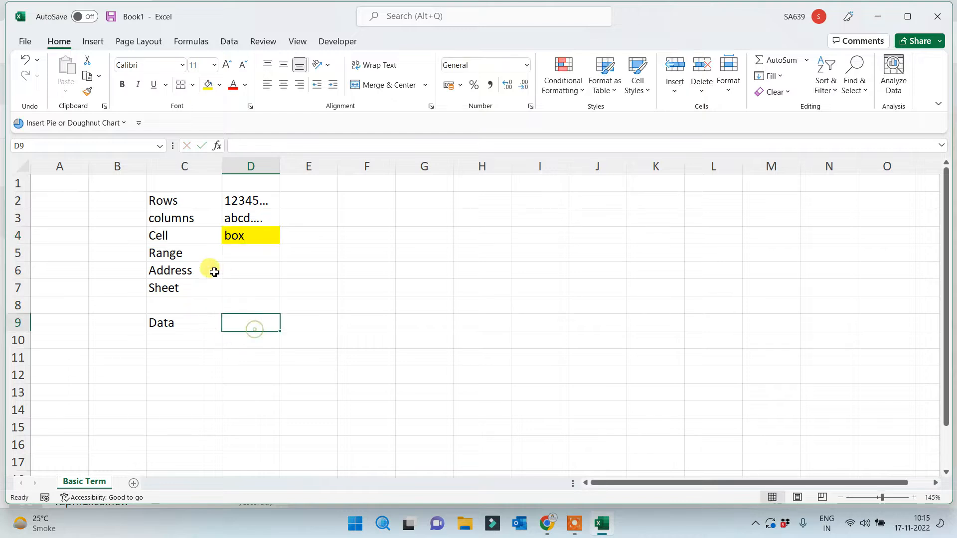
{"action": "left_click", "coordinate": [187, 253]}
{"action": "left_click", "coordinate": [251, 257]}
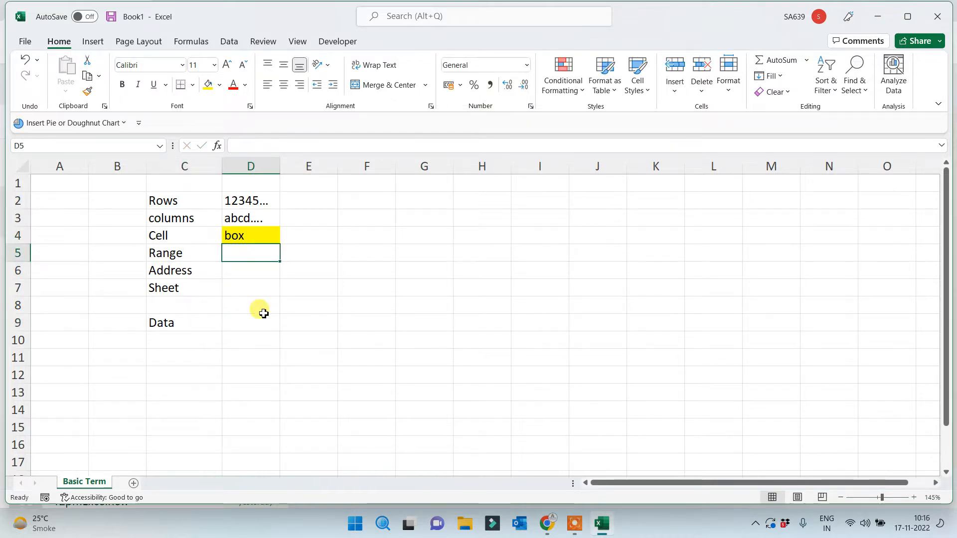
{"action": "type", "text": ">1 "}
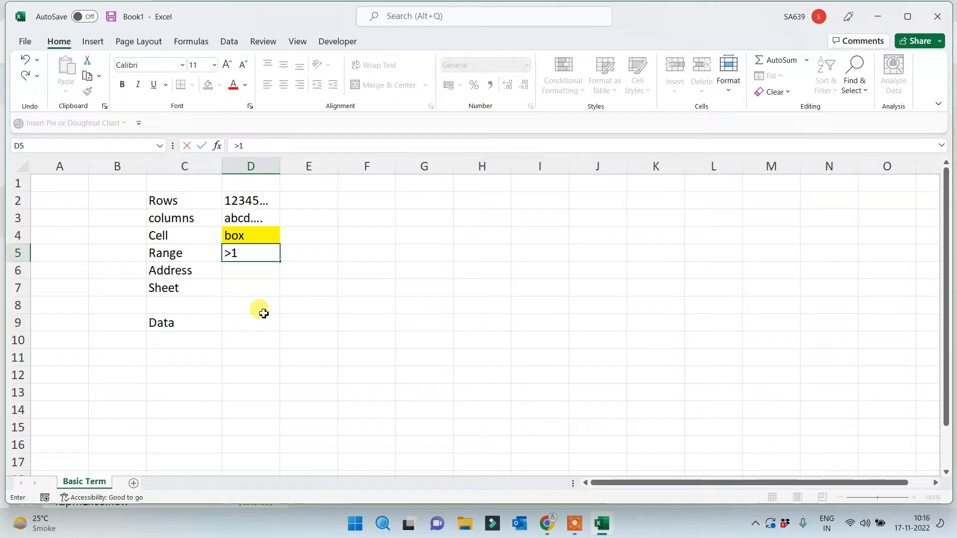
{"action": "type", "text": "Cell"}
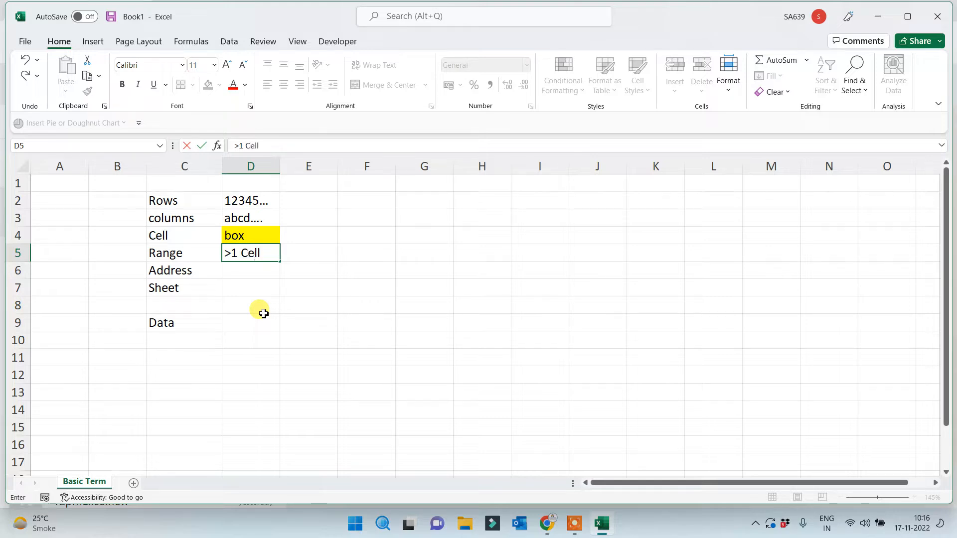
{"action": "left_click", "coordinate": [326, 311]}
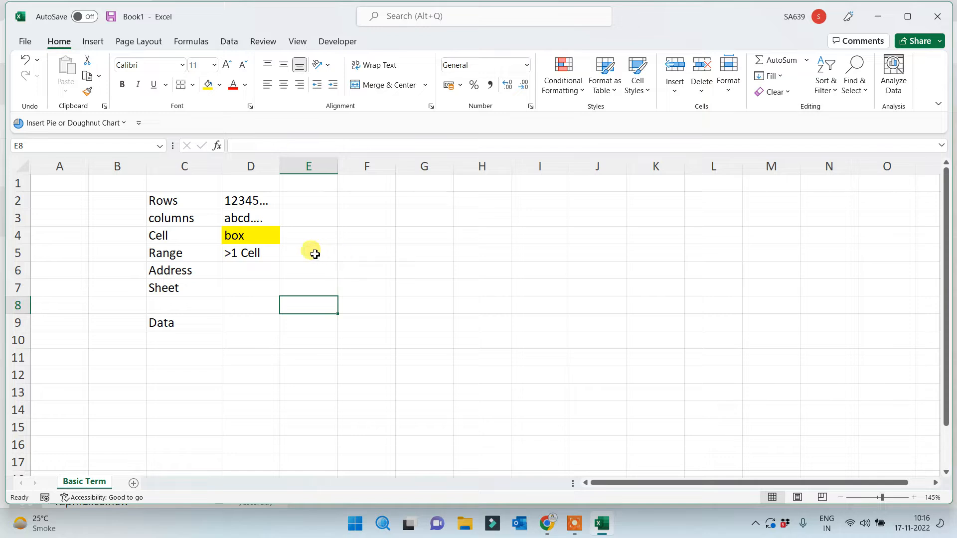
Enter 'First Cell : Last Cell' in F5 and autofit column F to it
{"action": "left_click", "coordinate": [350, 253]}
{"action": "type", "text": "Fi"}
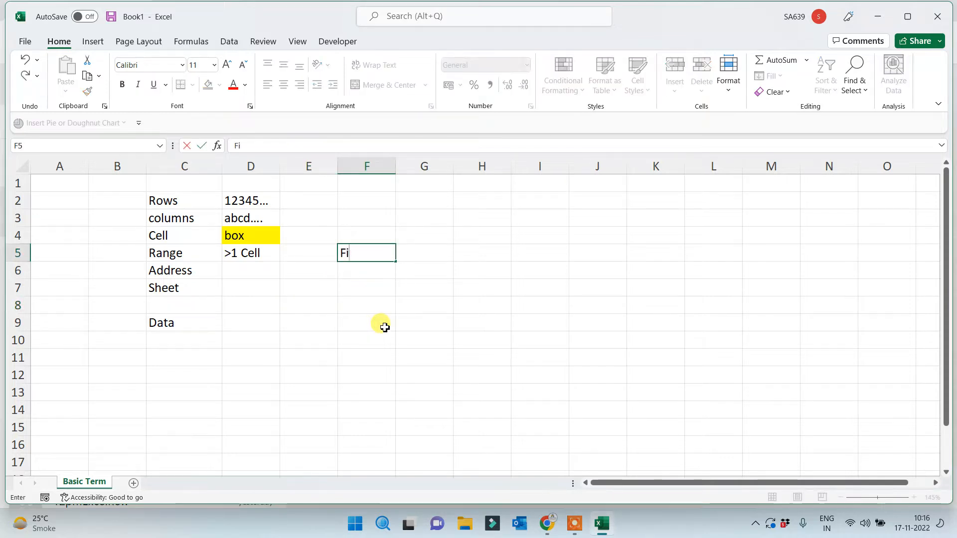
{"action": "type", "text": "rst Cell : Last "}
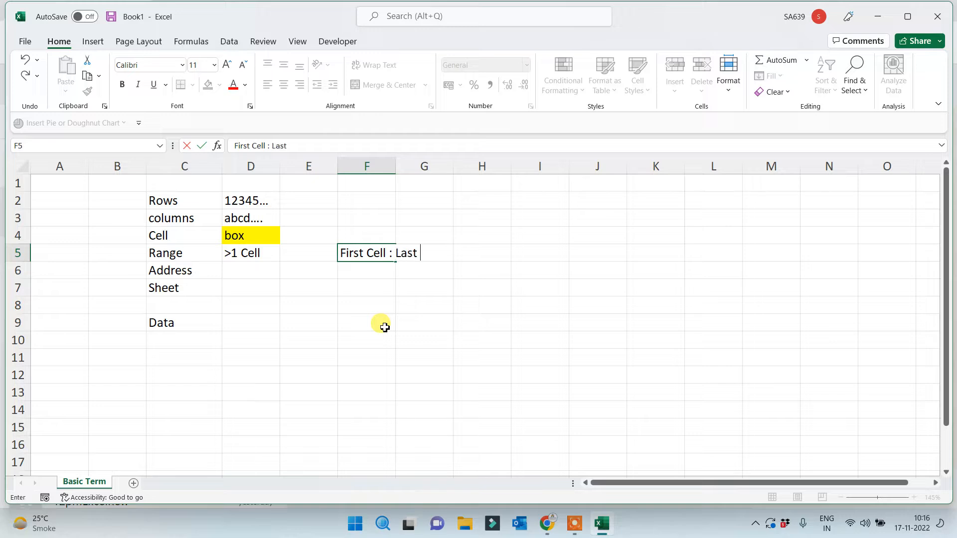
{"action": "type", "text": "Cell"}
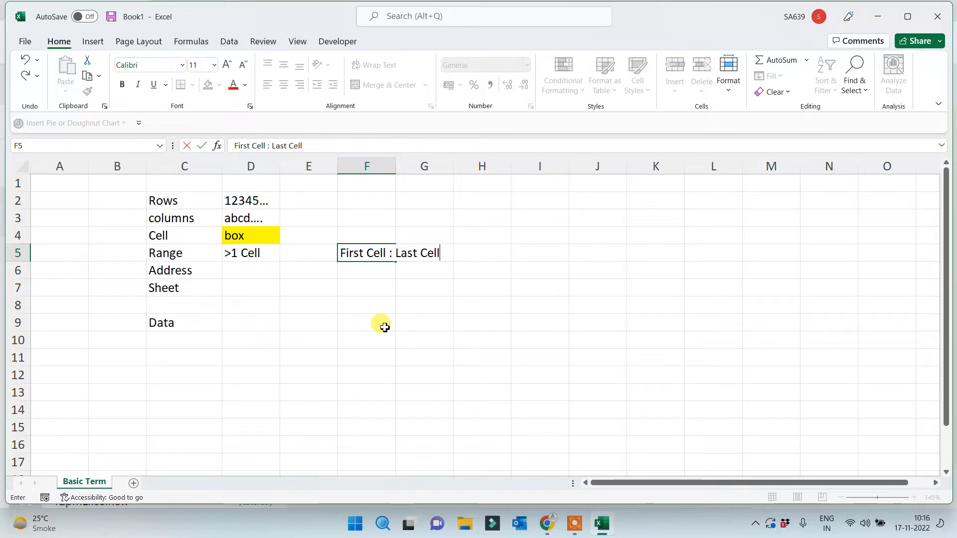
{"action": "left_click", "coordinate": [385, 328]}
{"action": "double_click", "coordinate": [398, 158]}
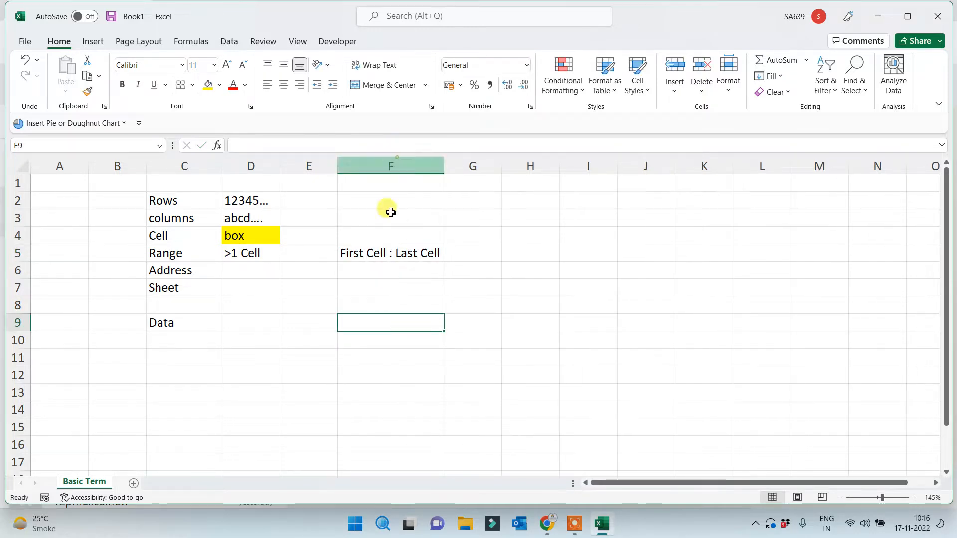
{"action": "left_click", "coordinate": [370, 252]}
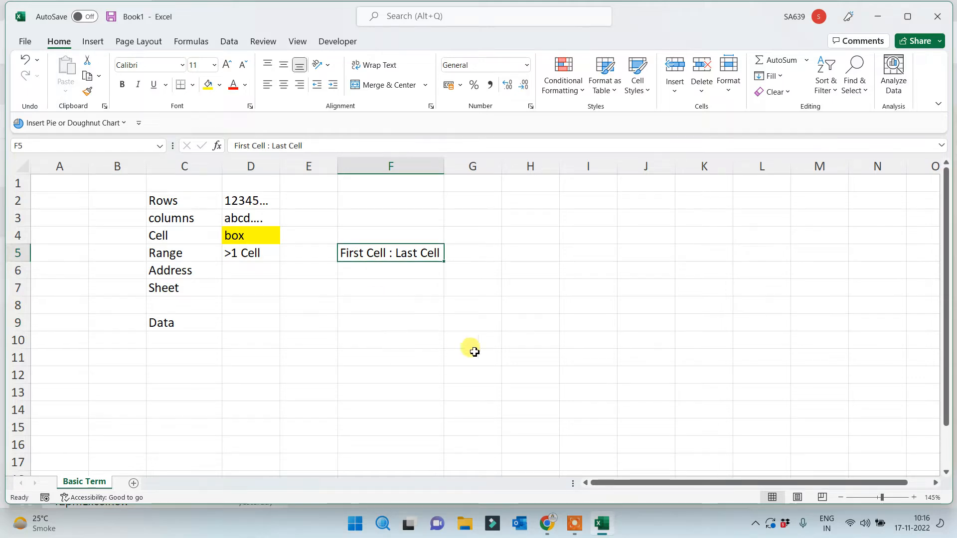
Fill H3:M12 yellow and give every cell in it borders
{"action": "left_click_drag", "start_coordinate": [521, 218], "coordinate": [793, 375]}
{"action": "left_click", "coordinate": [208, 84]}
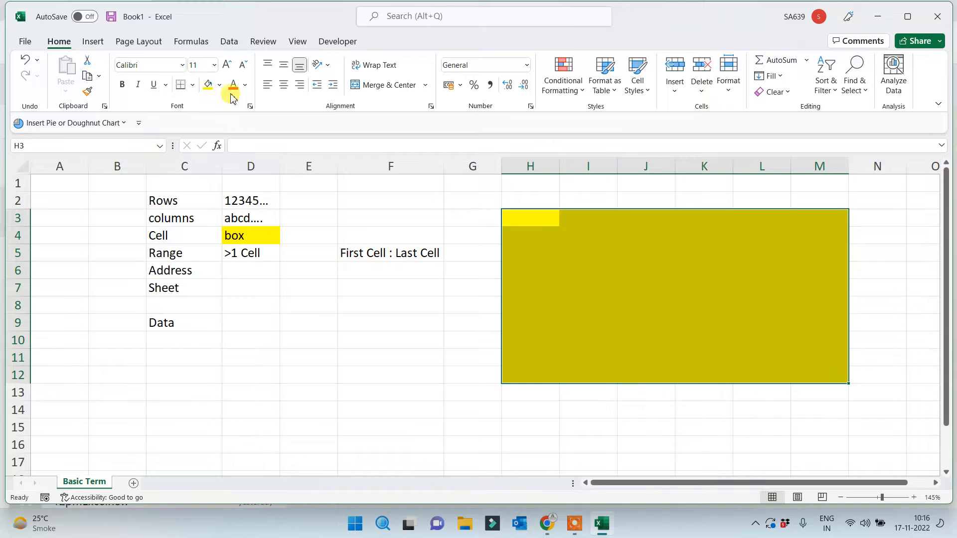
{"action": "left_click", "coordinate": [194, 84]}
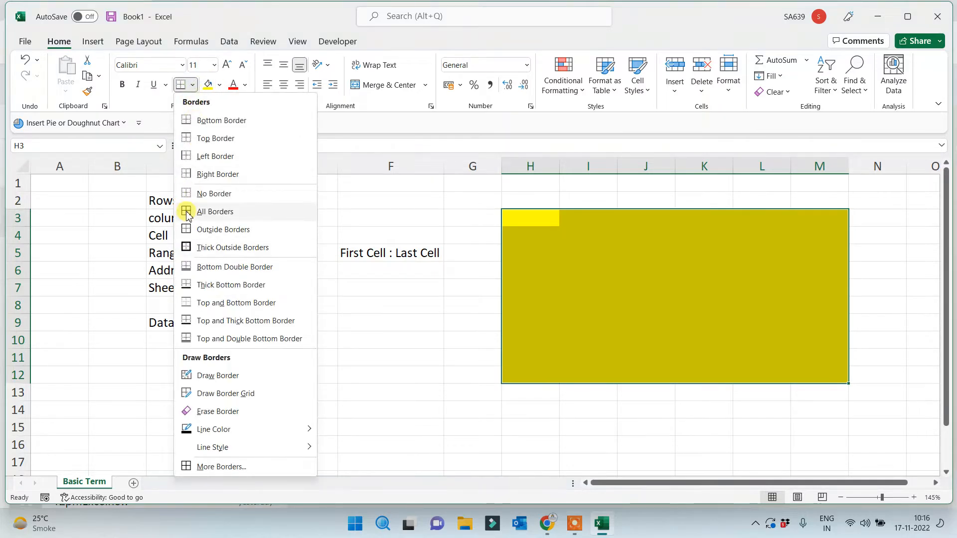
{"action": "left_click", "coordinate": [202, 211]}
{"action": "left_click", "coordinate": [506, 344]}
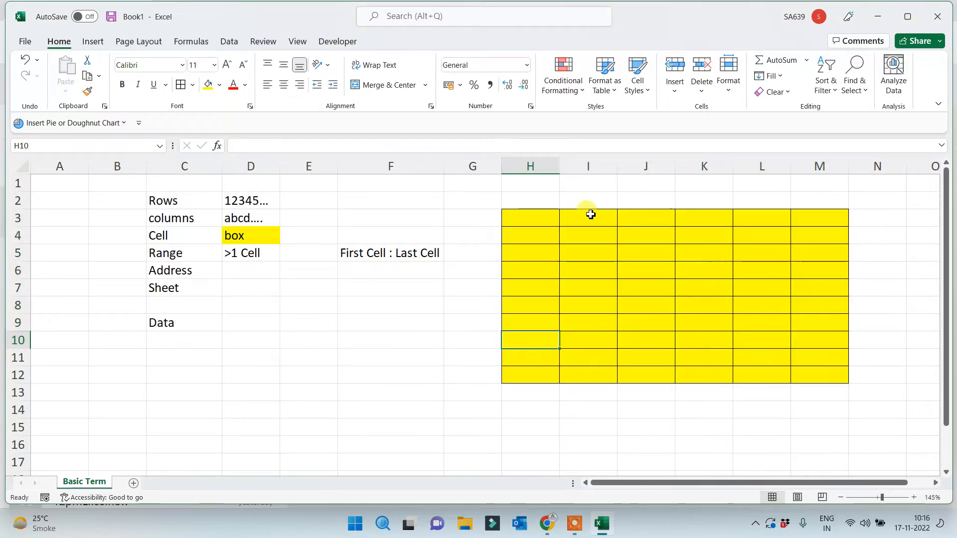
Colour cell H3 orange and cell M12 red
{"action": "left_click", "coordinate": [533, 216]}
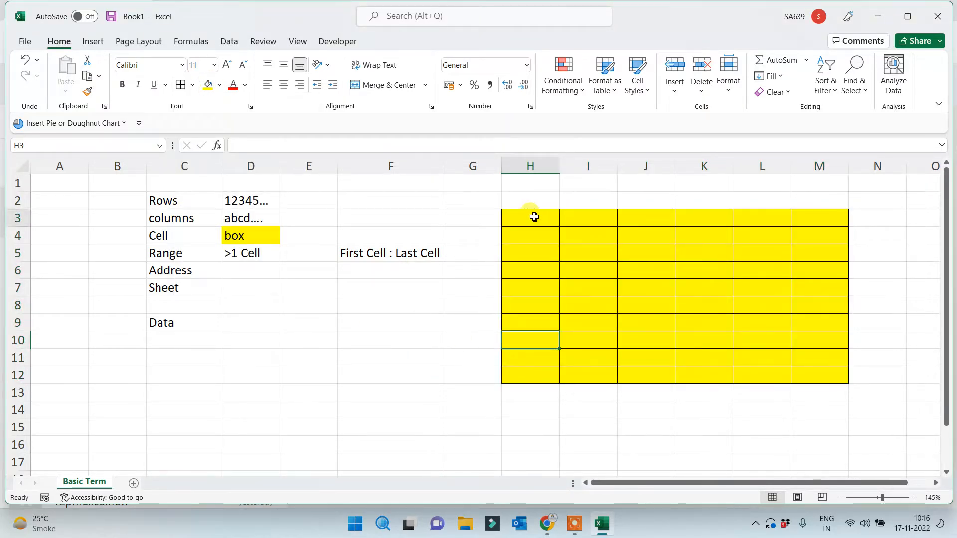
{"action": "left_click", "coordinate": [219, 85]}
{"action": "left_click", "coordinate": [226, 203]}
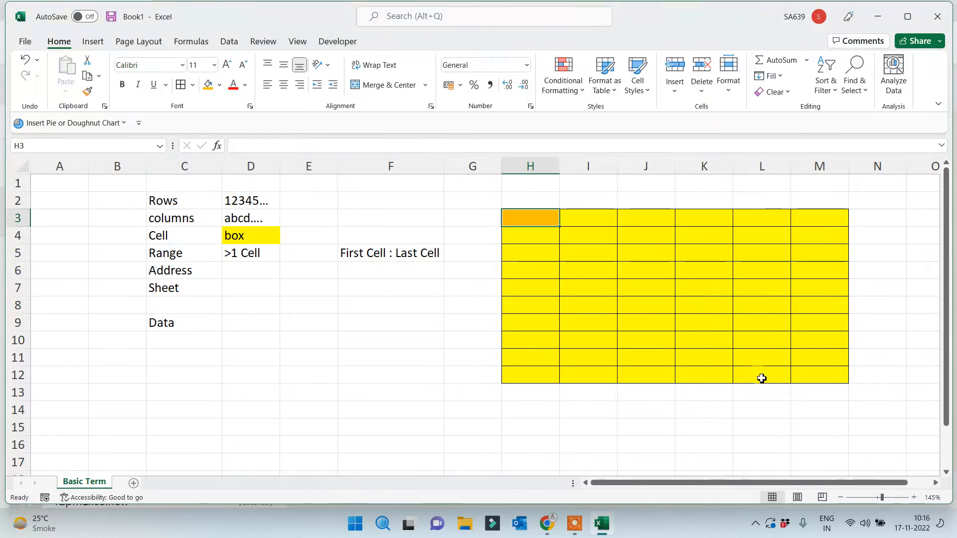
{"action": "left_click", "coordinate": [821, 372]}
{"action": "left_click", "coordinate": [219, 85]}
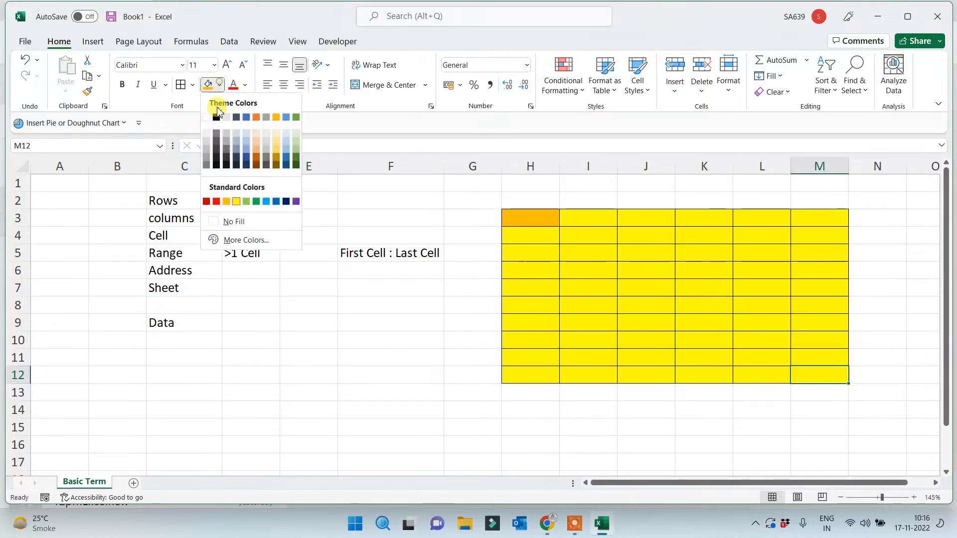
{"action": "left_click", "coordinate": [217, 201]}
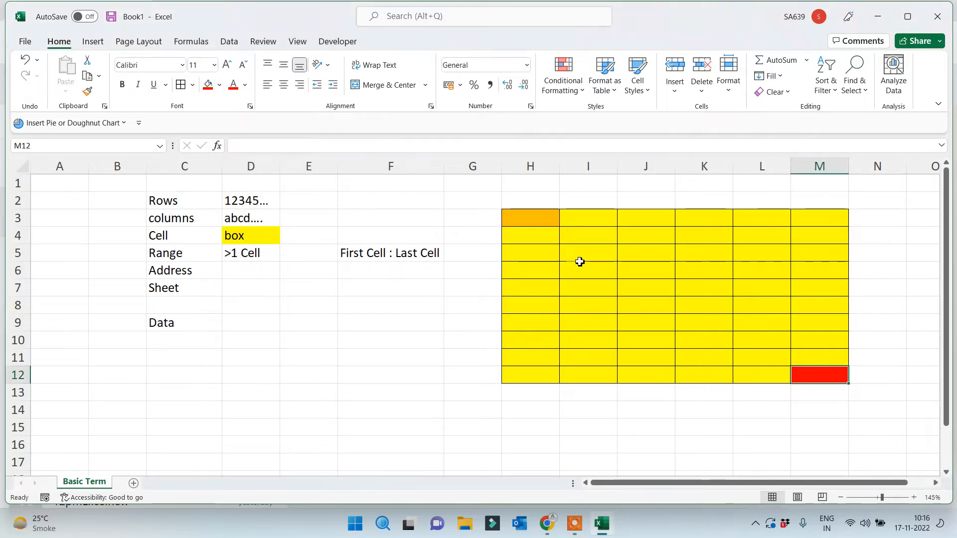
Change the Address label in C6 to 'Cell Address'
{"action": "left_click_drag", "start_coordinate": [519, 216], "coordinate": [811, 374]}
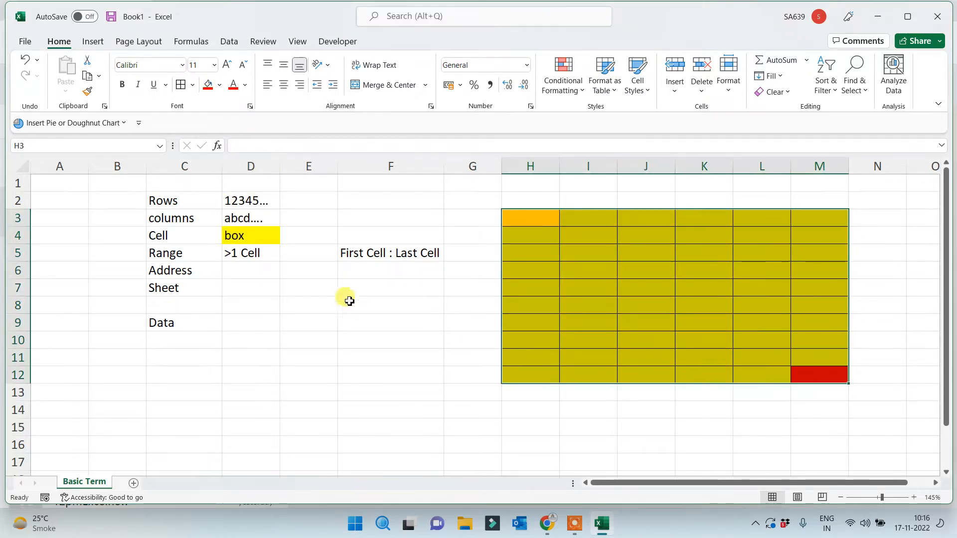
{"action": "left_click", "coordinate": [359, 270]}
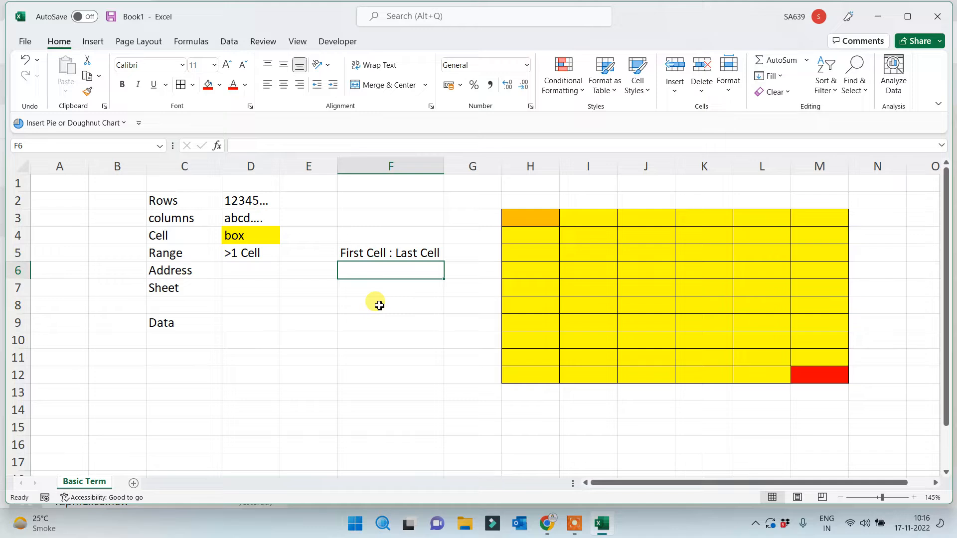
{"action": "left_click", "coordinate": [155, 270]}
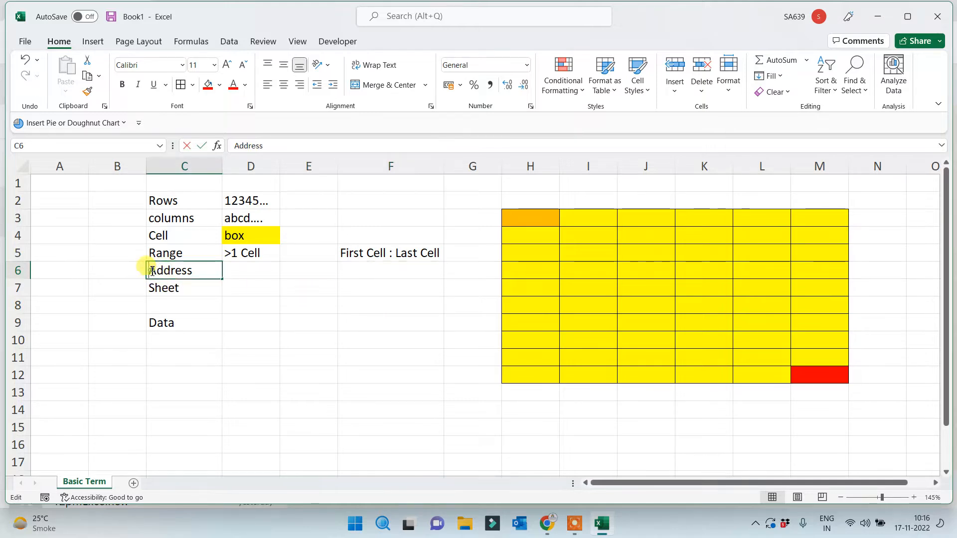
{"action": "type", "text": "Cell"}
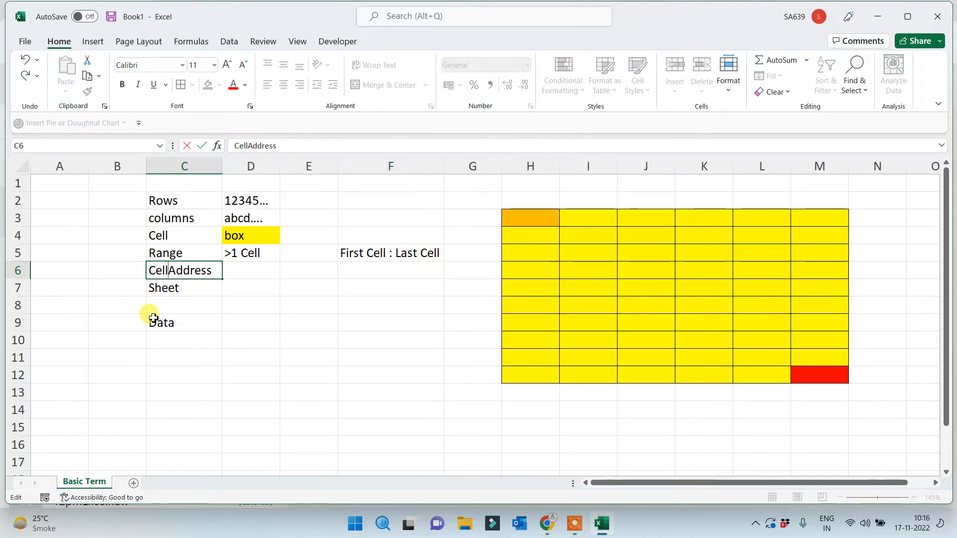
{"action": "left_click", "coordinate": [260, 352]}
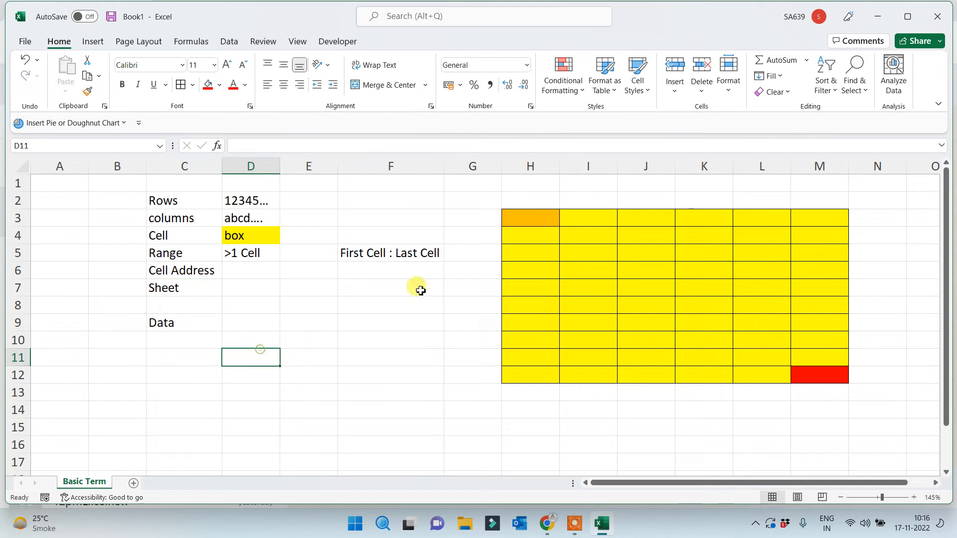
Enter the block address 'H3: M12' in F6
{"action": "left_click", "coordinate": [541, 169]}
{"action": "left_click", "coordinate": [532, 223]}
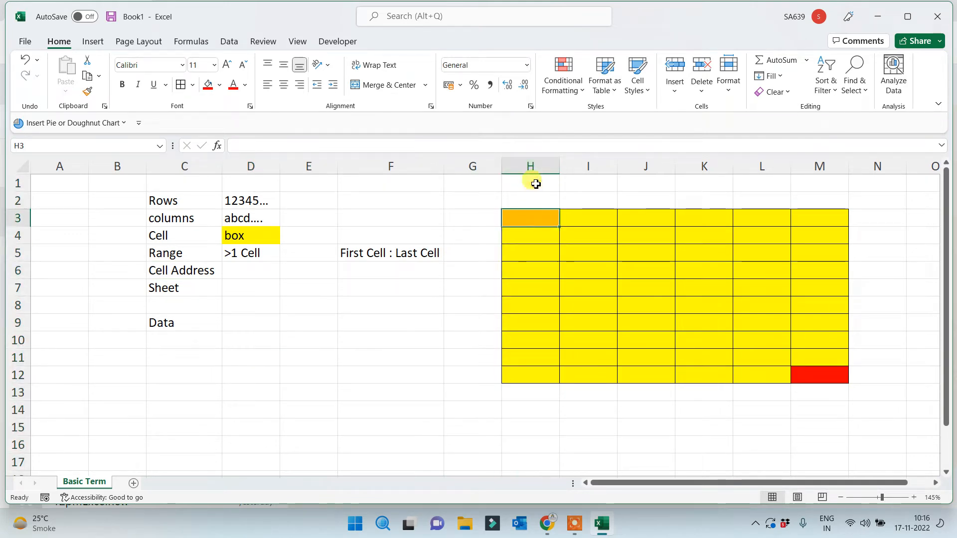
{"action": "left_click", "coordinate": [822, 377]}
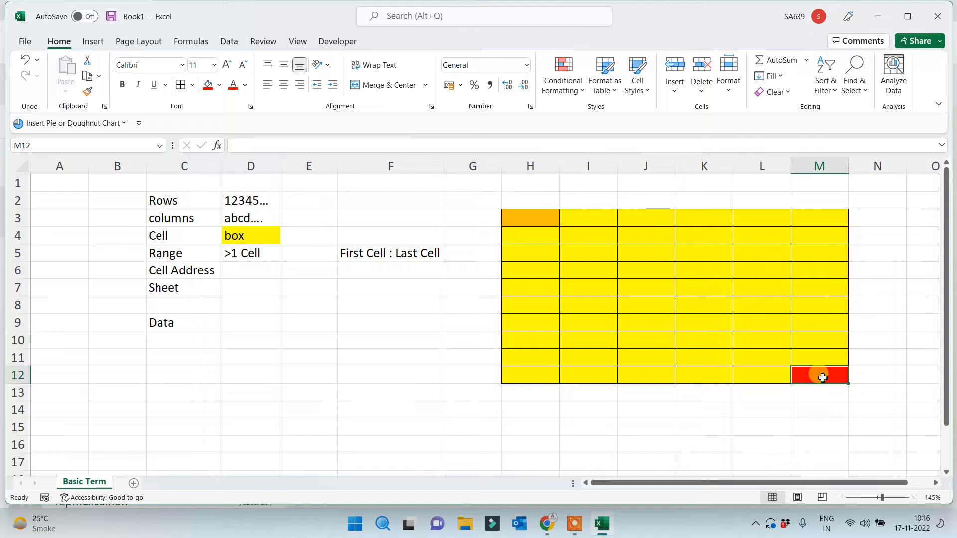
{"action": "left_click", "coordinate": [379, 269]}
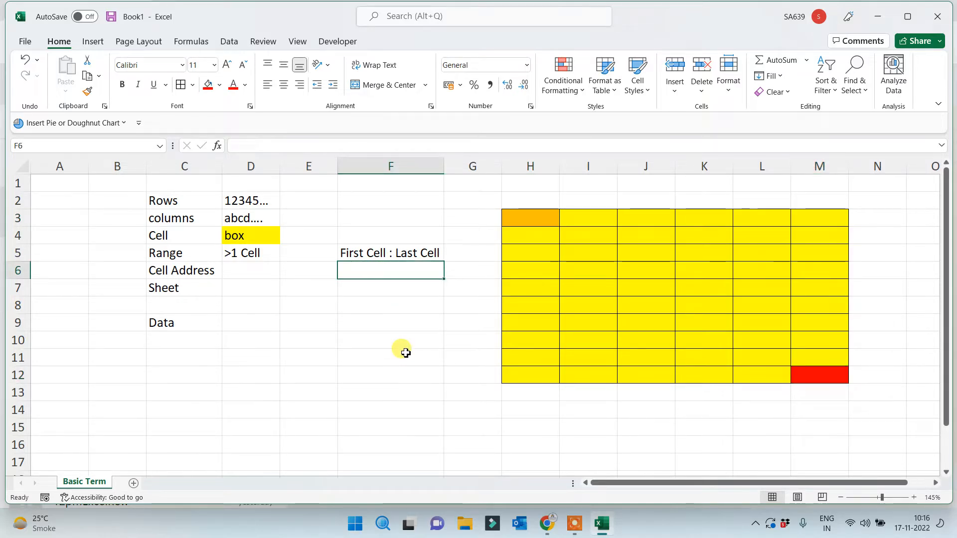
{"action": "type", "text": "H3: M12"}
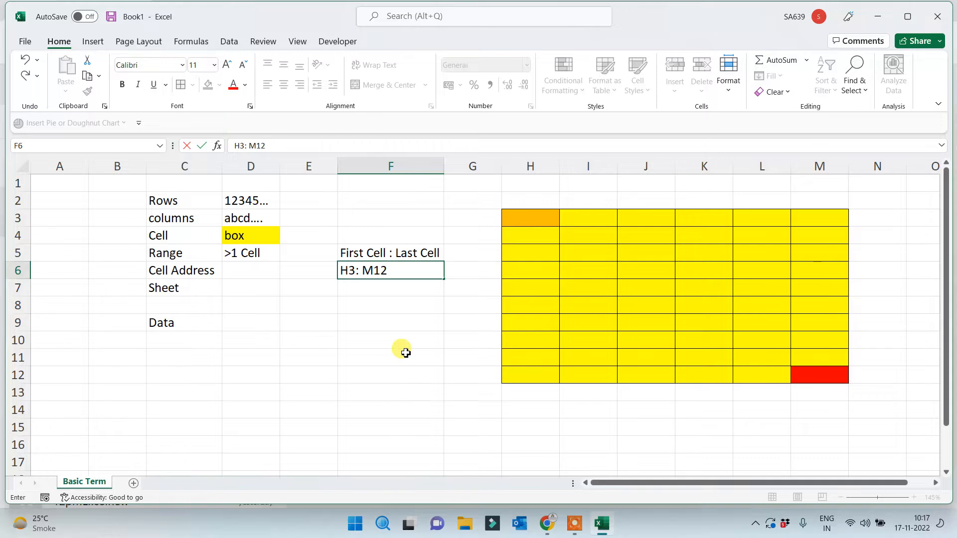
{"action": "left_click", "coordinate": [402, 350]}
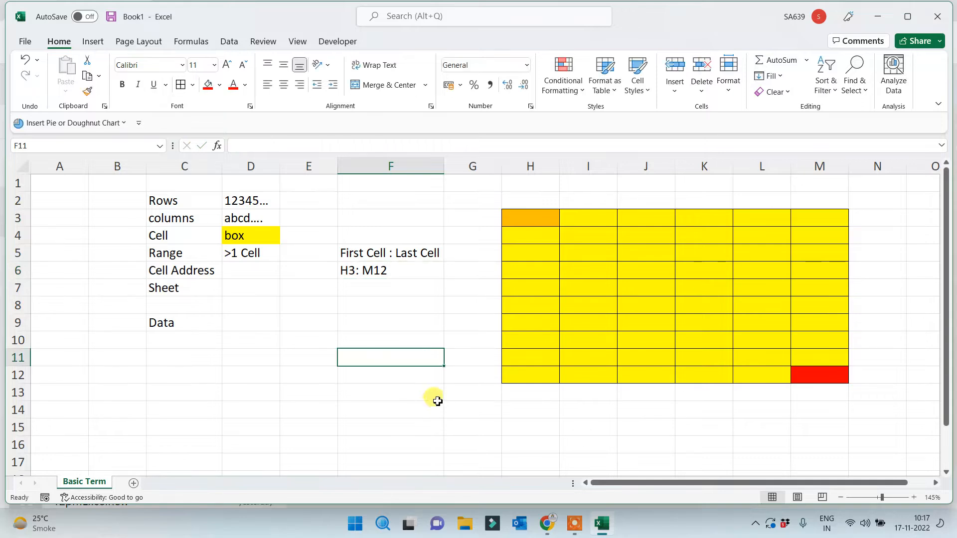
Build the formula =H3:M12 in F8 by selecting the block
{"action": "left_click_drag", "start_coordinate": [373, 252], "coordinate": [378, 269]}
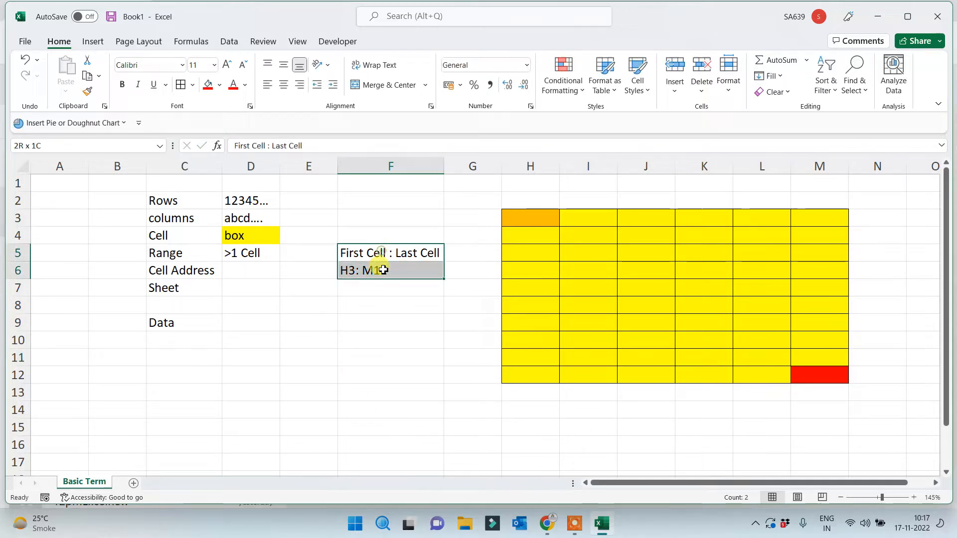
{"action": "left_click", "coordinate": [378, 310]}
{"action": "type", "text": "="}
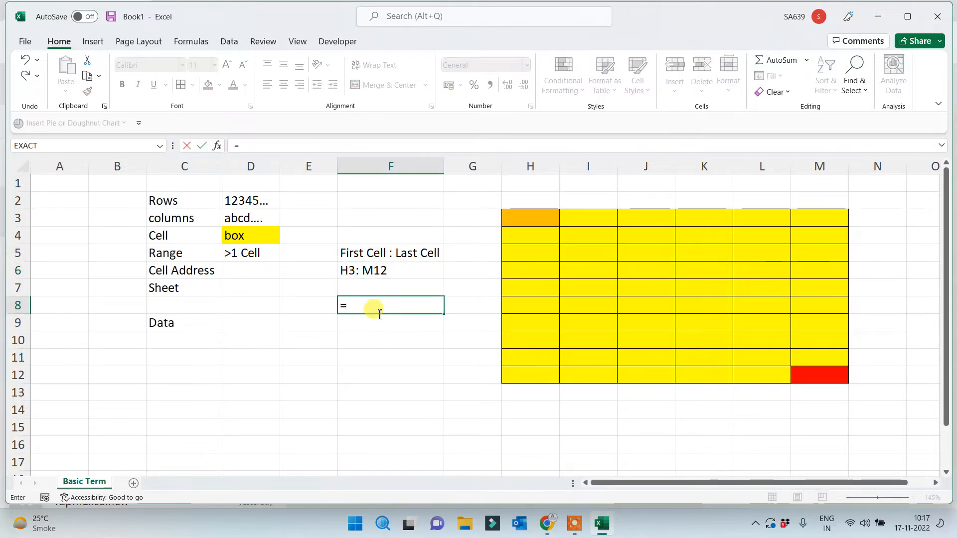
{"action": "left_click", "coordinate": [548, 223]}
{"action": "left_click_drag", "start_coordinate": [554, 229], "coordinate": [807, 376]}
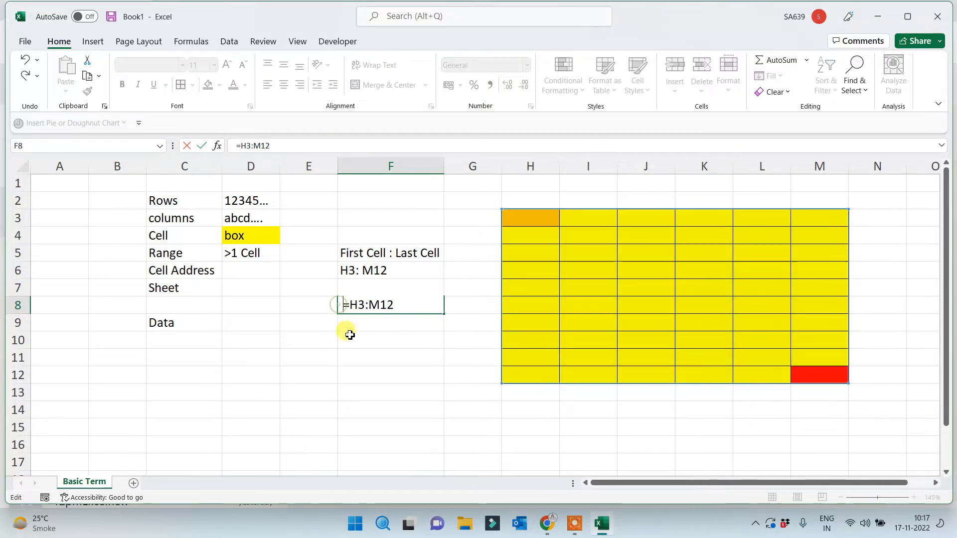
{"action": "left_click", "coordinate": [357, 362]}
{"action": "left_click", "coordinate": [309, 372]}
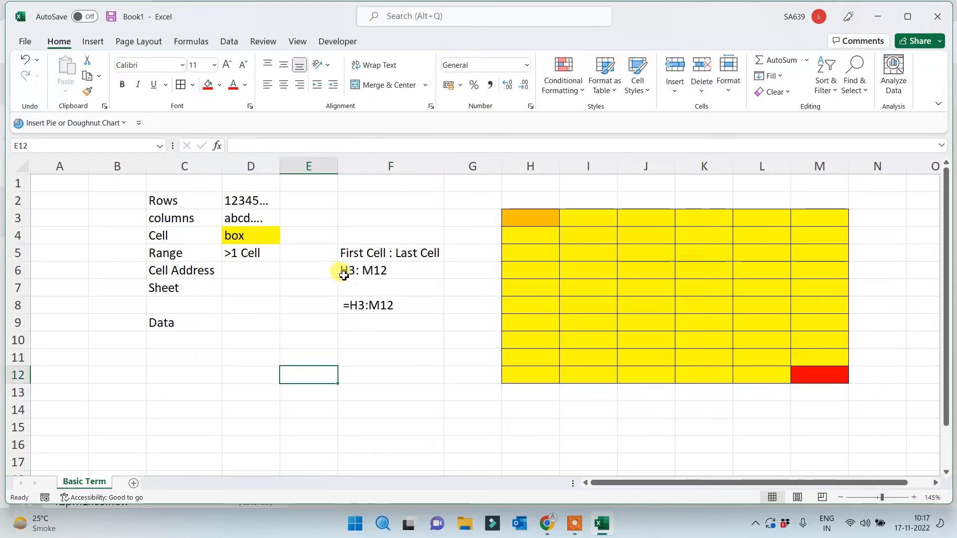
{"action": "left_click", "coordinate": [375, 250]}
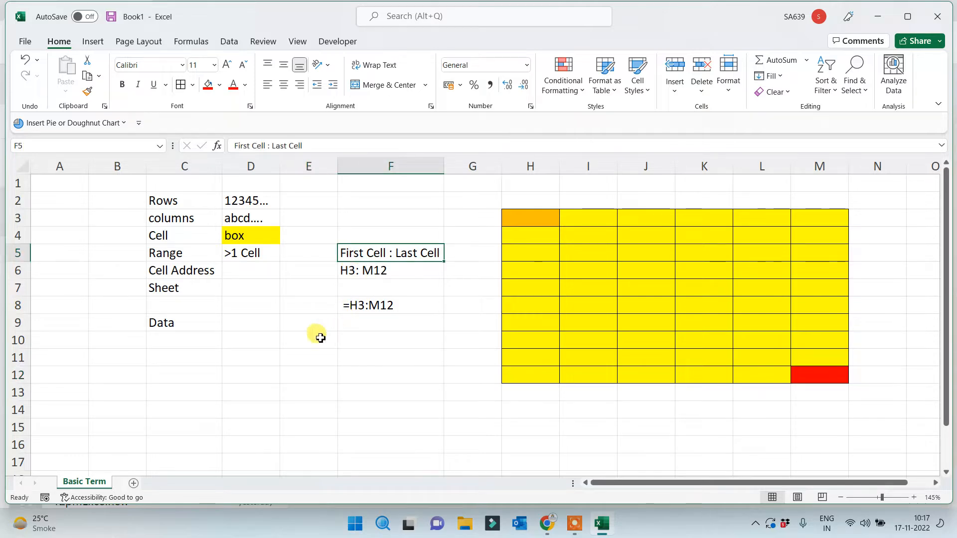
Enter 'A1, B5, C10, D4 ...' in D6 and autofit column D
{"action": "left_click", "coordinate": [234, 270]}
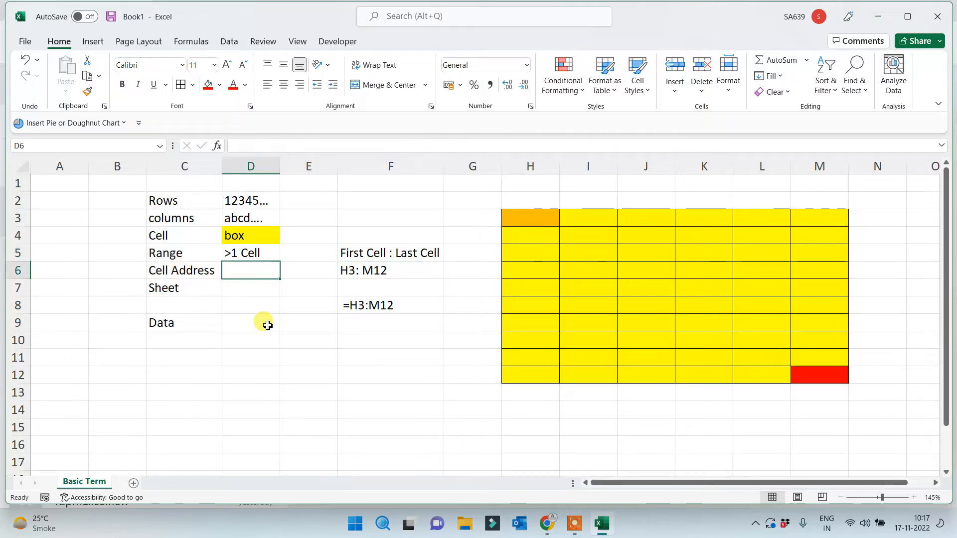
{"action": "type", "text": "A1"}
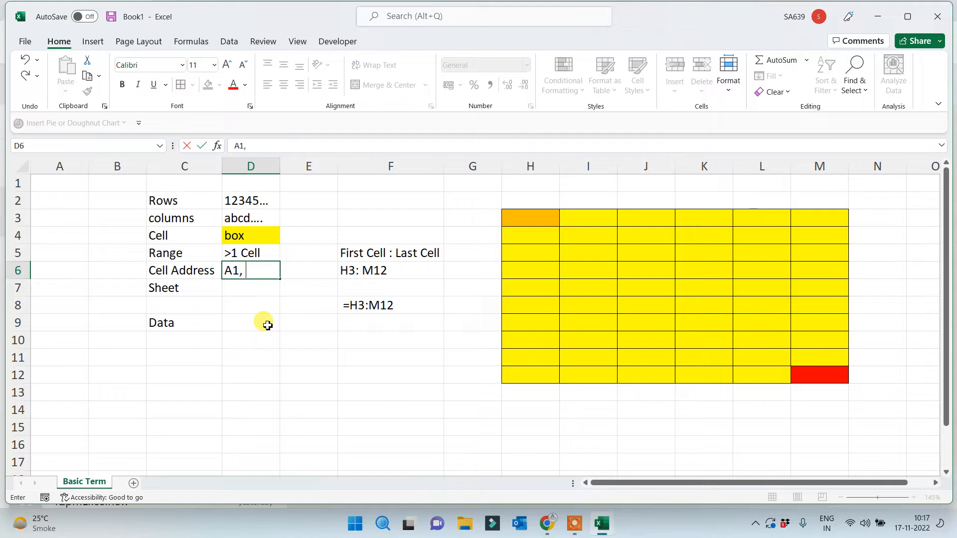
{"action": "type", "text": ", B5, C"}
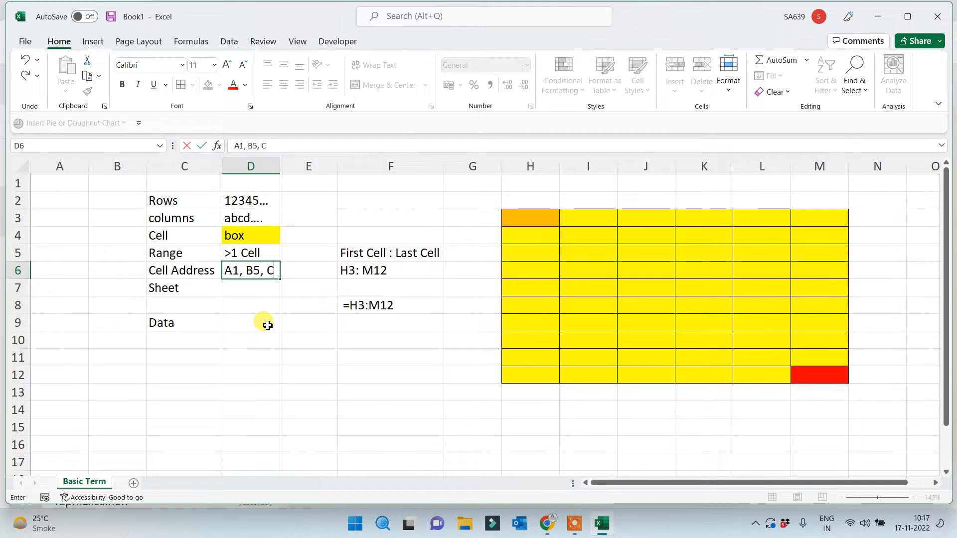
{"action": "type", "text": "10,"}
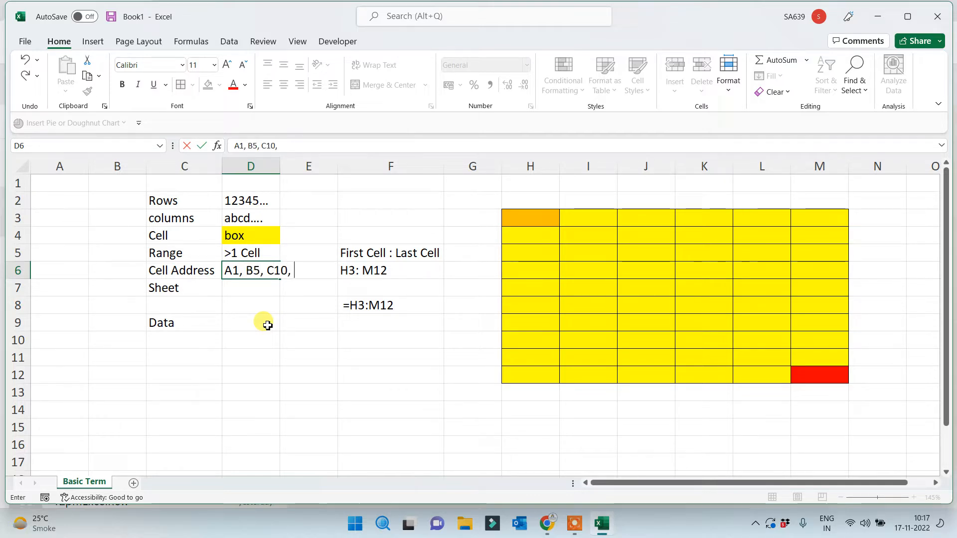
{"action": "type", "text": " D4"}
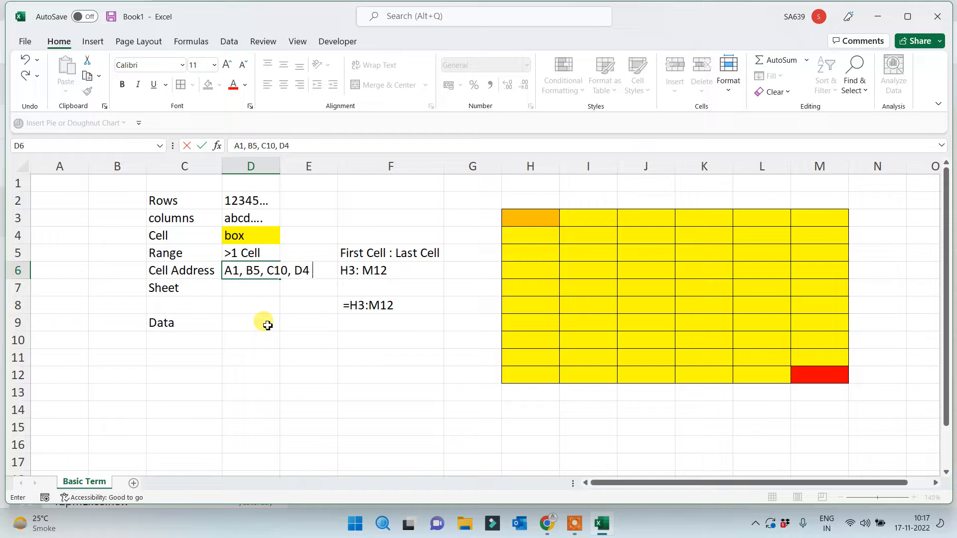
{"action": "type", "text": " ..."}
{"action": "left_click", "coordinate": [267, 325]}
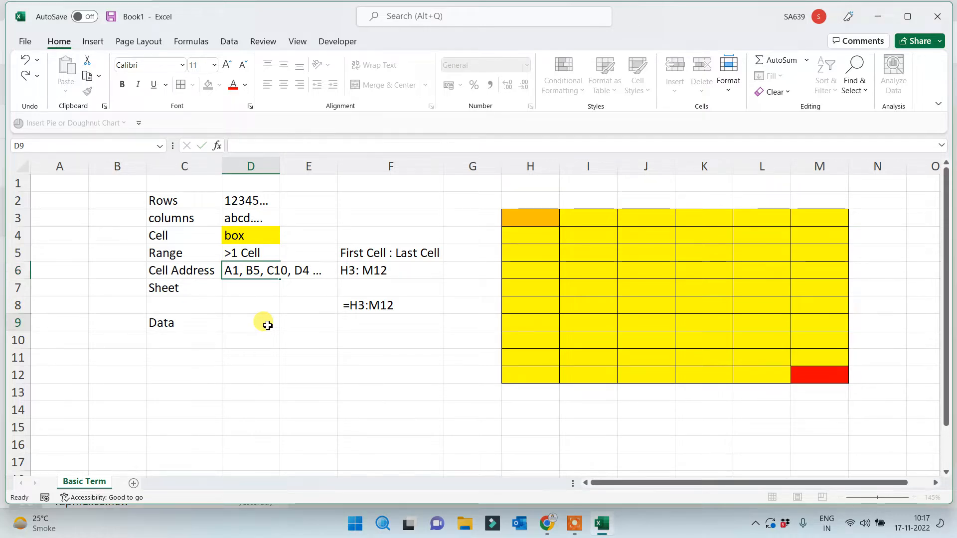
{"action": "double_click", "coordinate": [280, 160]}
{"action": "left_click", "coordinate": [230, 410]}
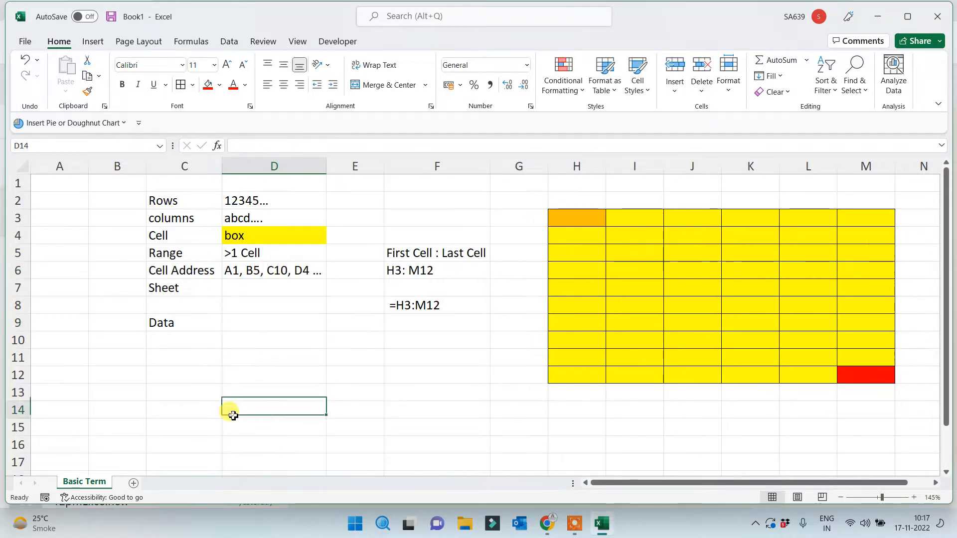
Add three blank sheets, Sheet2, Sheet3 and Sheet4
{"action": "left_click", "coordinate": [170, 287]}
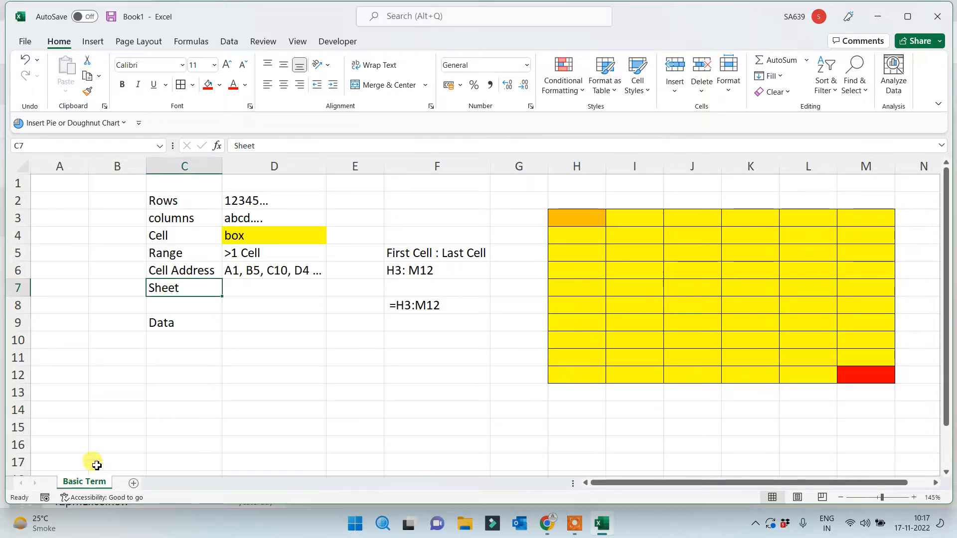
{"action": "left_click", "coordinate": [133, 483]}
{"action": "left_click", "coordinate": [173, 483]}
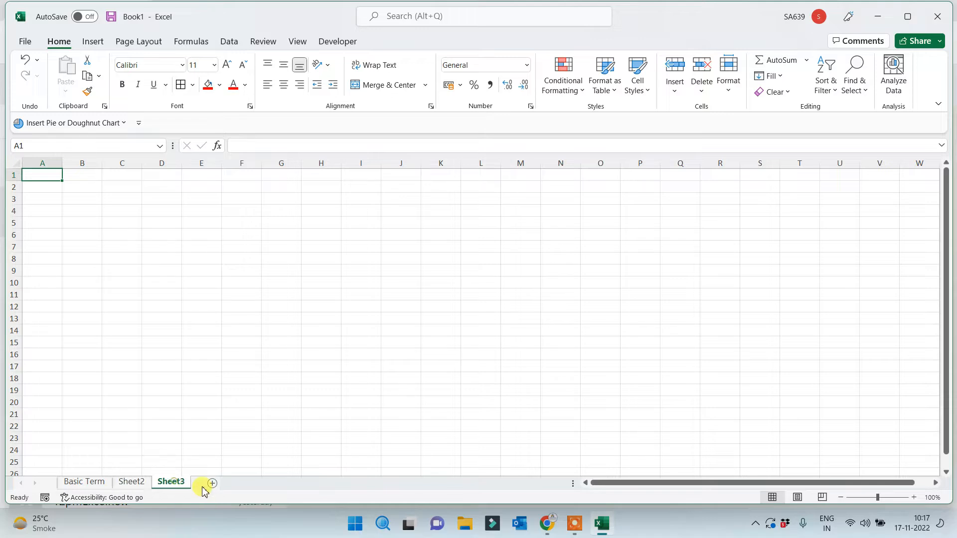
{"action": "left_click", "coordinate": [212, 483]}
On Basic Term, change the Sheet label in C7 to 'Sheet/s'
{"action": "left_click", "coordinate": [85, 481]}
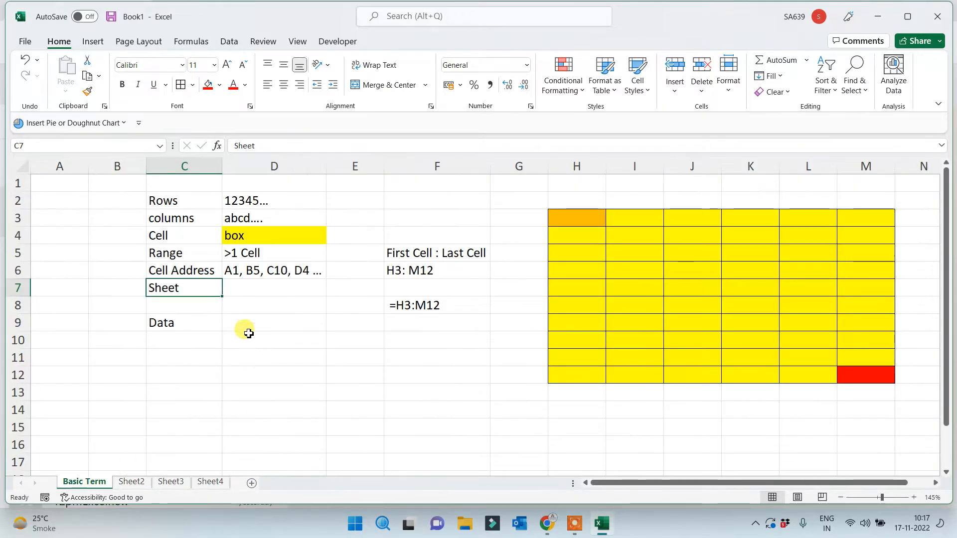
{"action": "double_click", "coordinate": [192, 293]}
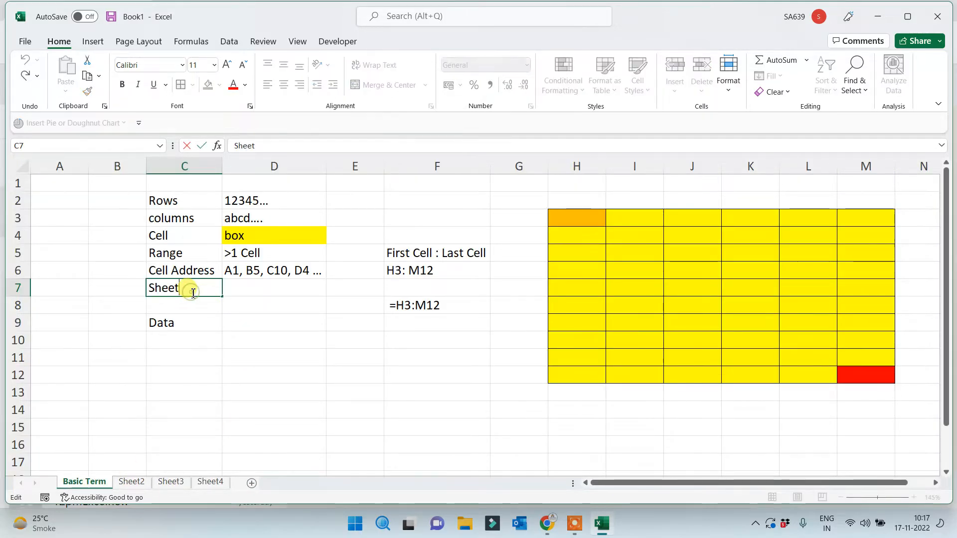
{"action": "type", "text": "/s"}
{"action": "left_click", "coordinate": [193, 359]}
{"action": "left_click", "coordinate": [180, 324]}
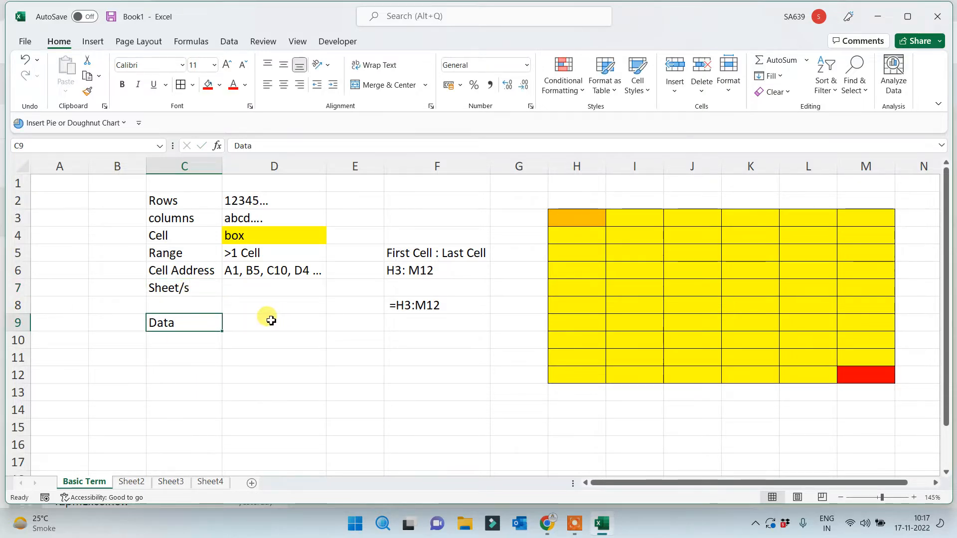
Merge D9:F9 and enter 'colleciton of correct information', left-aligned
{"action": "left_click_drag", "start_coordinate": [267, 318], "coordinate": [448, 323]}
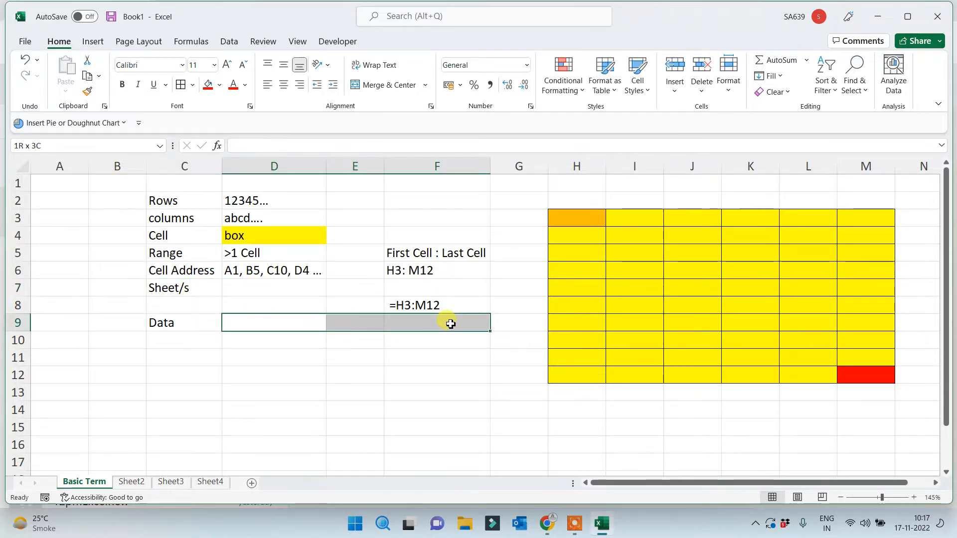
{"action": "left_click", "coordinate": [383, 84]}
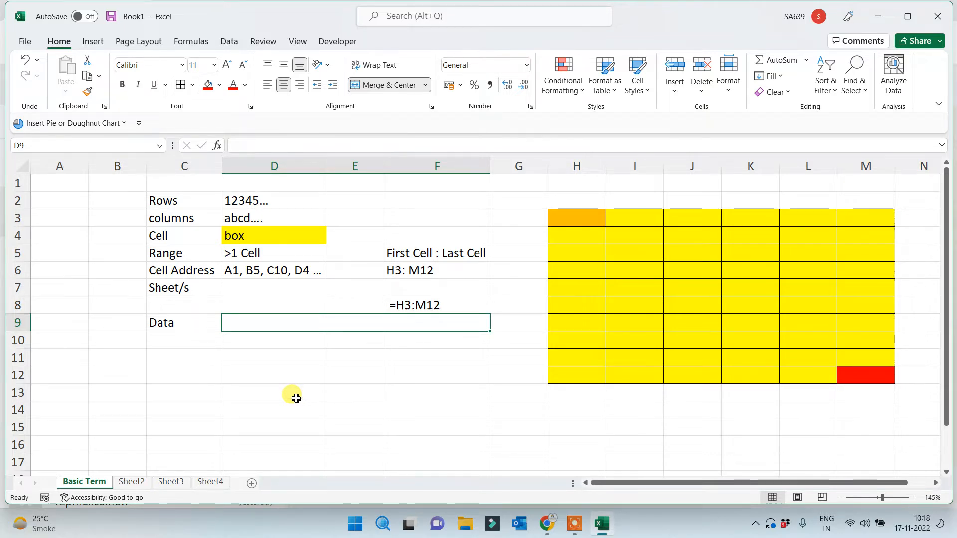
{"action": "type", "text": "colleciton"}
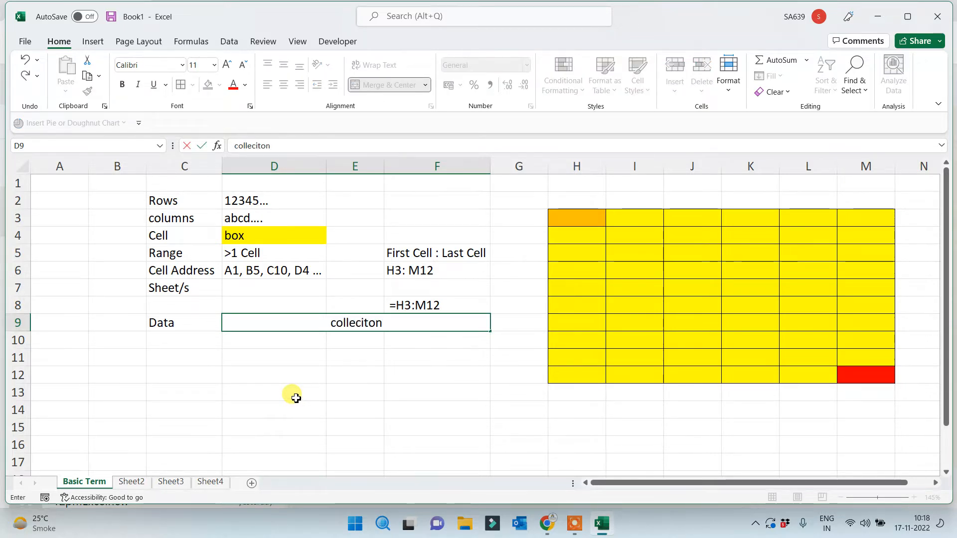
{"action": "type", "text": " of correct"}
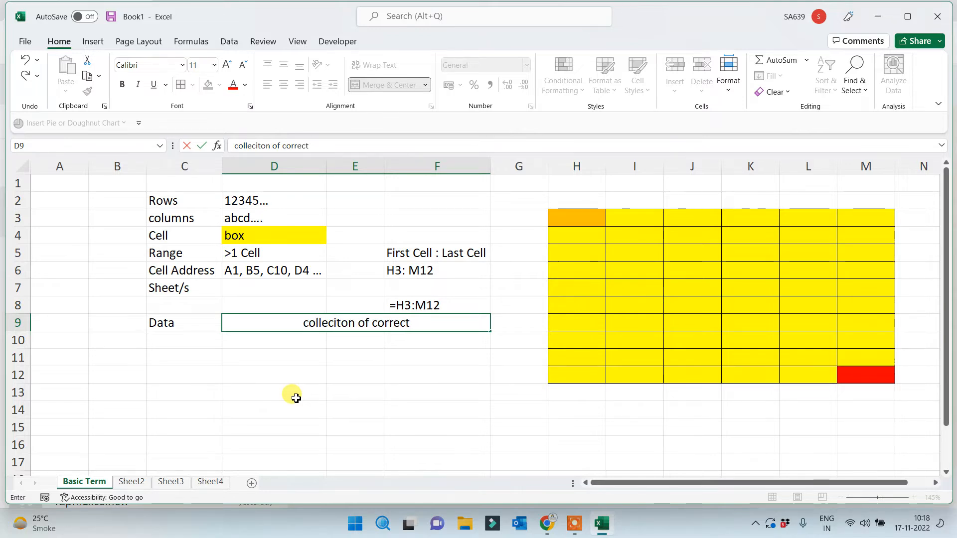
{"action": "type", "text": " informatioon"}
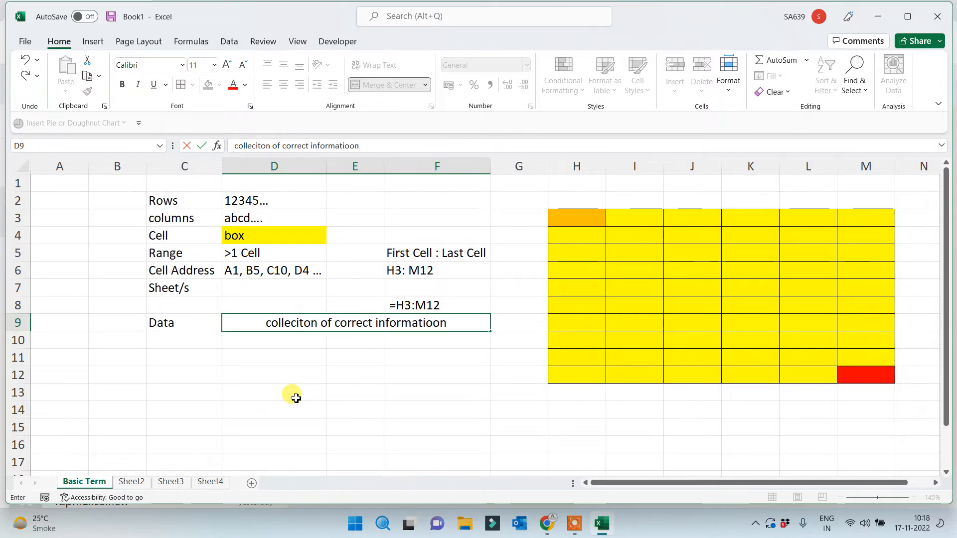
{"action": "key", "text": "BackSpace"}
{"action": "key", "text": "BackSpace"}
{"action": "key", "text": "BackSpace"}
{"action": "type", "text": "on"}
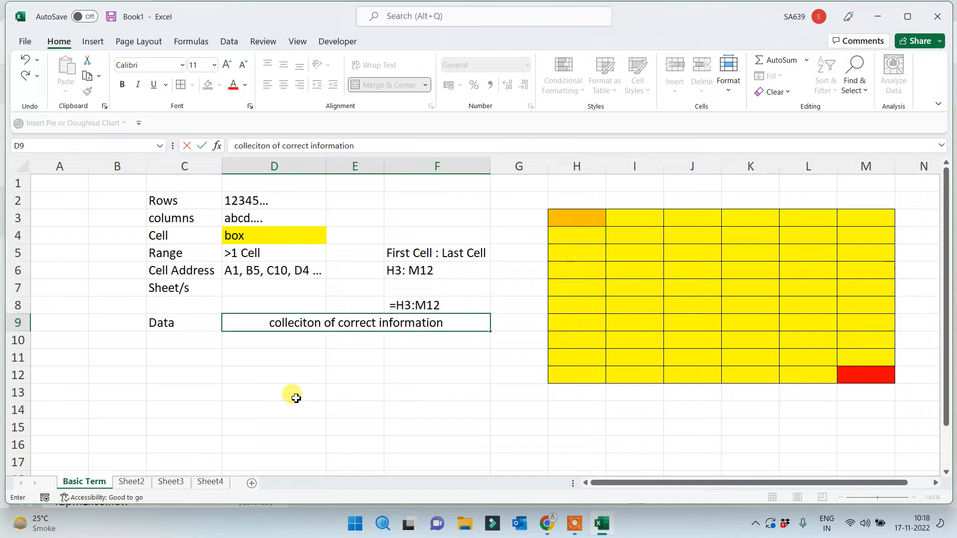
{"action": "left_click", "coordinate": [295, 397]}
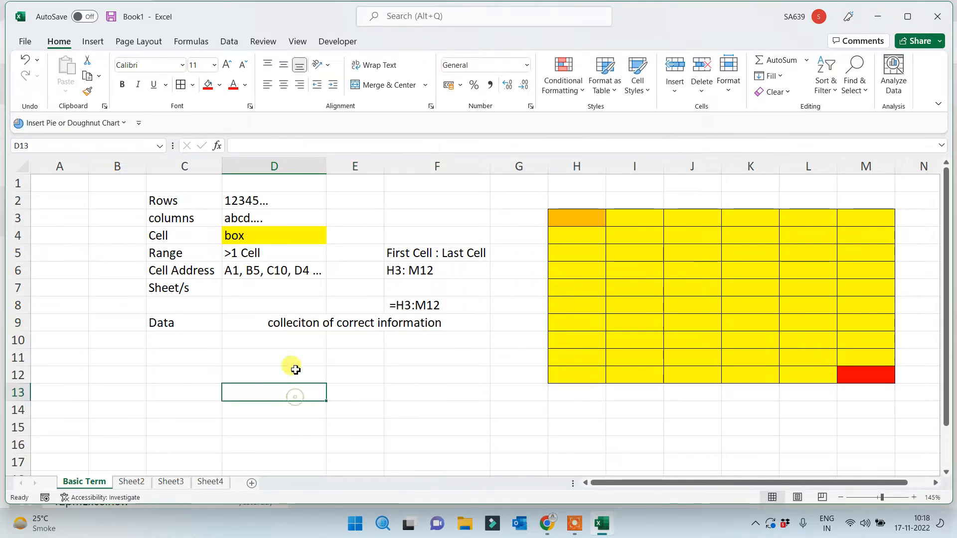
{"action": "left_click", "coordinate": [264, 327]}
{"action": "left_click", "coordinate": [267, 85]}
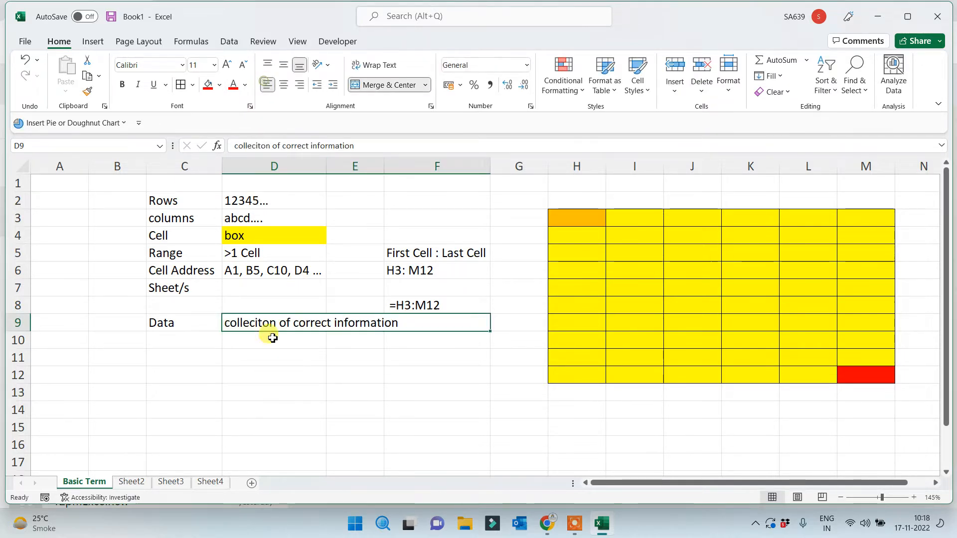
{"action": "left_click", "coordinate": [273, 417]}
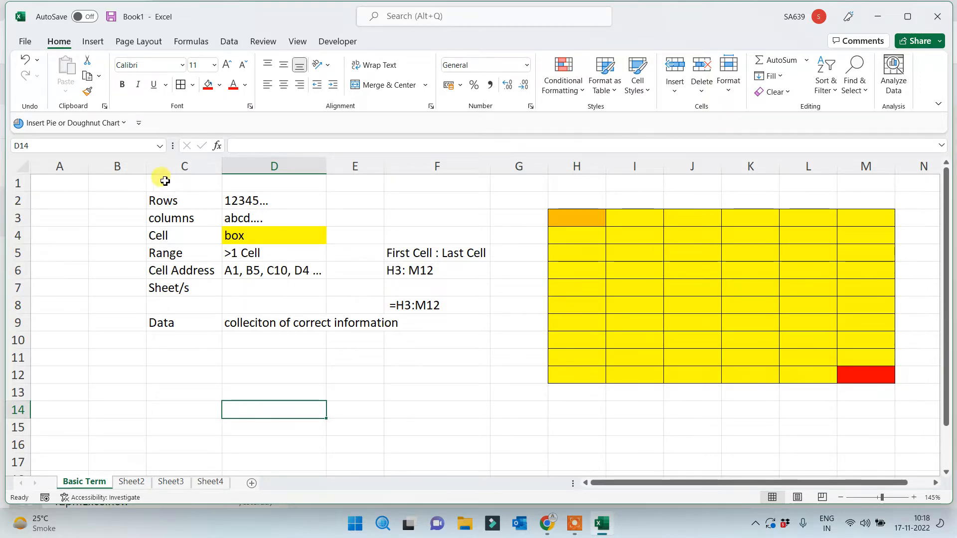
{"action": "left_click_drag", "start_coordinate": [57, 180], "coordinate": [880, 397]}
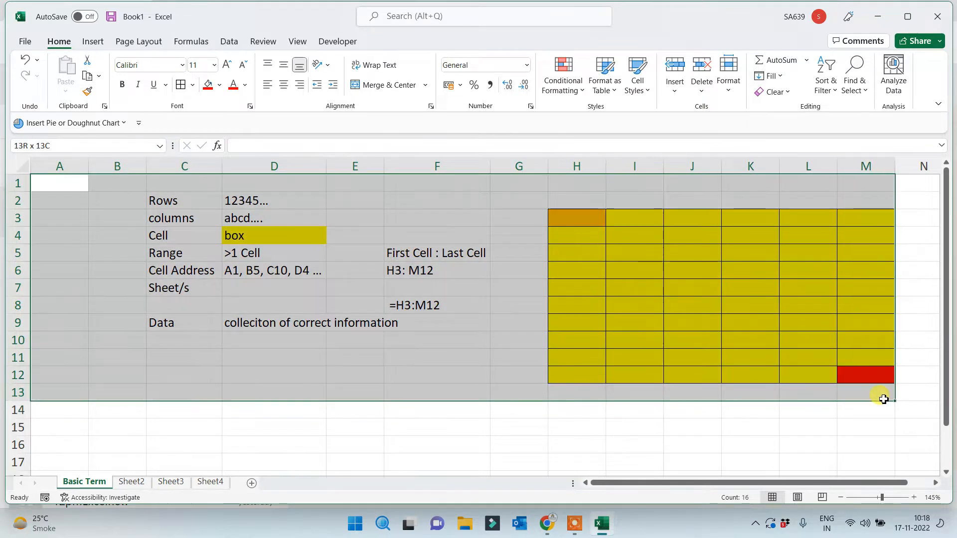
{"action": "left_click", "coordinate": [407, 429]}
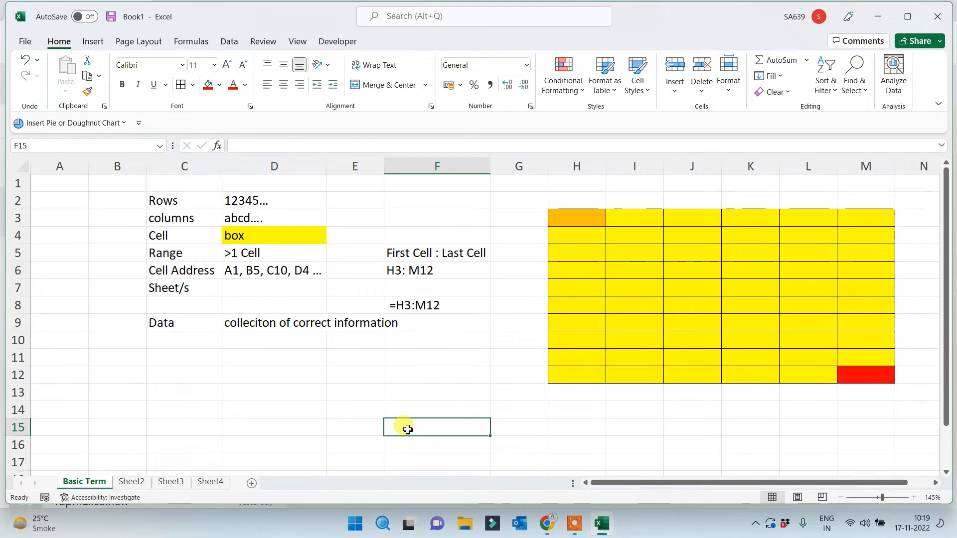
{"action": "left_click", "coordinate": [240, 397]}
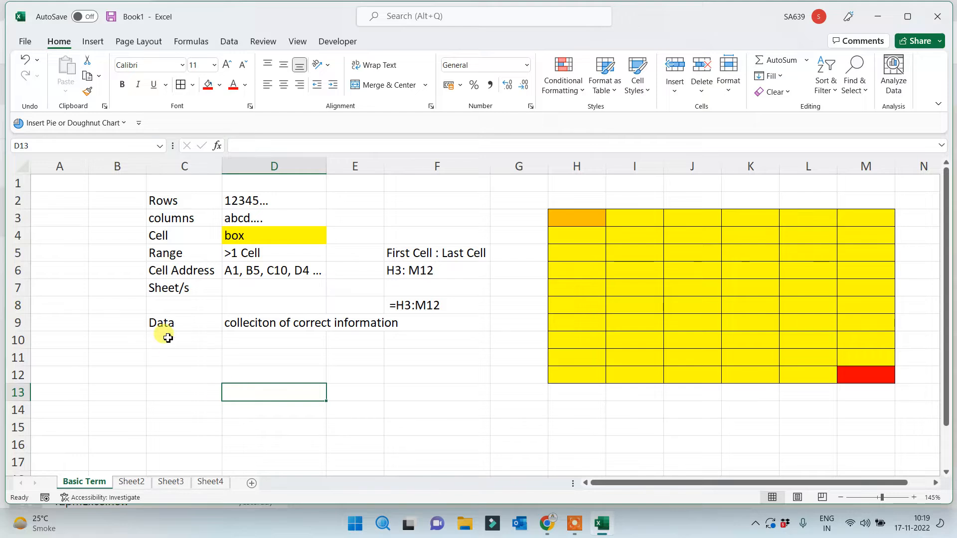
{"action": "left_click", "coordinate": [161, 321]}
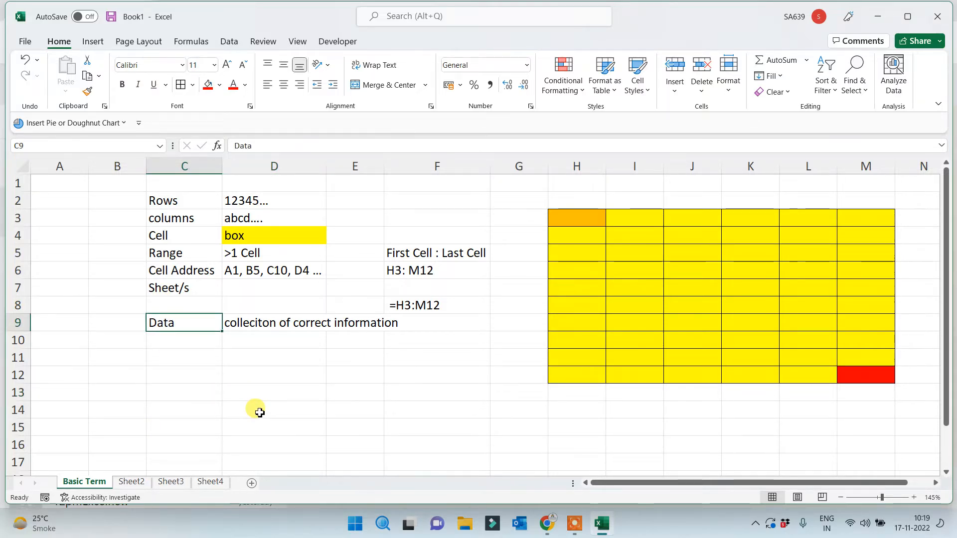
{"action": "left_click", "coordinate": [209, 406]}
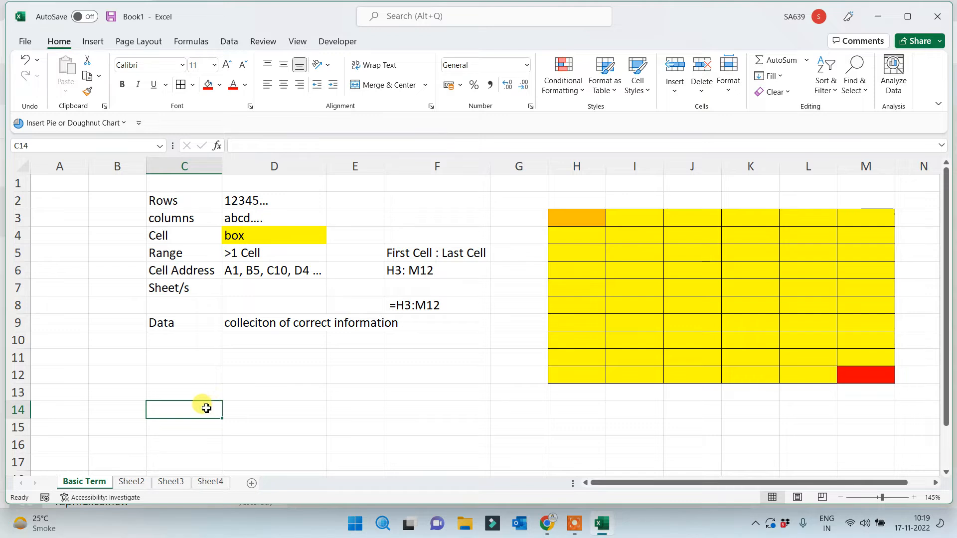
Rename Sheet2 to 'Data Fields'
{"action": "left_click", "coordinate": [132, 482]}
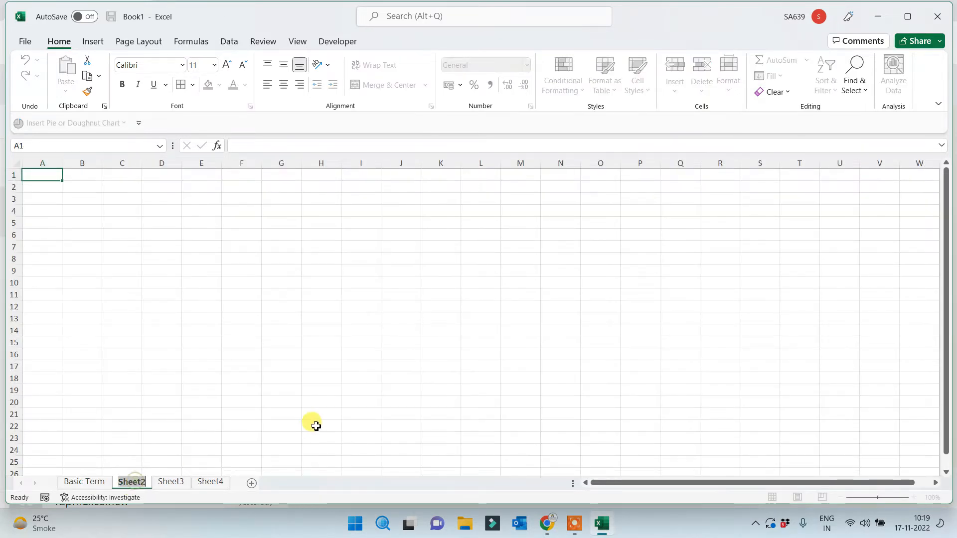
{"action": "type", "text": "Data"}
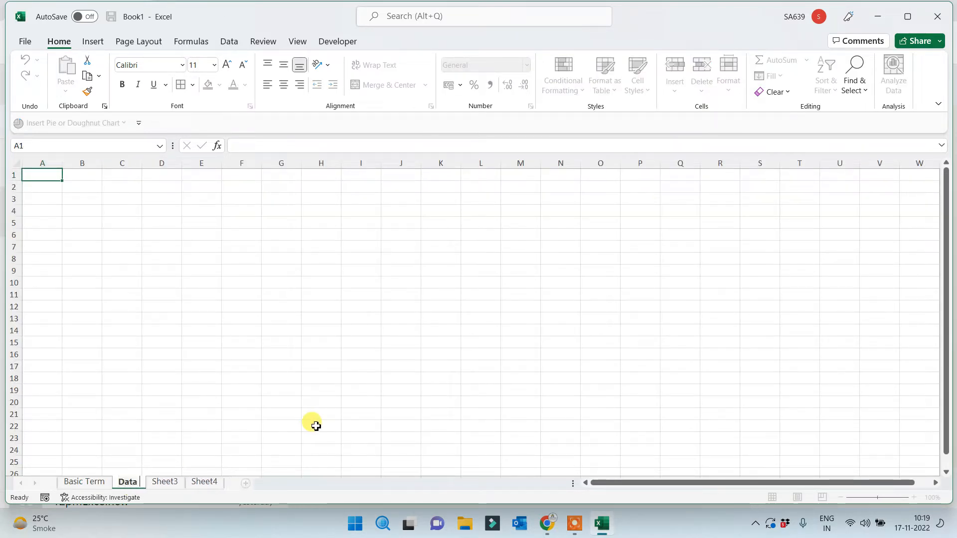
{"action": "type", "text": " Fields"}
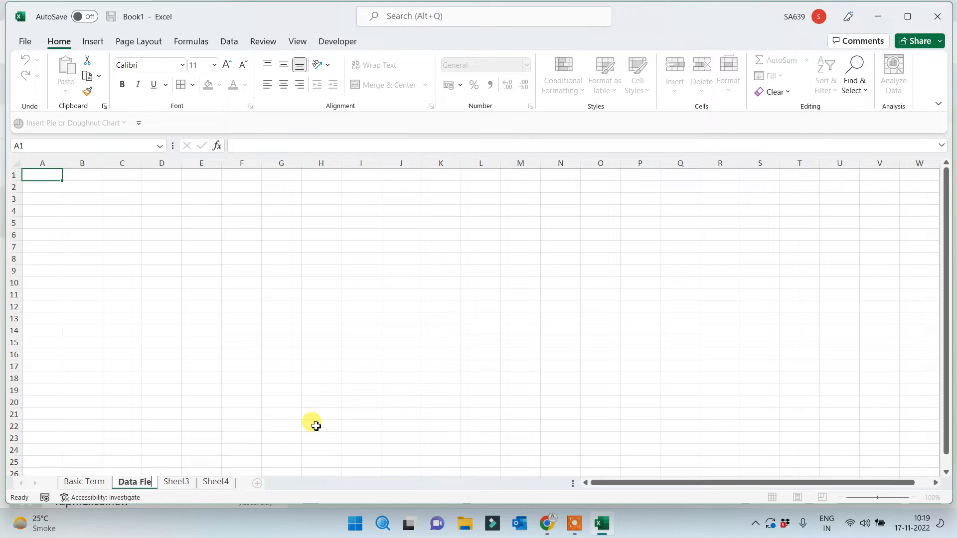
{"action": "left_click", "coordinate": [265, 377]}
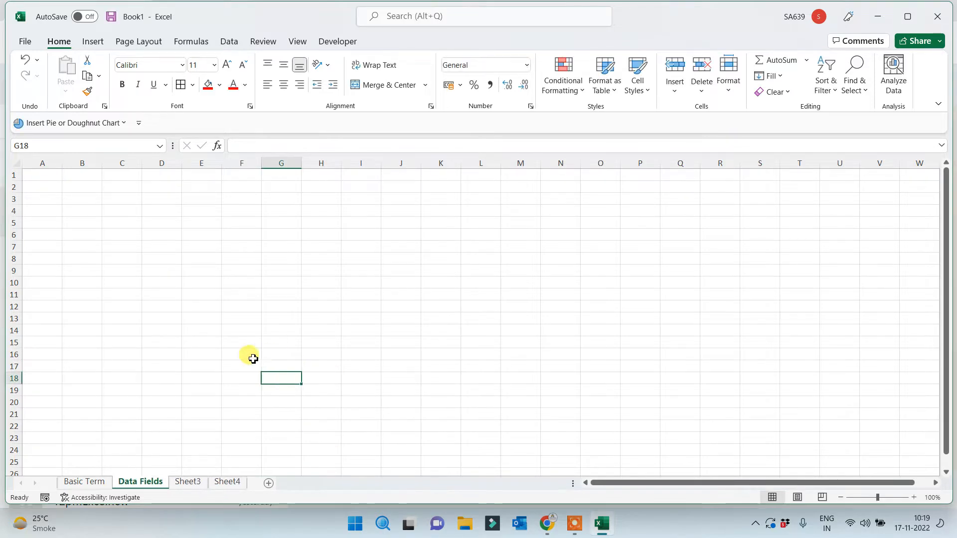
{"action": "scroll", "coordinate": [244, 351], "scroll_direction": "up", "scroll_amount": 3, "text": "ctrl"}
{"action": "scroll", "coordinate": [209, 322], "scroll_direction": "up", "scroll_amount": 2, "text": "ctrl"}
{"action": "scroll", "coordinate": [184, 324], "scroll_direction": "up", "scroll_amount": 2}
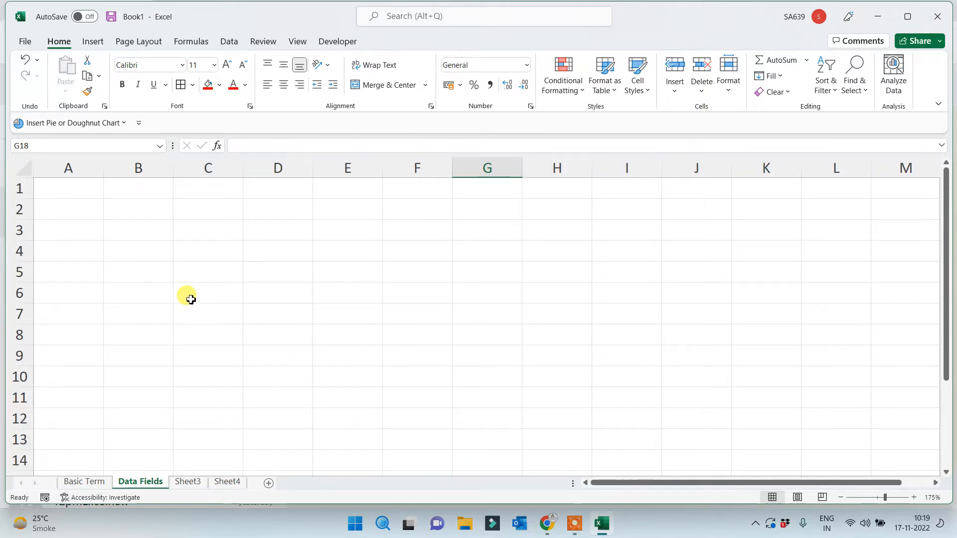
Enter headers Number, Text, Date and Time in A1:D1
{"action": "left_click", "coordinate": [66, 188]}
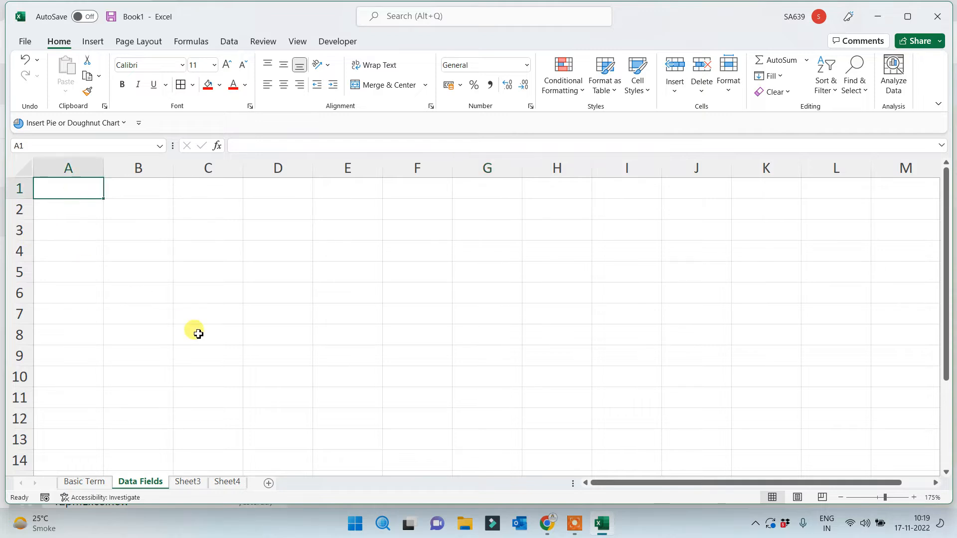
{"action": "type", "text": "Number"}
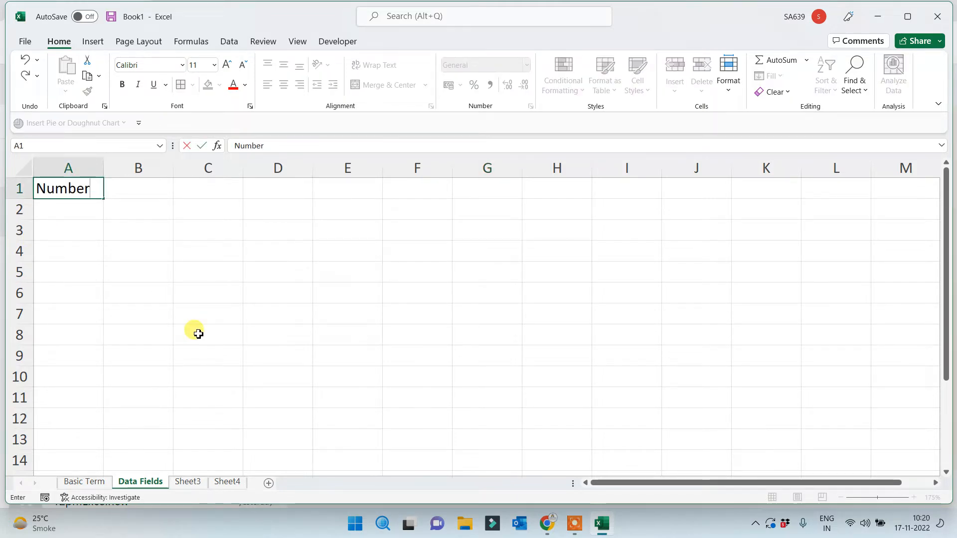
{"action": "left_click", "coordinate": [198, 334]}
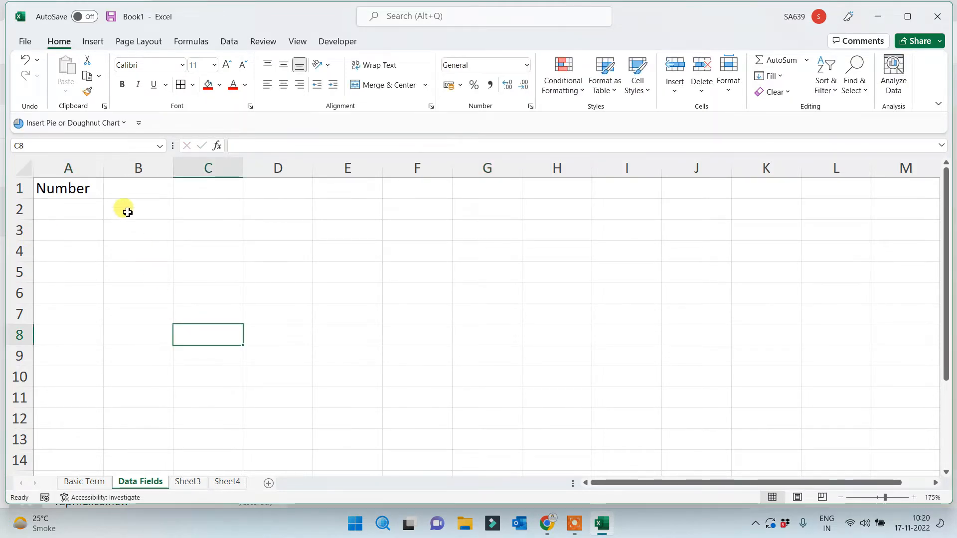
{"action": "left_click", "coordinate": [127, 192]}
{"action": "type", "text": "Text"}
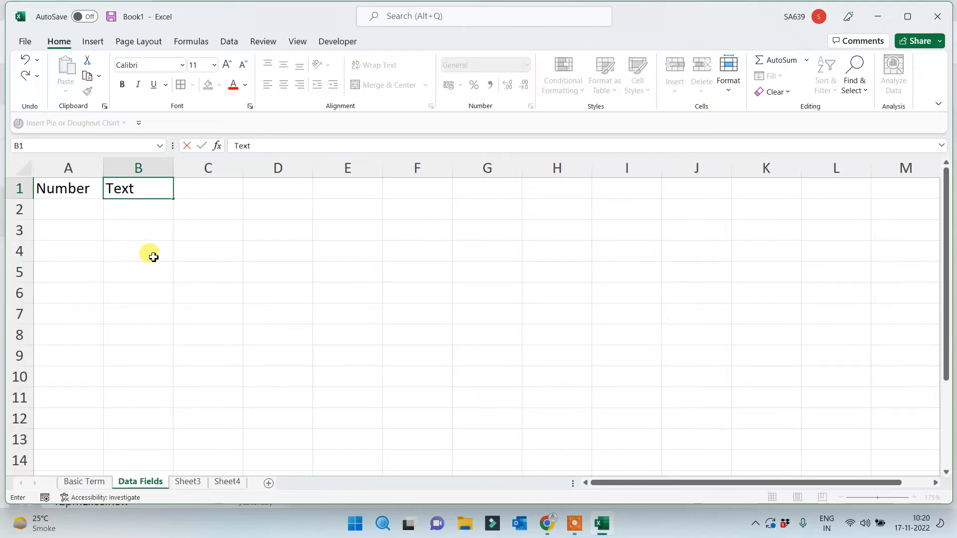
{"action": "left_click", "coordinate": [157, 249]}
{"action": "left_click", "coordinate": [203, 185]}
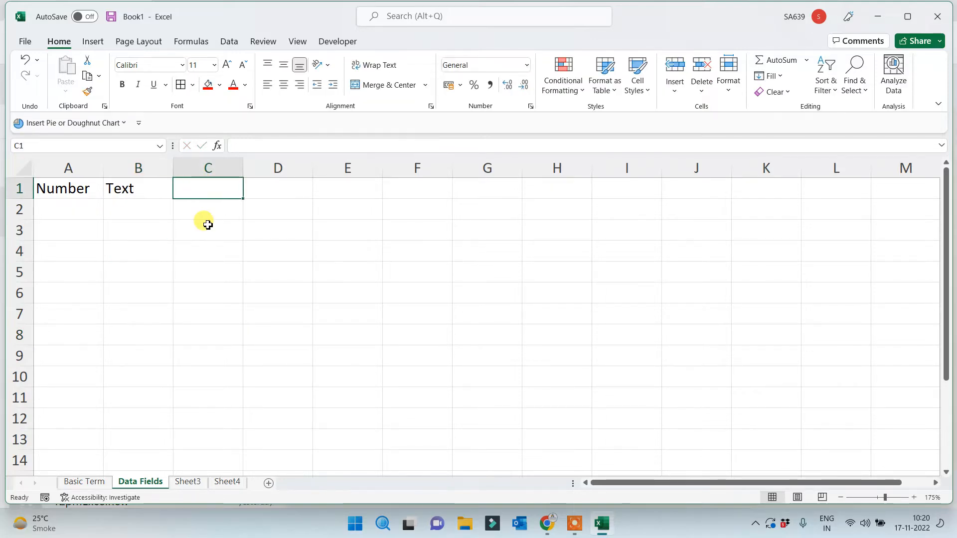
{"action": "type", "text": "Date"}
{"action": "left_click", "coordinate": [287, 189]}
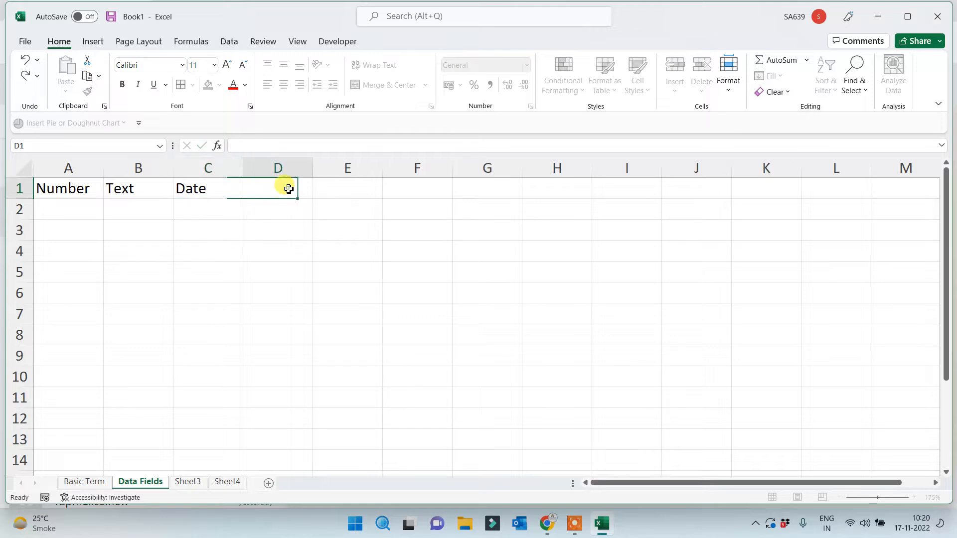
{"action": "type", "text": "Time"}
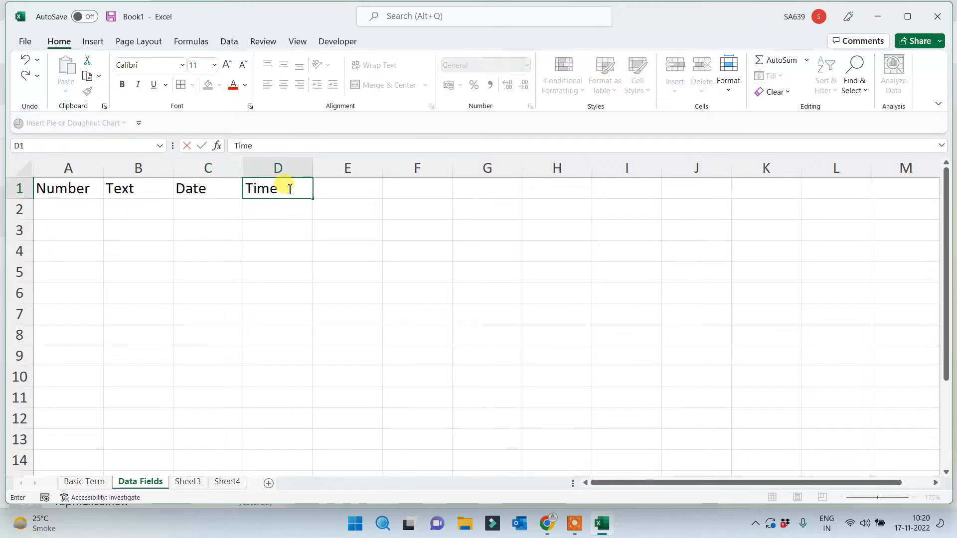
{"action": "left_click", "coordinate": [290, 305]}
Add headers Sym in E1 and Mixed in F1
{"action": "left_click", "coordinate": [348, 185]}
{"action": "type", "text": "Syum"}
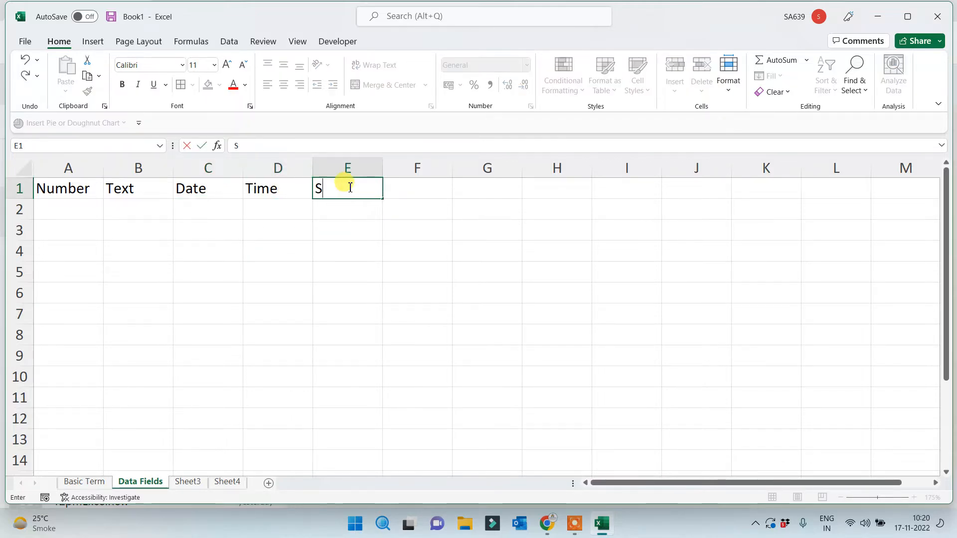
{"action": "key", "text": "BackSpace"}
{"action": "key", "text": "BackSpace"}
{"action": "type", "text": "m"}
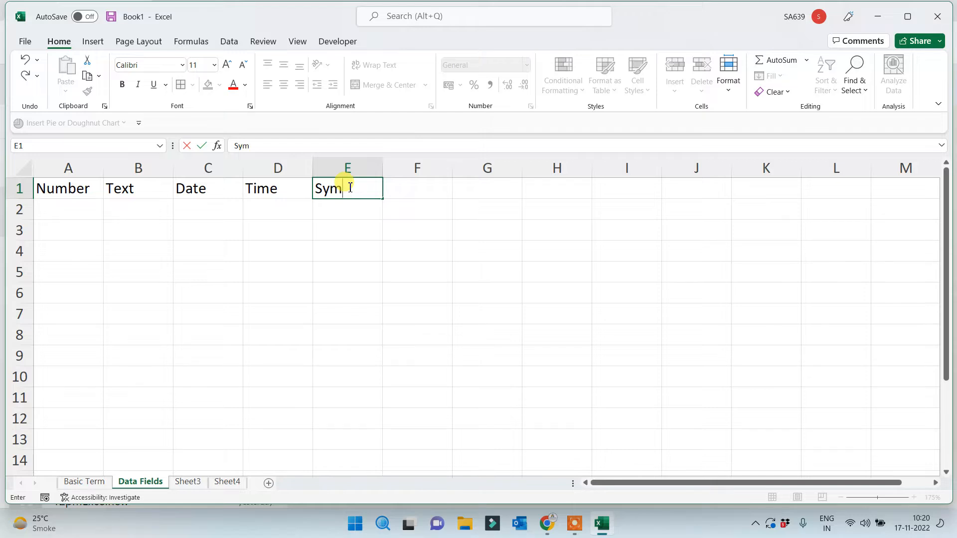
{"action": "left_click", "coordinate": [423, 194]}
{"action": "type", "text": "M"}
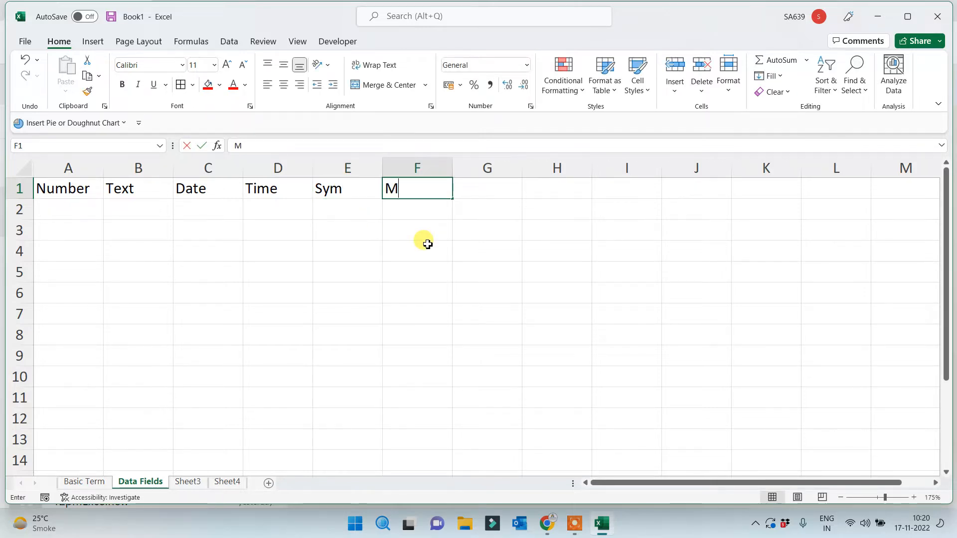
{"action": "type", "text": "ixed"}
{"action": "left_click", "coordinate": [428, 244]}
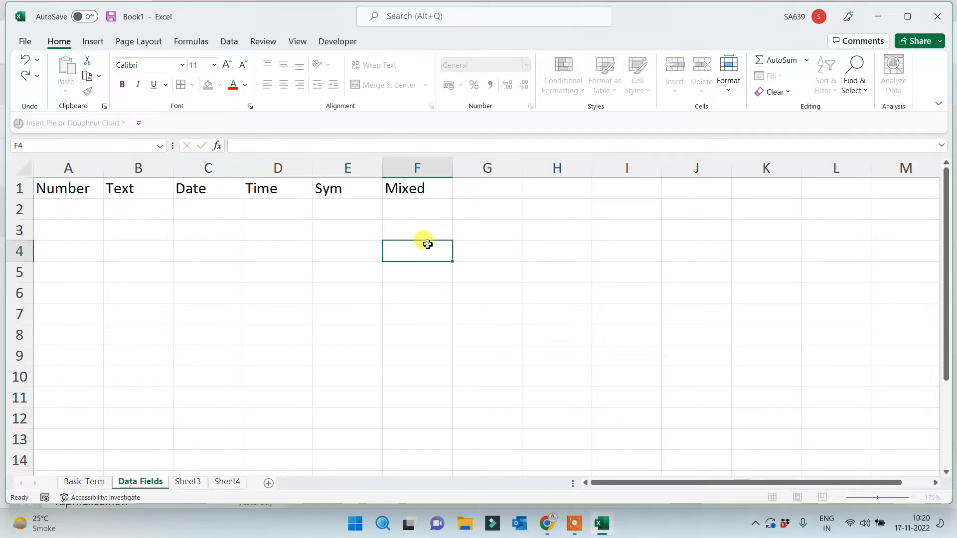
{"action": "left_click", "coordinate": [77, 215]}
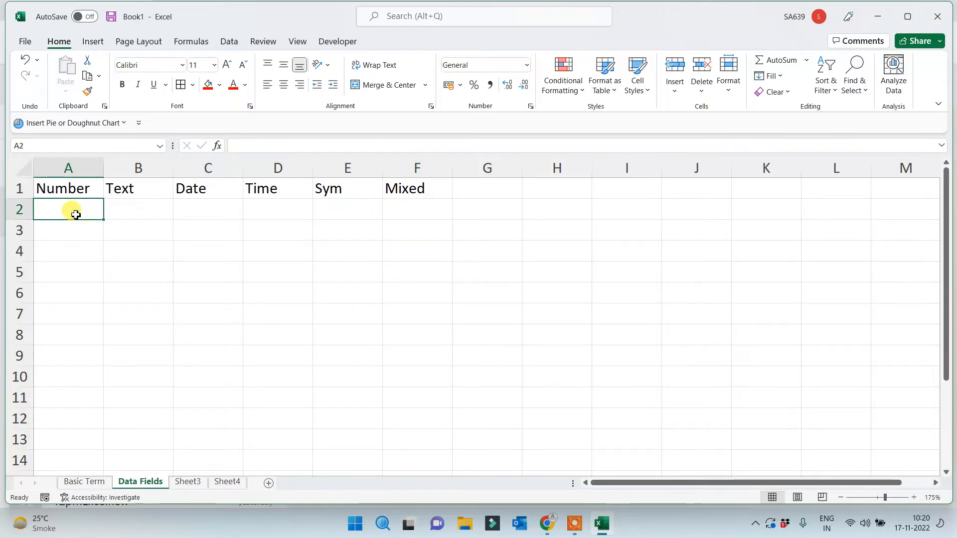
List S.No, Roll, Salary, Cost and Sales in A2:A6 under Number
{"action": "type", "text": "S.No"}
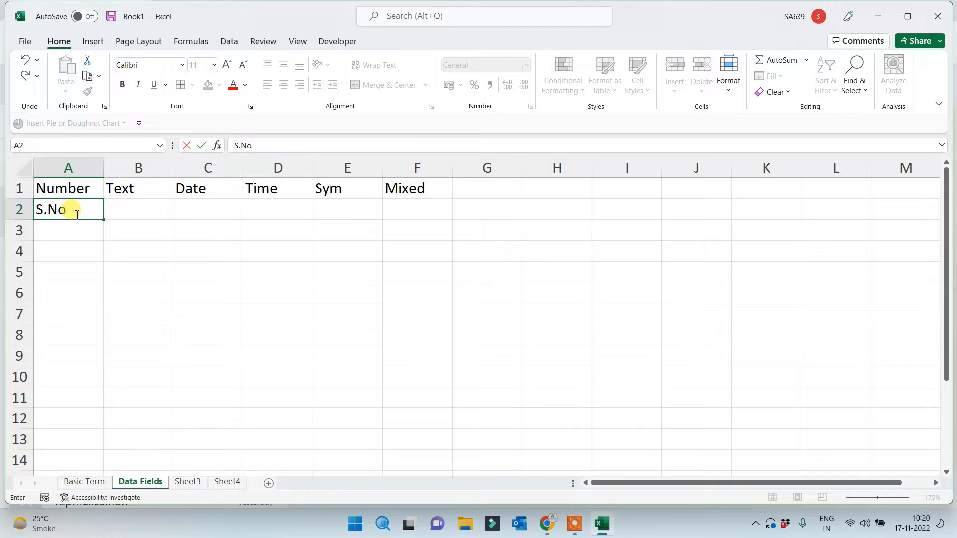
{"action": "key", "text": "Return"}
{"action": "type", "text": "Roll"}
{"action": "key", "text": "Return"}
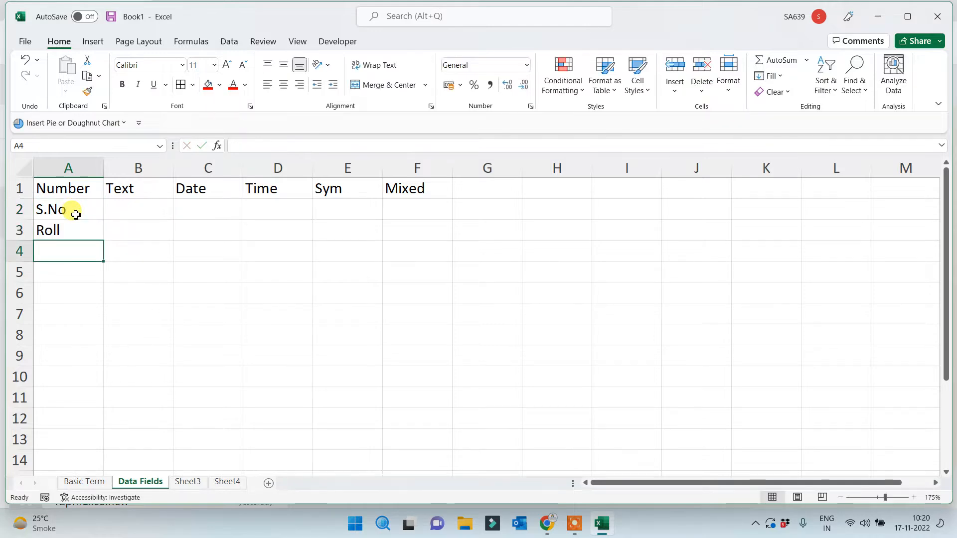
{"action": "type", "text": "Salary"}
{"action": "key", "text": "Return"}
{"action": "type", "text": "C"}
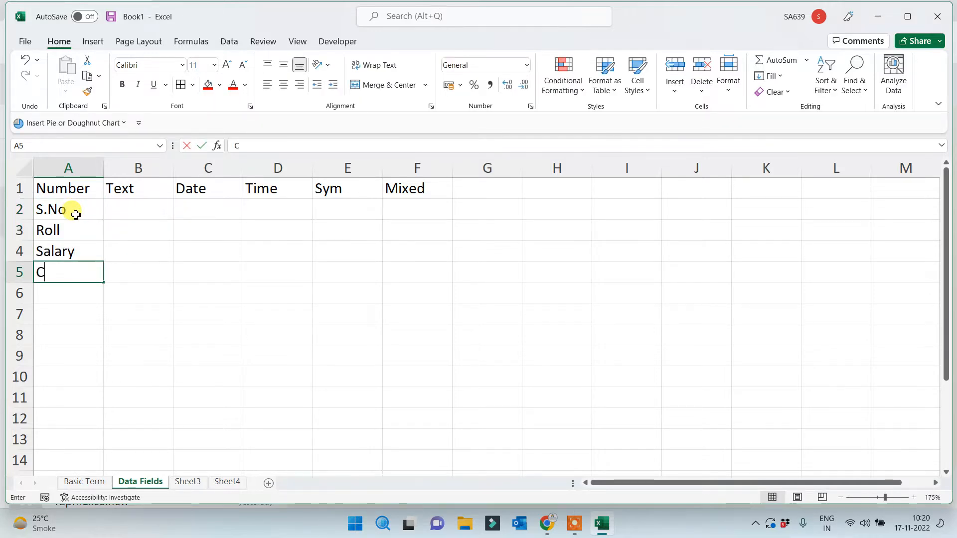
{"action": "type", "text": "ost"}
{"action": "key", "text": "Return"}
{"action": "type", "text": "Sala"}
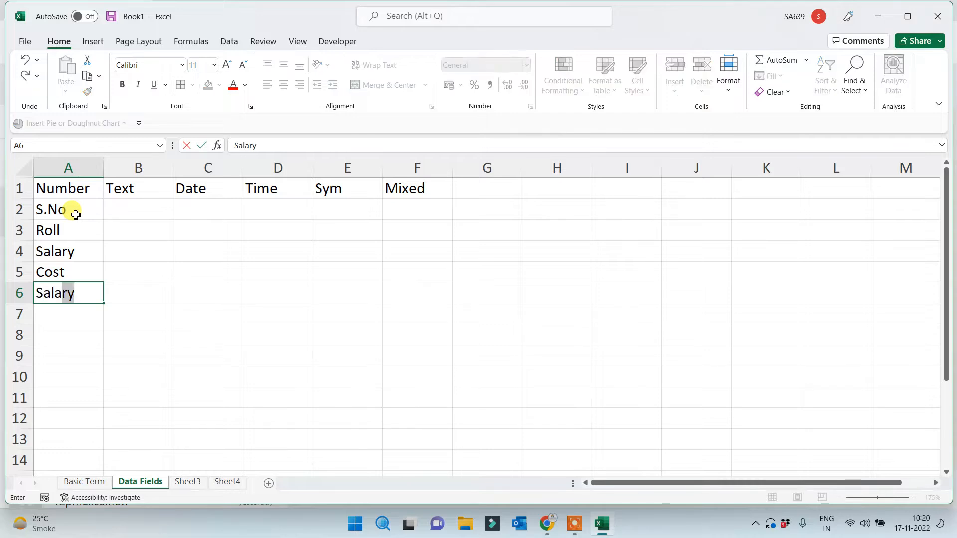
{"action": "key", "text": "BackSpace"}
{"action": "key", "text": "BackSpace"}
{"action": "type", "text": "es"}
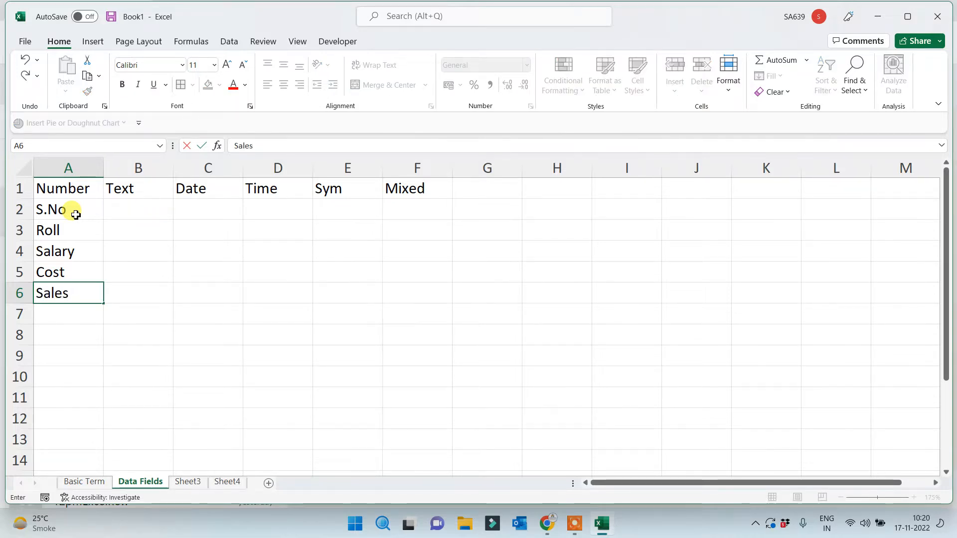
{"action": "key", "text": "Return"}
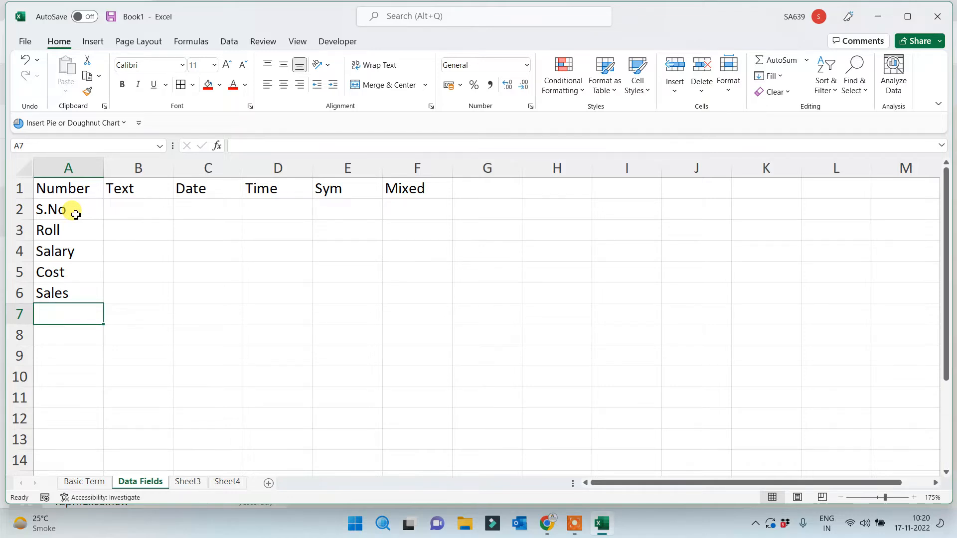
List Name, Product and City in B2:B4 under Text
{"action": "left_click", "coordinate": [126, 209]}
{"action": "type", "text": "Name"}
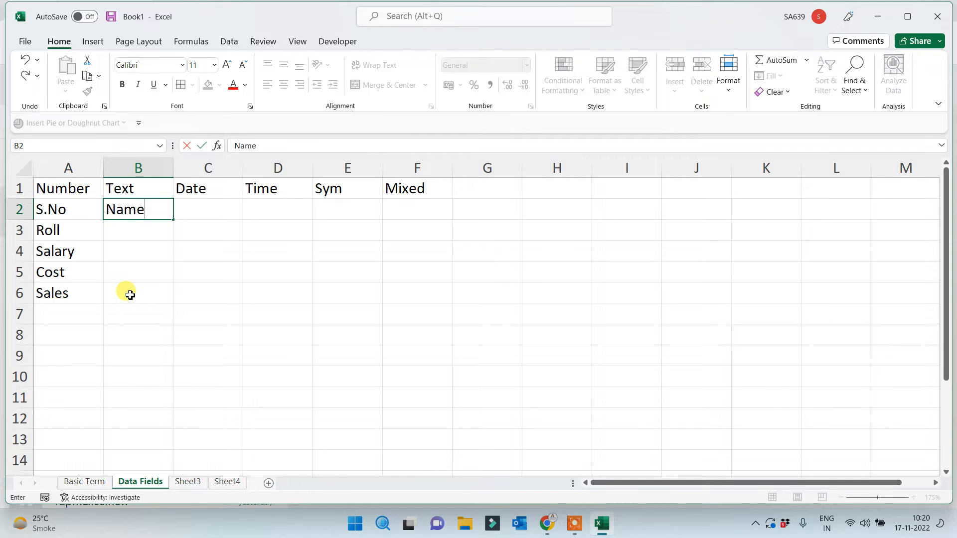
{"action": "key", "text": "Return"}
{"action": "type", "text": "Product"}
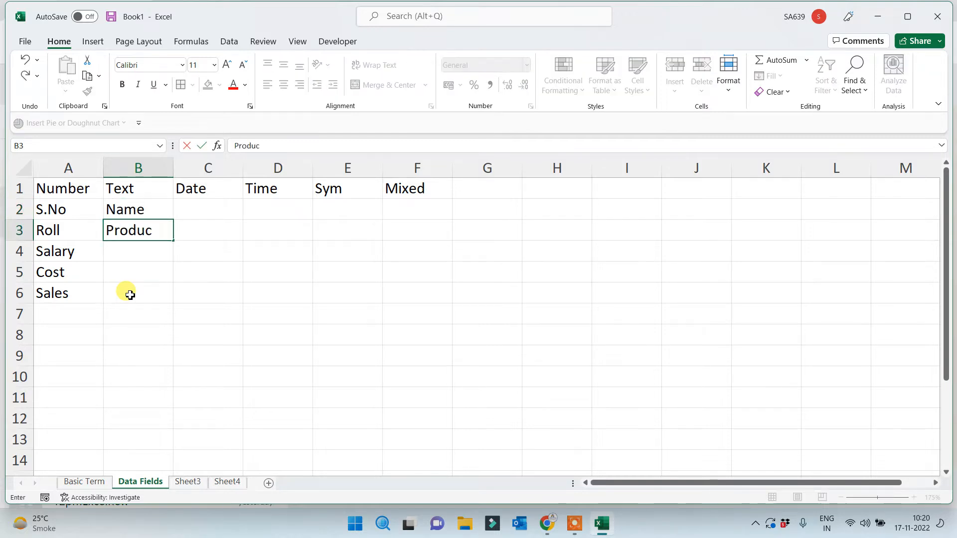
{"action": "key", "text": "Return"}
{"action": "type", "text": "City"}
{"action": "key", "text": "Return"}
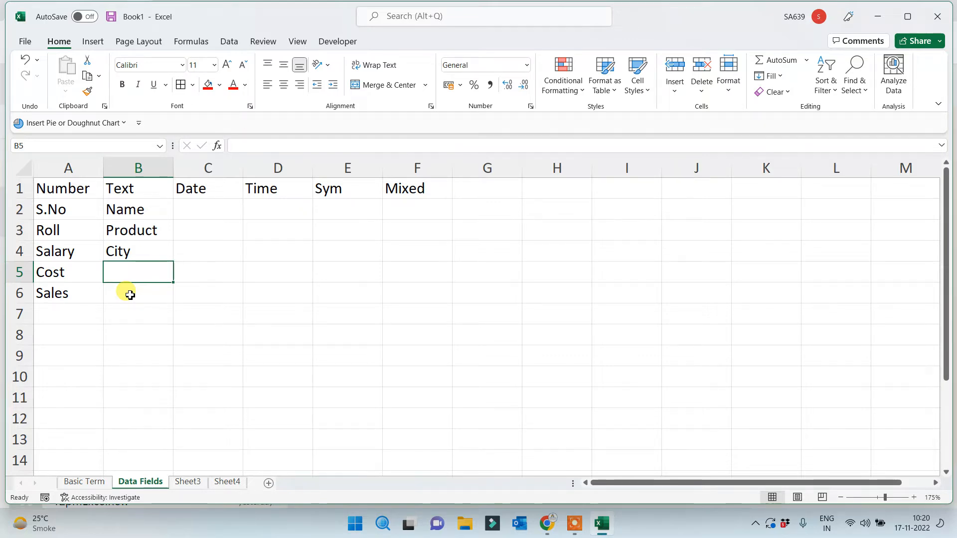
{"action": "left_click", "coordinate": [211, 206]}
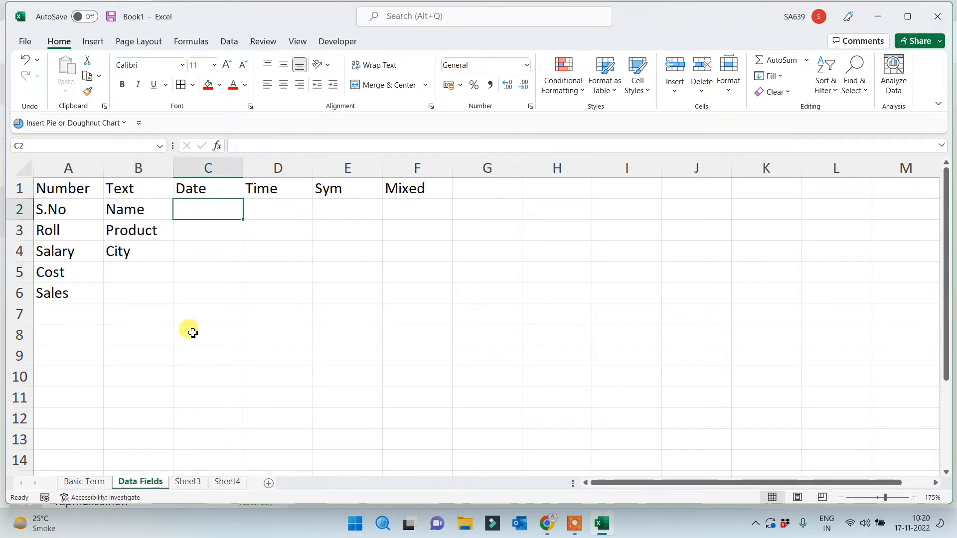
Enter DOJ, DOB, DOM and DOE in C2:C5 under the Date heading
{"action": "type", "text": "DOJ"}
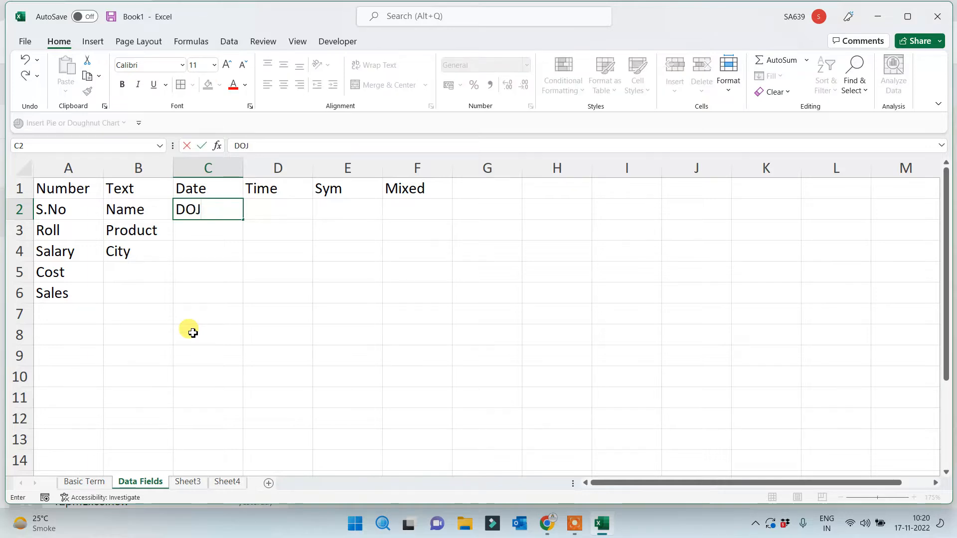
{"action": "key", "text": "Return"}
{"action": "type", "text": "DOB"}
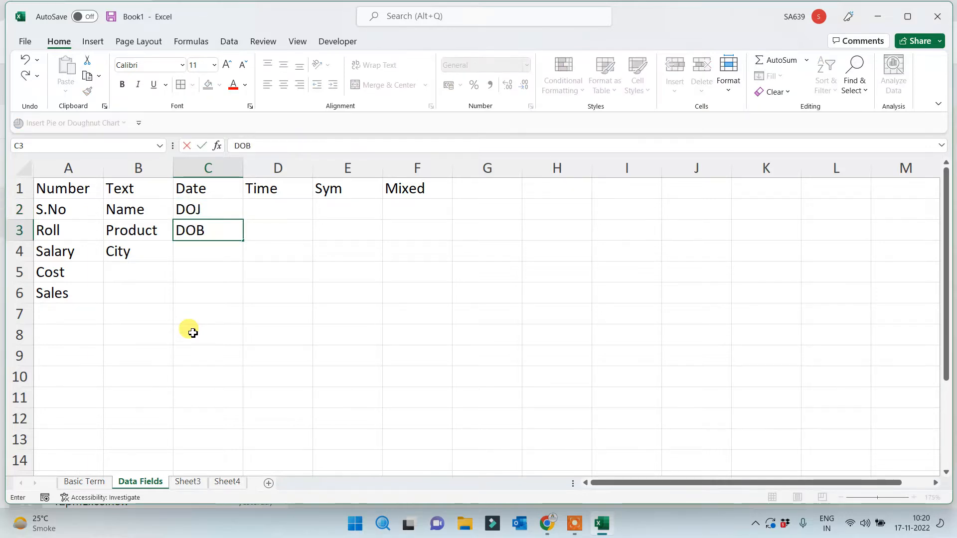
{"action": "key", "text": "Return"}
{"action": "type", "text": "DOM"}
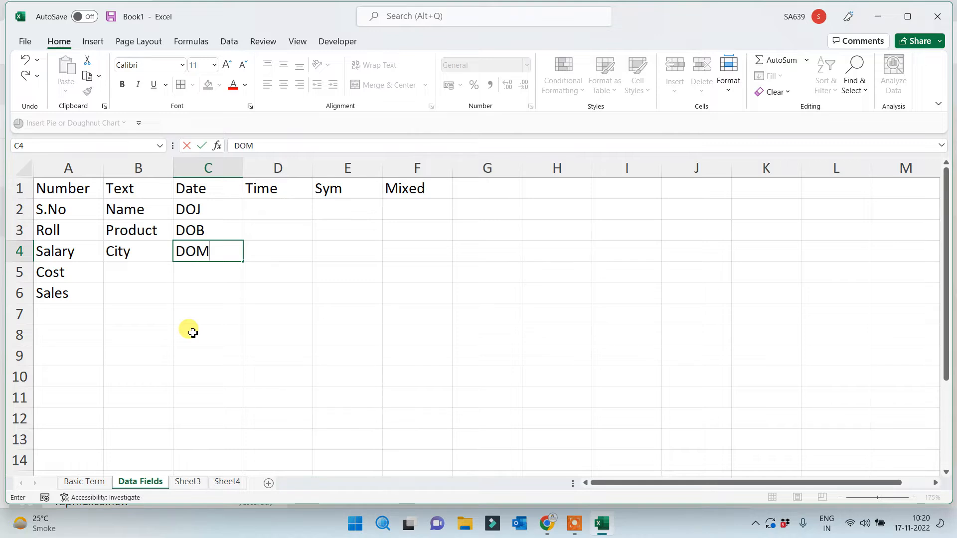
{"action": "key", "text": "Return"}
{"action": "type", "text": "DOE"}
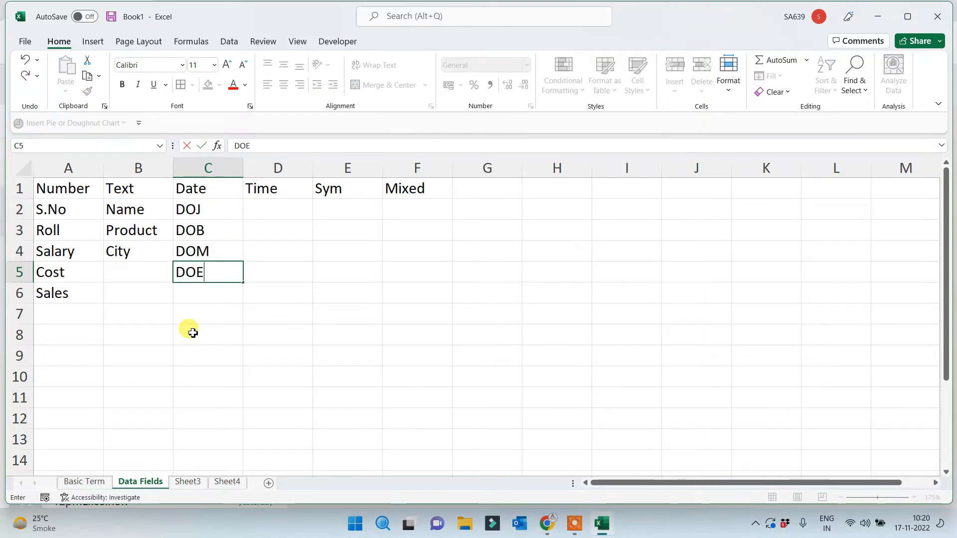
{"action": "key", "text": "Return"}
{"action": "left_click", "coordinate": [199, 190]}
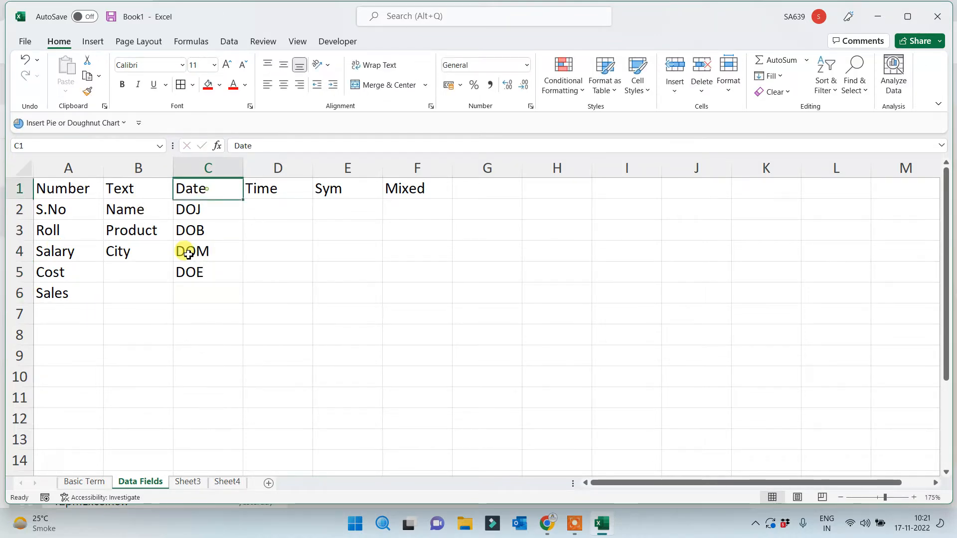
{"action": "left_click", "coordinate": [264, 210]}
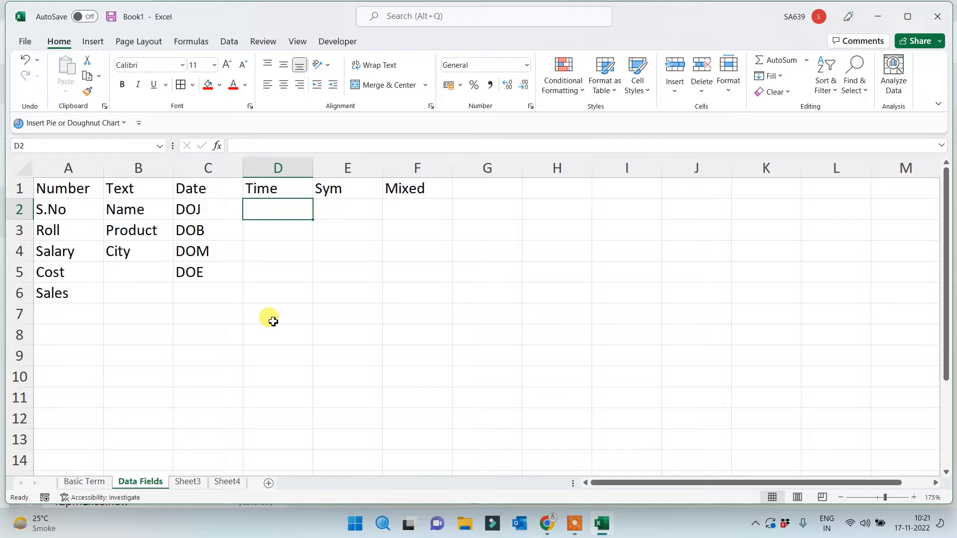
Enter 10:00 AM, 11:00 AM and 4:00 PM in D2:D4
{"action": "type", "text": "10"}
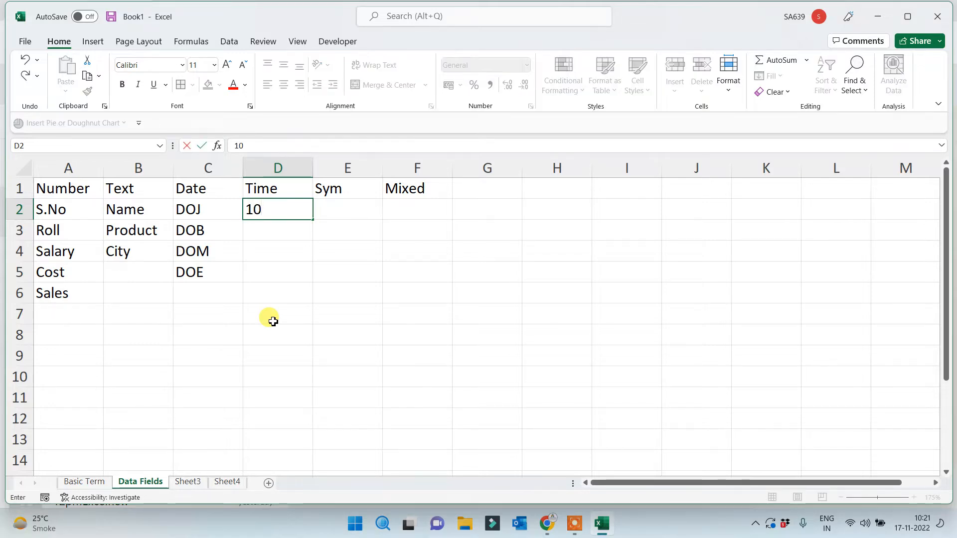
{"action": "type", "text": ":00 AM"}
{"action": "key", "text": "Return"}
{"action": "type", "text": "1"}
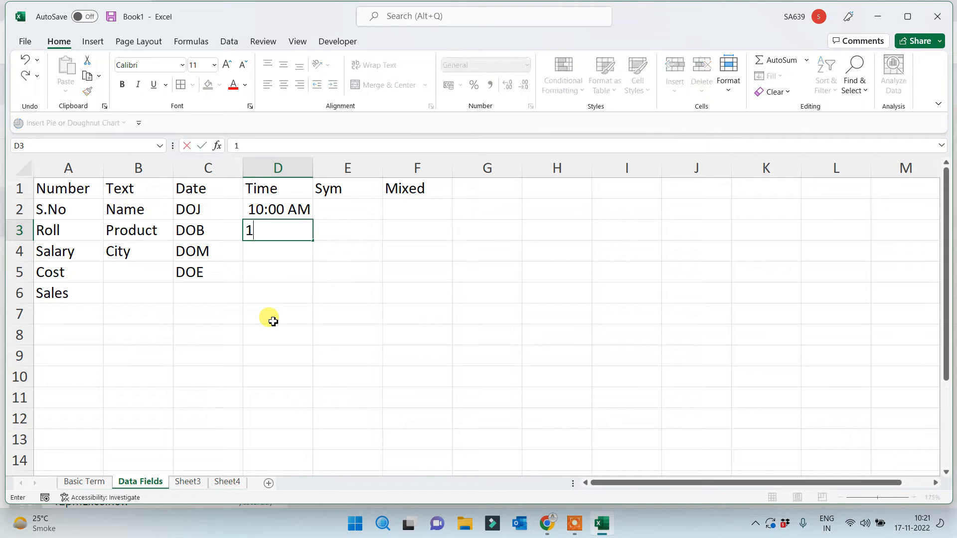
{"action": "type", "text": "1:00"}
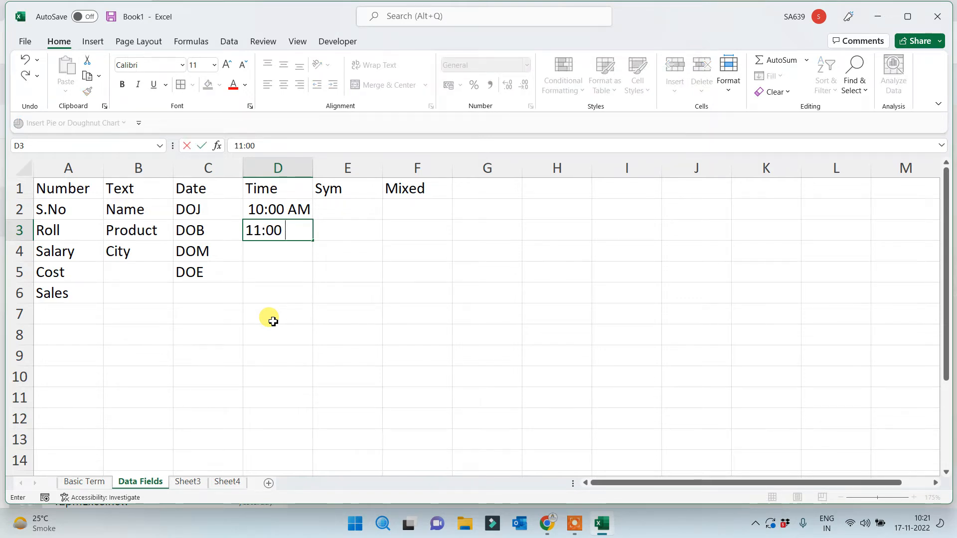
{"action": "type", "text": " AM"}
{"action": "key", "text": "Return"}
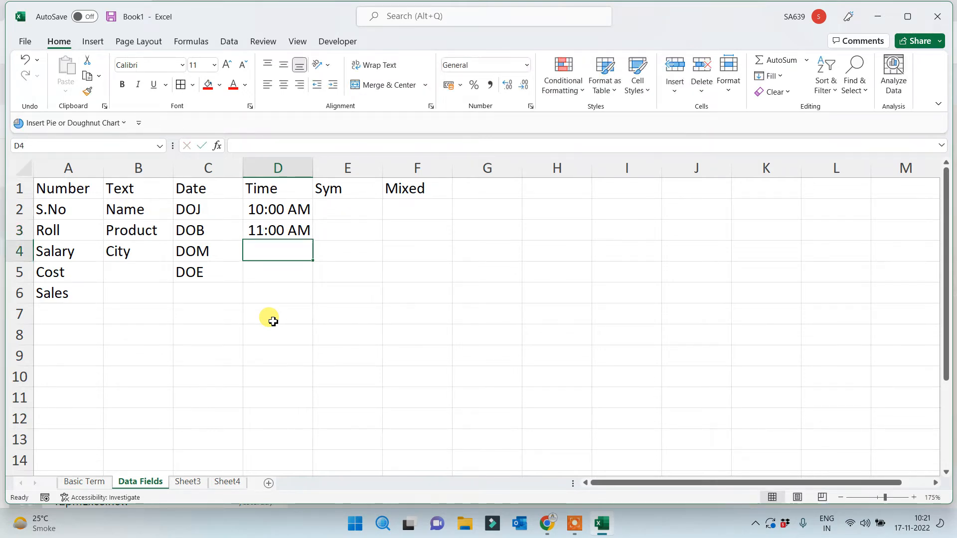
{"action": "type", "text": "4:00 PM"}
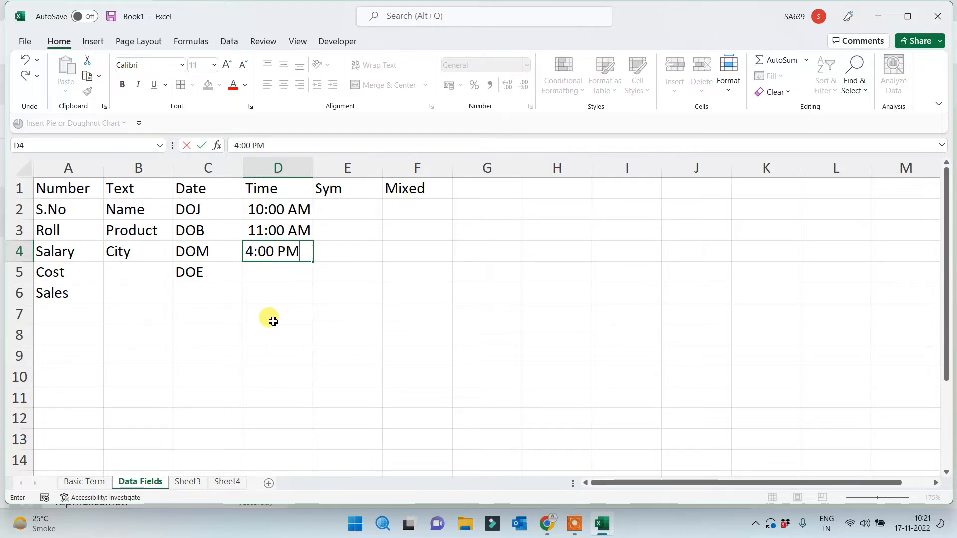
{"action": "key", "text": "Return"}
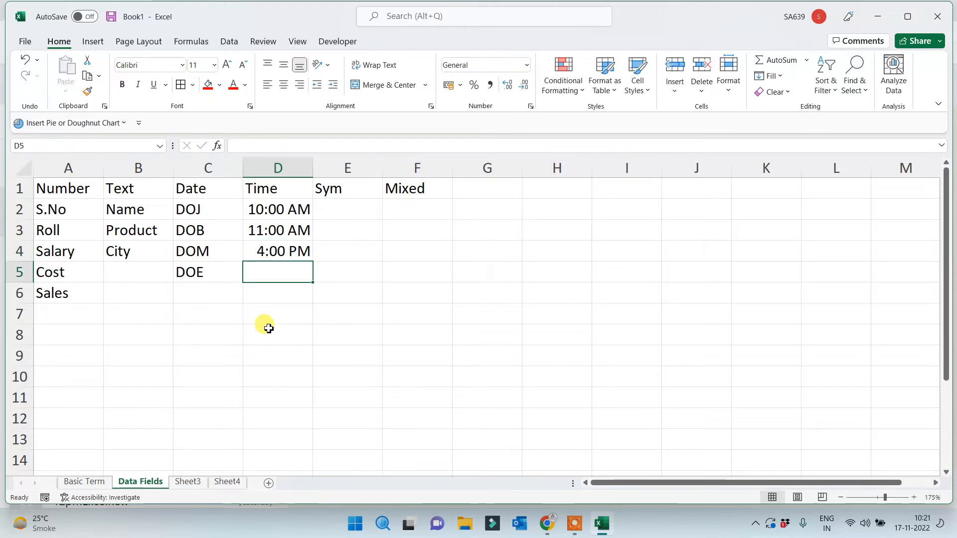
{"action": "left_click", "coordinate": [357, 210]}
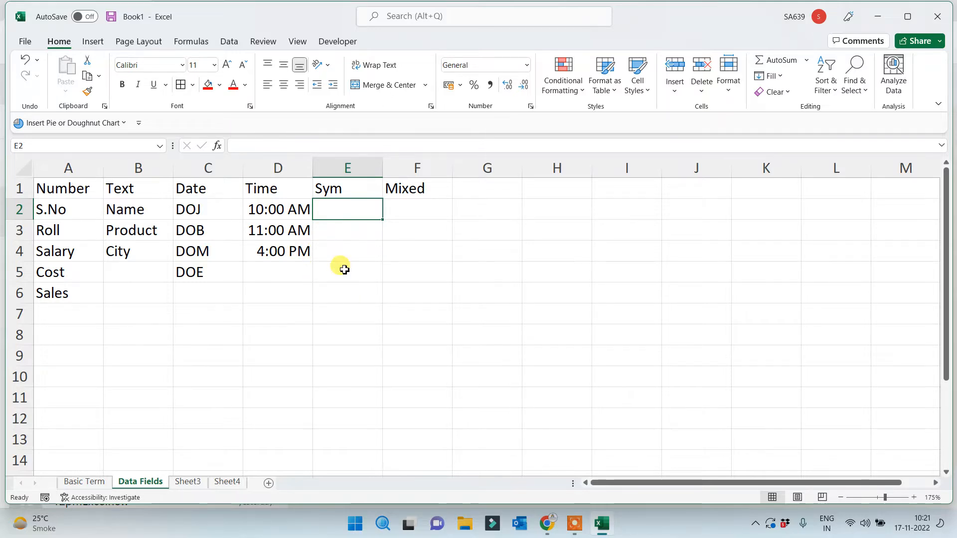
Add a '%^&*(' note to E2 and enter symbols *&)(, *(&&( and ><> in E2:E4
{"action": "key", "text": "shift+F2"}
{"action": "type", "text": "%^&*("}
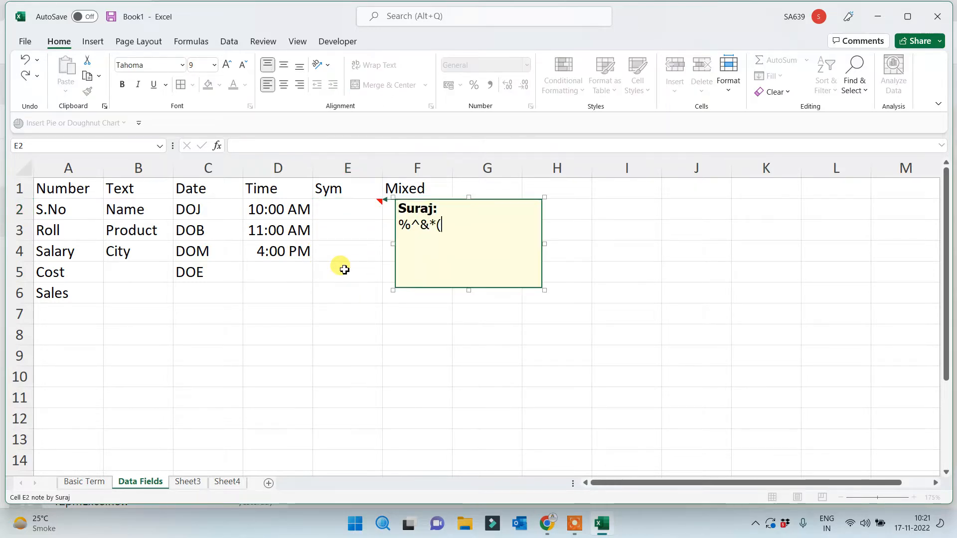
{"action": "key", "text": "Escape"}
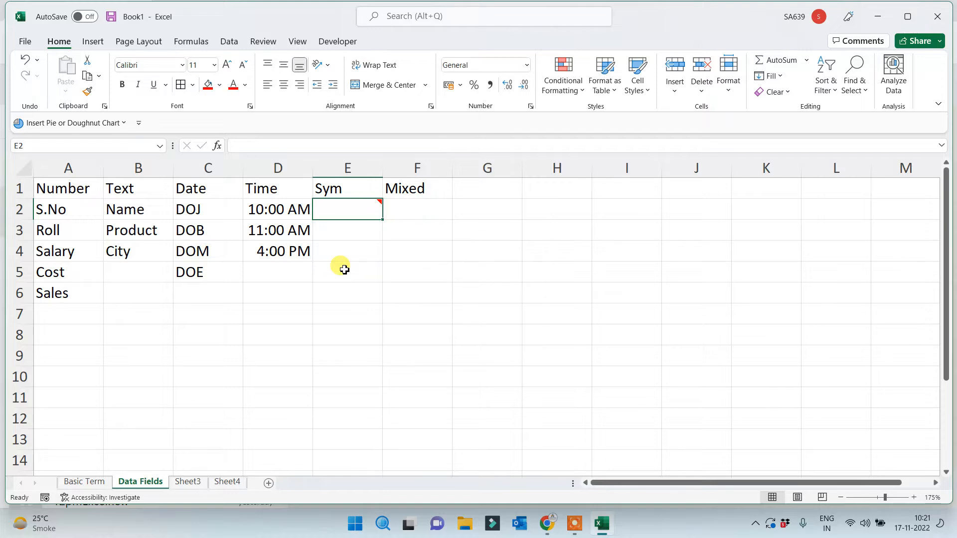
{"action": "type", "text": "*&)("}
{"action": "key", "text": "Return"}
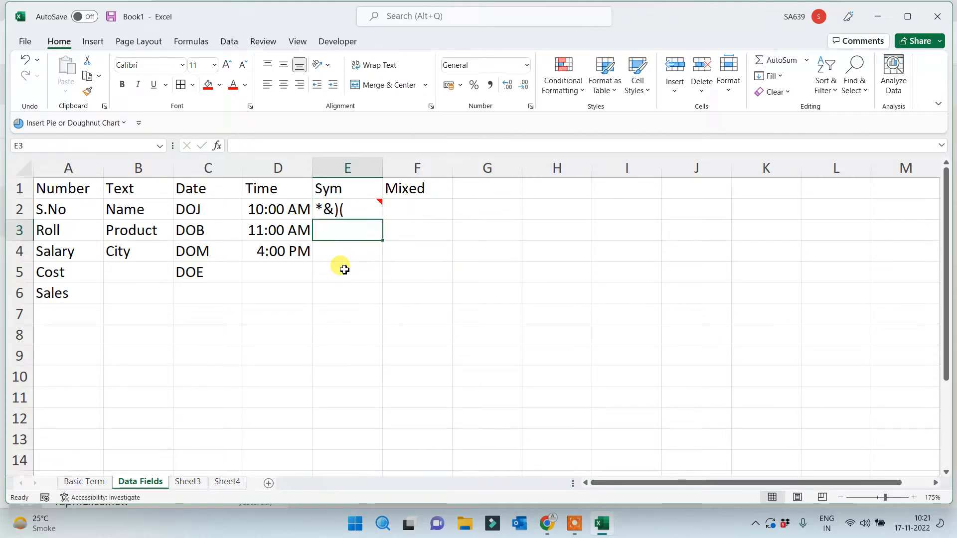
{"action": "type", "text": "*(&&("}
{"action": "key", "text": "Return"}
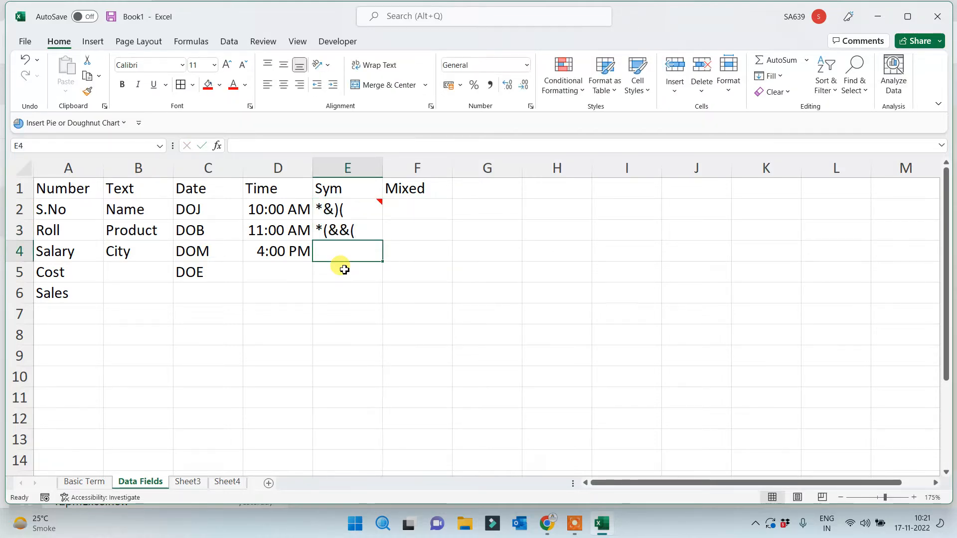
{"action": "type", "text": ">>"}
{"action": "left_click", "coordinate": [343, 319]}
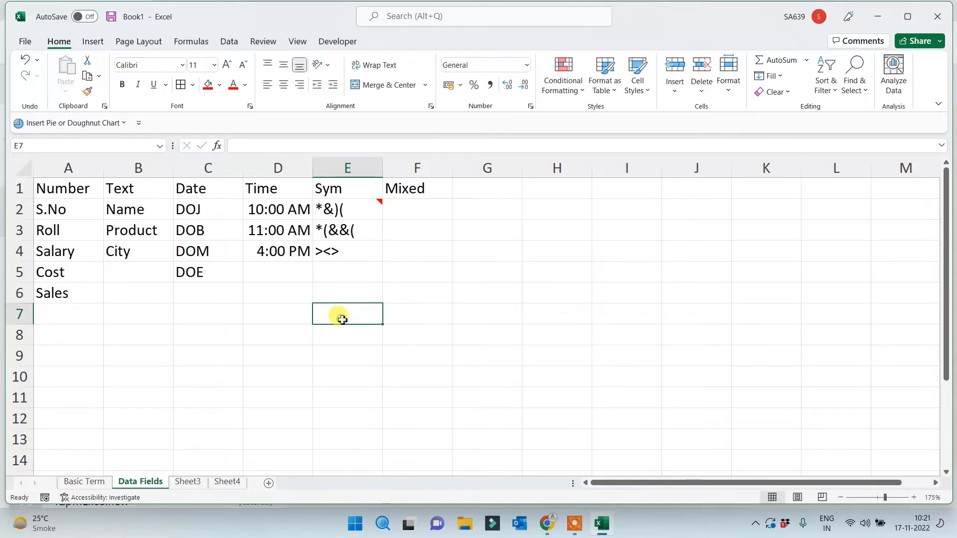
Enter address and email in F2:F3 under Mixed
{"action": "left_click", "coordinate": [421, 188]}
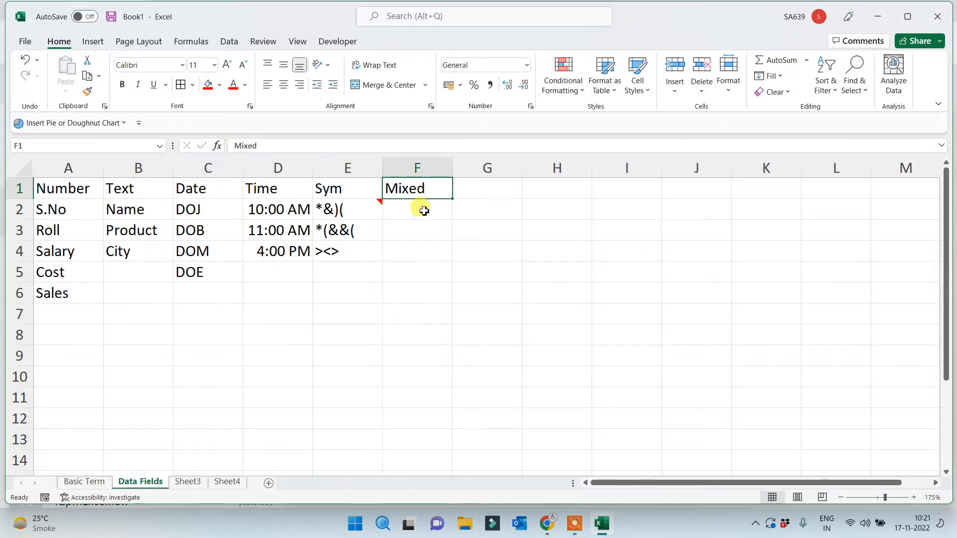
{"action": "left_click", "coordinate": [425, 209]}
{"action": "type", "text": "addre"}
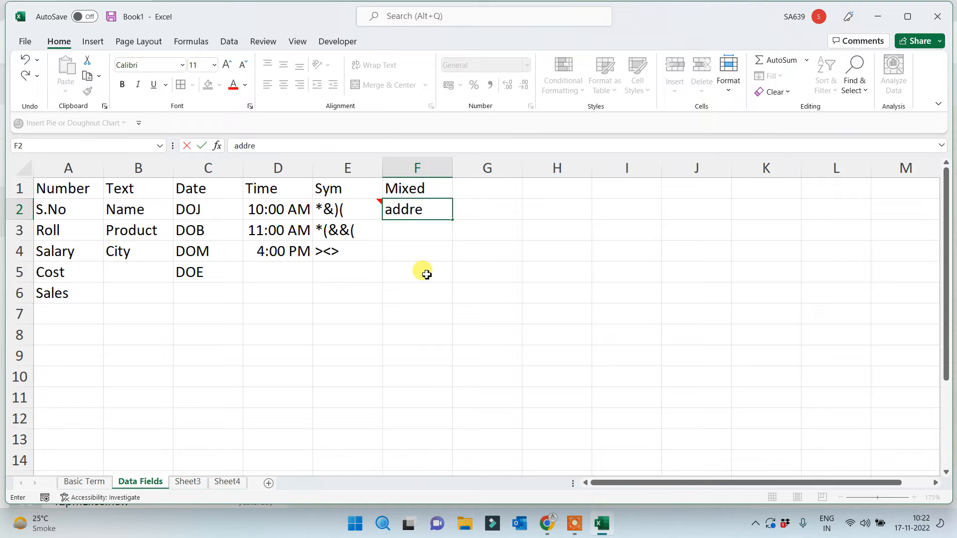
{"action": "type", "text": "ss"}
{"action": "key", "text": "Return"}
{"action": "type", "text": "email"}
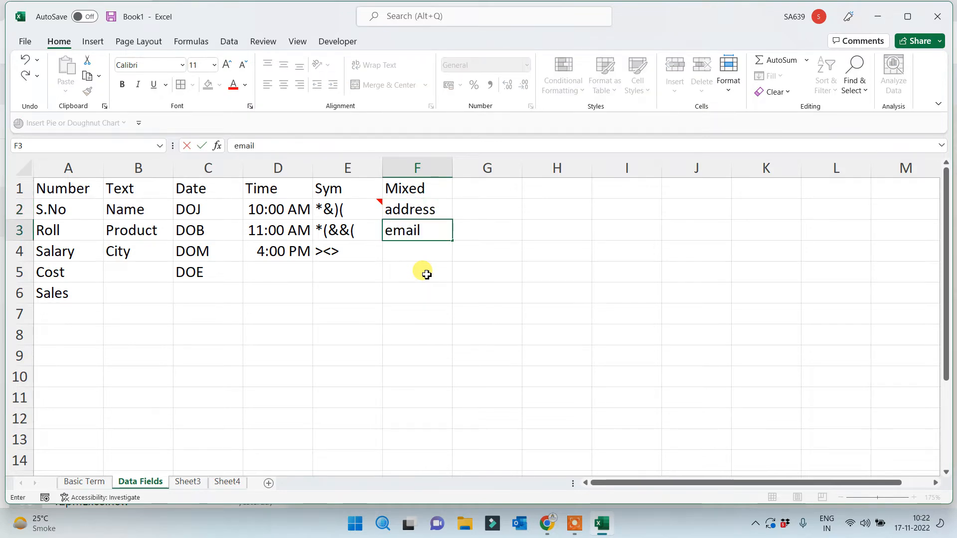
{"action": "left_click", "coordinate": [418, 310]}
{"action": "left_click", "coordinate": [527, 273]}
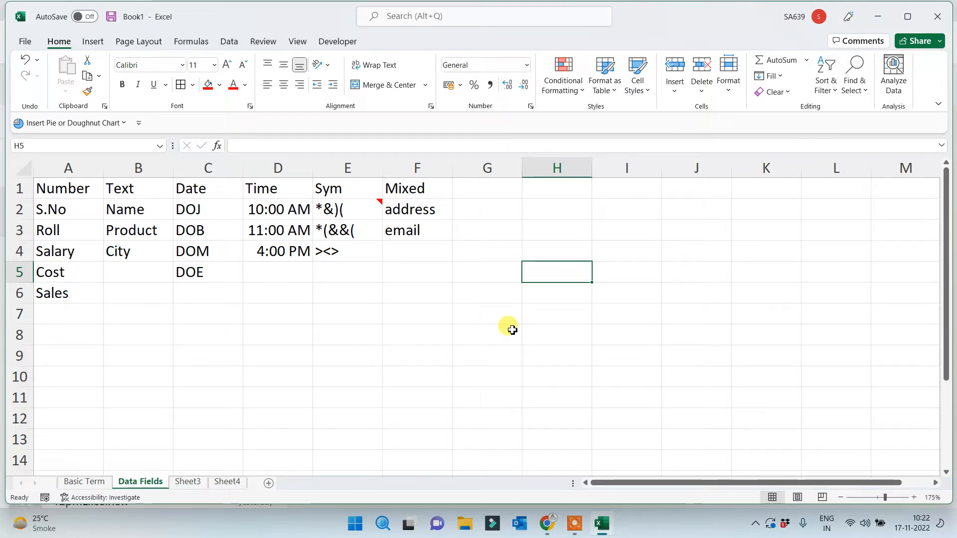
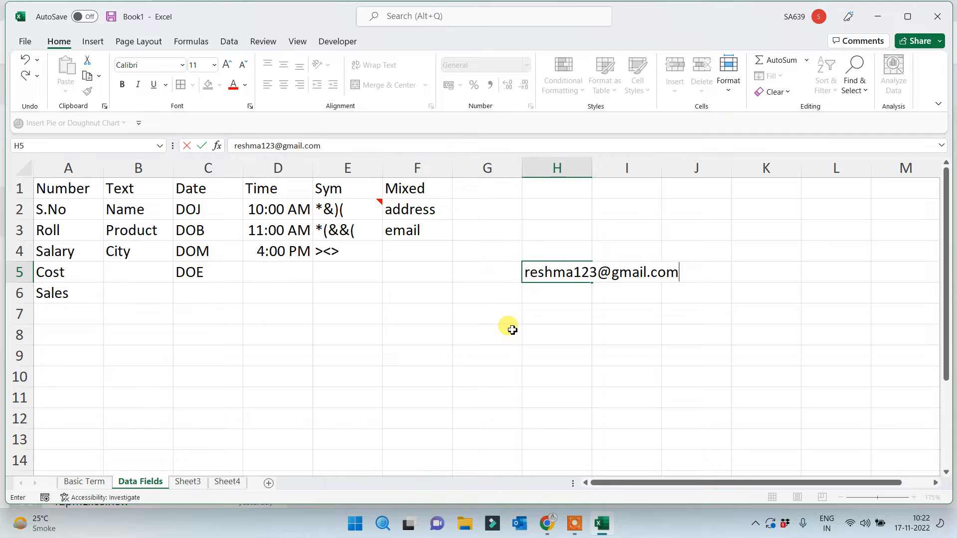
Enter one sample e-mail address in H5 and another in H7, both becoming hyperlinks
{"action": "left_click", "coordinate": [512, 330]}
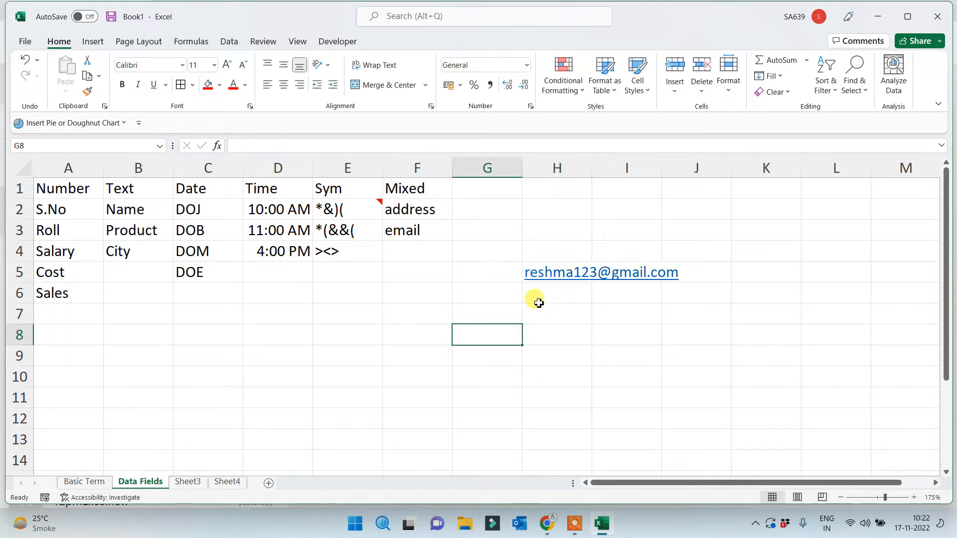
{"action": "left_click", "coordinate": [572, 310]}
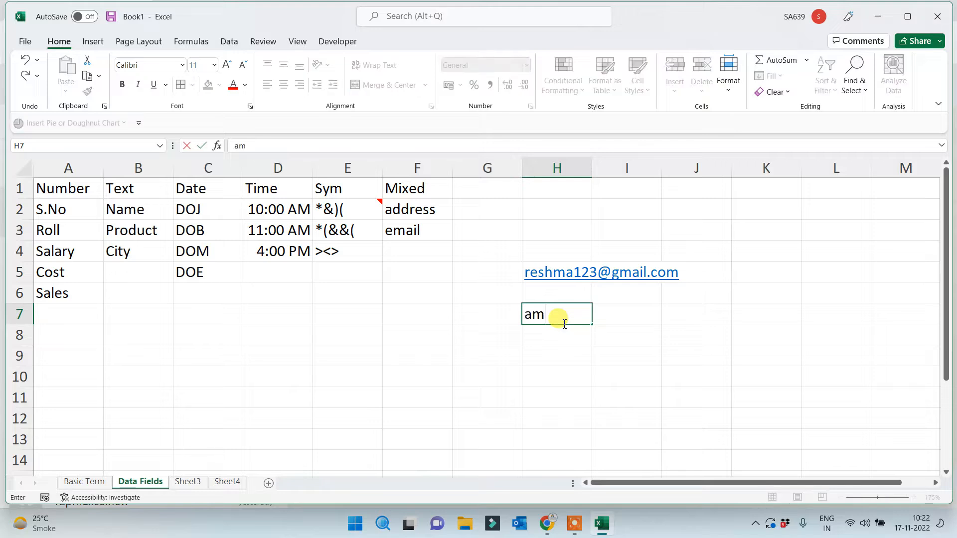
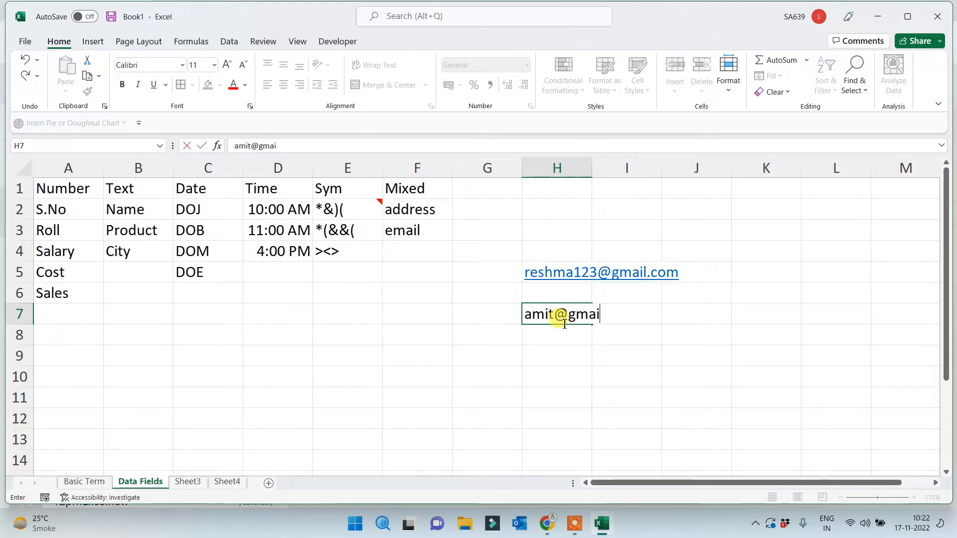
{"action": "left_click", "coordinate": [547, 393]}
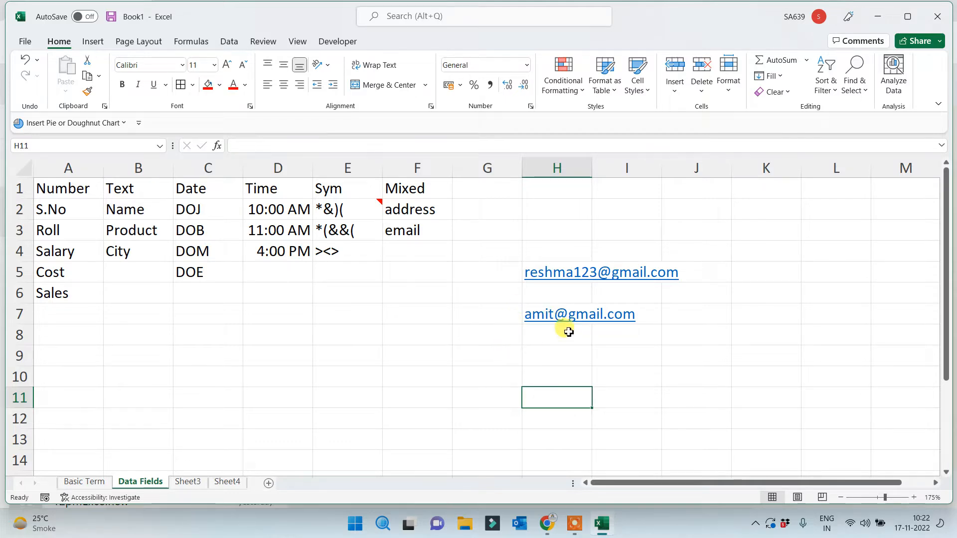
{"action": "left_click_drag", "start_coordinate": [535, 246], "coordinate": [722, 284]}
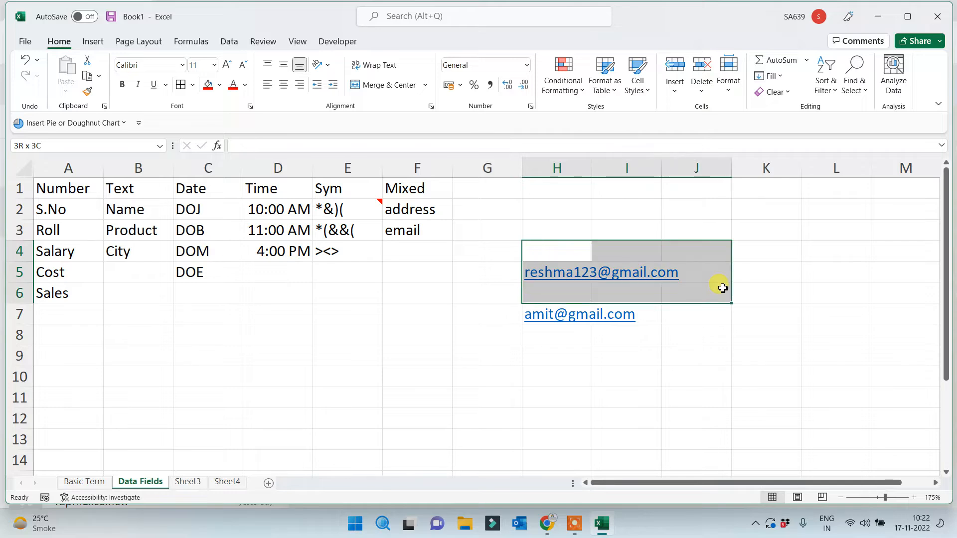
{"action": "left_click", "coordinate": [622, 354]}
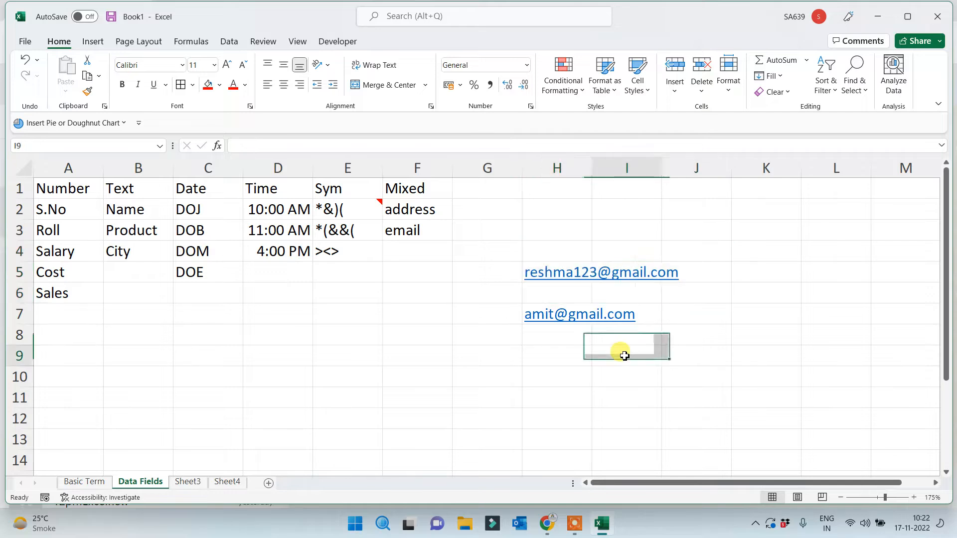
Type a sample street address with its PIN code into H3, removing the extra zero
{"action": "left_click", "coordinate": [584, 381]}
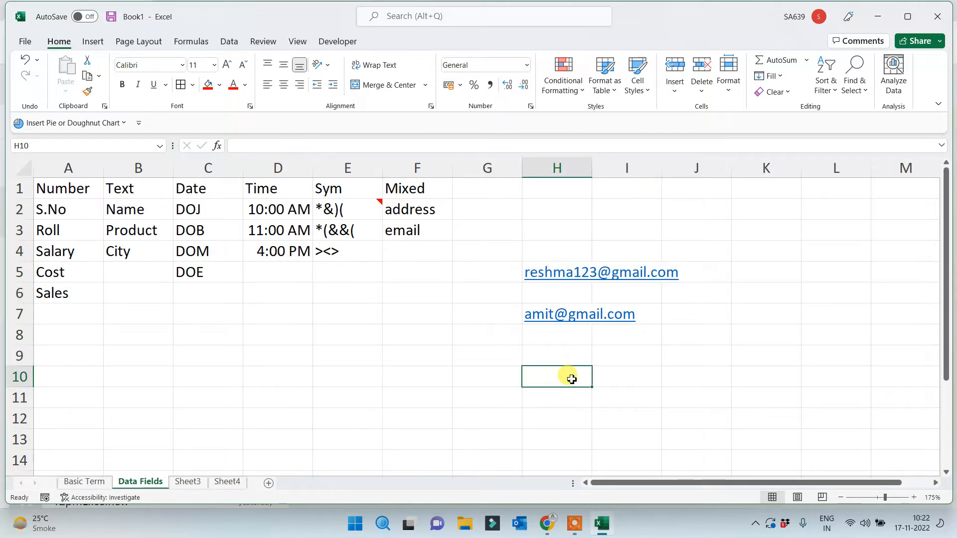
{"action": "left_click_drag", "start_coordinate": [419, 207], "coordinate": [419, 231]}
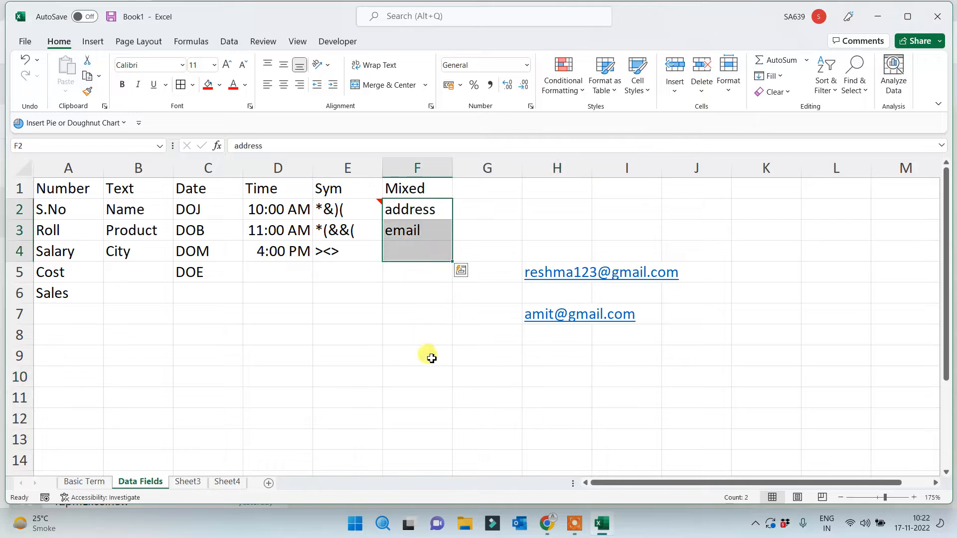
{"action": "left_click", "coordinate": [429, 352]}
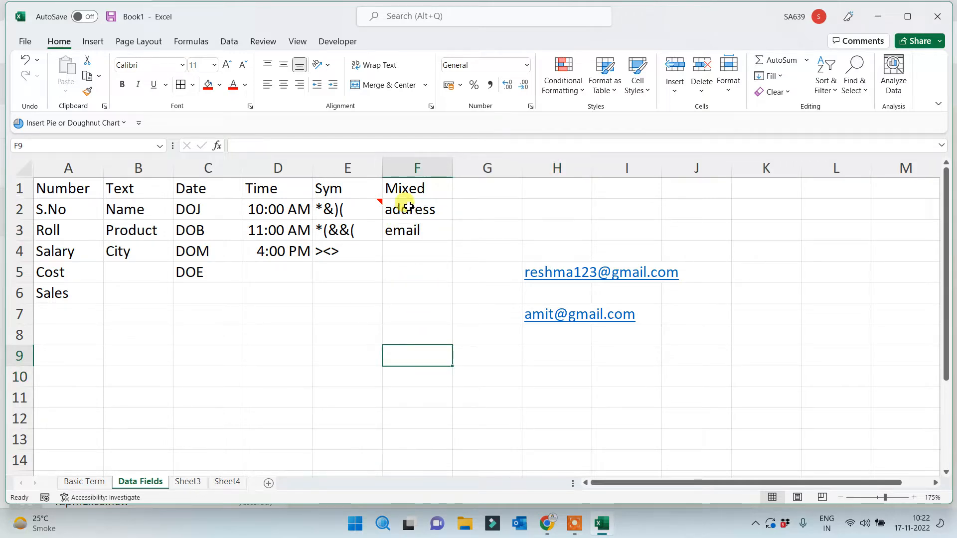
{"action": "left_click", "coordinate": [546, 219]}
{"action": "left_click", "coordinate": [550, 231]}
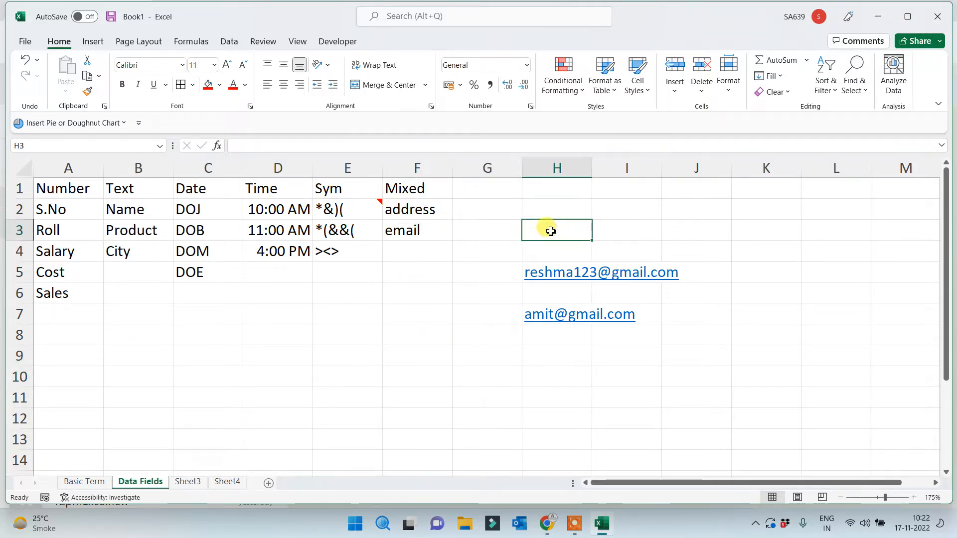
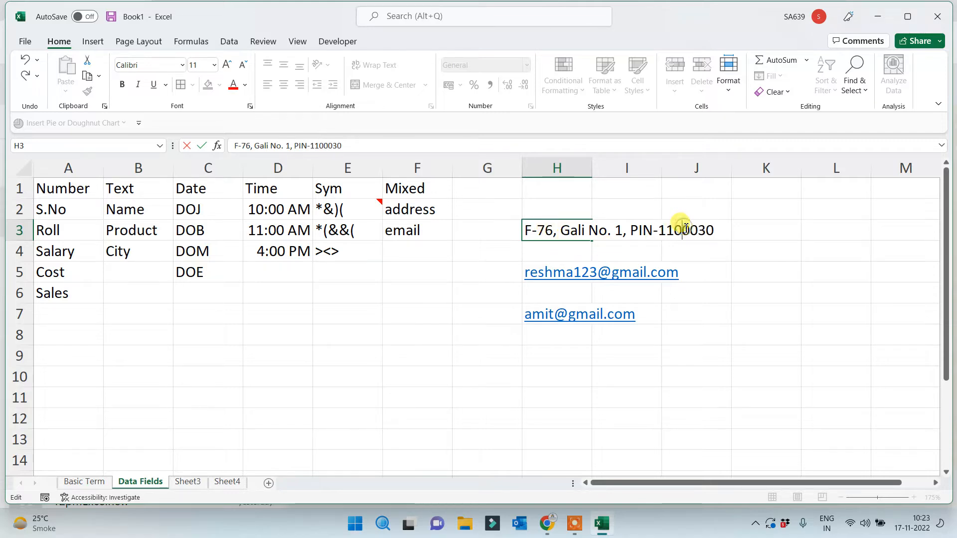
{"action": "key", "text": "Return"}
{"action": "left_click", "coordinate": [553, 191]}
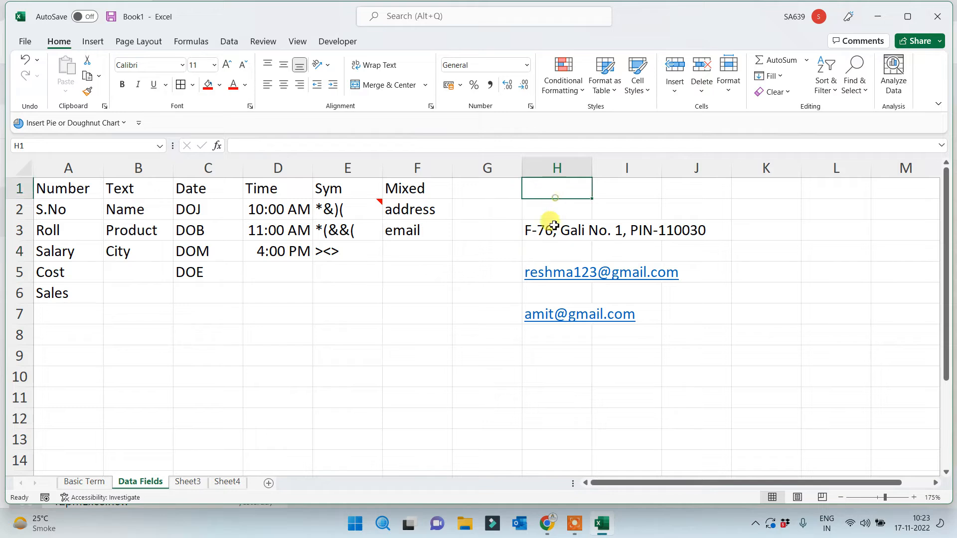
Give the A1:F1 headings a red fill and white font colour
{"action": "left_click_drag", "start_coordinate": [414, 191], "coordinate": [52, 195]}
{"action": "left_click", "coordinate": [208, 84]}
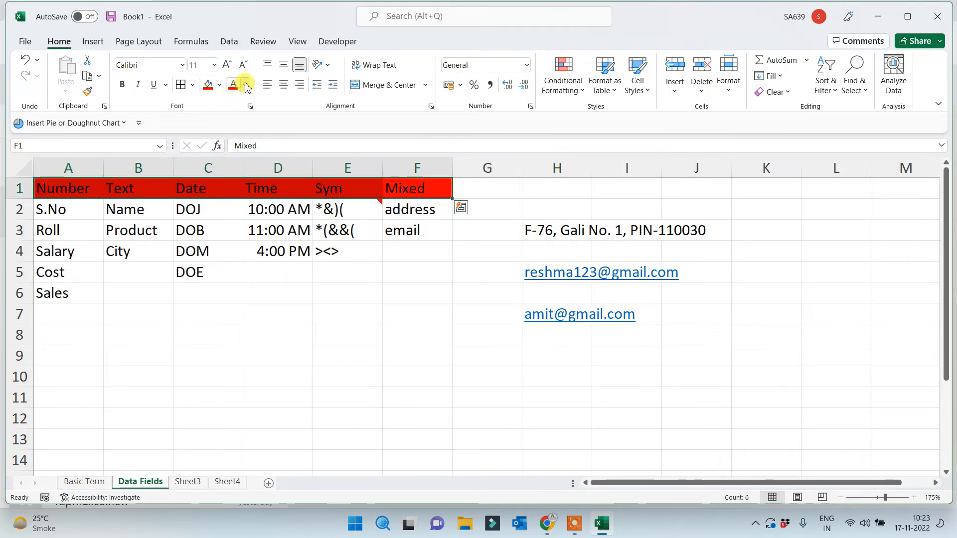
{"action": "left_click", "coordinate": [247, 87]}
{"action": "left_click", "coordinate": [240, 133]}
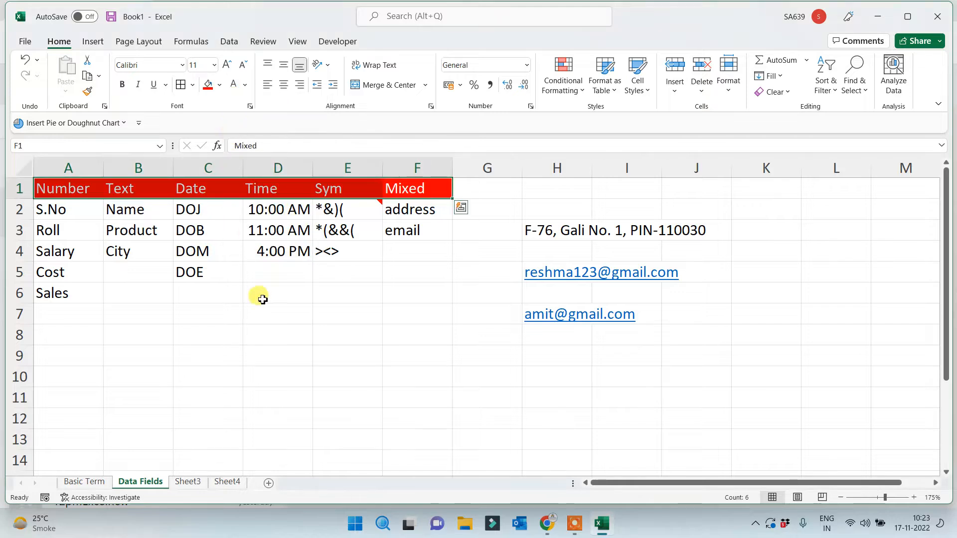
{"action": "left_click", "coordinate": [261, 313]}
{"action": "left_click_drag", "start_coordinate": [82, 188], "coordinate": [433, 307]}
{"action": "left_click", "coordinate": [338, 383]}
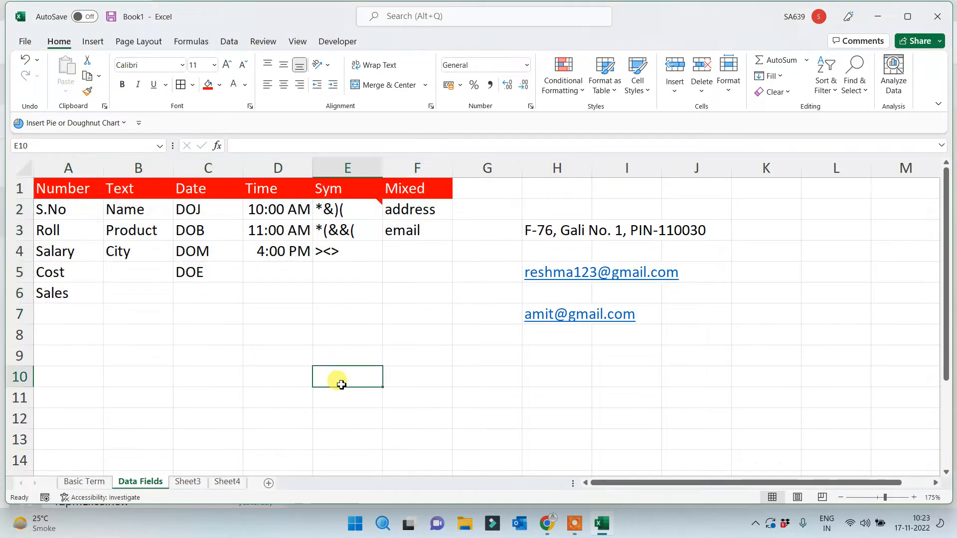
{"action": "left_click", "coordinate": [276, 348]}
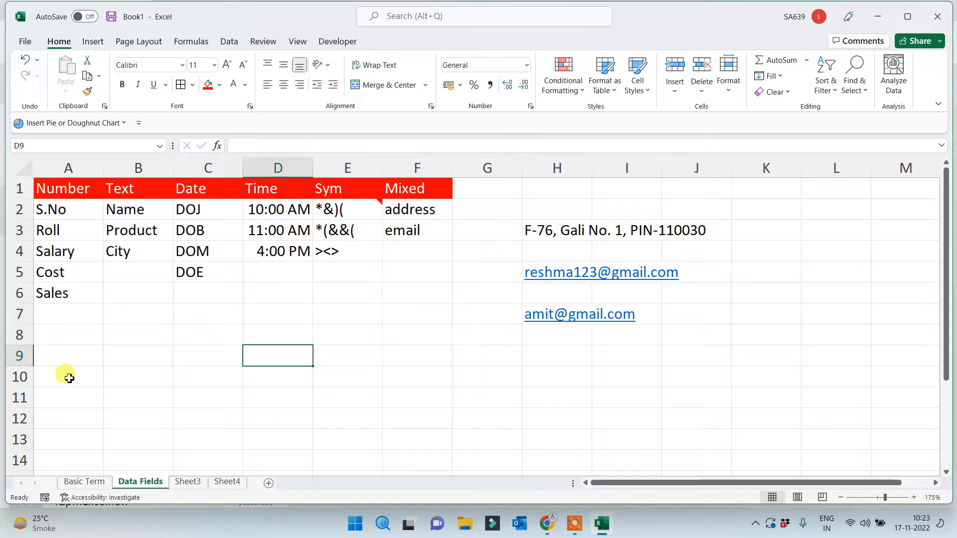
{"action": "left_click_drag", "start_coordinate": [135, 211], "coordinate": [132, 340]}
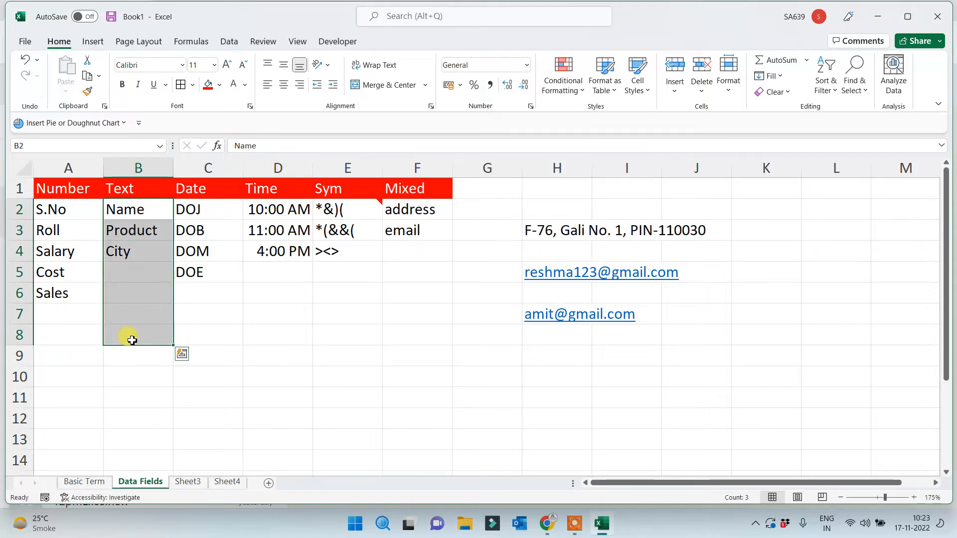
{"action": "left_click", "coordinate": [129, 291]}
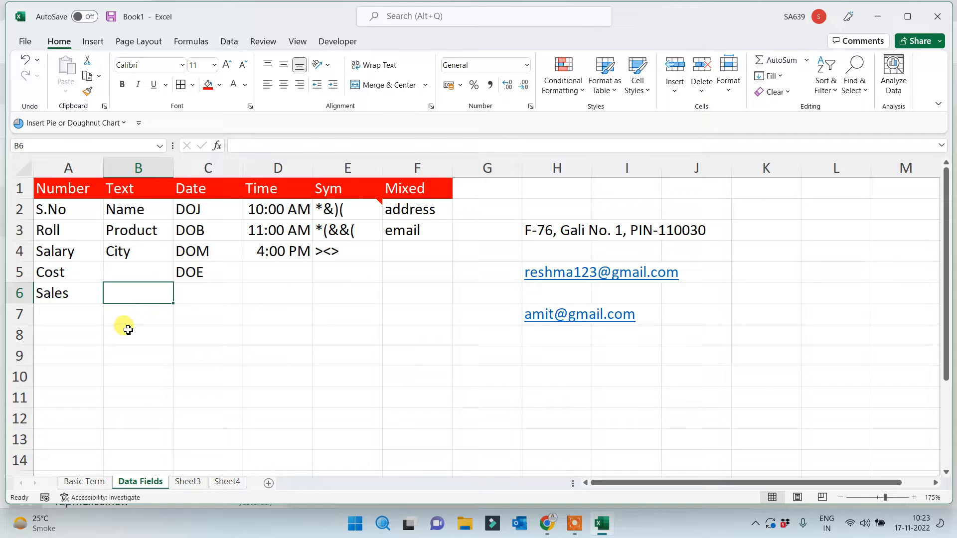
{"action": "left_click_drag", "start_coordinate": [193, 195], "coordinate": [192, 321]}
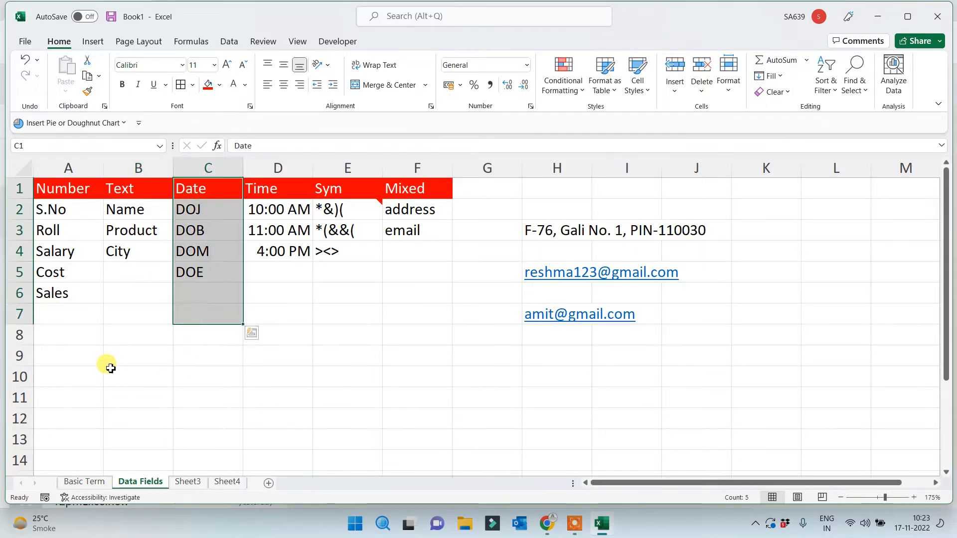
{"action": "left_click", "coordinate": [109, 366]}
{"action": "left_click_drag", "start_coordinate": [55, 212], "coordinate": [56, 337]}
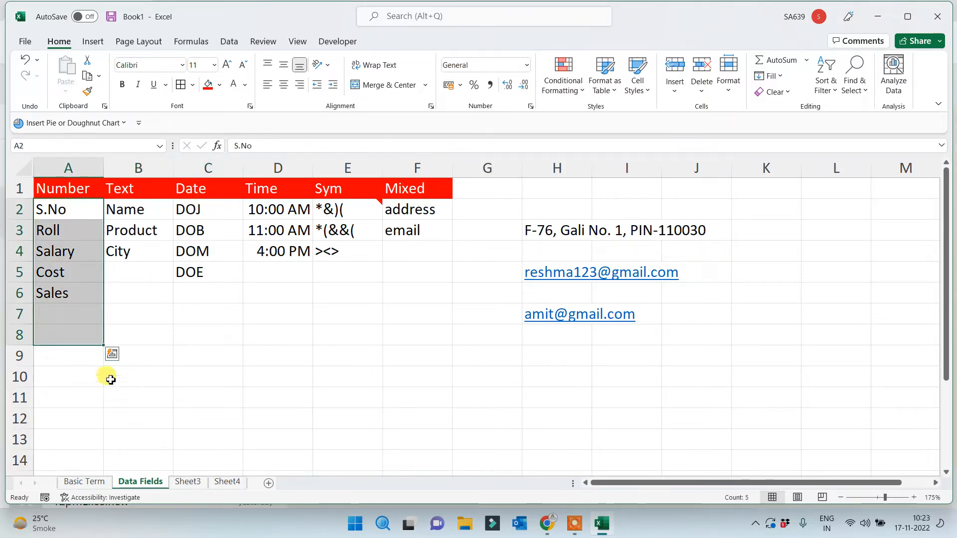
{"action": "left_click", "coordinate": [56, 329]}
{"action": "left_click", "coordinate": [57, 313]}
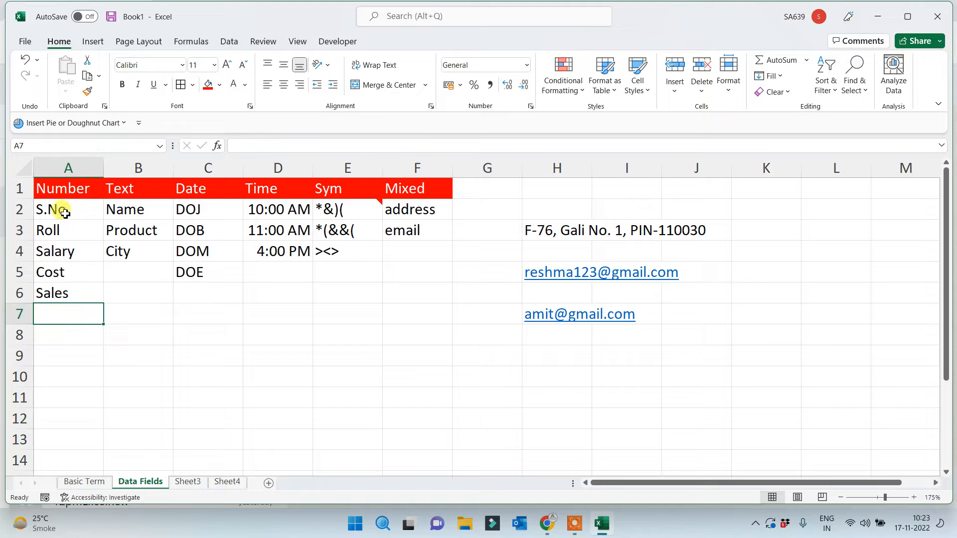
{"action": "left_click_drag", "start_coordinate": [58, 209], "coordinate": [56, 336]}
{"action": "left_click", "coordinate": [61, 374]}
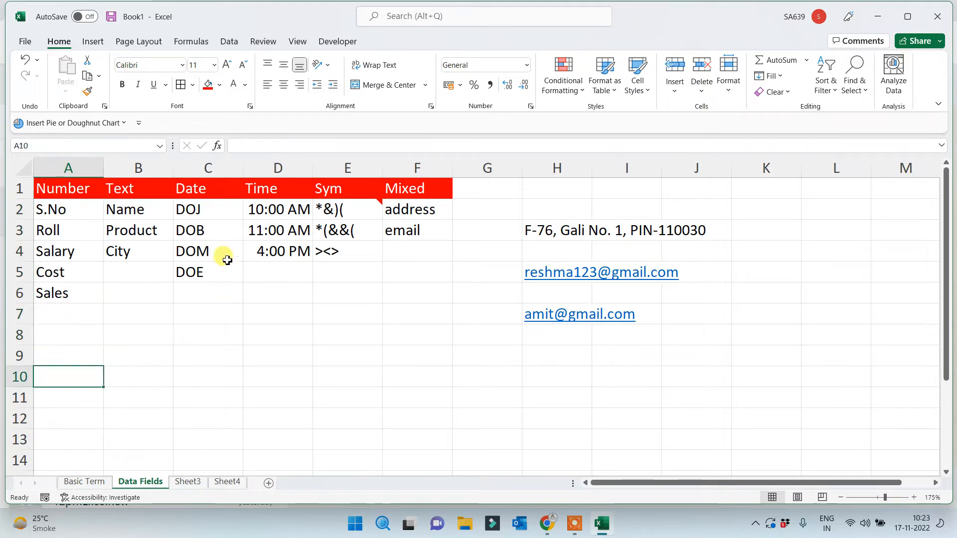
{"action": "left_click_drag", "start_coordinate": [218, 211], "coordinate": [209, 318]}
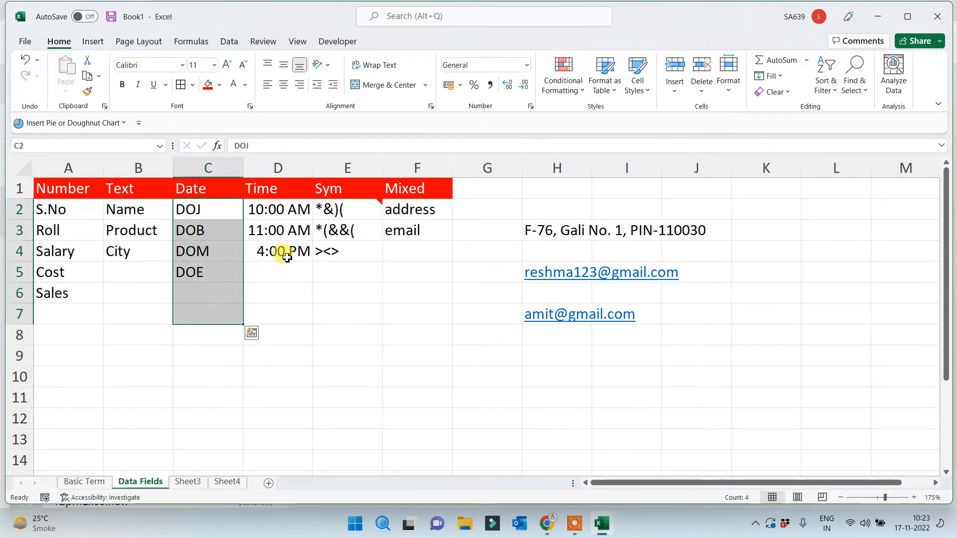
{"action": "left_click_drag", "start_coordinate": [278, 209], "coordinate": [269, 296]}
{"action": "left_click", "coordinate": [271, 368]}
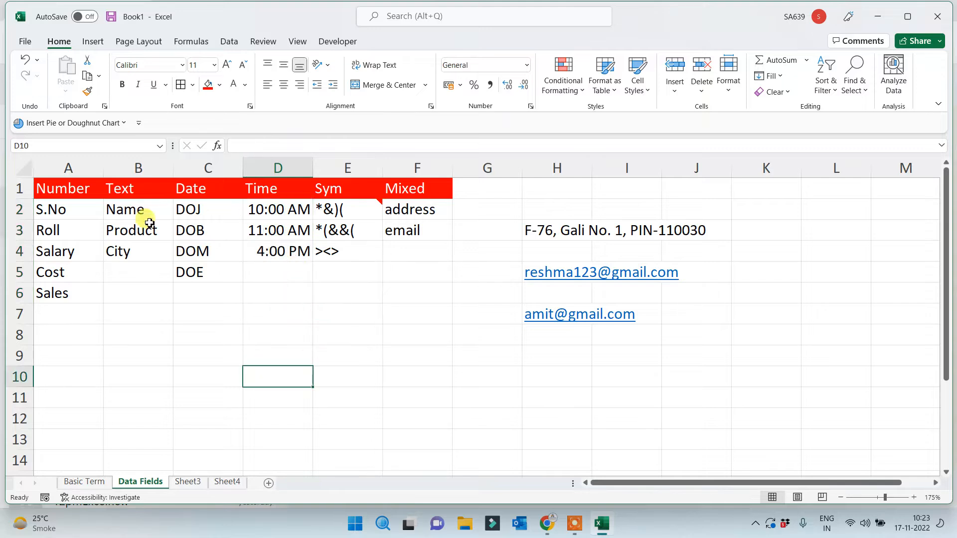
{"action": "left_click", "coordinate": [114, 276]}
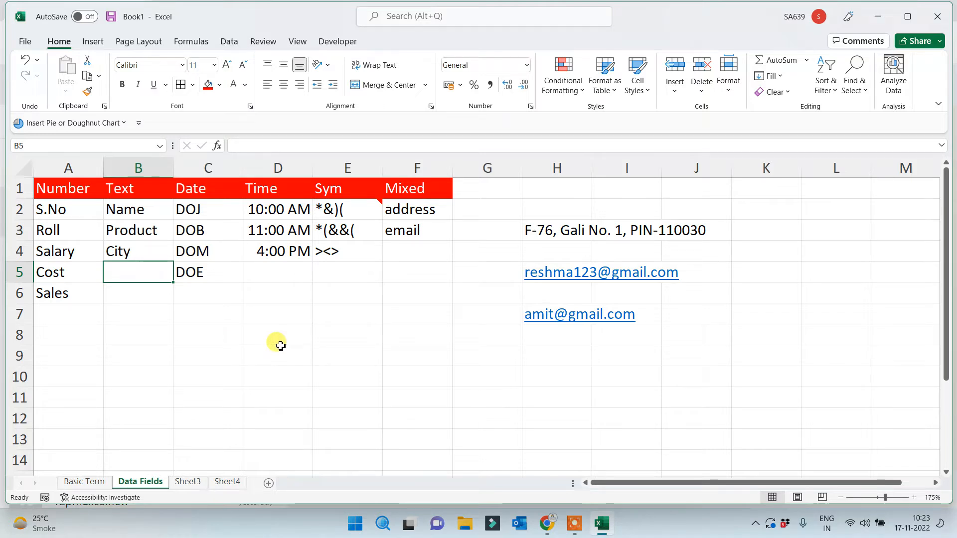
{"action": "left_click", "coordinate": [87, 257]}
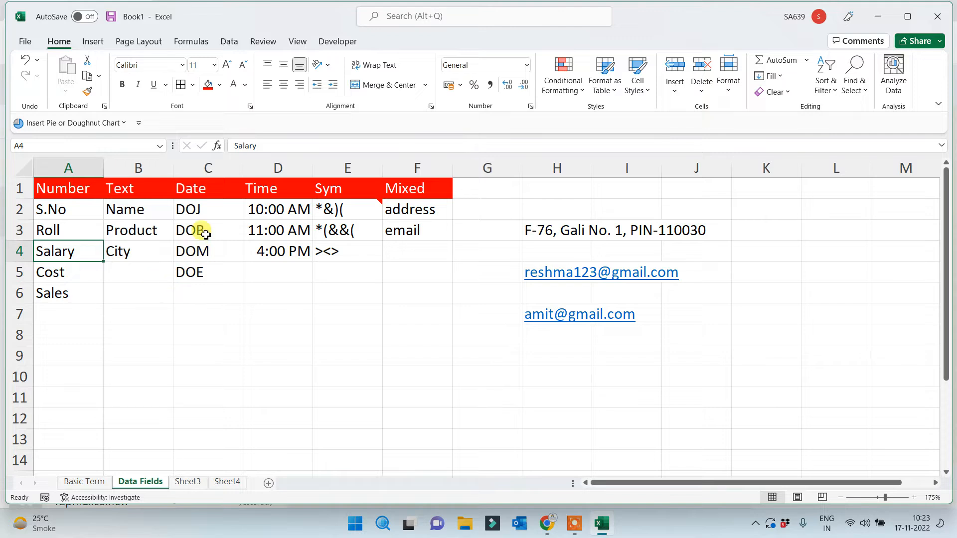
{"action": "left_click", "coordinate": [206, 214]}
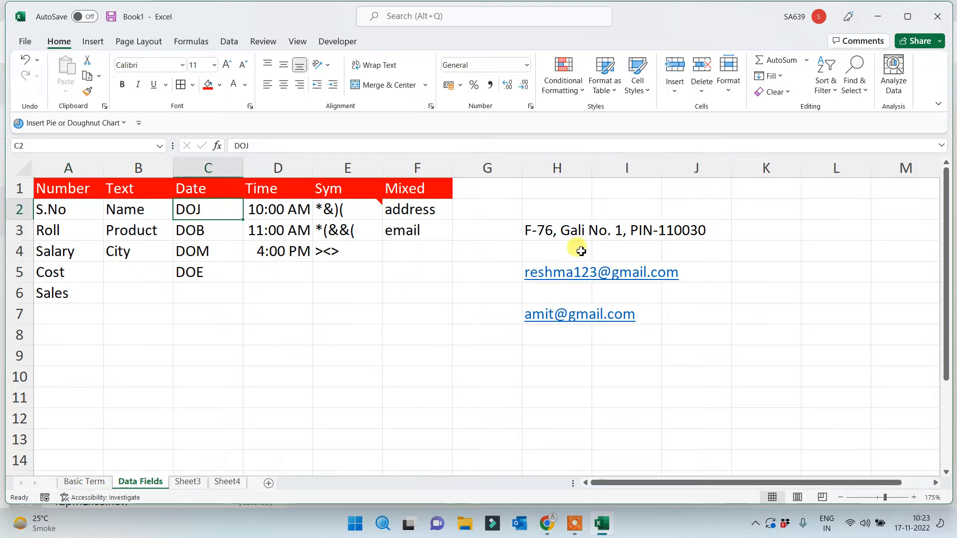
{"action": "left_click", "coordinate": [319, 329]}
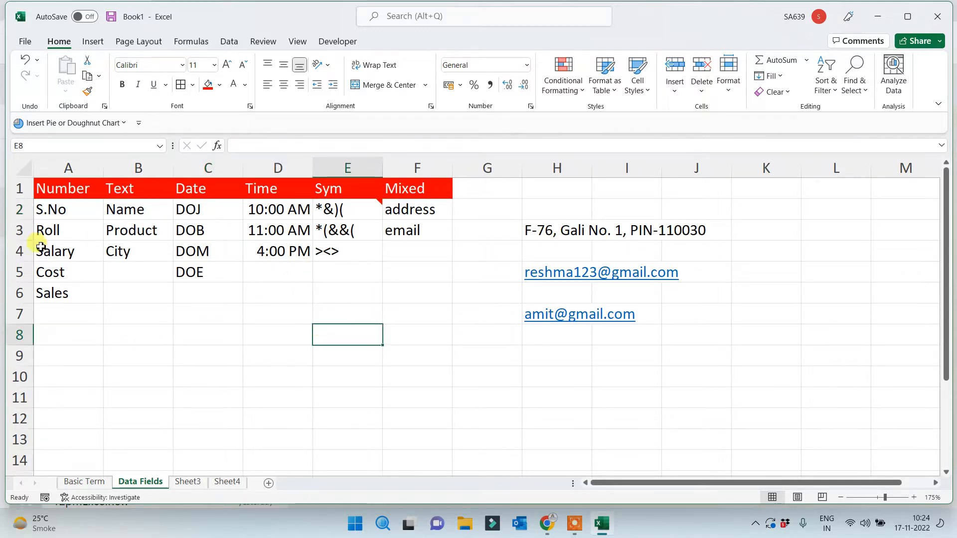
{"action": "left_click", "coordinate": [63, 191]}
{"action": "left_click_drag", "start_coordinate": [63, 192], "coordinate": [429, 319]}
{"action": "left_click", "coordinate": [347, 355]}
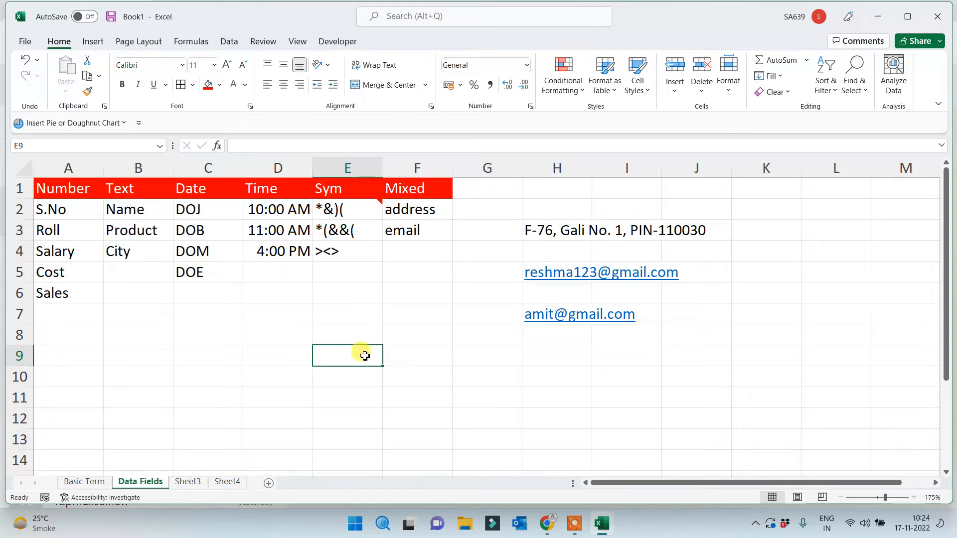
Switch to Sheet3 and rename its tab to 'Inbuild Custom List'
{"action": "left_click", "coordinate": [181, 481]}
{"action": "scroll", "coordinate": [235, 432], "scroll_direction": "up", "scroll_amount": 2}
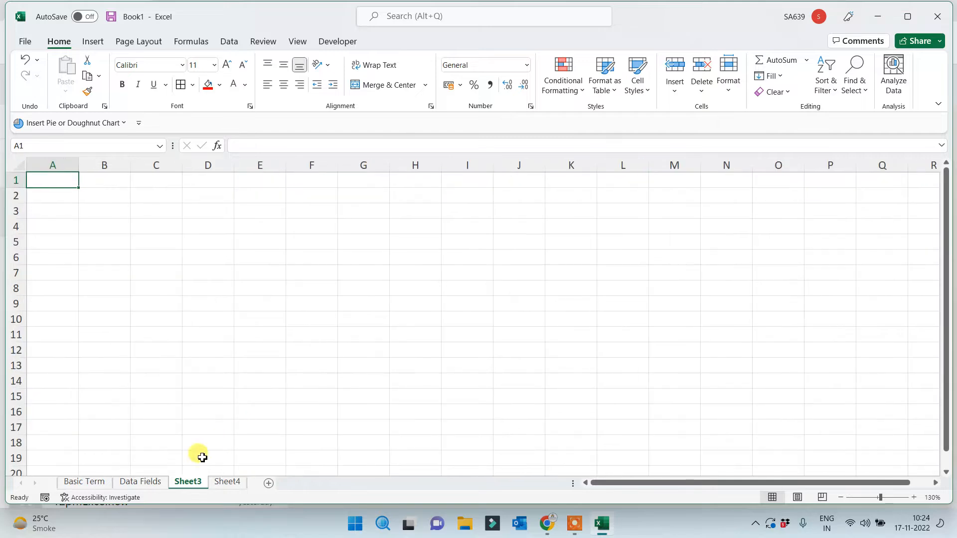
{"action": "double_click", "coordinate": [188, 482]}
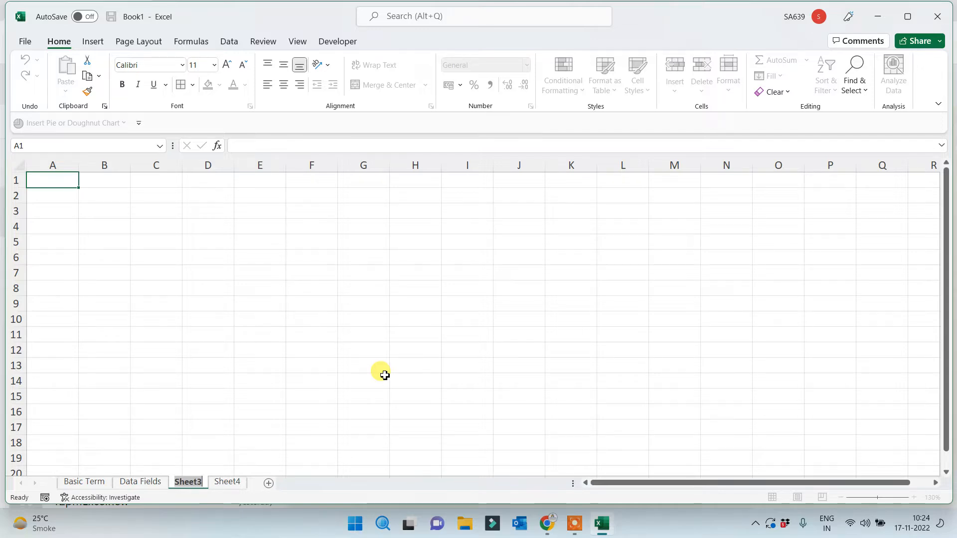
{"action": "type", "text": "Inb"}
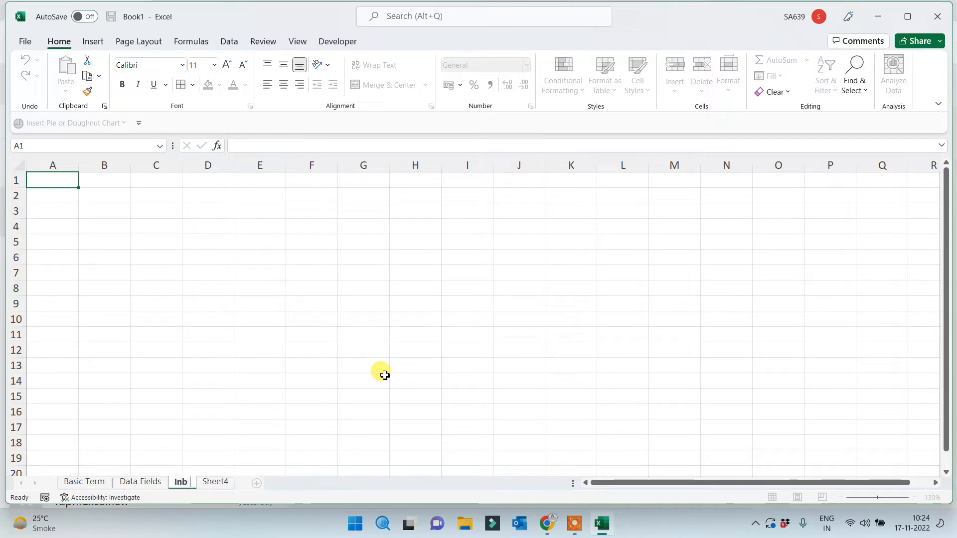
{"action": "type", "text": "uild Cyust"}
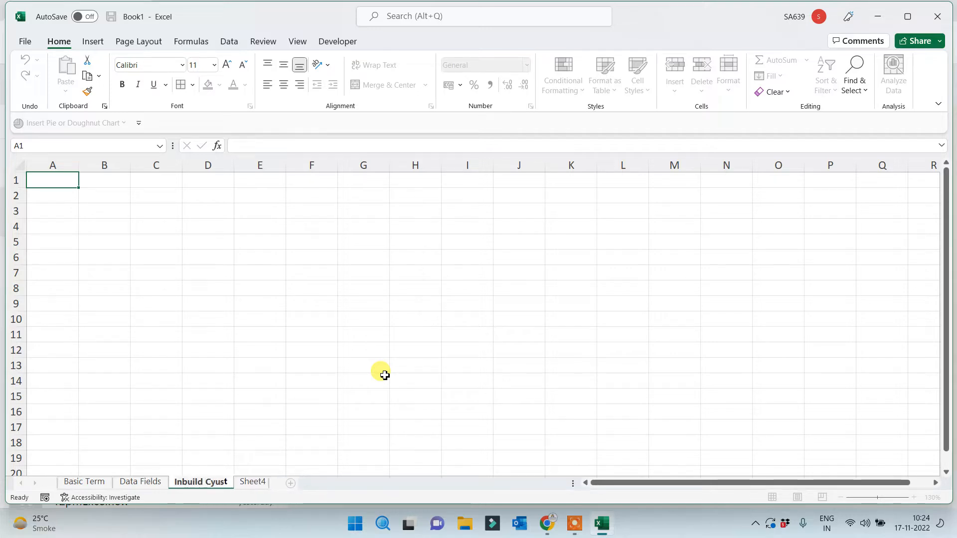
{"action": "type", "text": "ycle"}
{"action": "key", "text": "BackSpace"}
{"action": "key", "text": "BackSpace"}
{"action": "key", "text": "BackSpace"}
{"action": "key", "text": "BackSpace"}
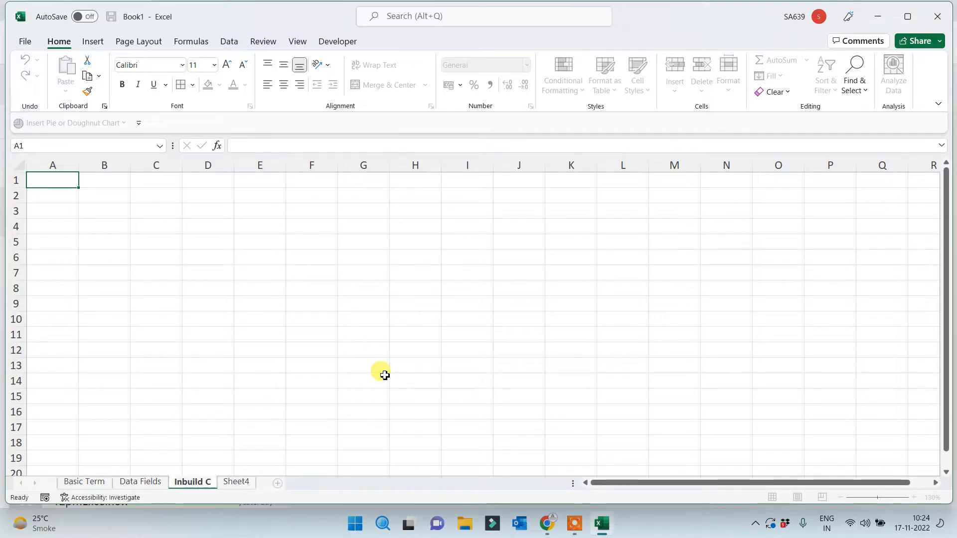
{"action": "type", "text": "ust"}
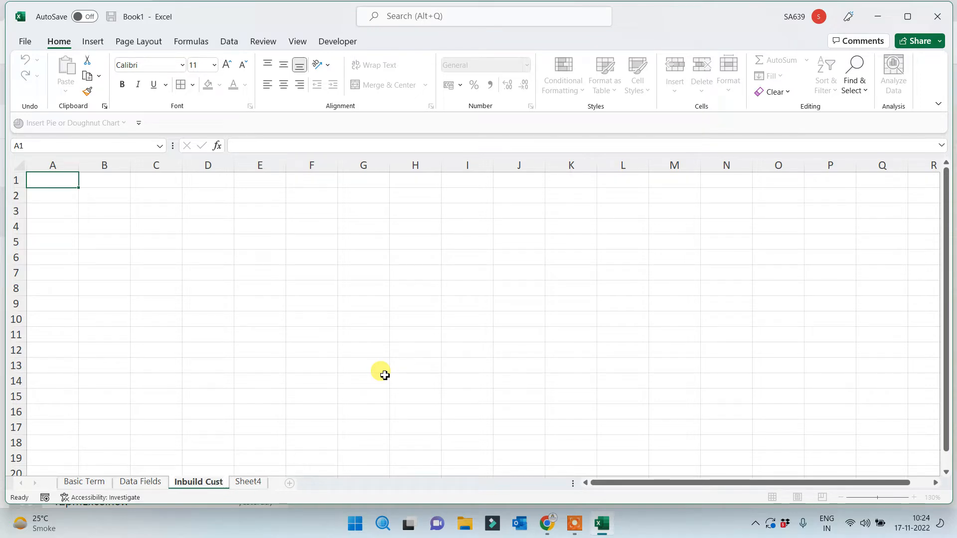
{"action": "type", "text": "om List"}
{"action": "left_click", "coordinate": [269, 292]}
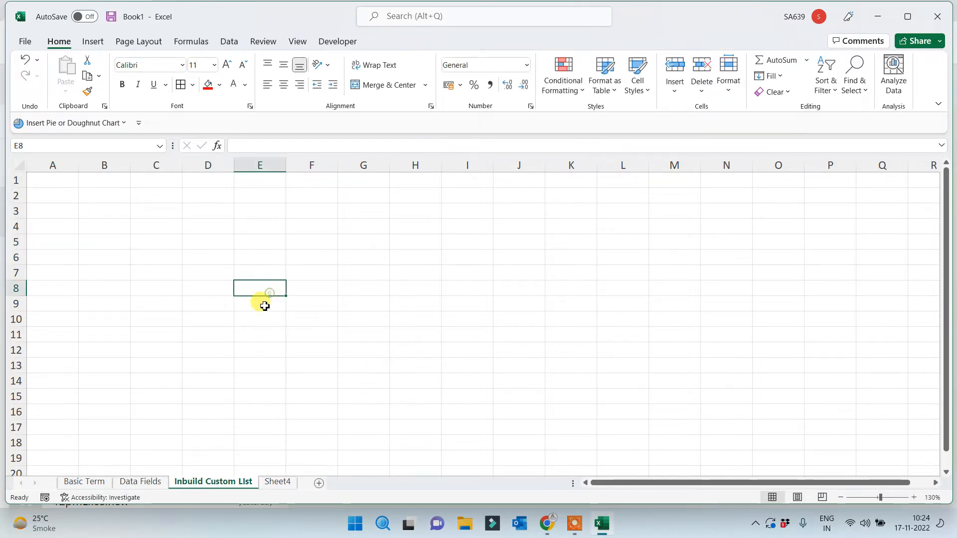
{"action": "left_click", "coordinate": [185, 228]}
{"action": "left_click", "coordinate": [146, 210]}
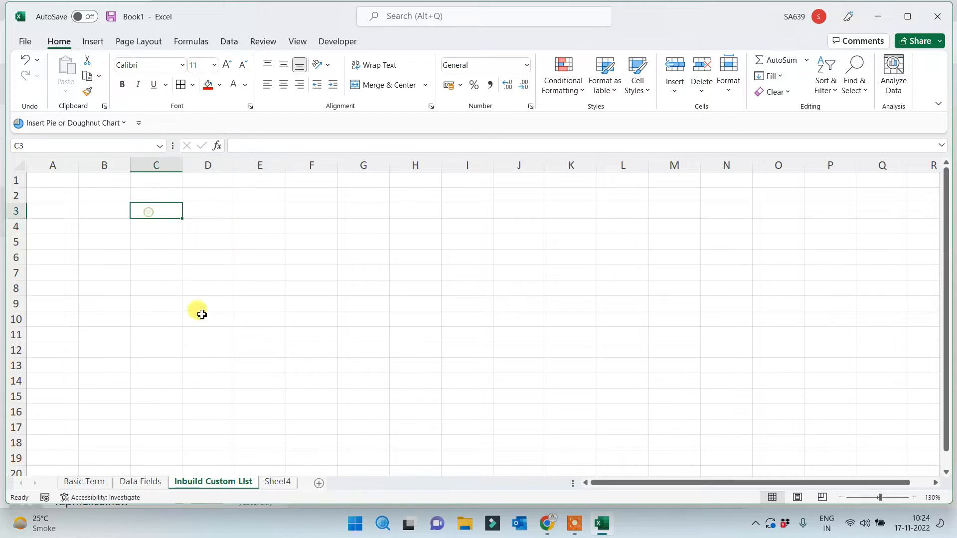
{"action": "scroll", "coordinate": [214, 322], "scroll_direction": "up", "scroll_amount": 3}
Enter Sunday in B2 and autofill full day names down to B9
{"action": "left_click", "coordinate": [153, 221]}
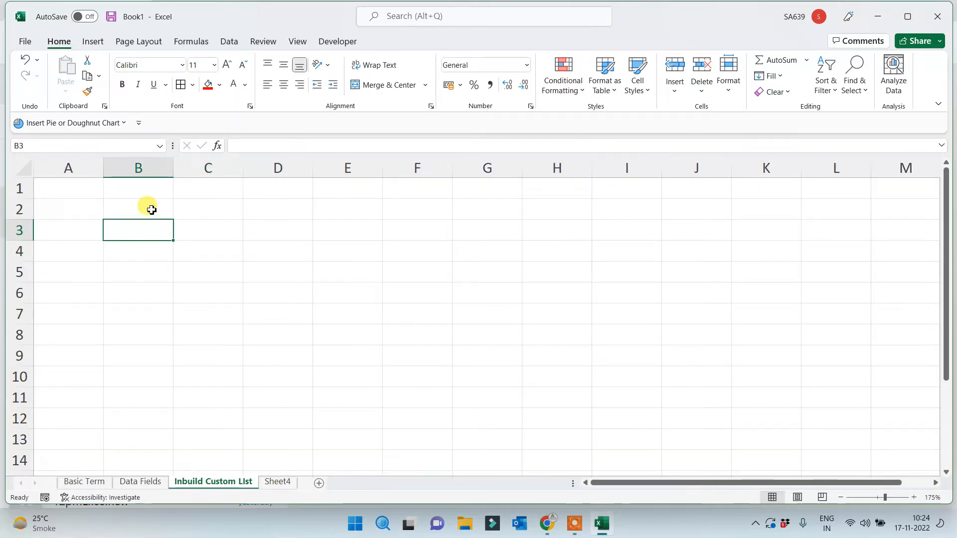
{"action": "left_click", "coordinate": [148, 208]}
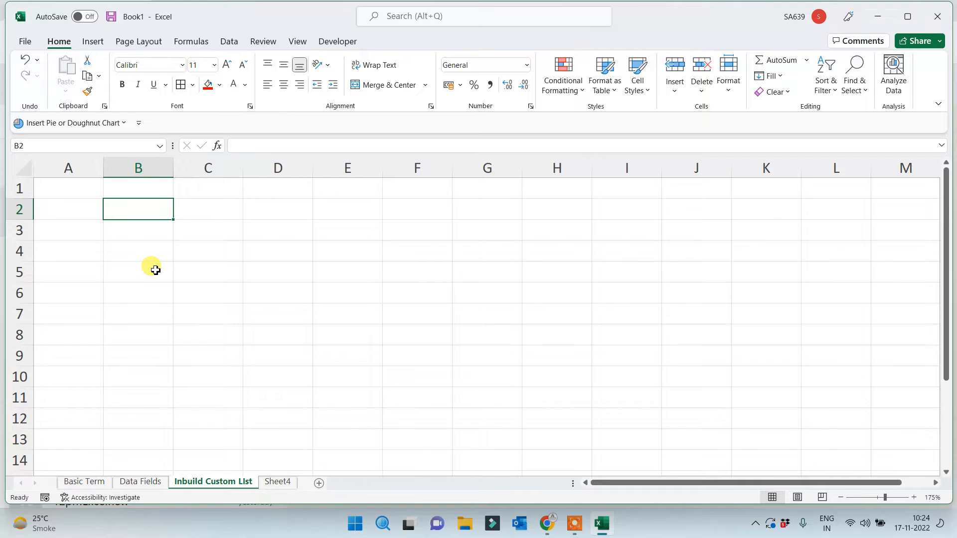
{"action": "type", "text": "Sunday"}
{"action": "left_click", "coordinate": [156, 270]}
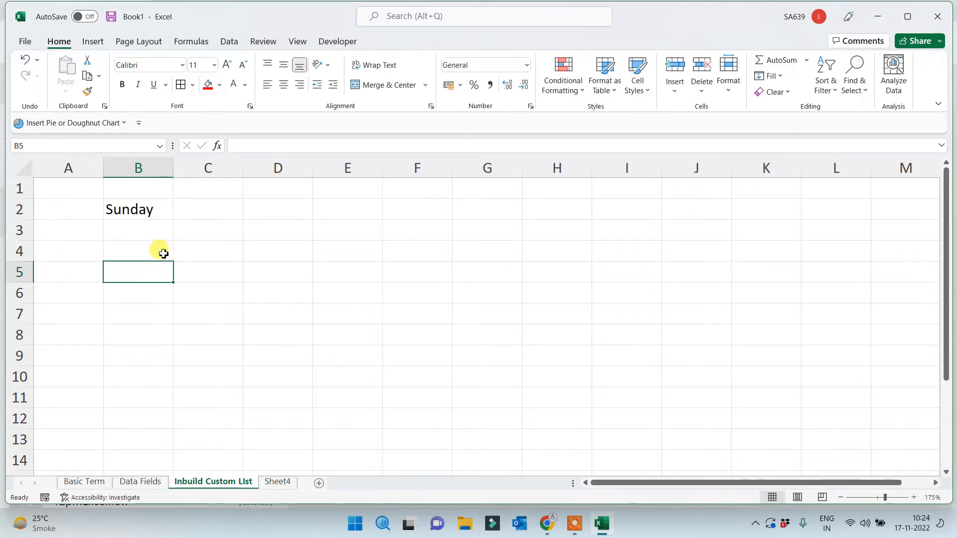
{"action": "left_click", "coordinate": [157, 207]}
{"action": "left_click_drag", "start_coordinate": [173, 219], "coordinate": [155, 361]}
{"action": "left_click", "coordinate": [303, 331]}
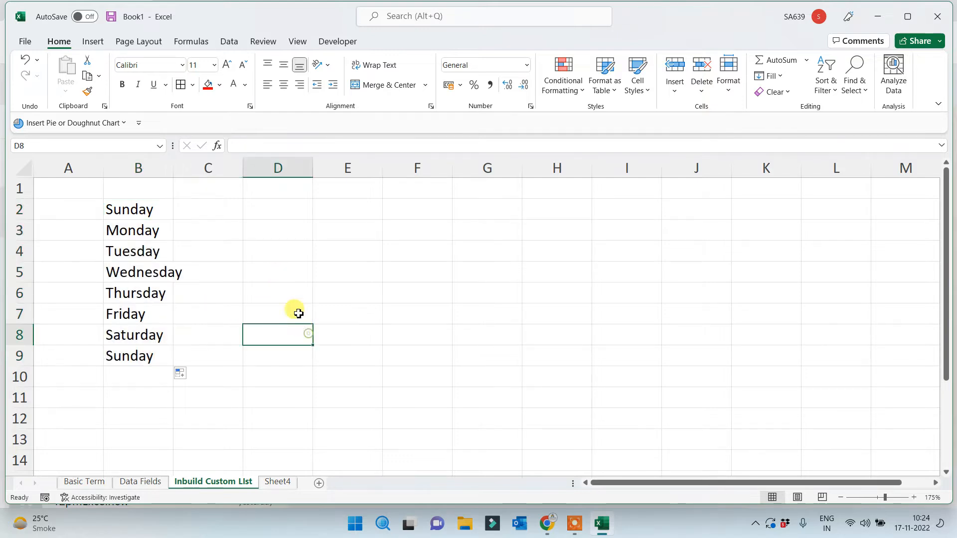
Enter Sun in C2 and autofill short day names down to C9
{"action": "left_click", "coordinate": [211, 209]}
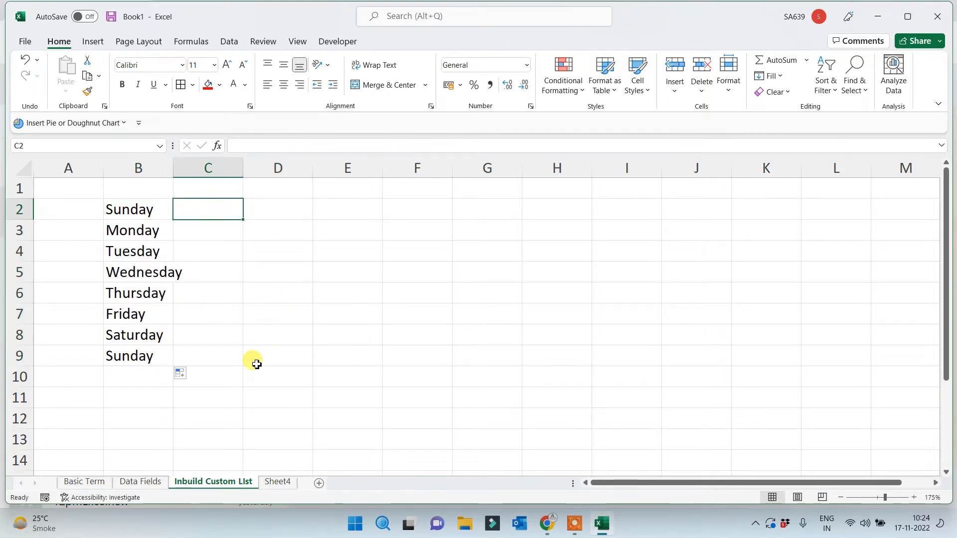
{"action": "type", "text": "Sun"}
{"action": "left_click", "coordinate": [255, 360]}
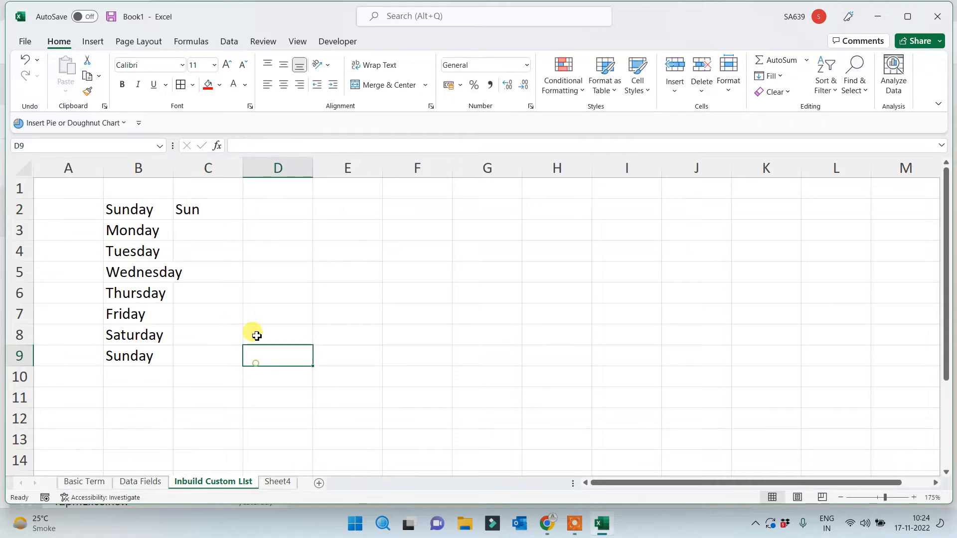
{"action": "left_click", "coordinate": [228, 209]}
{"action": "left_click_drag", "start_coordinate": [243, 220], "coordinate": [214, 359]}
{"action": "left_click", "coordinate": [384, 321]}
Enter January in D2 and autofill month names down to D12
{"action": "left_click", "coordinate": [214, 215]}
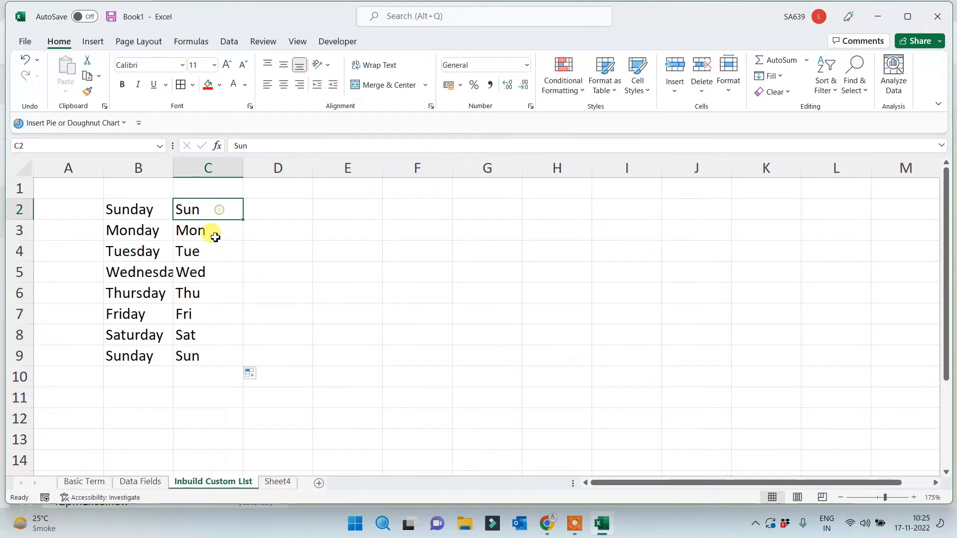
{"action": "left_click", "coordinate": [273, 213]}
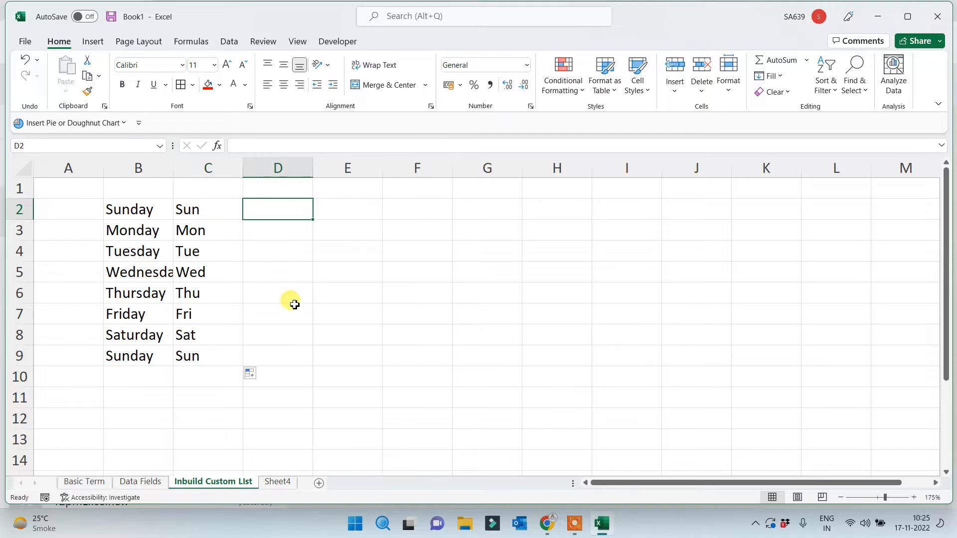
{"action": "type", "text": "January"}
{"action": "left_click_drag", "start_coordinate": [295, 307], "coordinate": [299, 299]}
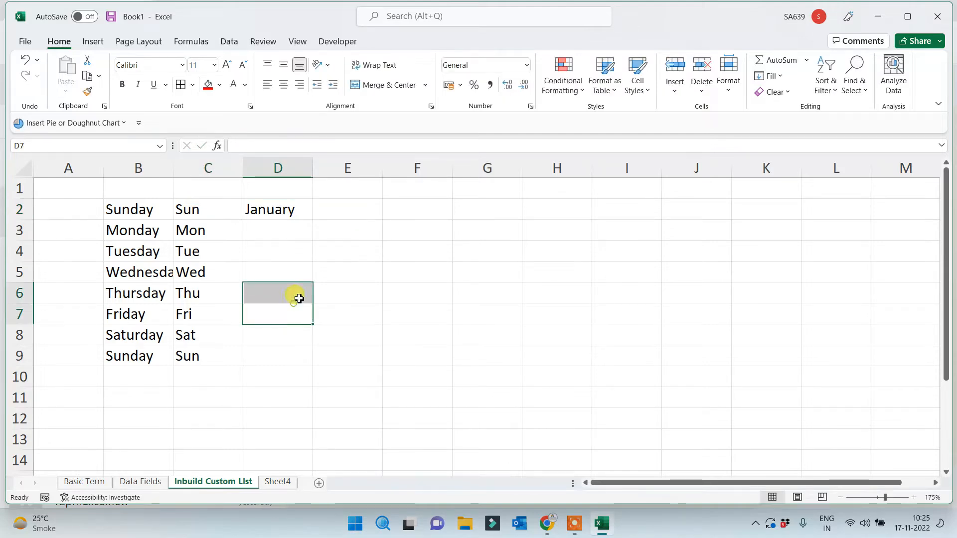
{"action": "left_click", "coordinate": [305, 213]}
{"action": "left_click_drag", "start_coordinate": [314, 220], "coordinate": [277, 419]}
Enter jan in E2 and autofill short month names down column E
{"action": "left_click", "coordinate": [348, 214]}
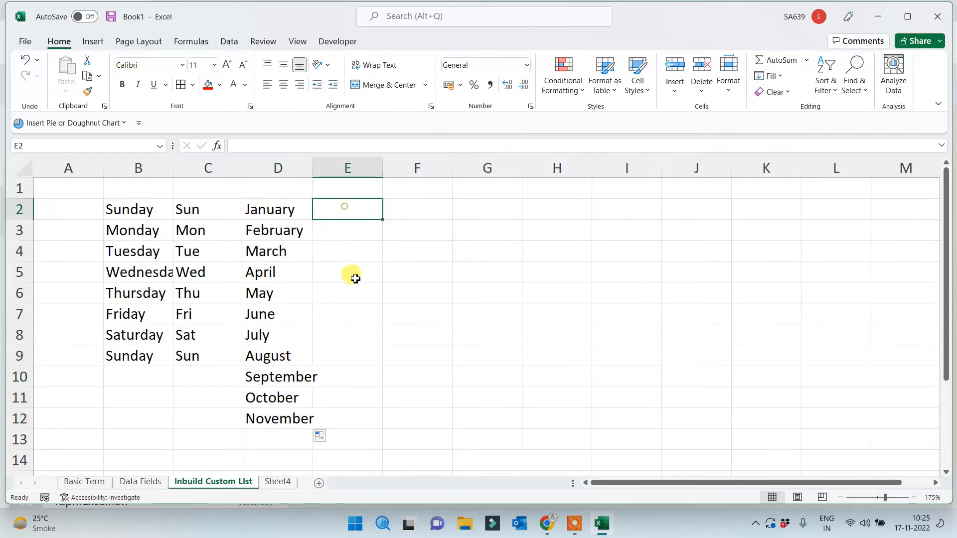
{"action": "type", "text": "jan"}
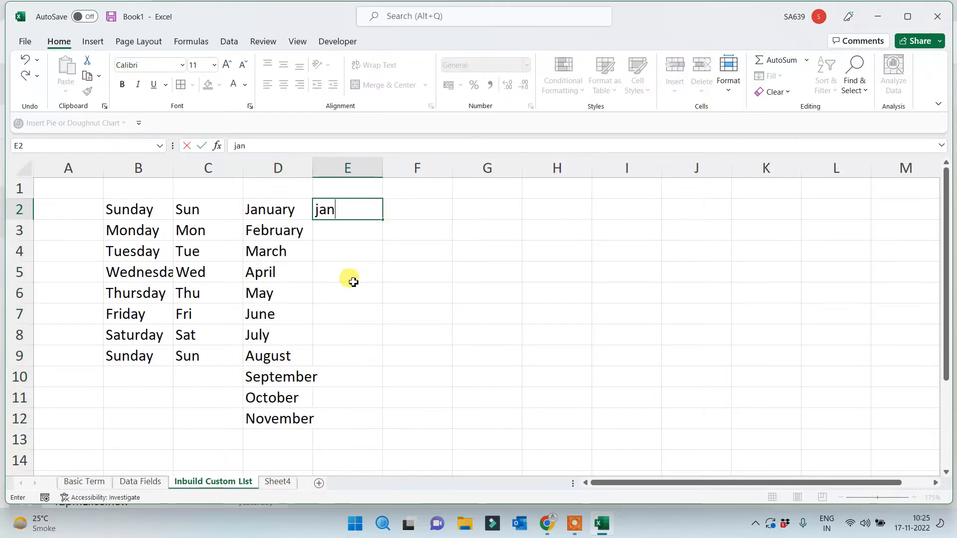
{"action": "left_click", "coordinate": [353, 282]}
{"action": "left_click", "coordinate": [355, 210]}
{"action": "left_click_drag", "start_coordinate": [383, 220], "coordinate": [352, 427]}
{"action": "left_click", "coordinate": [470, 333]}
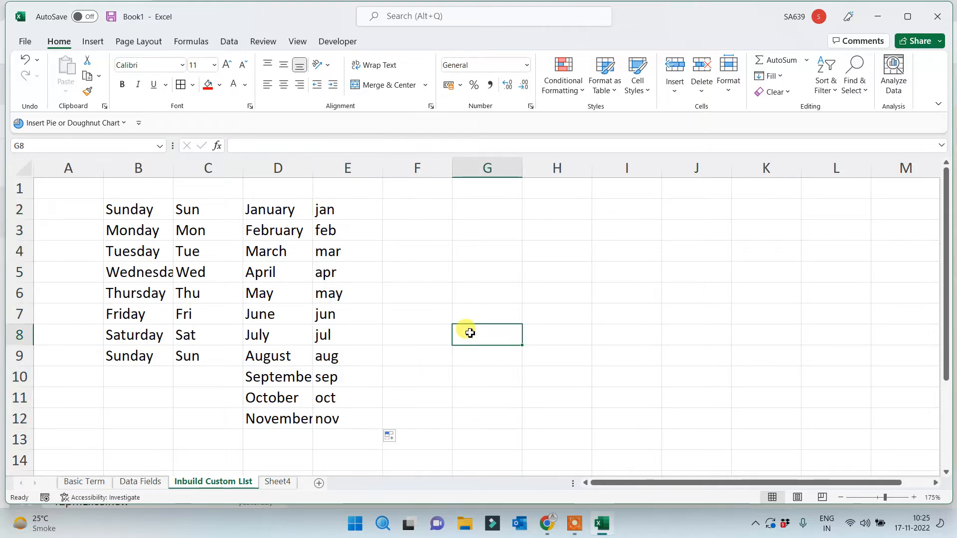
Enter Nov in F2 and autofill Dec through Jul down to F10
{"action": "left_click", "coordinate": [272, 217]}
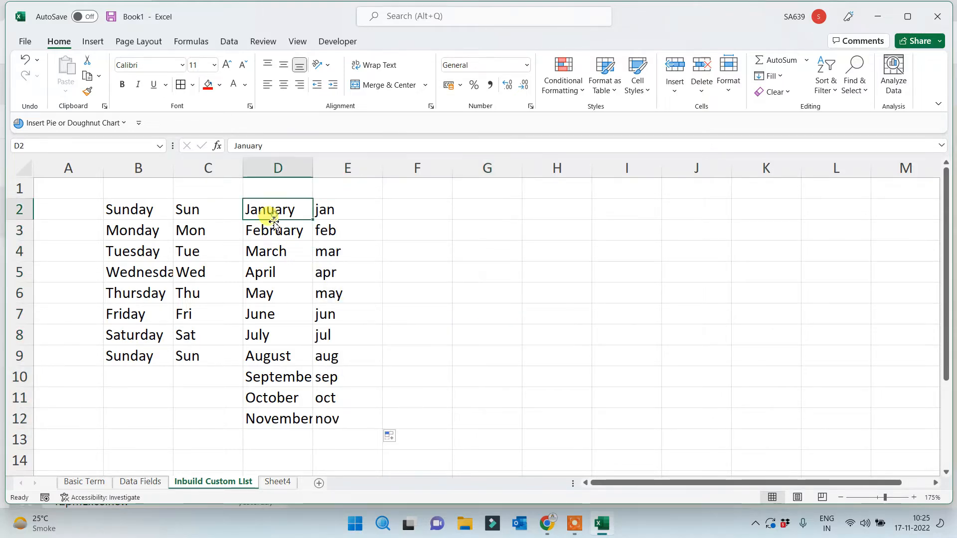
{"action": "left_click", "coordinate": [133, 209]}
{"action": "left_click", "coordinate": [401, 214]}
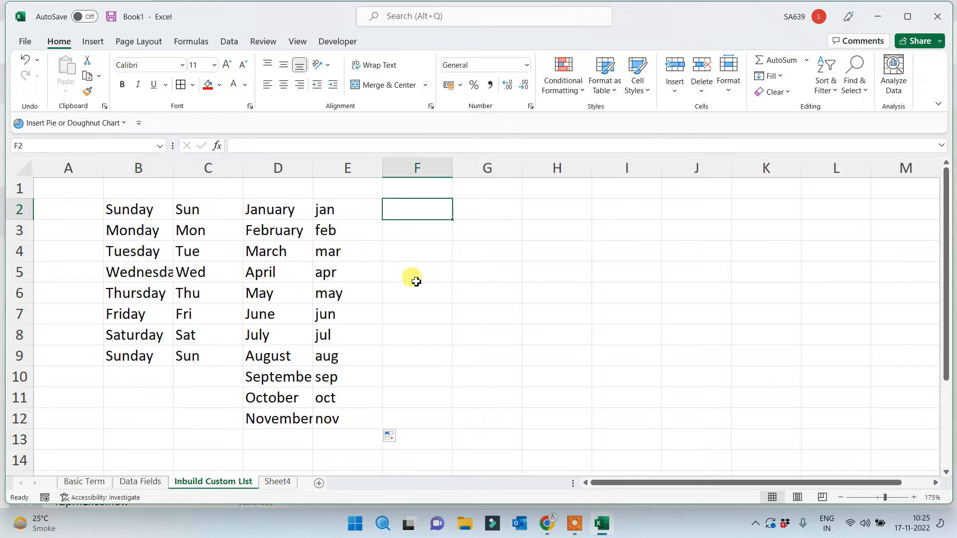
{"action": "type", "text": "Nov"}
{"action": "left_click", "coordinate": [414, 282]}
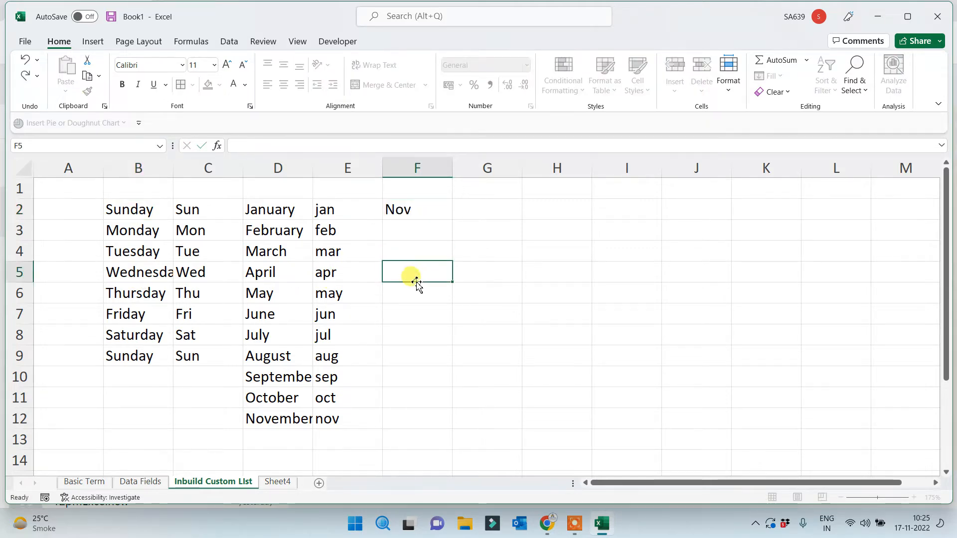
{"action": "left_click", "coordinate": [423, 211]}
{"action": "left_click_drag", "start_coordinate": [452, 219], "coordinate": [427, 386]}
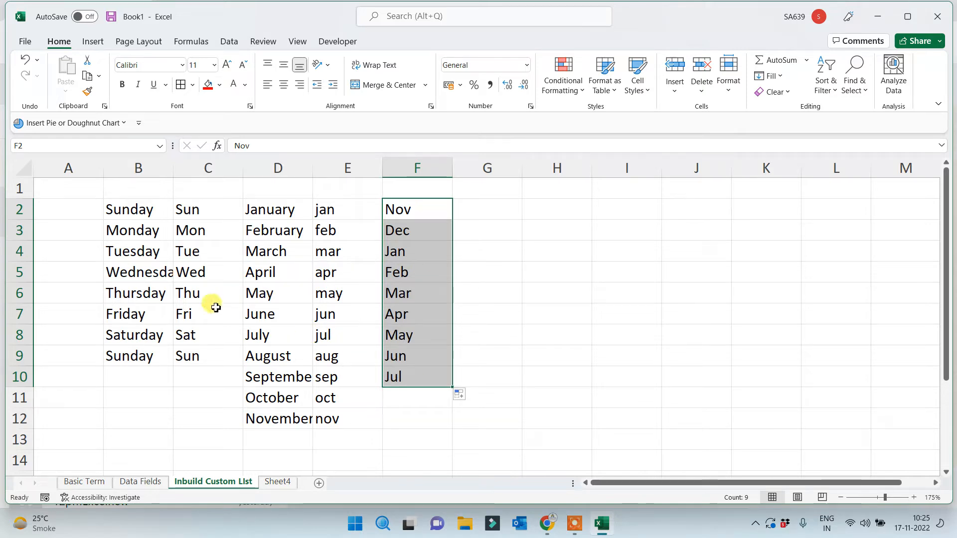
{"action": "left_click", "coordinate": [525, 314]}
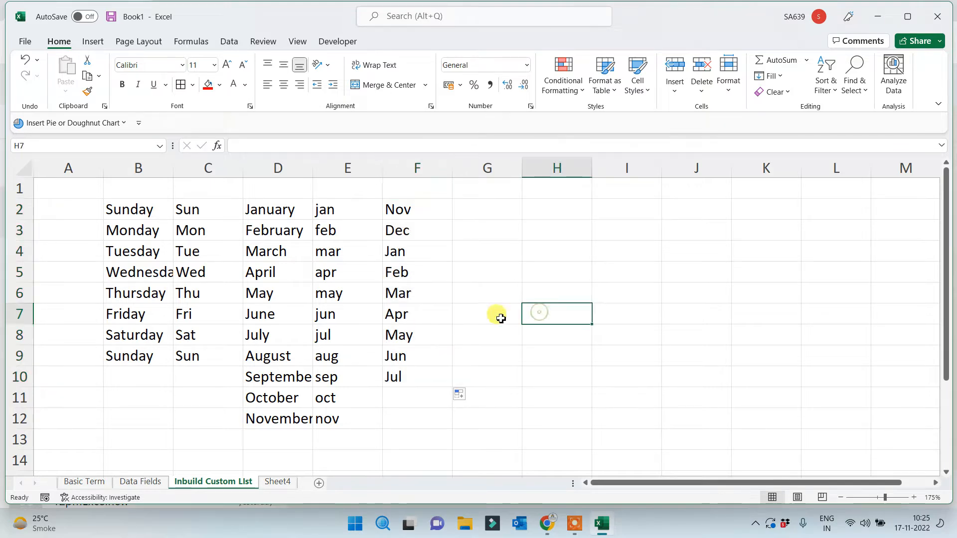
Delete the empty column A so the lists occupy columns A–E
{"action": "left_click", "coordinate": [80, 166]}
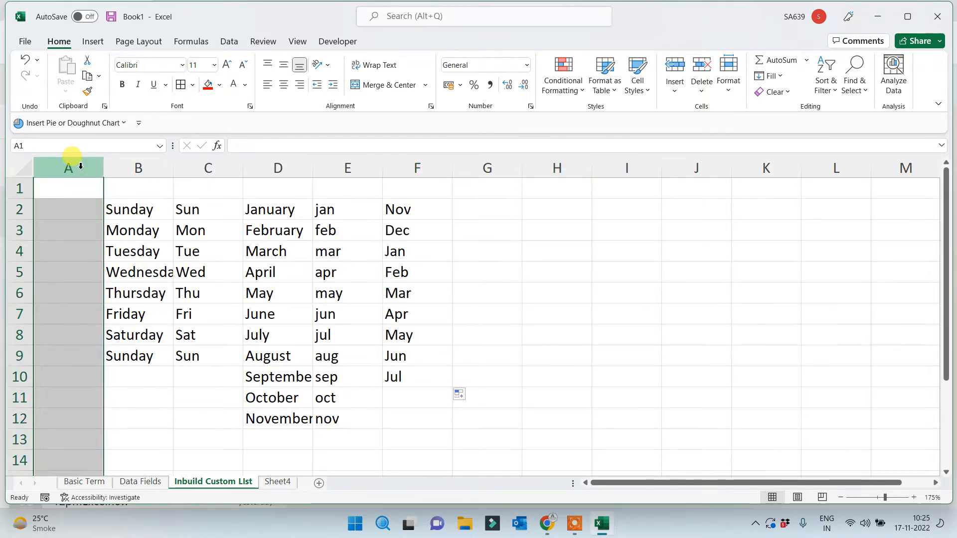
{"action": "key", "text": "ctrl+minus"}
{"action": "left_click", "coordinate": [368, 267]}
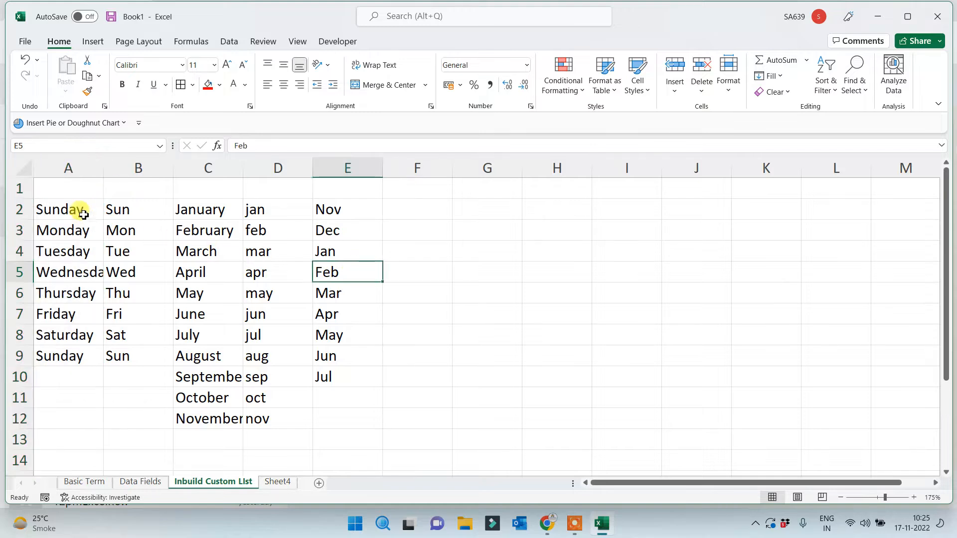
{"action": "left_click_drag", "start_coordinate": [84, 214], "coordinate": [325, 357]}
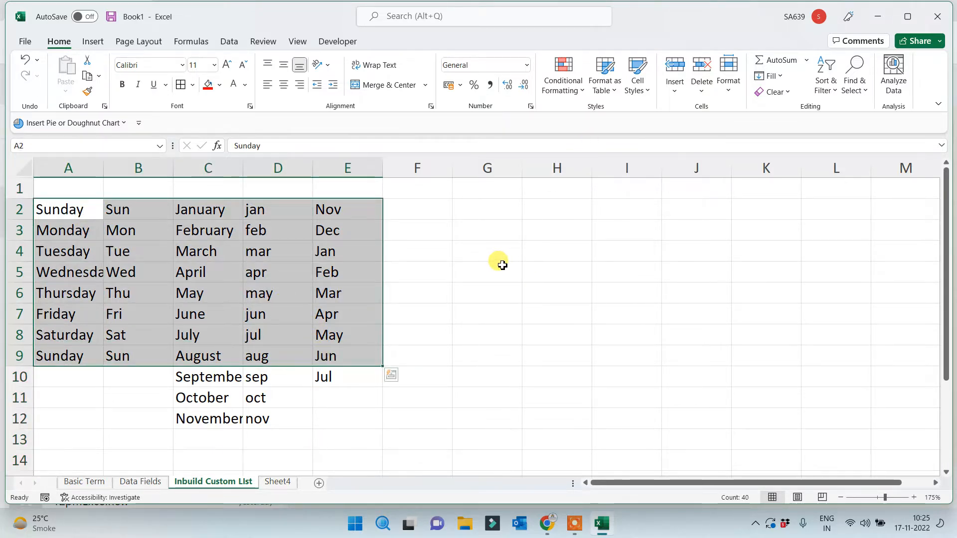
{"action": "scroll", "coordinate": [498, 283], "scroll_direction": "down", "scroll_amount": 1}
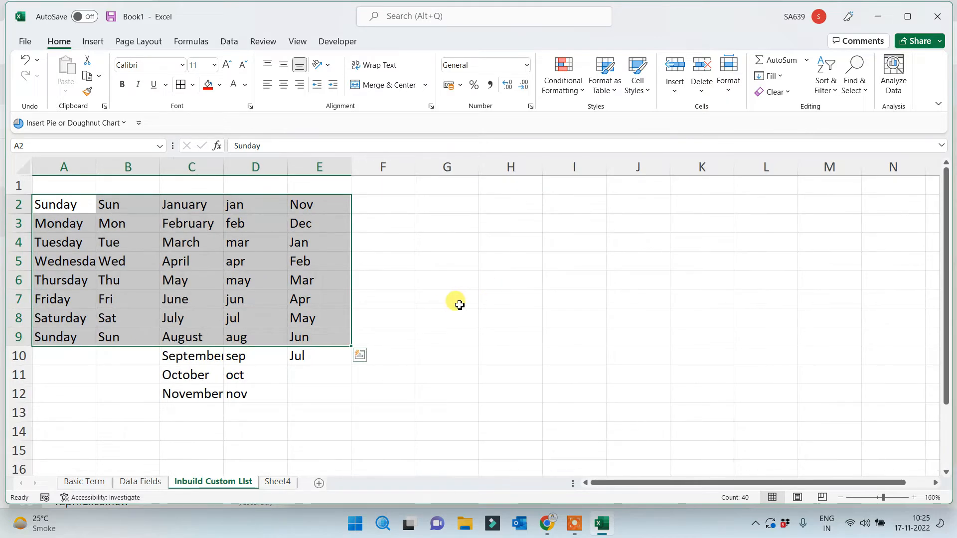
{"action": "left_click", "coordinate": [392, 208]}
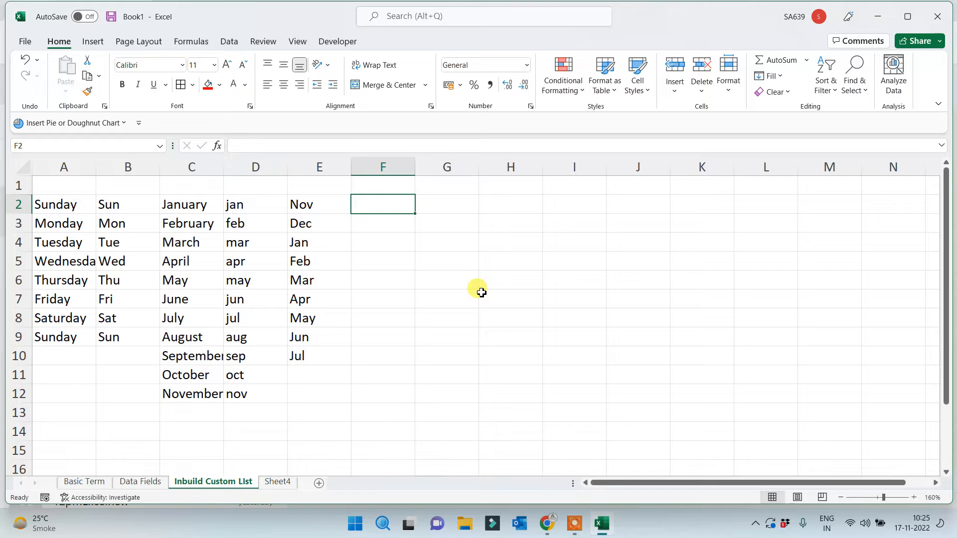
Fill the first row of entries, A2:E2, red
{"action": "left_click_drag", "start_coordinate": [50, 204], "coordinate": [327, 208]}
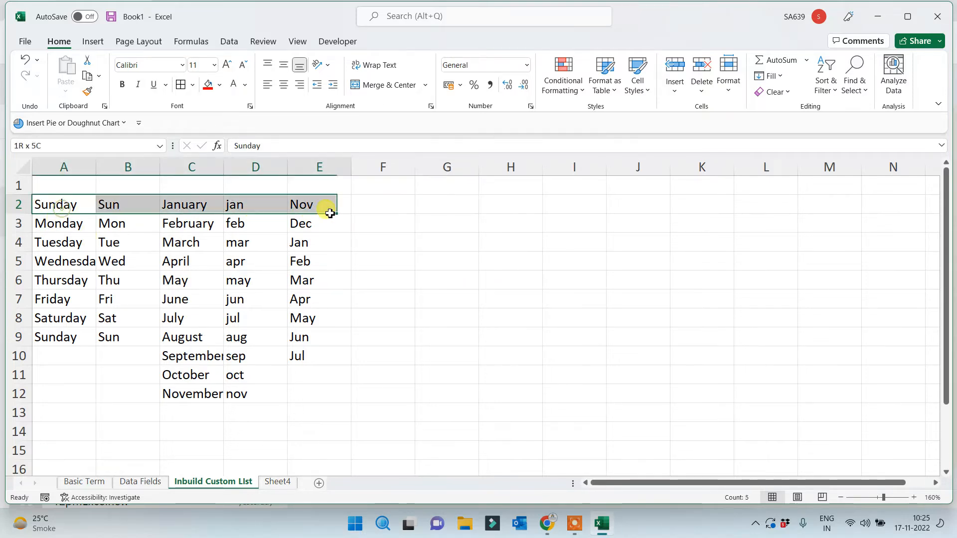
{"action": "left_click", "coordinate": [208, 85]}
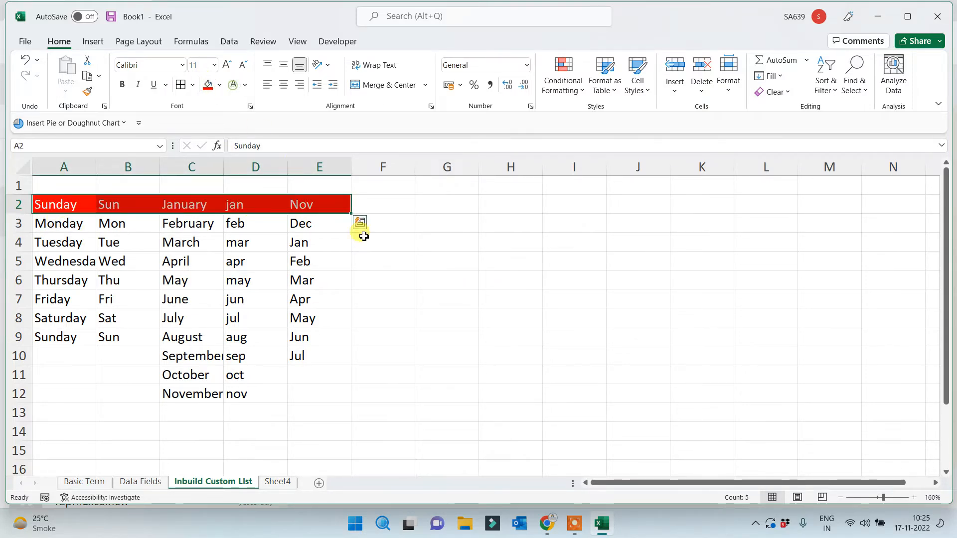
{"action": "left_click", "coordinate": [399, 317]}
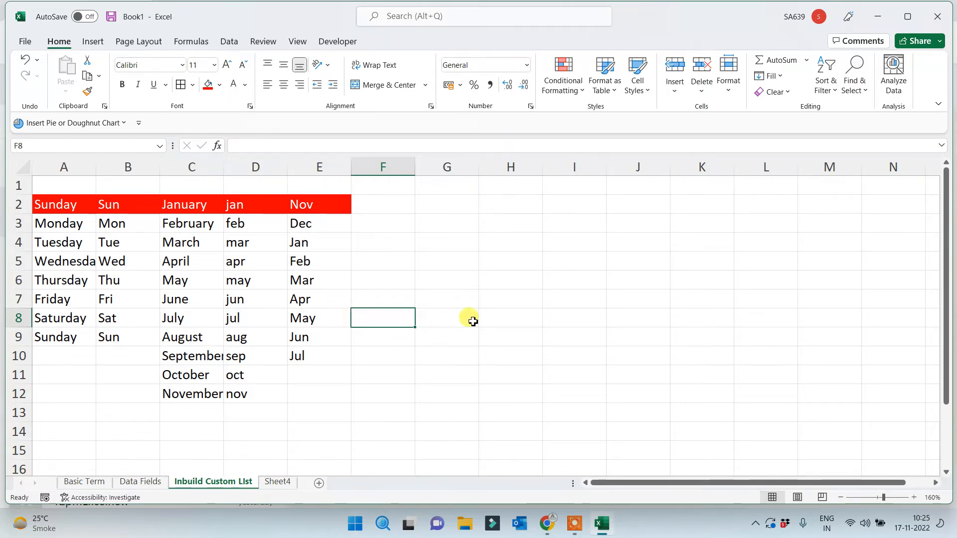
{"action": "left_click", "coordinate": [430, 190]}
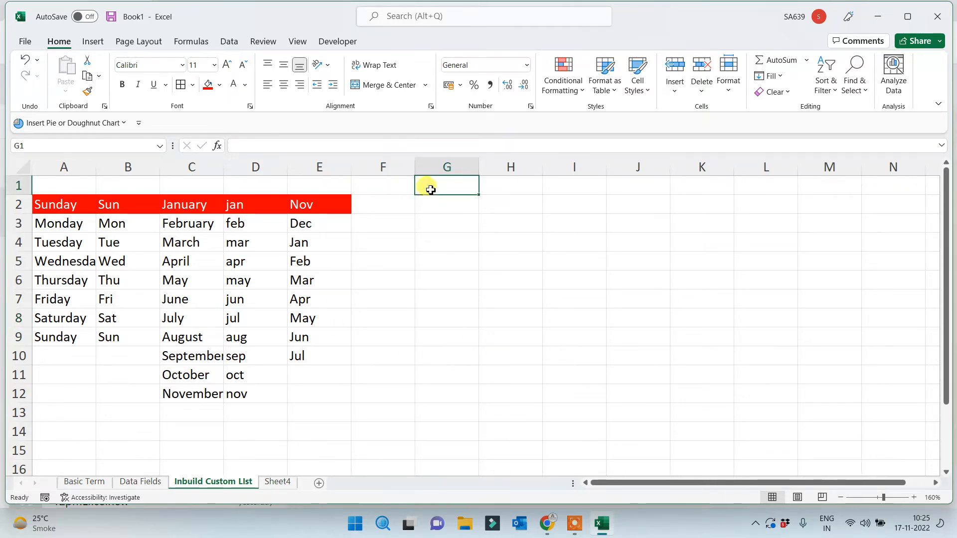
{"action": "scroll", "coordinate": [430, 268], "scroll_direction": "down", "scroll_amount": 1, "text": "ctrl"}
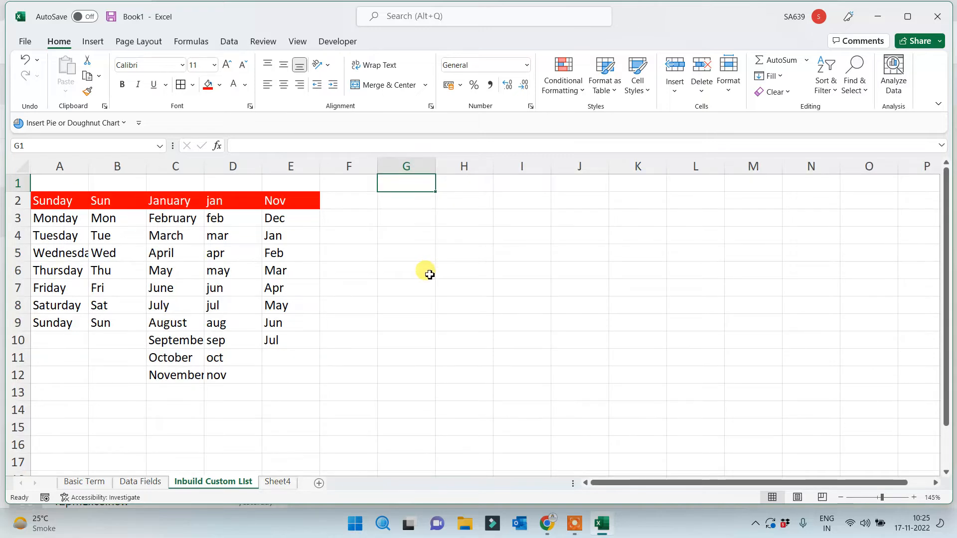
{"action": "left_click", "coordinate": [405, 202]}
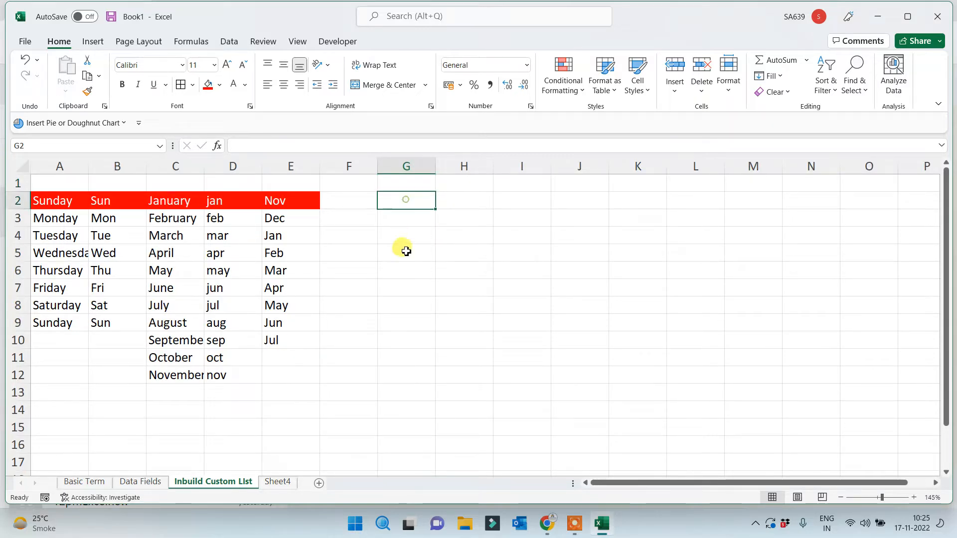
Insert the In Build Custom List picture from the Basic Excel folder on this device
{"action": "left_click", "coordinate": [93, 41]}
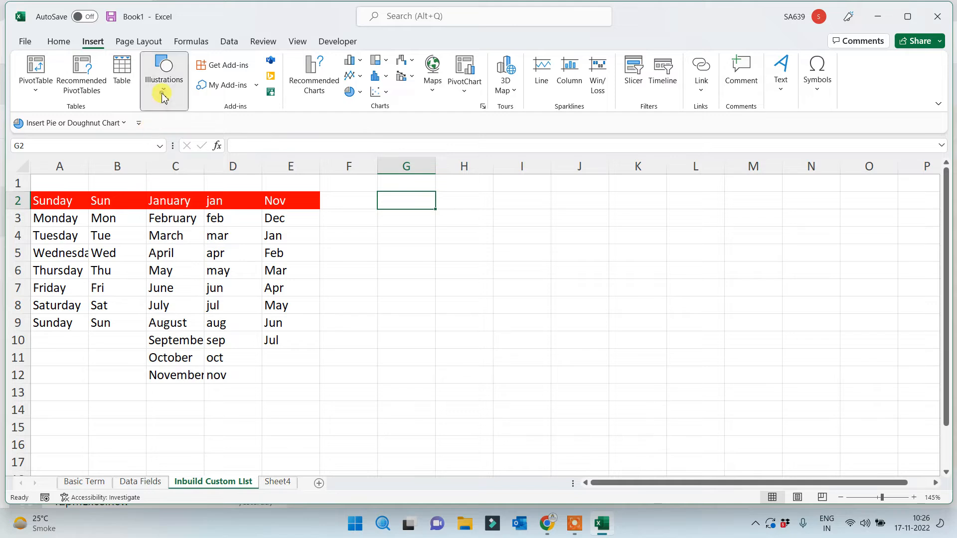
{"action": "left_click", "coordinate": [163, 87]}
{"action": "left_click", "coordinate": [158, 125]}
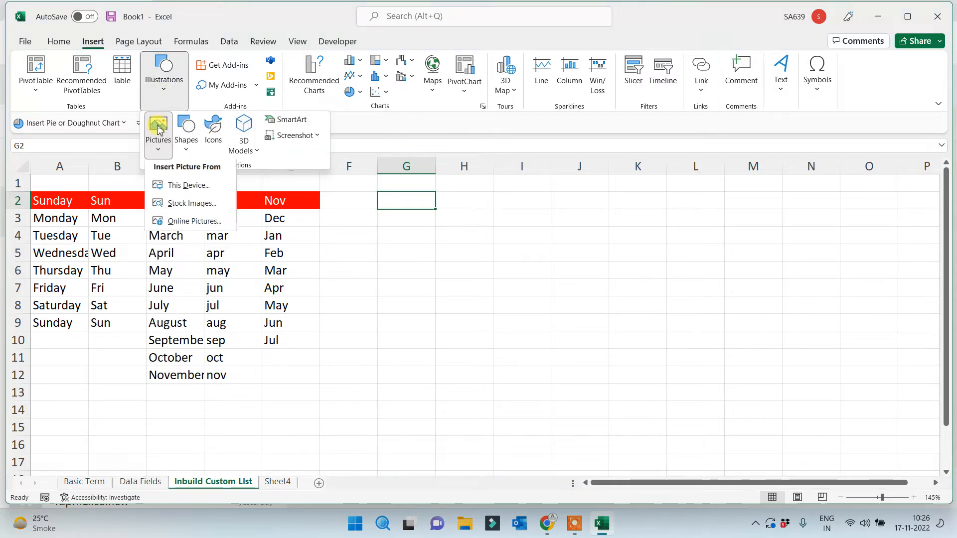
{"action": "left_click", "coordinate": [178, 193]}
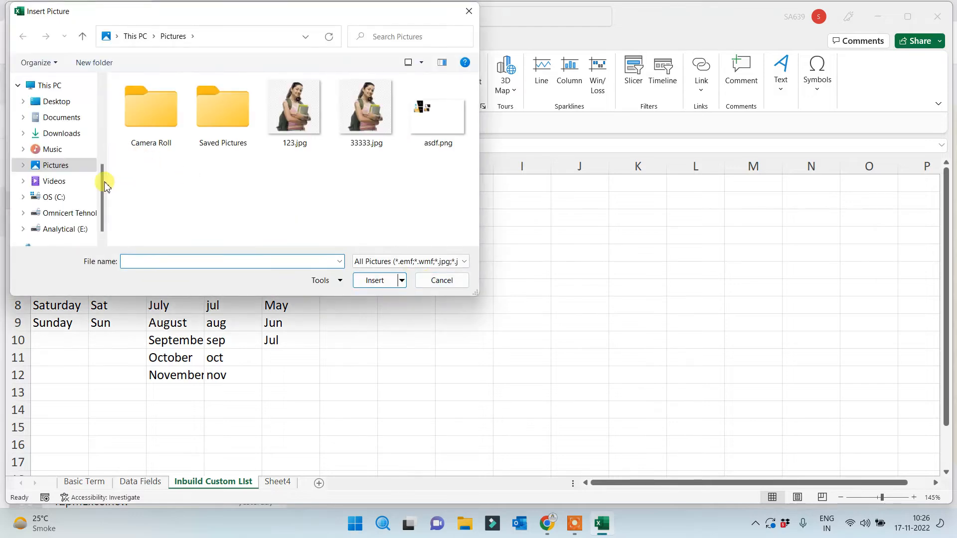
{"action": "left_click_drag", "start_coordinate": [103, 181], "coordinate": [104, 99]}
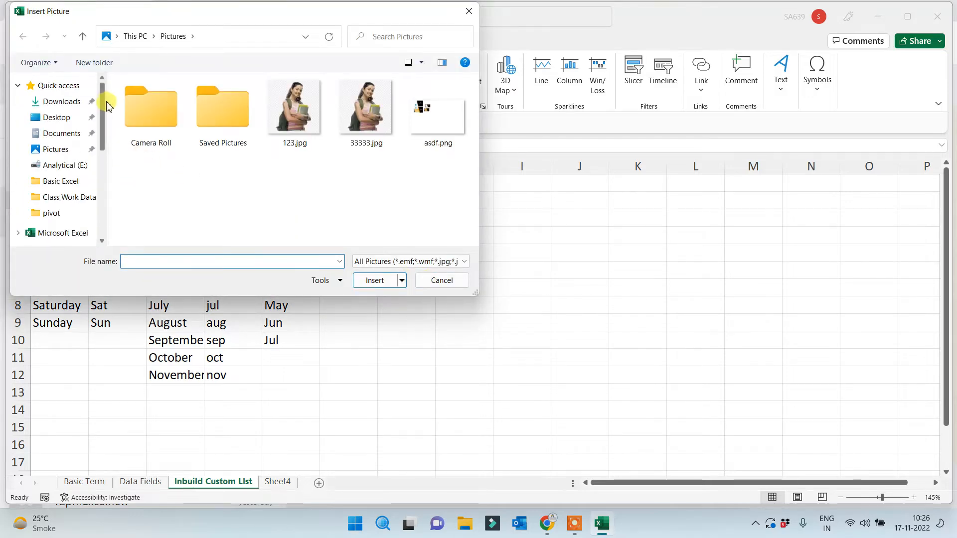
{"action": "left_click", "coordinate": [61, 181]}
{"action": "double_click", "coordinate": [215, 122]}
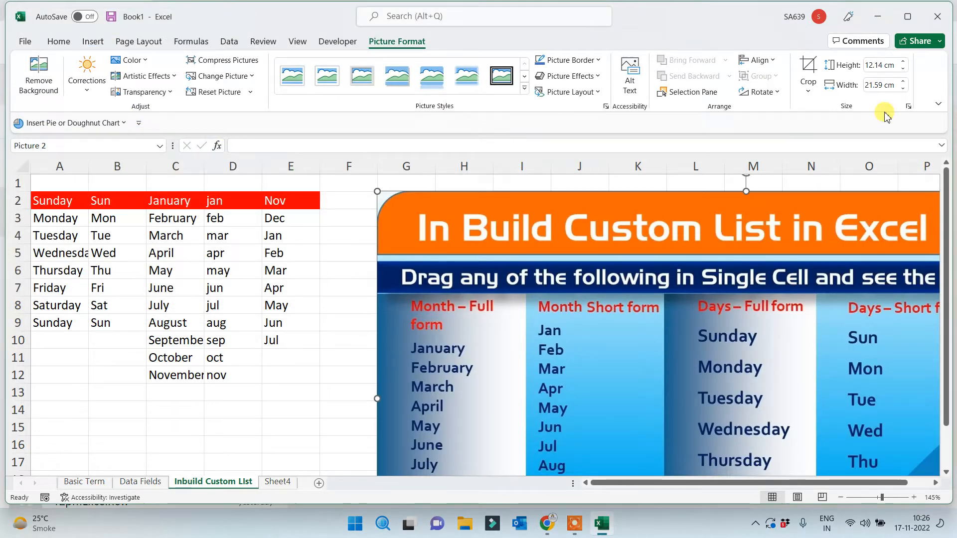
Set the picture height to 7 cm, move it beside the lists and enlarge it across columns F to N
{"action": "left_click", "coordinate": [873, 65]}
{"action": "type", "text": "7"}
{"action": "key", "text": "Return"}
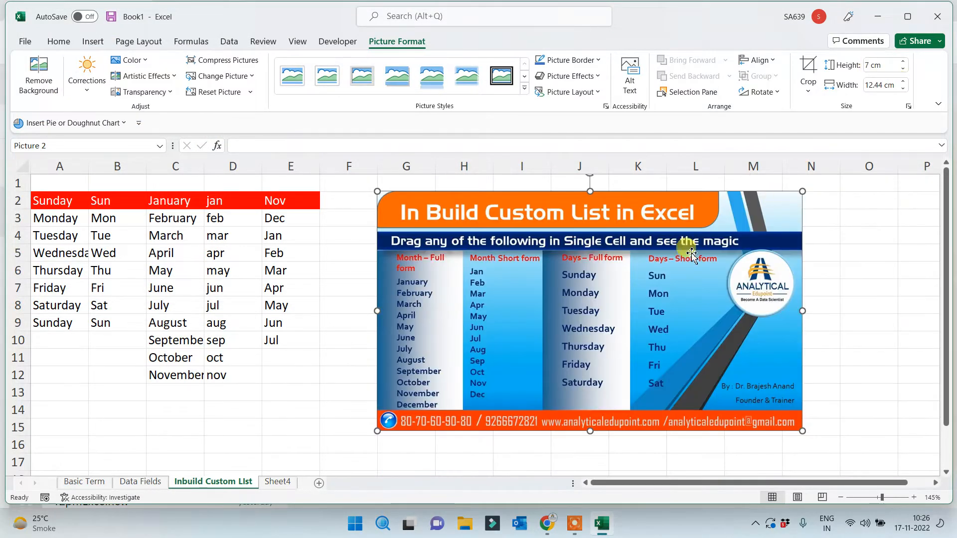
{"action": "left_click_drag", "start_coordinate": [409, 305], "coordinate": [368, 301]}
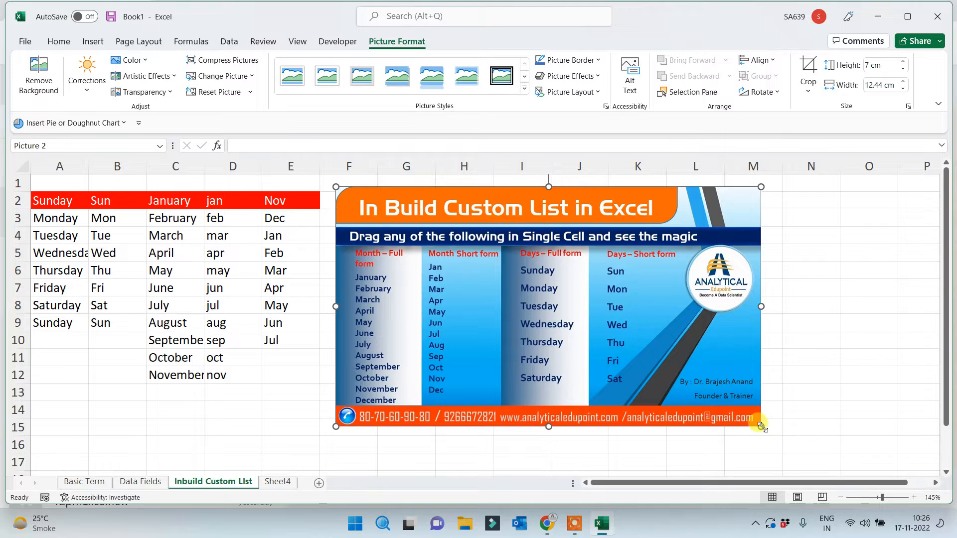
{"action": "left_click_drag", "start_coordinate": [761, 426], "coordinate": [823, 461]}
{"action": "left_click", "coordinate": [893, 359]}
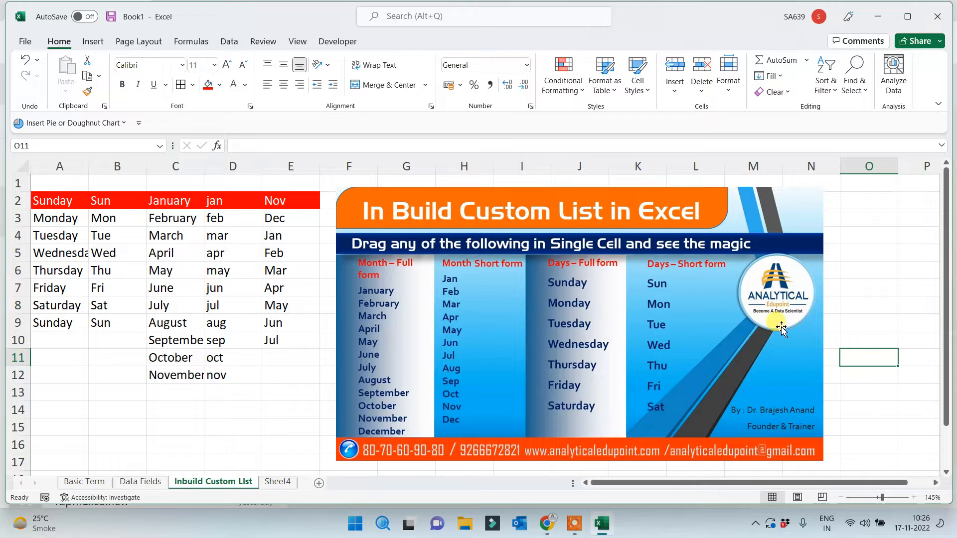
Switch to the empty Sheet4
{"action": "left_click", "coordinate": [850, 289]}
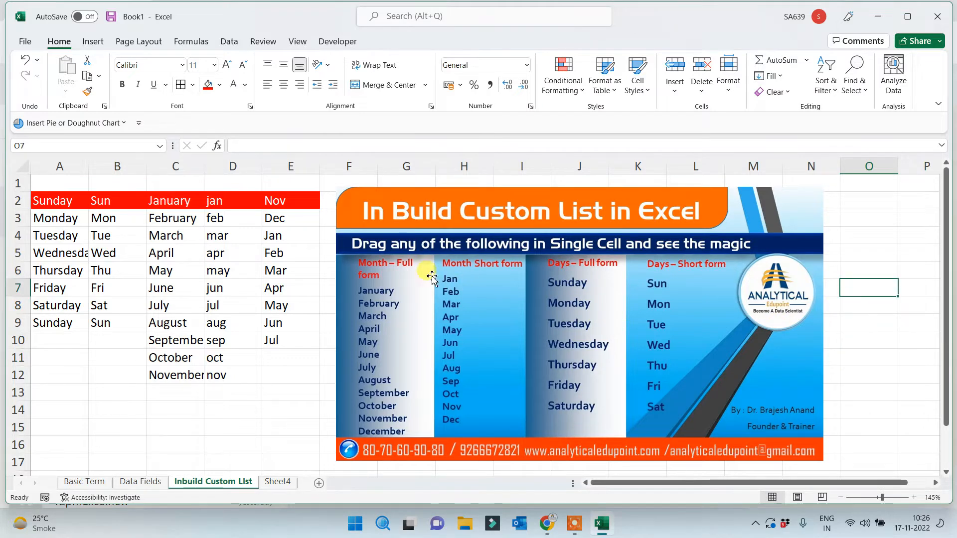
{"action": "left_click", "coordinate": [259, 427]}
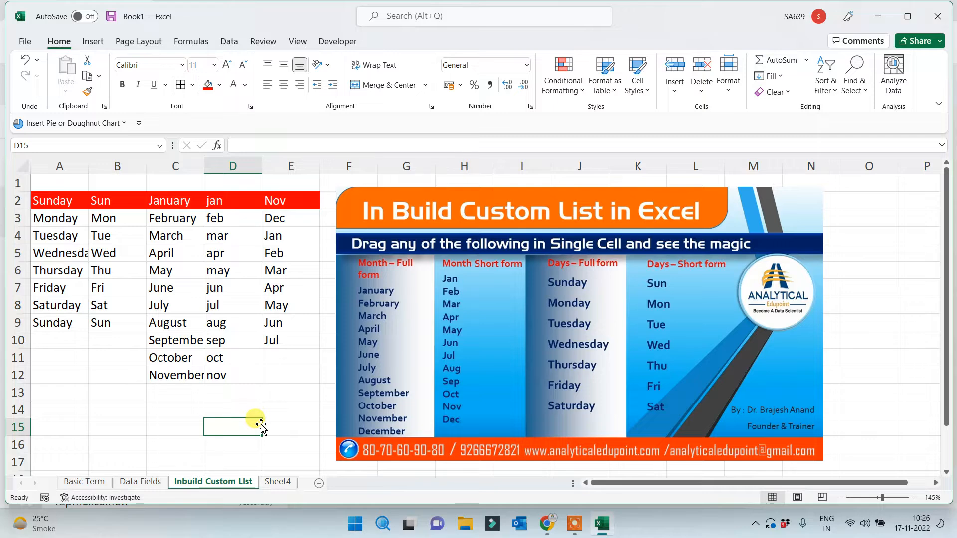
{"action": "left_click", "coordinate": [278, 482]}
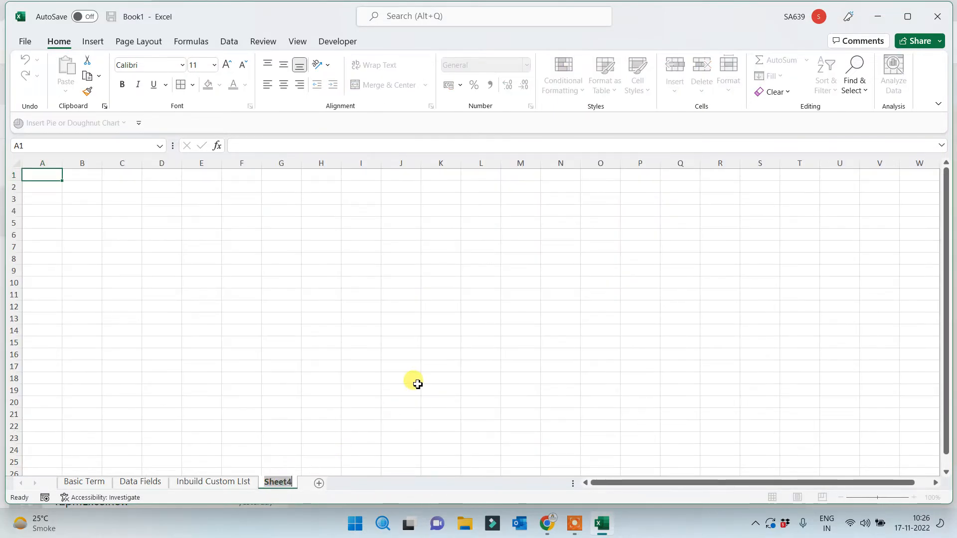
Name the new sheet tab 'Custom list Creation'
{"action": "type", "text": "Cus"}
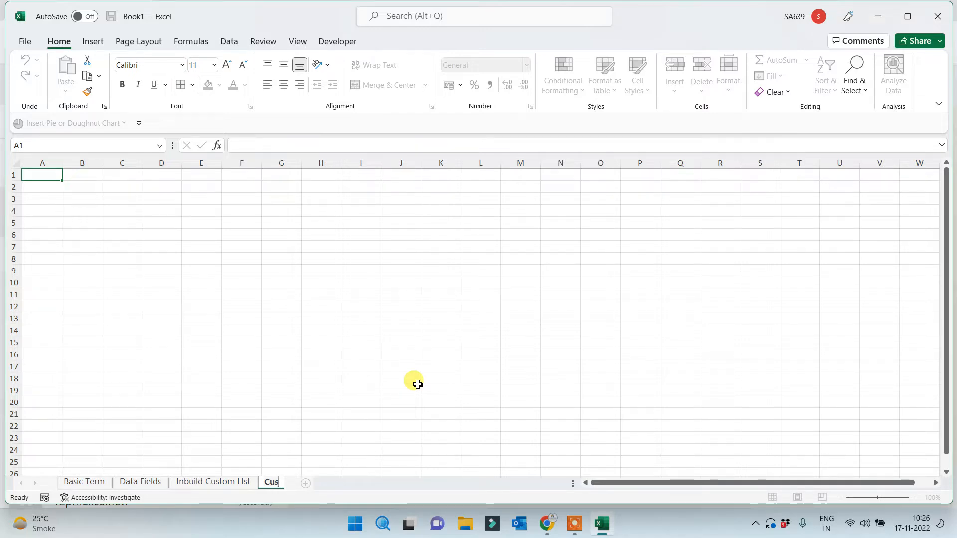
{"action": "type", "text": "om"}
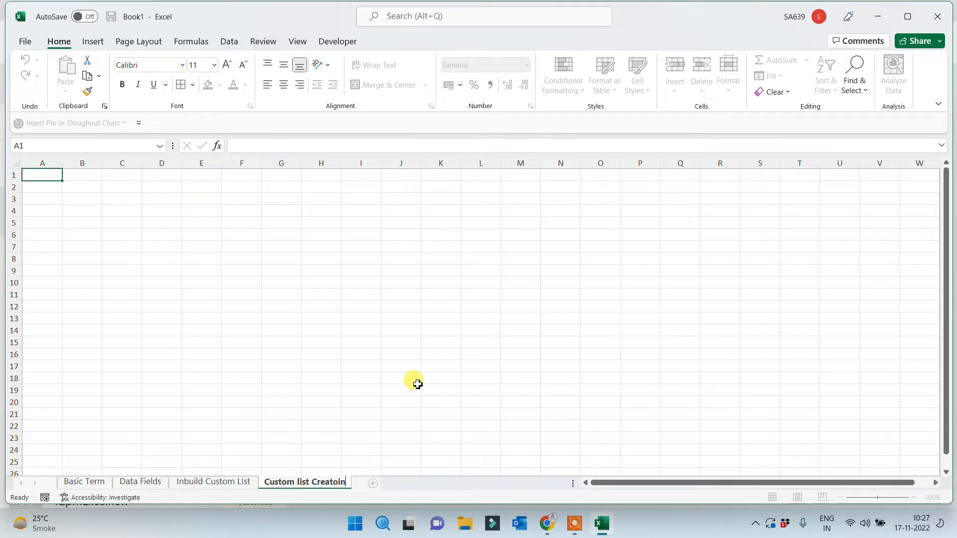
{"action": "type", "text": " list Creation"}
{"action": "left_click", "coordinate": [481, 235]}
{"action": "scroll", "coordinate": [399, 307], "scroll_direction": "up", "scroll_amount": 3}
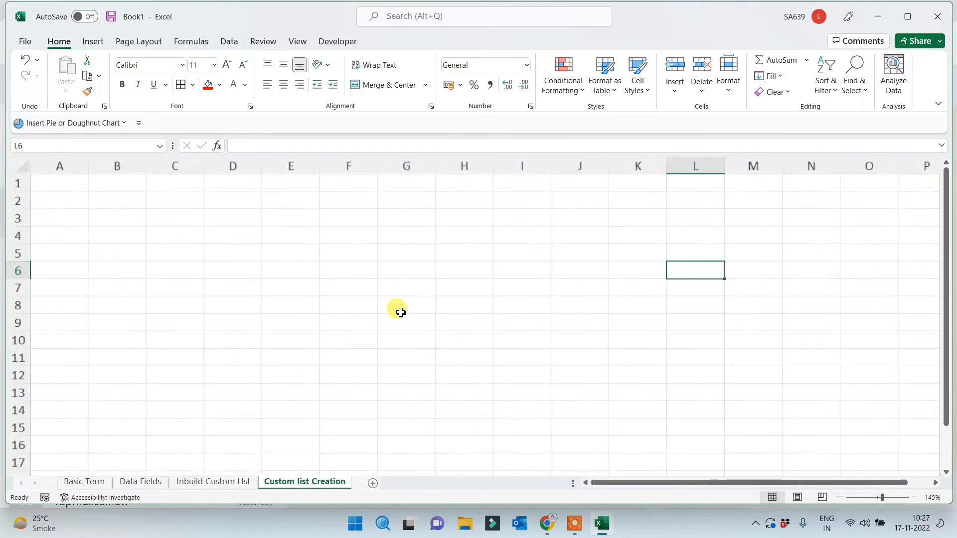
{"action": "scroll", "coordinate": [401, 312], "scroll_direction": "up", "scroll_amount": 2}
Enter 15 in F3 and fill it down to F11
{"action": "left_click", "coordinate": [393, 228]}
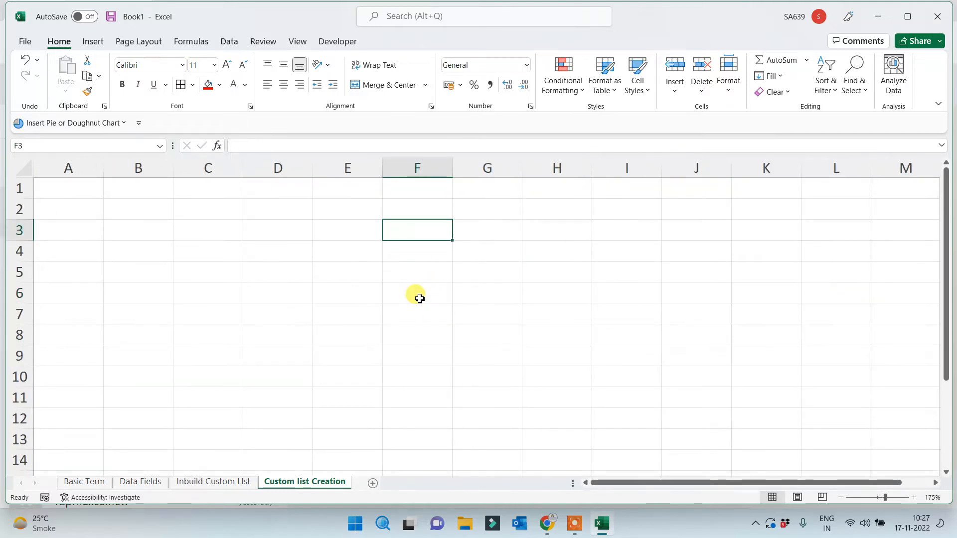
{"action": "type", "text": "15"}
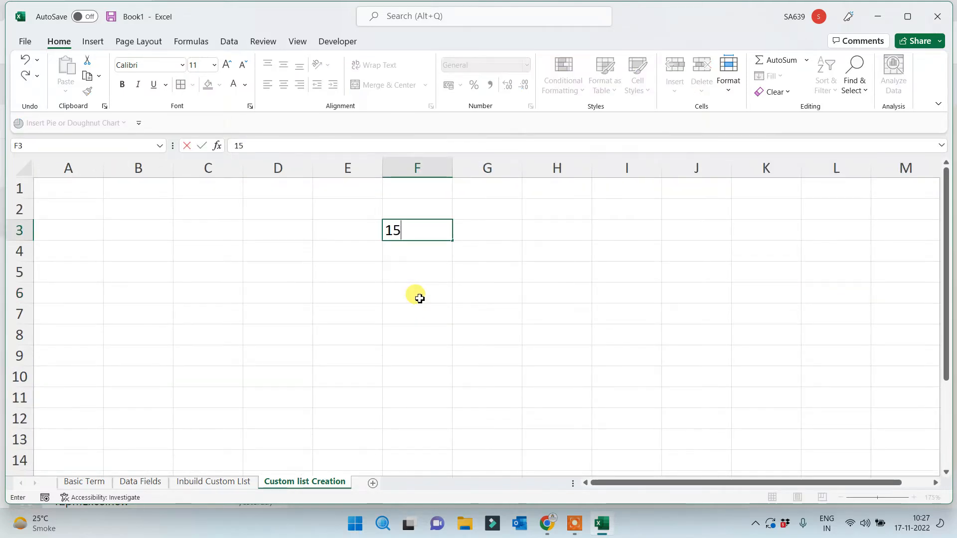
{"action": "left_click", "coordinate": [420, 298]}
{"action": "left_click", "coordinate": [437, 226]}
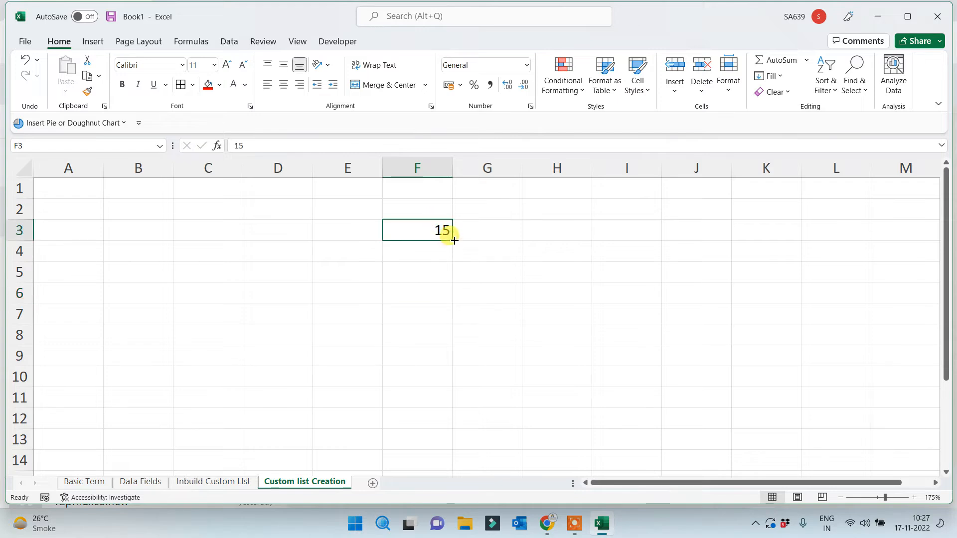
{"action": "left_click_drag", "start_coordinate": [454, 241], "coordinate": [429, 403]}
{"action": "left_click", "coordinate": [648, 318]}
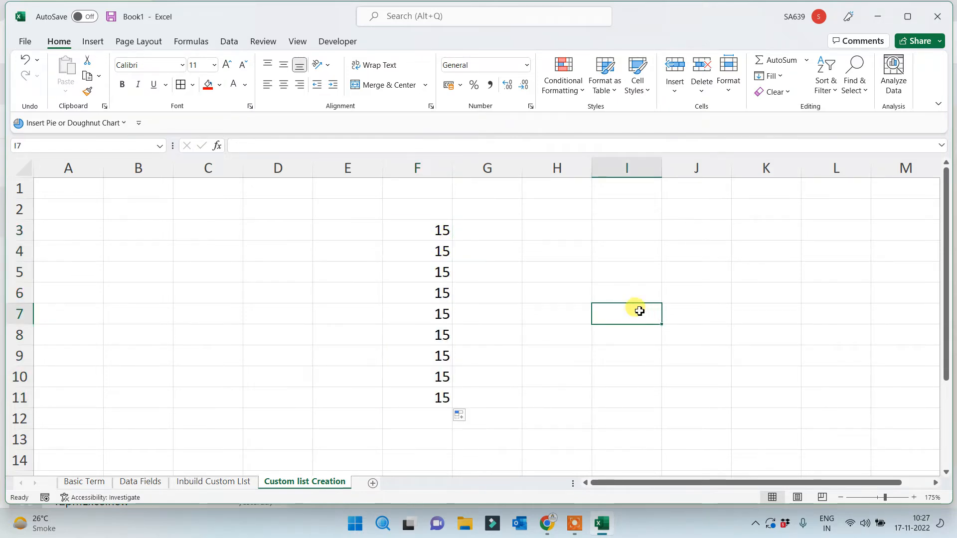
Enter a name in H3, autofit column H, and repeat the name down to H11
{"action": "left_click", "coordinate": [536, 227]}
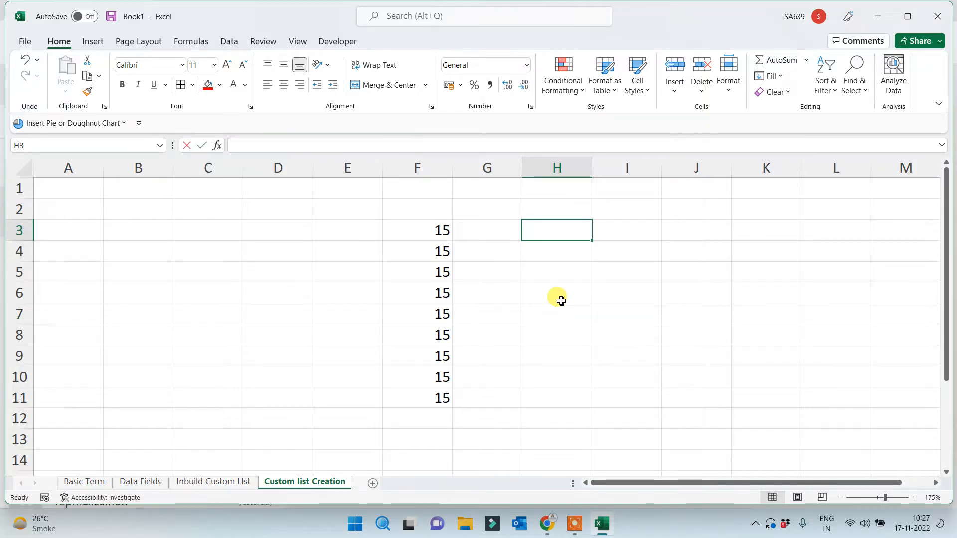
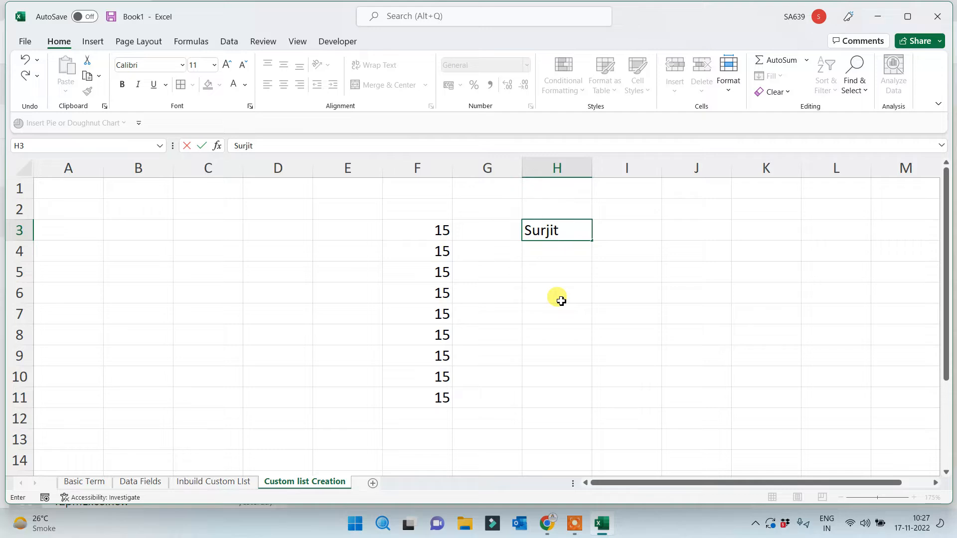
{"action": "left_click", "coordinate": [561, 301]}
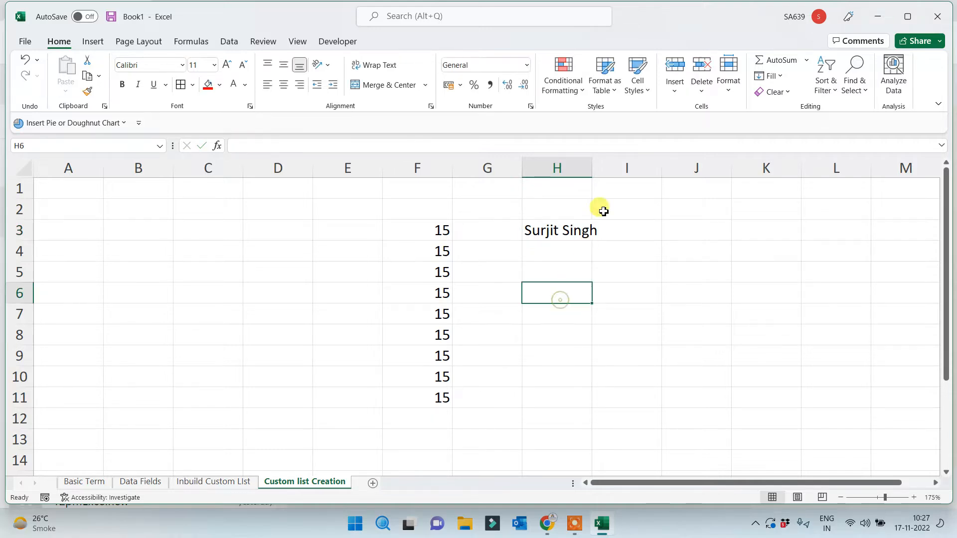
{"action": "double_click", "coordinate": [592, 167]}
{"action": "left_click", "coordinate": [584, 230]}
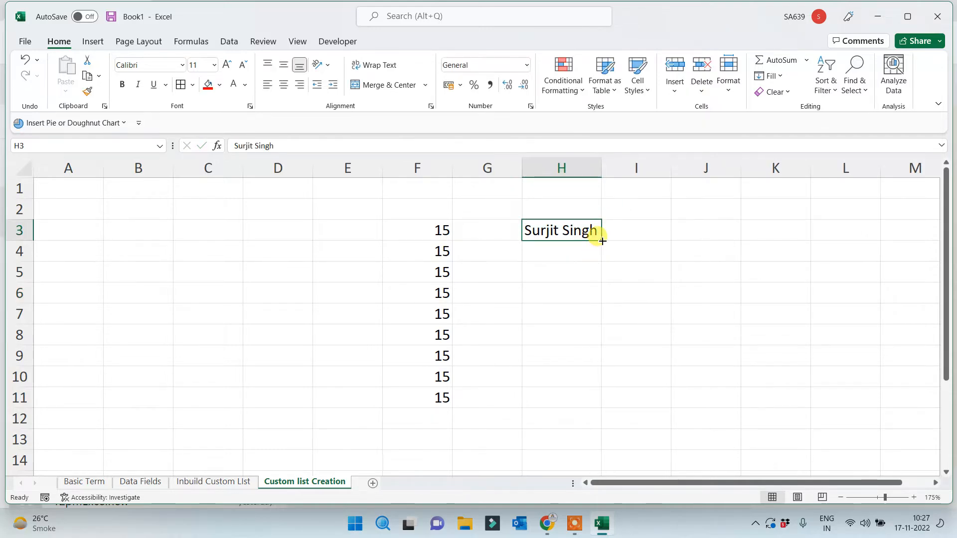
{"action": "left_click_drag", "start_coordinate": [601, 241], "coordinate": [578, 405]}
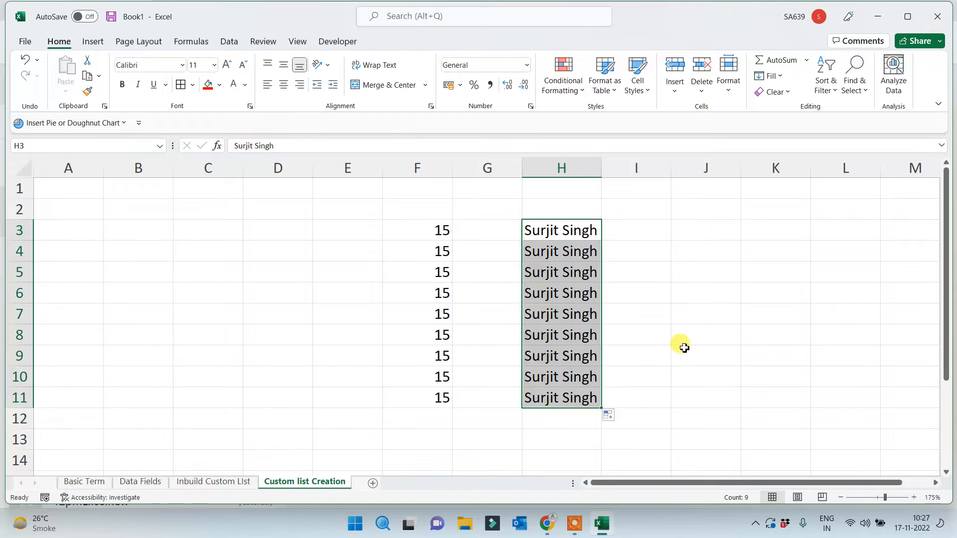
Enter a name in I3 and repeat it down to I11
{"action": "left_click", "coordinate": [646, 227]}
{"action": "type", "text": "Re"}
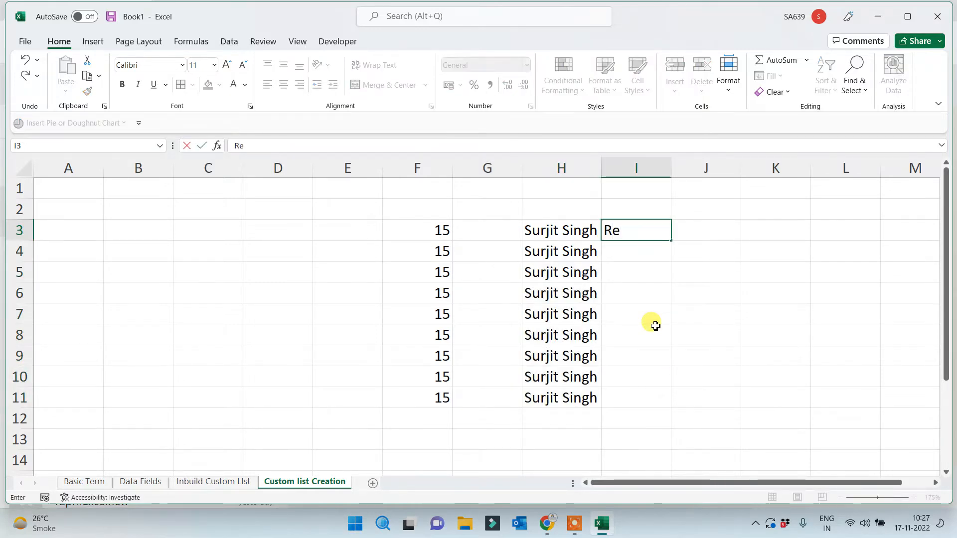
{"action": "type", "text": "shma"}
{"action": "left_click", "coordinate": [655, 329]}
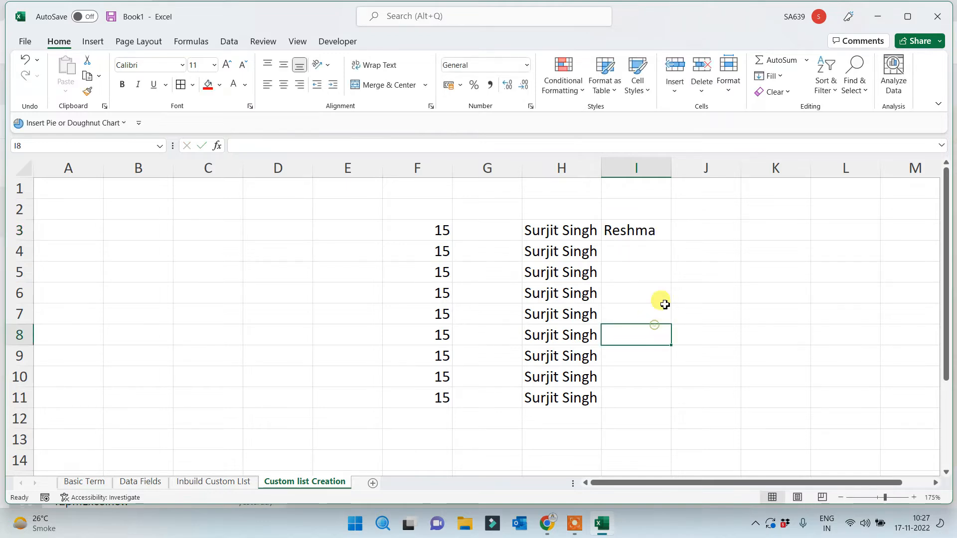
{"action": "left_click", "coordinate": [656, 229]}
{"action": "left_click_drag", "start_coordinate": [668, 241], "coordinate": [643, 399]}
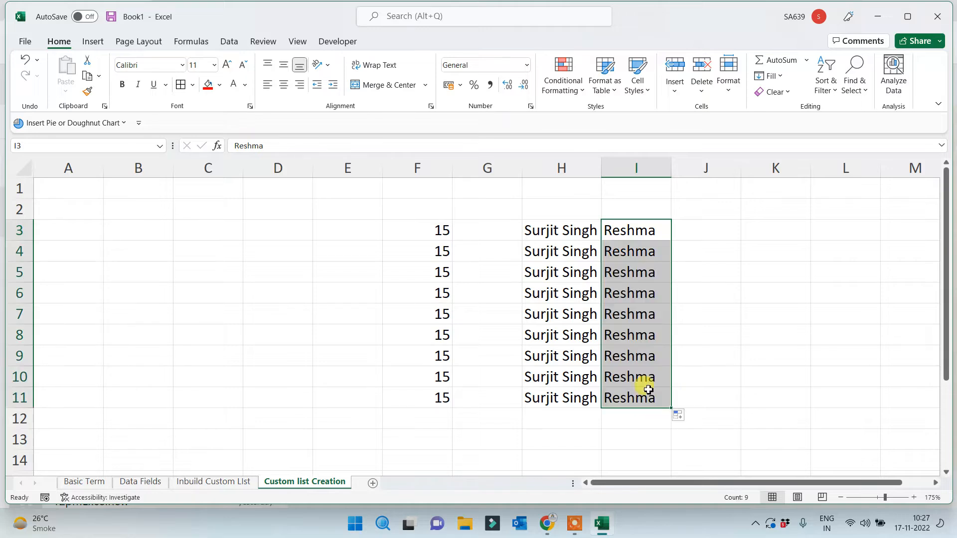
Enter a name in J3 and fill J4:J11 with the following custom-list names
{"action": "left_click", "coordinate": [705, 241]}
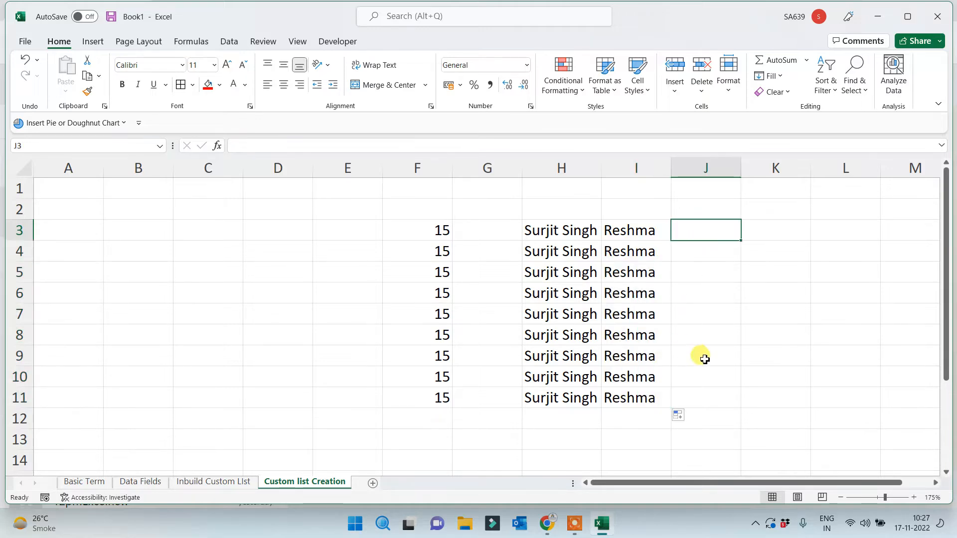
{"action": "type", "text": "Brajesh"}
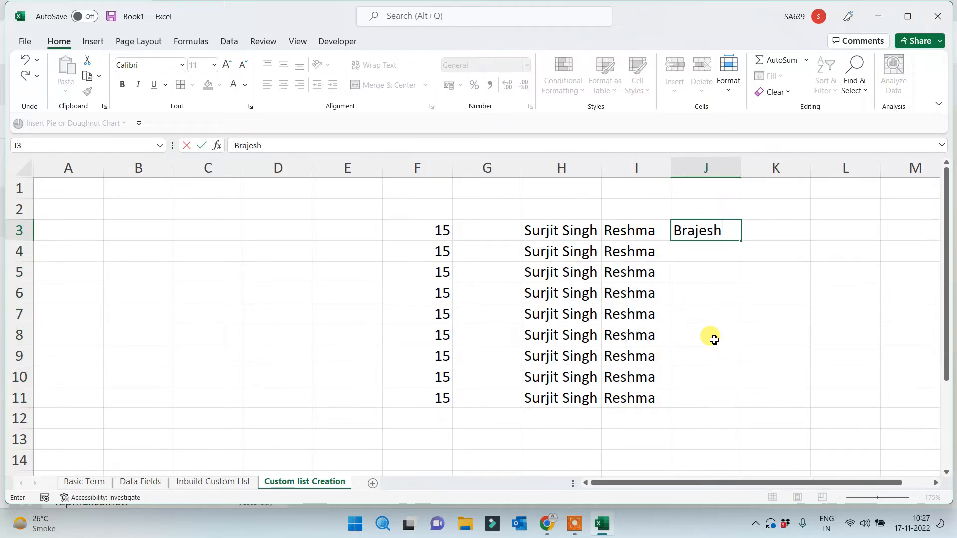
{"action": "left_click", "coordinate": [713, 340]}
{"action": "left_click", "coordinate": [721, 230]}
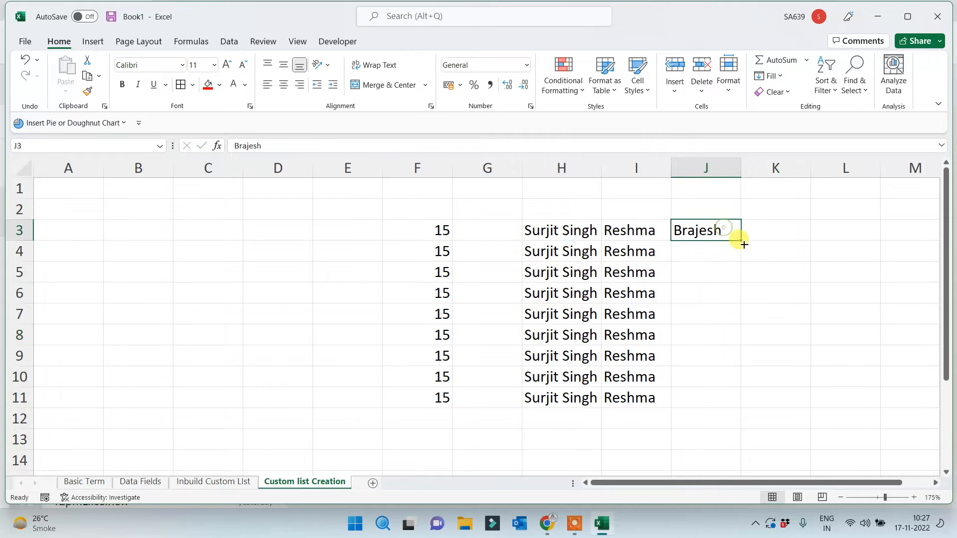
{"action": "left_click_drag", "start_coordinate": [741, 241], "coordinate": [718, 414]}
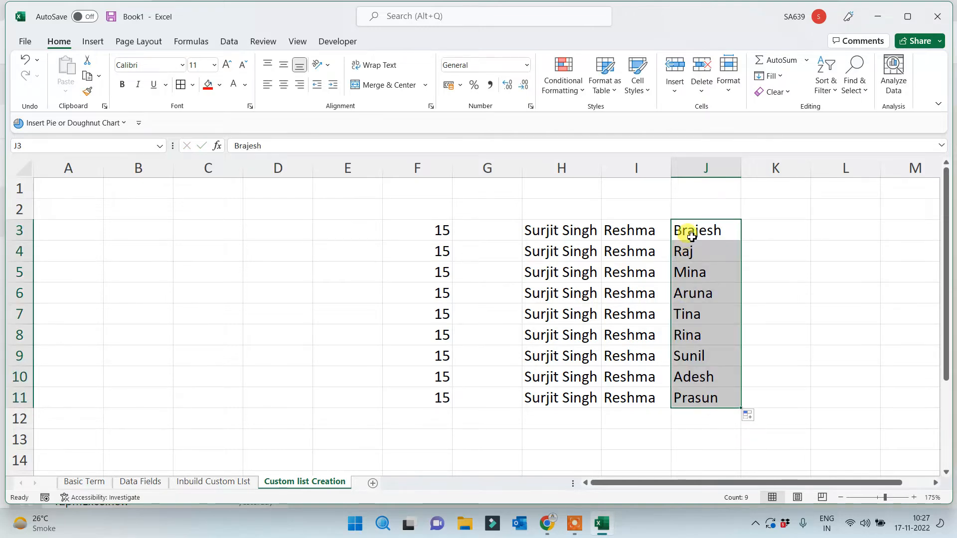
{"action": "left_click_drag", "start_coordinate": [683, 229], "coordinate": [692, 394]}
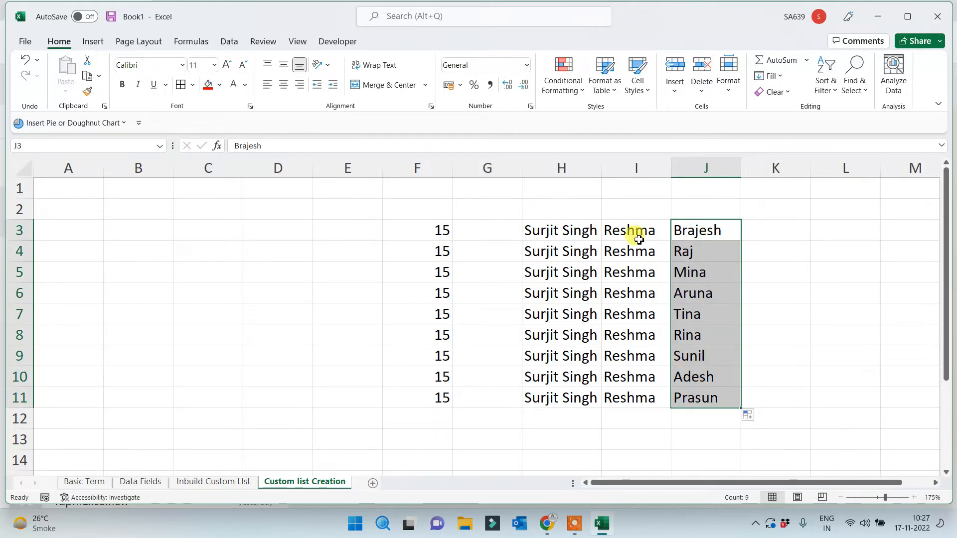
{"action": "left_click_drag", "start_coordinate": [635, 235], "coordinate": [618, 396]}
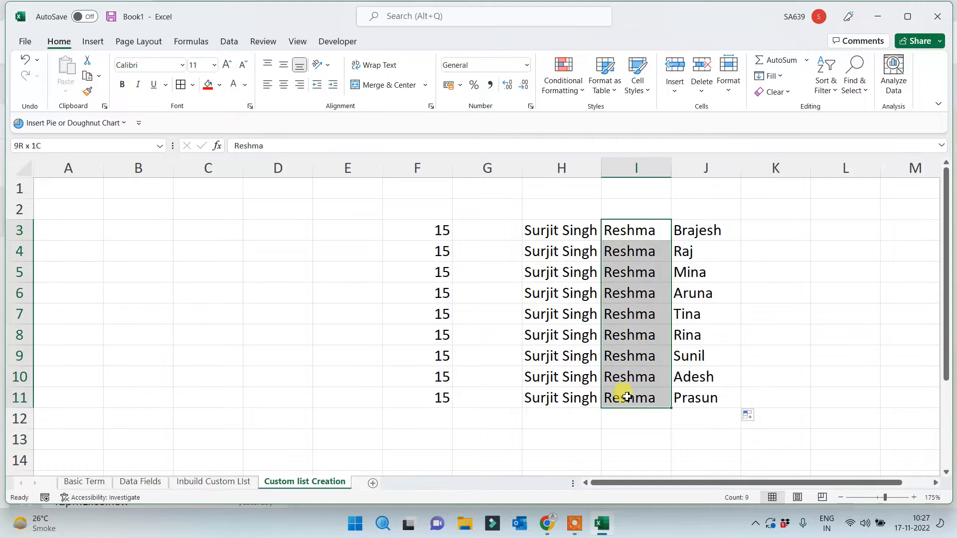
{"action": "left_click", "coordinate": [640, 234]}
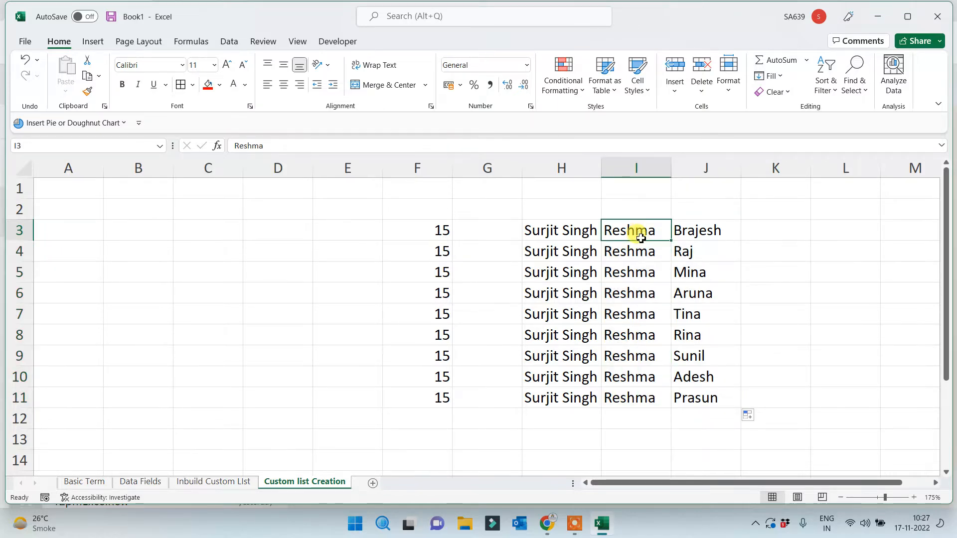
{"action": "left_click", "coordinate": [544, 231]}
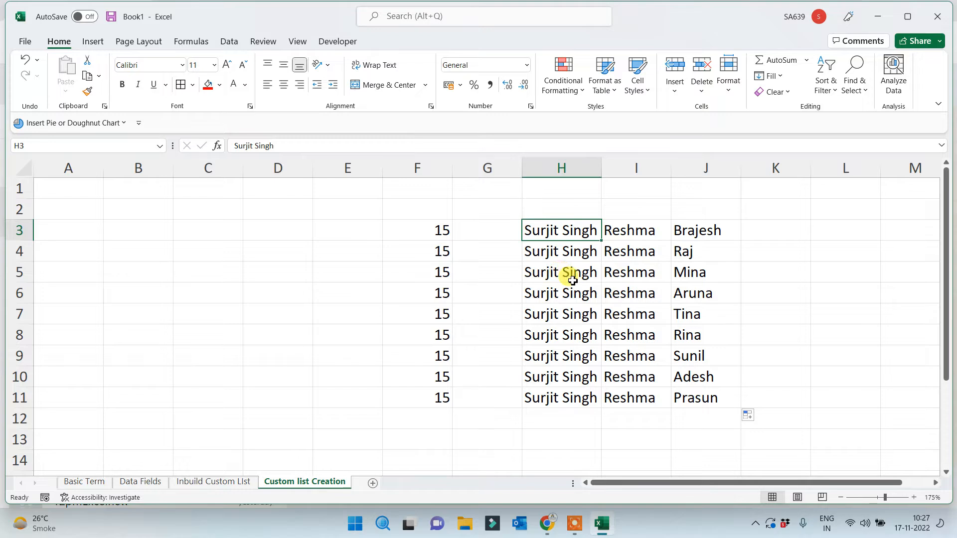
Enter a name in K3 and fill K4:K11 with the following custom-list names
{"action": "left_click", "coordinate": [765, 227]}
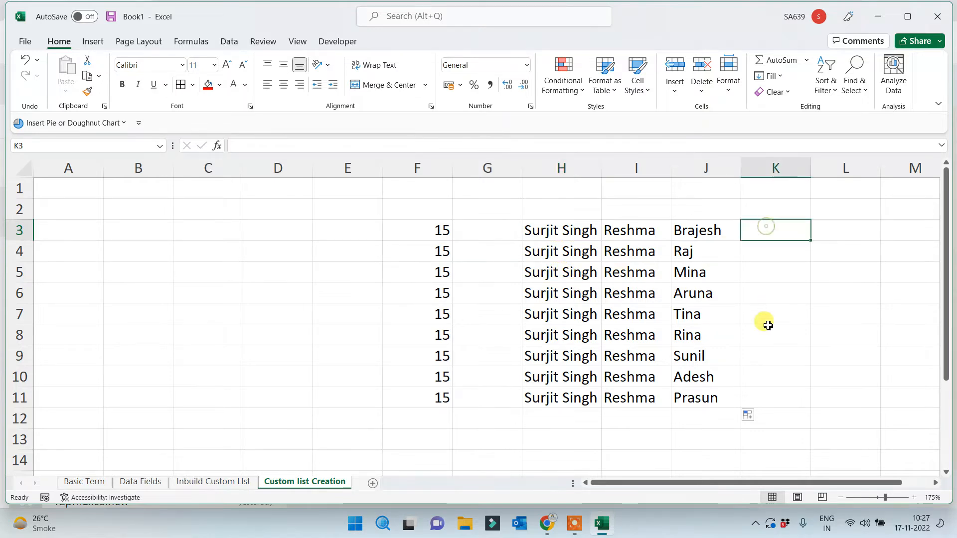
{"action": "type", "text": "He"}
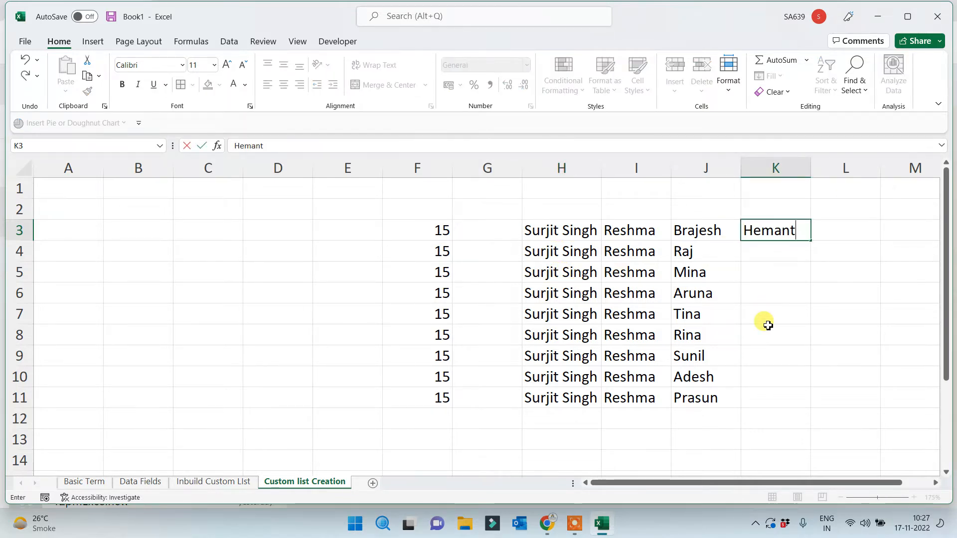
{"action": "type", "text": "mant"}
{"action": "left_click", "coordinate": [768, 323]}
{"action": "left_click", "coordinate": [780, 229]}
{"action": "left_click_drag", "start_coordinate": [810, 241], "coordinate": [795, 408]}
{"action": "left_click_drag", "start_coordinate": [773, 251], "coordinate": [772, 271]}
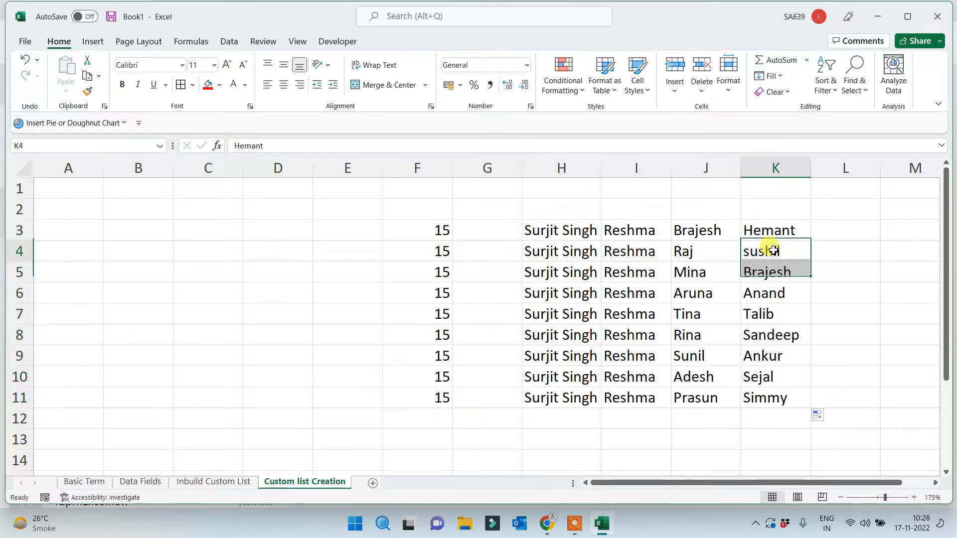
{"action": "left_click", "coordinate": [770, 271]}
{"action": "left_click", "coordinate": [761, 335]}
{"action": "left_click", "coordinate": [695, 440]}
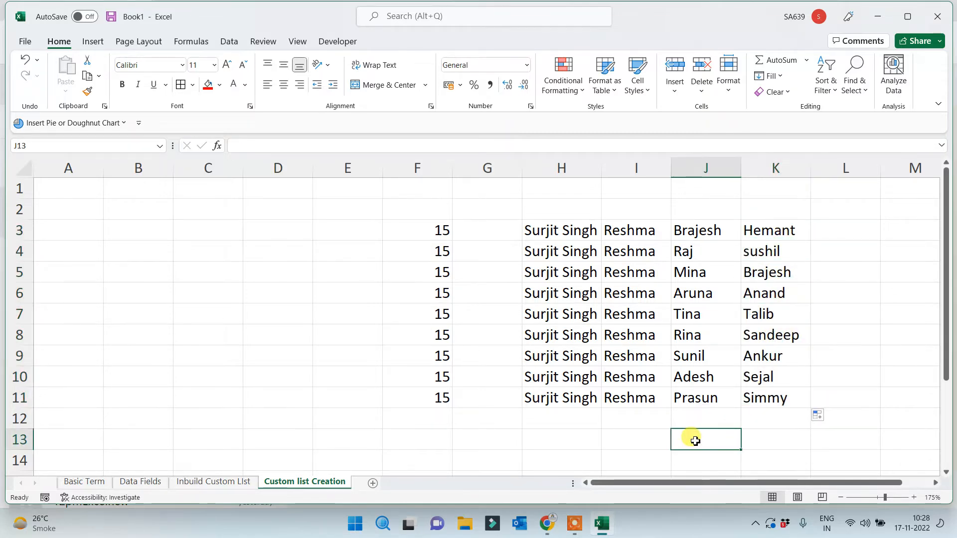
{"action": "left_click_drag", "start_coordinate": [706, 227], "coordinate": [791, 247]}
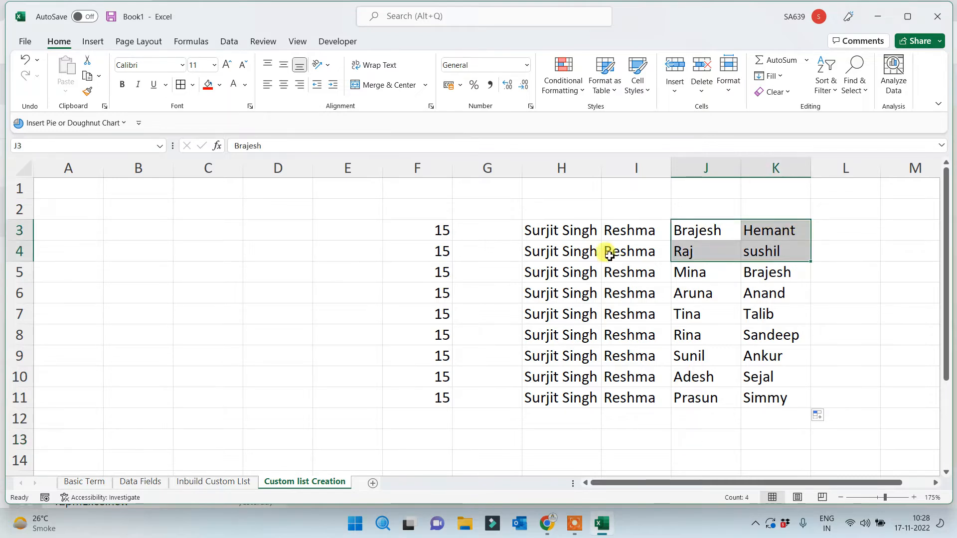
Move the I3 and H3 names into J1 and J2, widen column J, and select J1:J11
{"action": "left_click", "coordinate": [619, 232]}
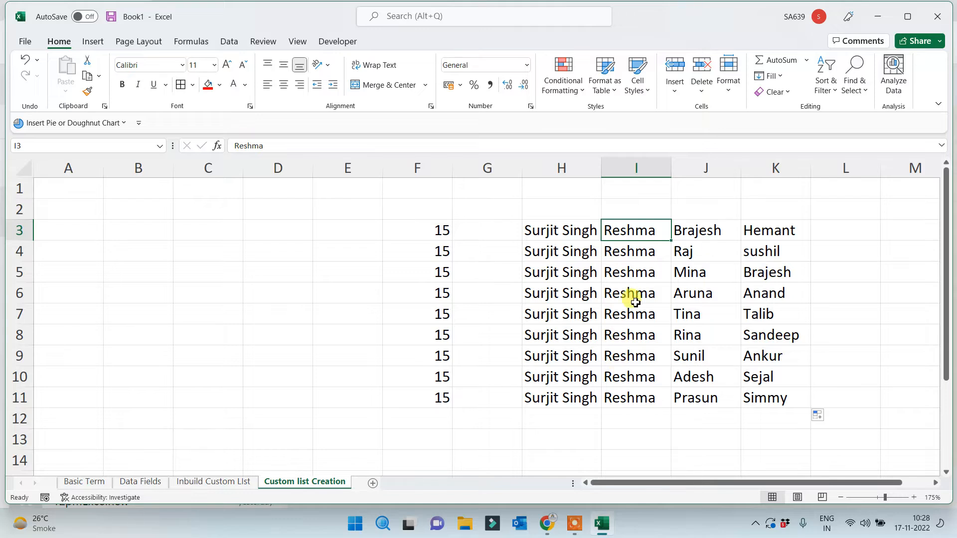
{"action": "key", "text": "ctrl+c"}
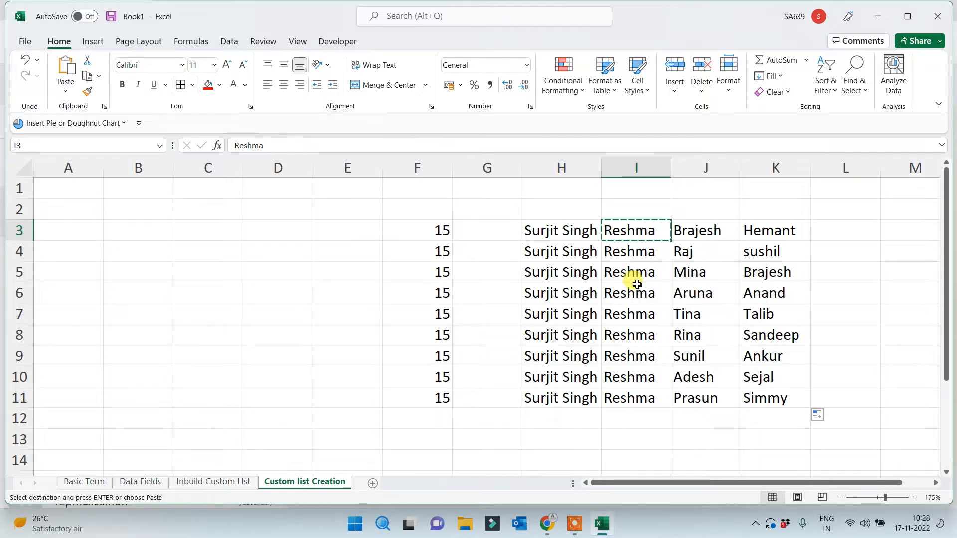
{"action": "left_click", "coordinate": [698, 193]}
{"action": "key", "text": "Return"}
{"action": "left_click", "coordinate": [568, 240]}
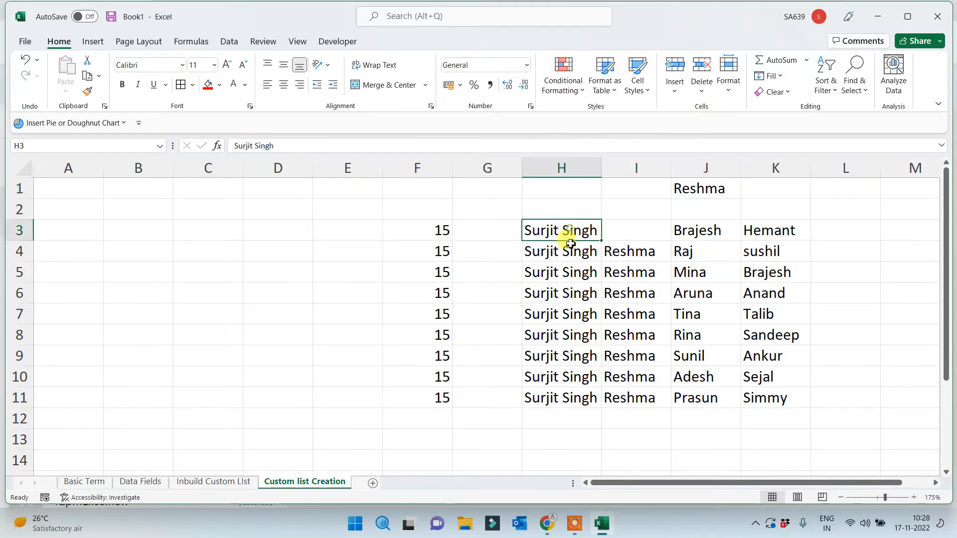
{"action": "key", "text": "ctrl+c"}
{"action": "left_click", "coordinate": [698, 210]}
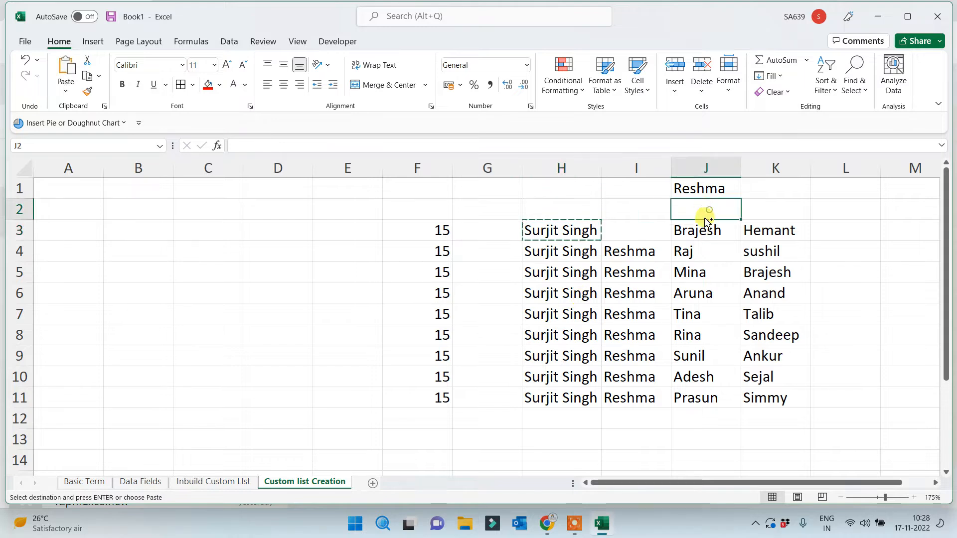
{"action": "key", "text": "Return"}
{"action": "left_click", "coordinate": [666, 373]}
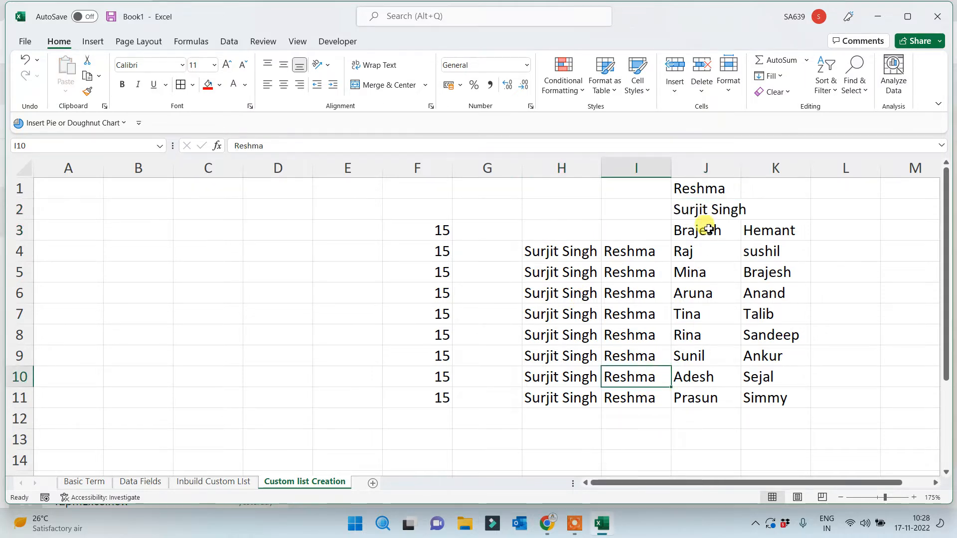
{"action": "left_click_drag", "start_coordinate": [742, 172], "coordinate": [761, 172]}
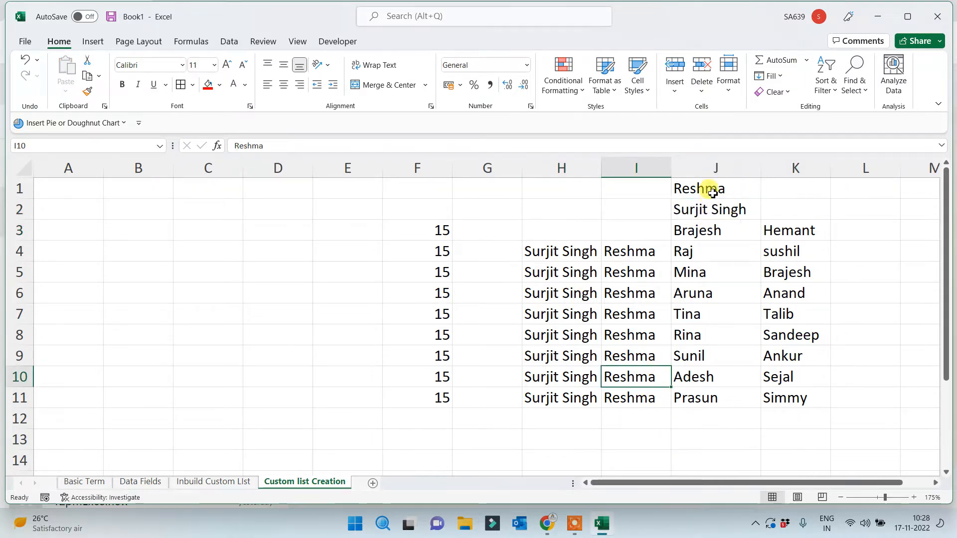
{"action": "left_click_drag", "start_coordinate": [705, 189], "coordinate": [684, 405]}
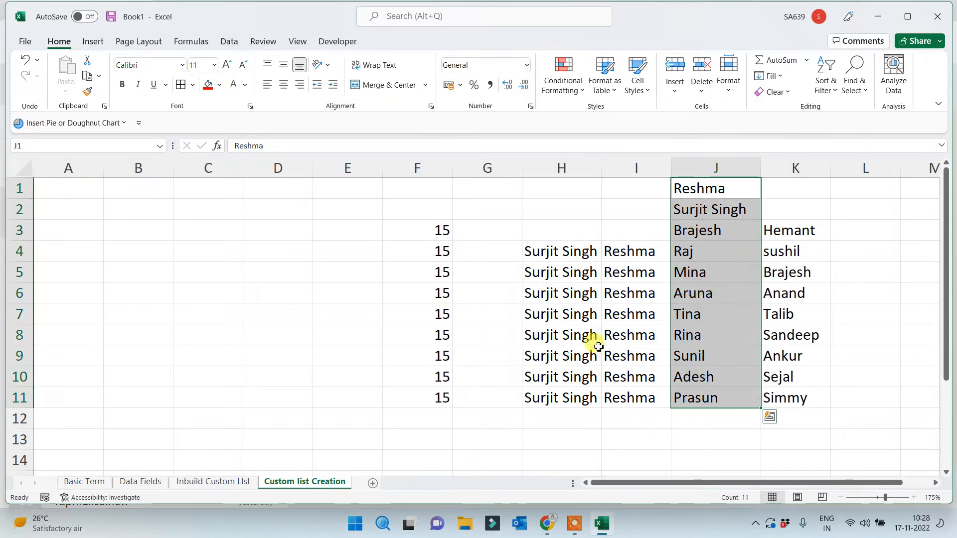
Import $J$1:$J$11 as a new custom list through Options > Advanced > Edit Custom Lists
{"action": "left_click", "coordinate": [26, 41]}
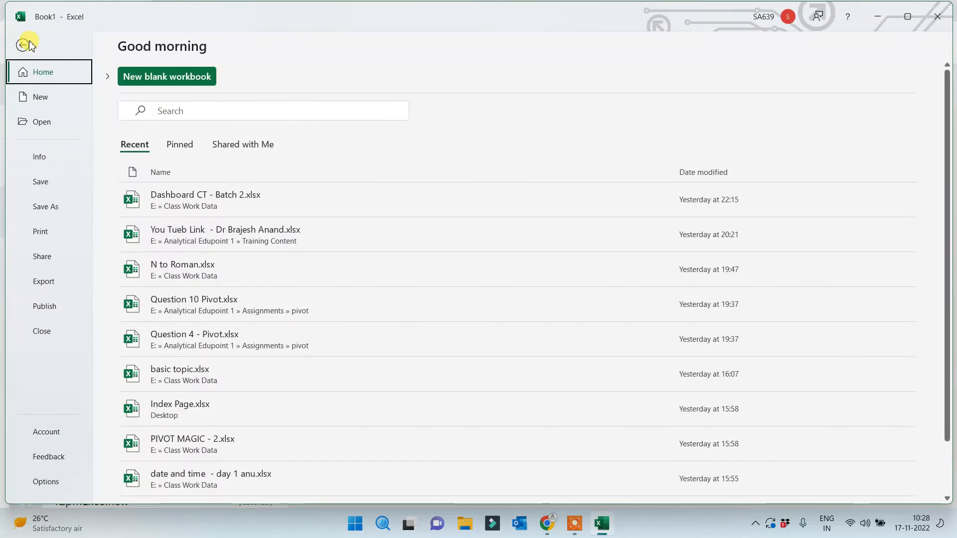
{"action": "left_click", "coordinate": [44, 481]}
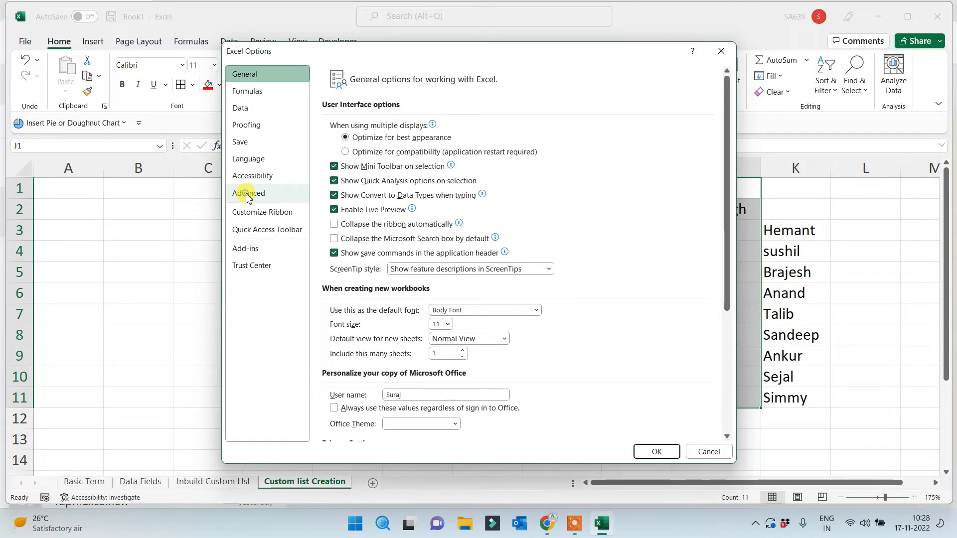
{"action": "left_click", "coordinate": [247, 194]}
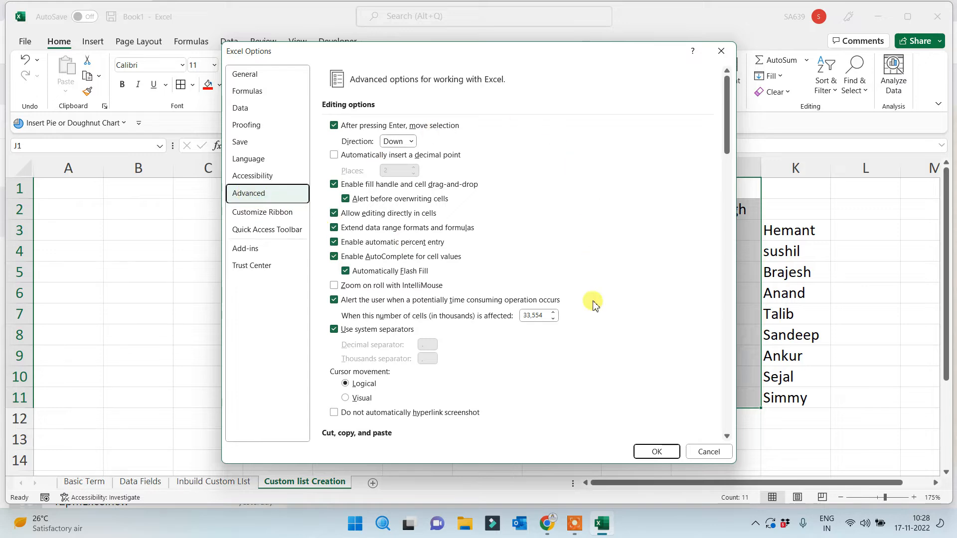
{"action": "left_click_drag", "start_coordinate": [727, 137], "coordinate": [698, 421]}
{"action": "left_click", "coordinate": [519, 311]}
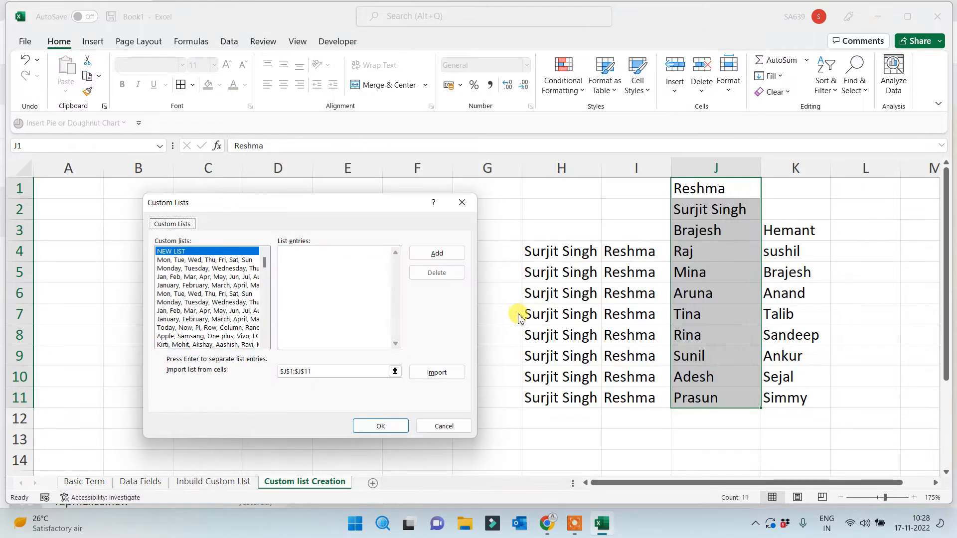
{"action": "left_click", "coordinate": [434, 375]}
{"action": "left_click", "coordinate": [380, 426]}
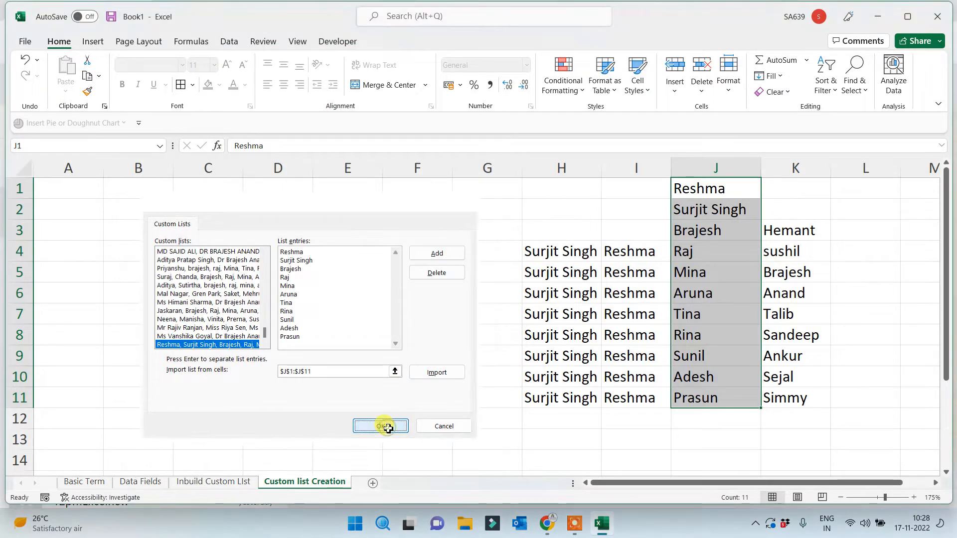
{"action": "left_click", "coordinate": [656, 451]}
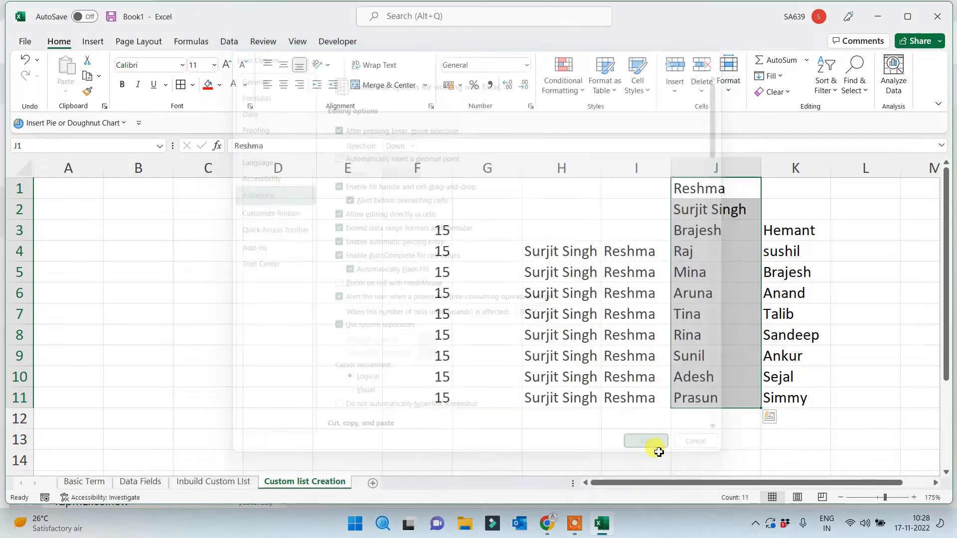
{"action": "left_click", "coordinate": [250, 349]}
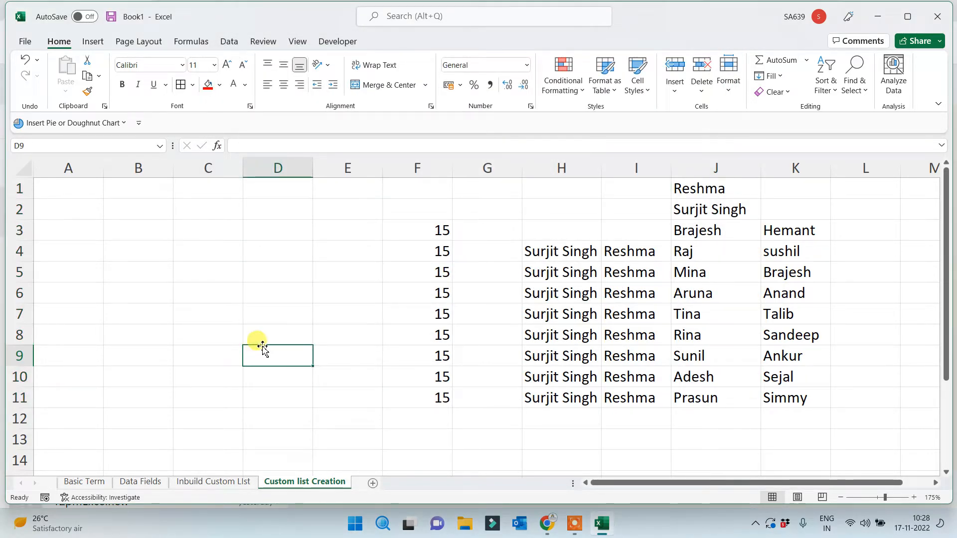
Fill I4 down to I12 and H4 down to H12 in custom-list order
{"action": "left_click", "coordinate": [203, 204]}
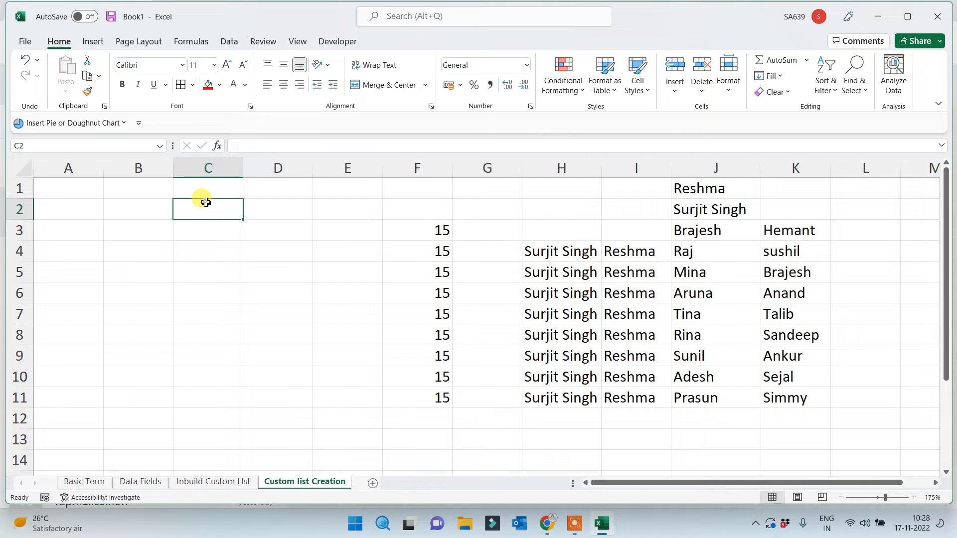
{"action": "left_click", "coordinate": [631, 255]}
{"action": "left_click_drag", "start_coordinate": [672, 263], "coordinate": [648, 421]}
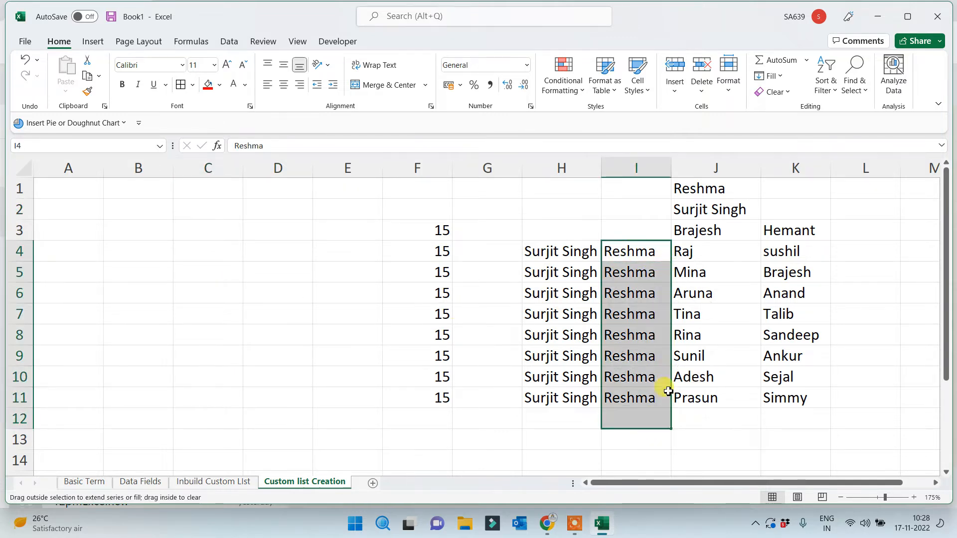
{"action": "left_click", "coordinate": [577, 254]}
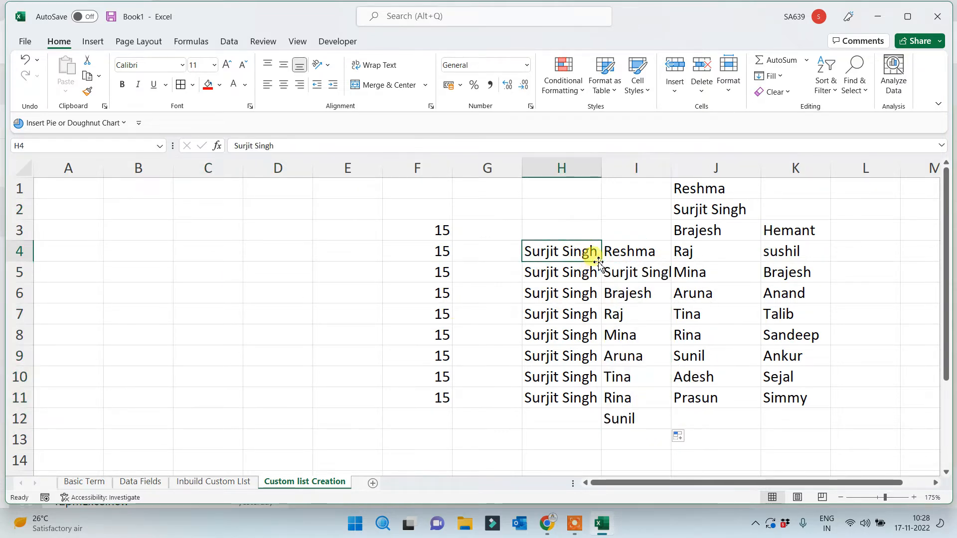
{"action": "left_click_drag", "start_coordinate": [601, 261], "coordinate": [576, 422]}
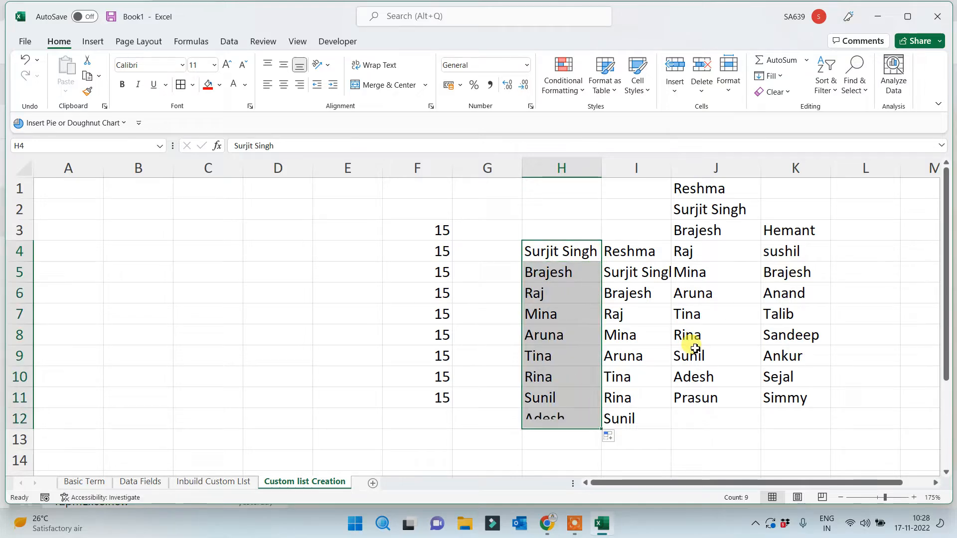
Select the custom-list names in column J, then clear the selection
{"action": "left_click", "coordinate": [690, 314]}
{"action": "left_click_drag", "start_coordinate": [708, 194], "coordinate": [696, 402]}
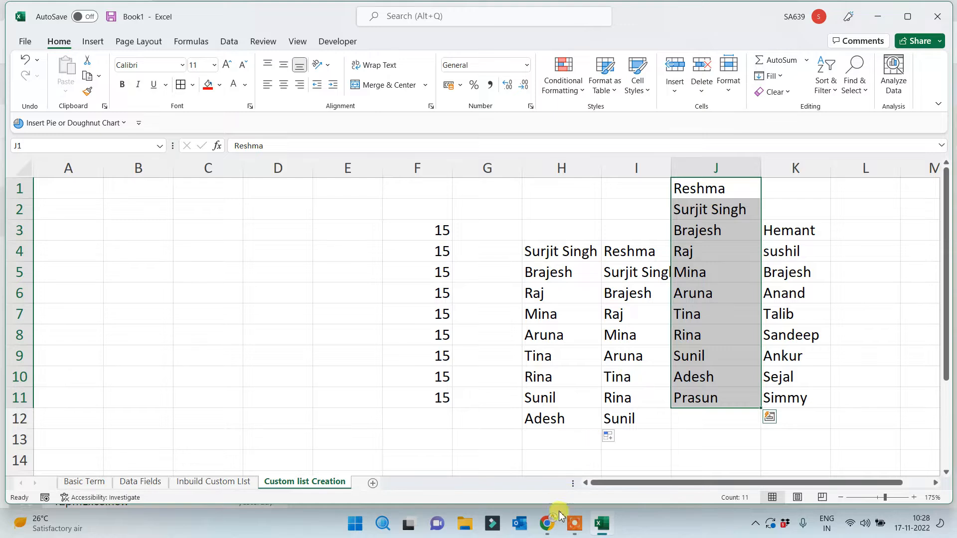
{"action": "left_click", "coordinate": [574, 523]}
{"action": "left_click", "coordinate": [649, 517]}
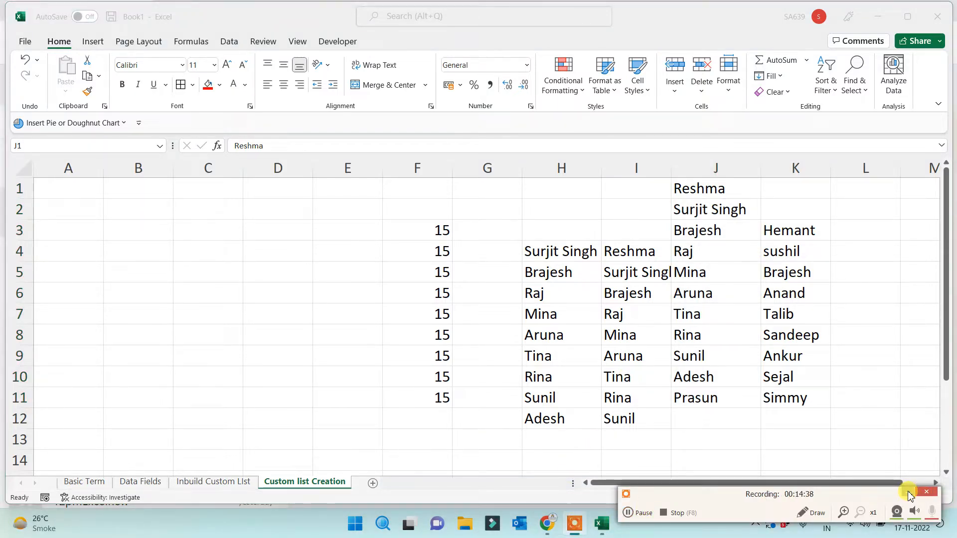
{"action": "left_click", "coordinate": [908, 494]}
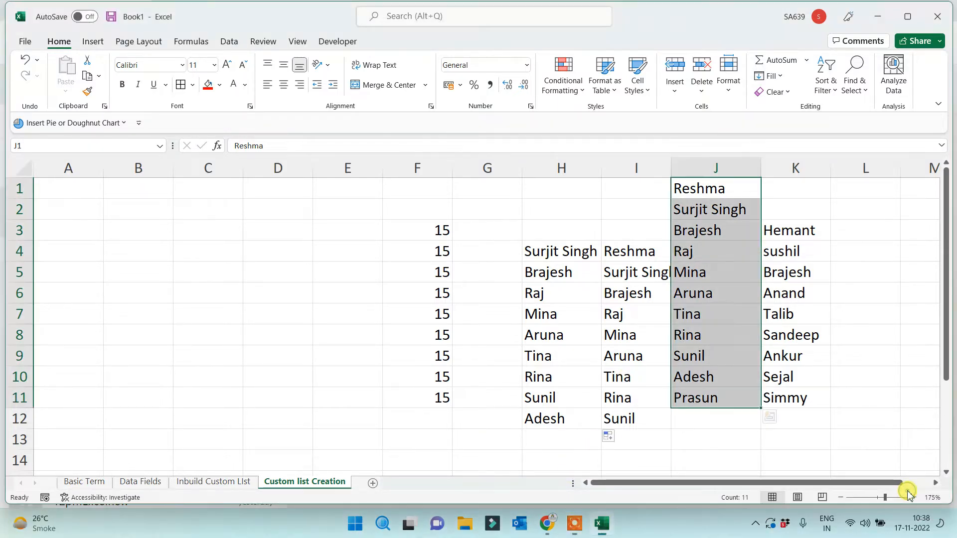
{"action": "left_click", "coordinate": [325, 394]}
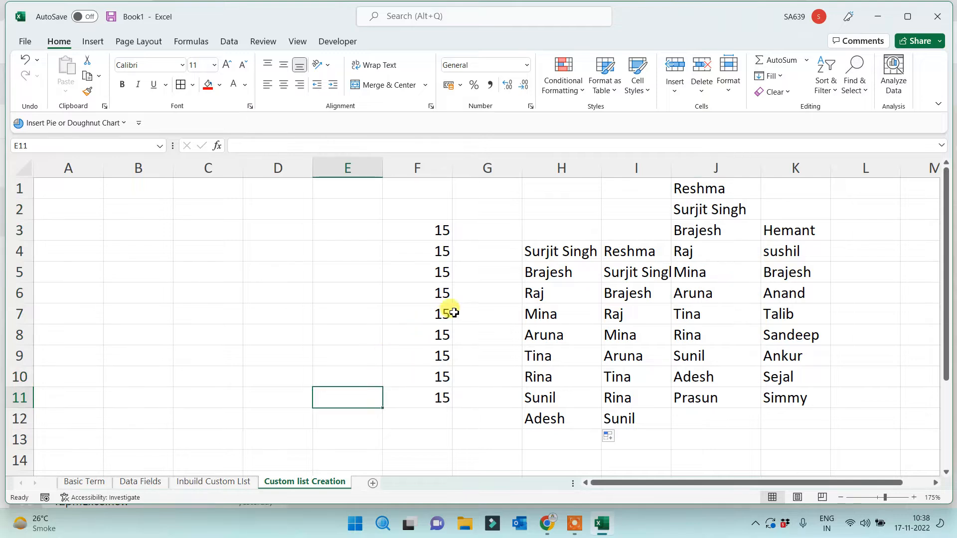
Delete the practice entries in F2:I13
{"action": "left_click_drag", "start_coordinate": [428, 206], "coordinate": [622, 445]}
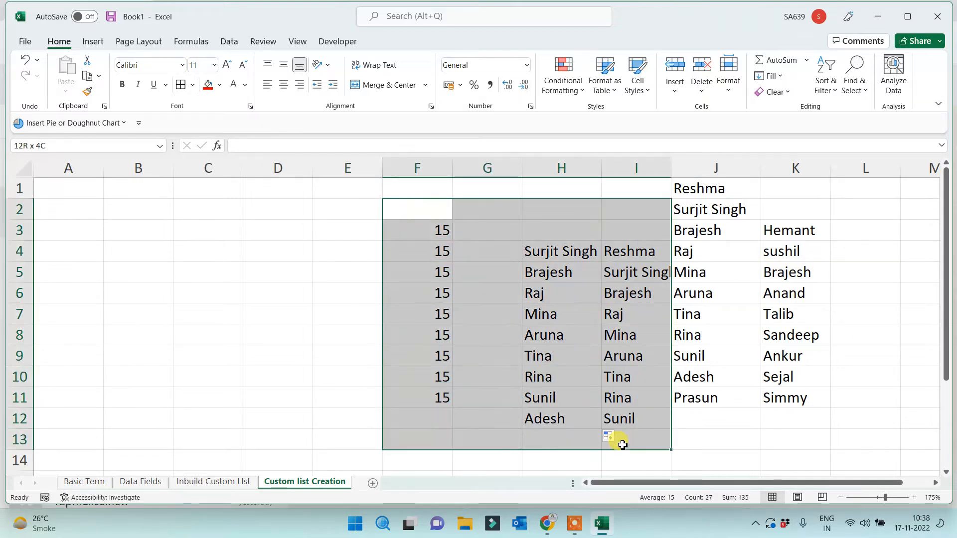
{"action": "key", "text": "Delete"}
{"action": "left_click", "coordinate": [608, 316]}
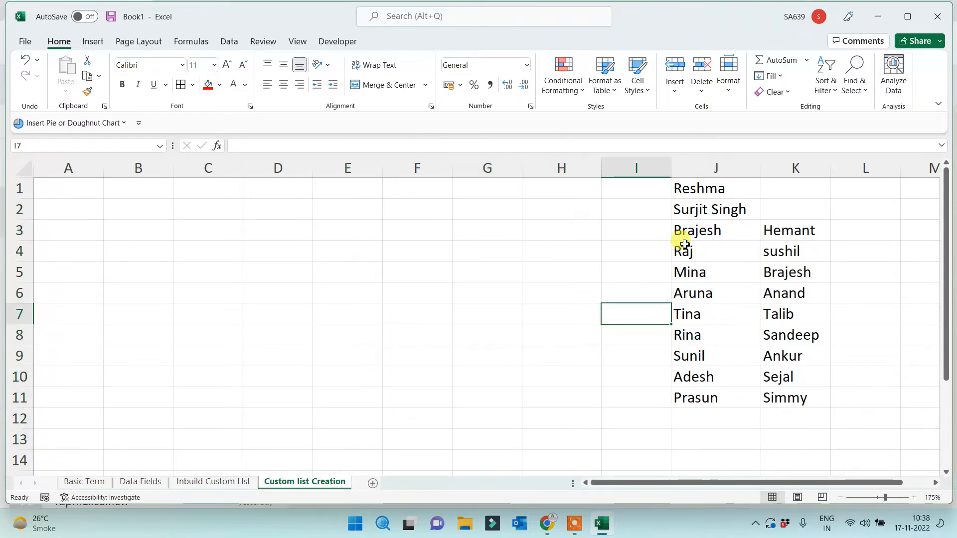
Review the J and K name lists, then select cell A1 for the picture
{"action": "left_click_drag", "start_coordinate": [708, 188], "coordinate": [675, 397]}
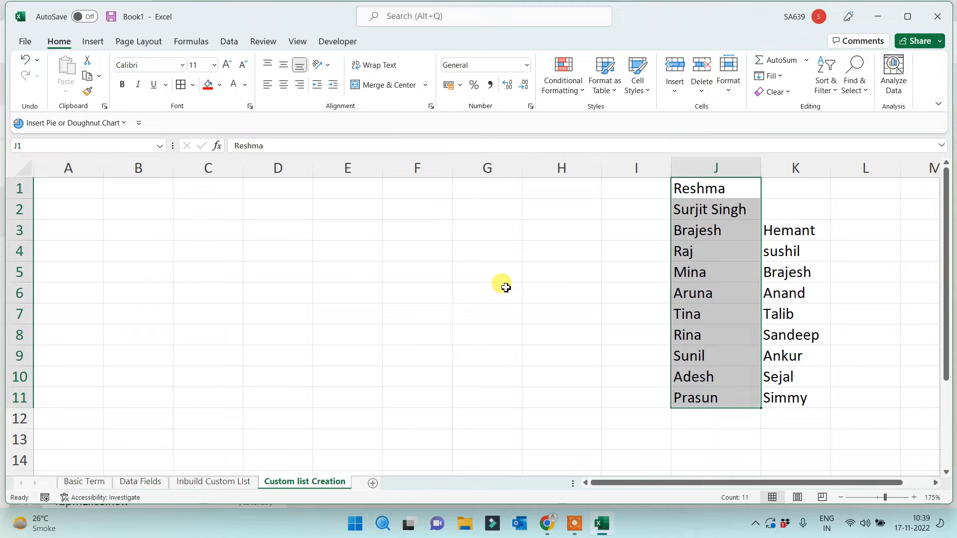
{"action": "left_click_drag", "start_coordinate": [699, 188], "coordinate": [791, 419]}
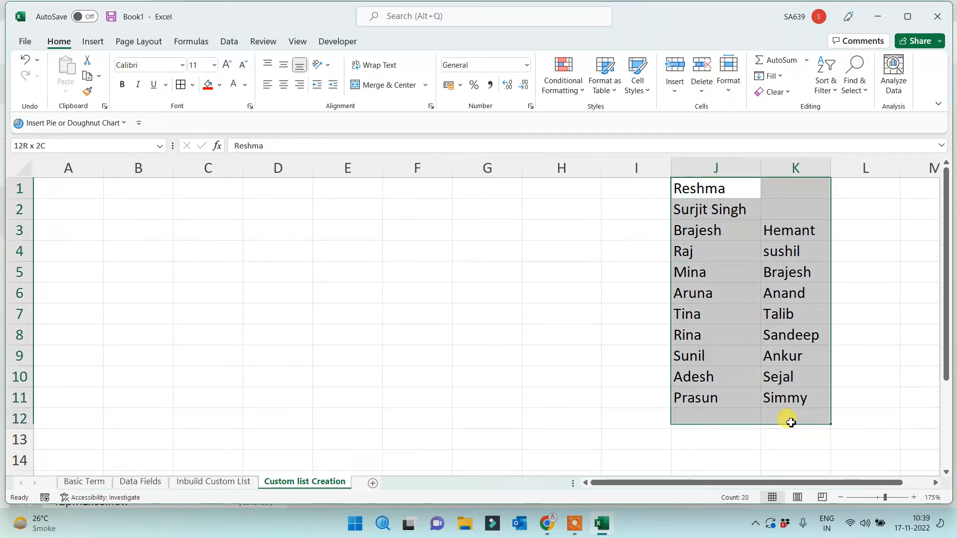
{"action": "left_click", "coordinate": [498, 333]}
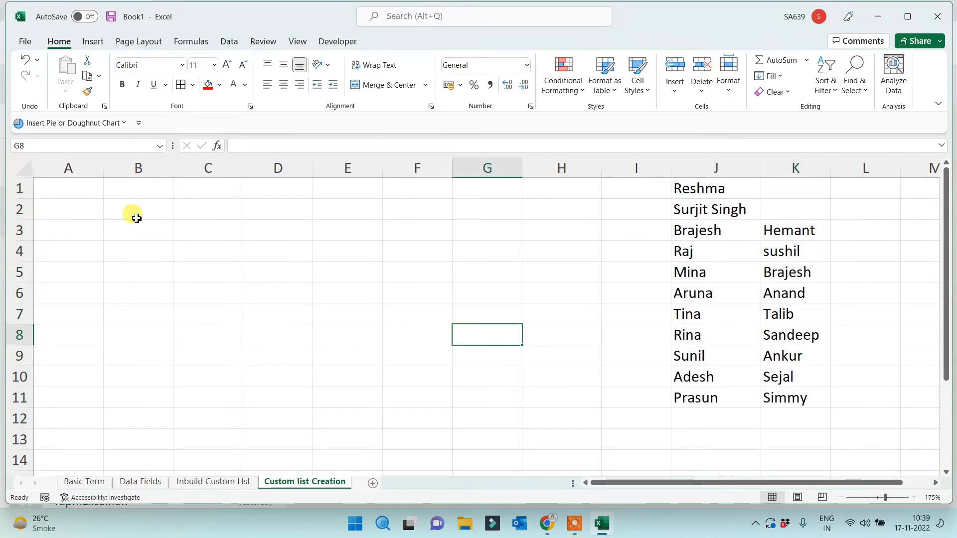
{"action": "left_click", "coordinate": [52, 194]}
Insert '3 How to Create Custom List.JPG' from this device
{"action": "left_click", "coordinate": [92, 42]}
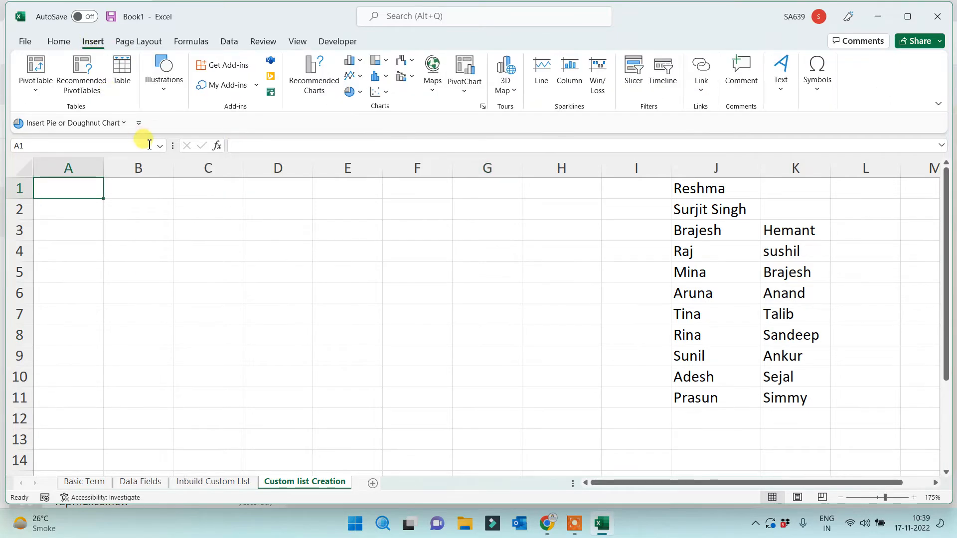
{"action": "left_click", "coordinate": [164, 86]}
{"action": "left_click", "coordinate": [160, 130]}
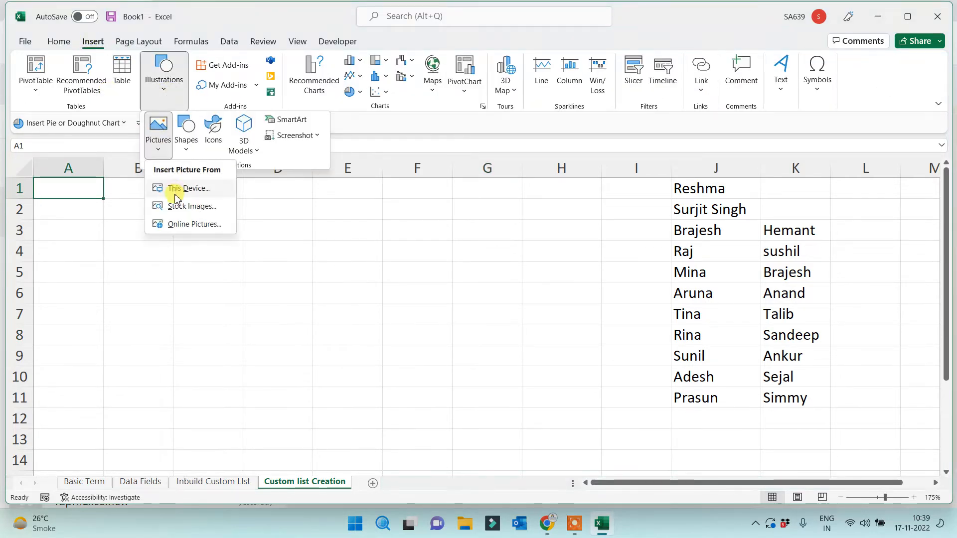
{"action": "left_click", "coordinate": [183, 192]}
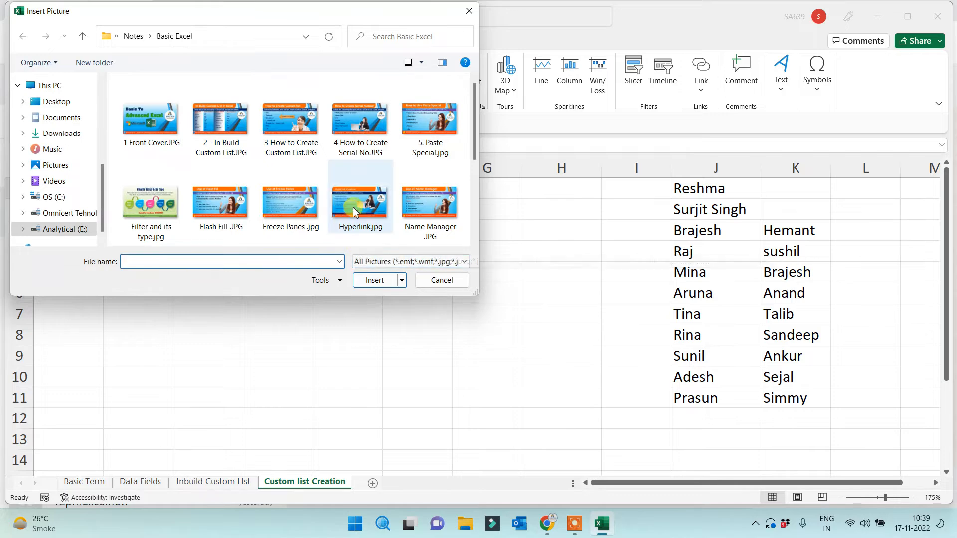
{"action": "double_click", "coordinate": [290, 120]}
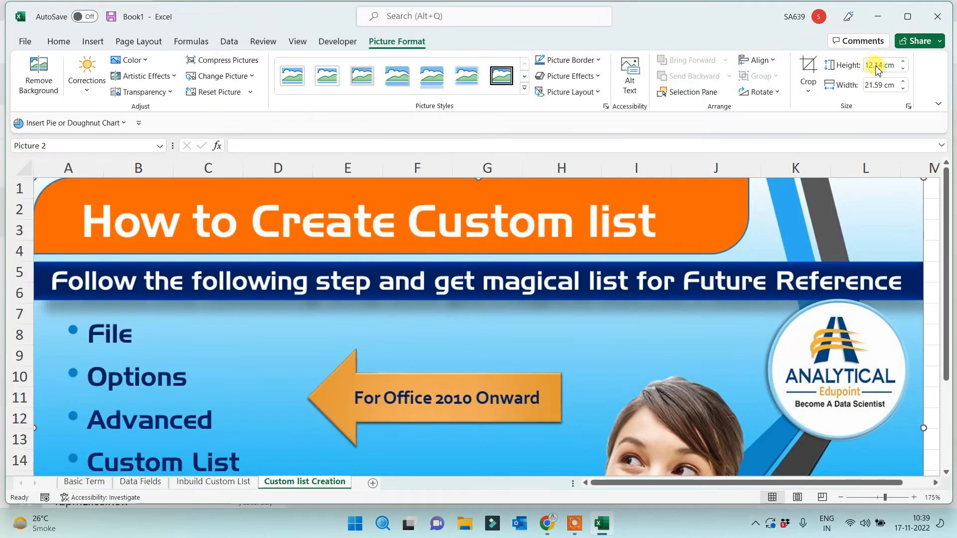
Set the picture height to 7 cm, shrink it slightly and nudge it into place
{"action": "left_click", "coordinate": [880, 64]}
{"action": "type", "text": "7"}
{"action": "key", "text": "Return"}
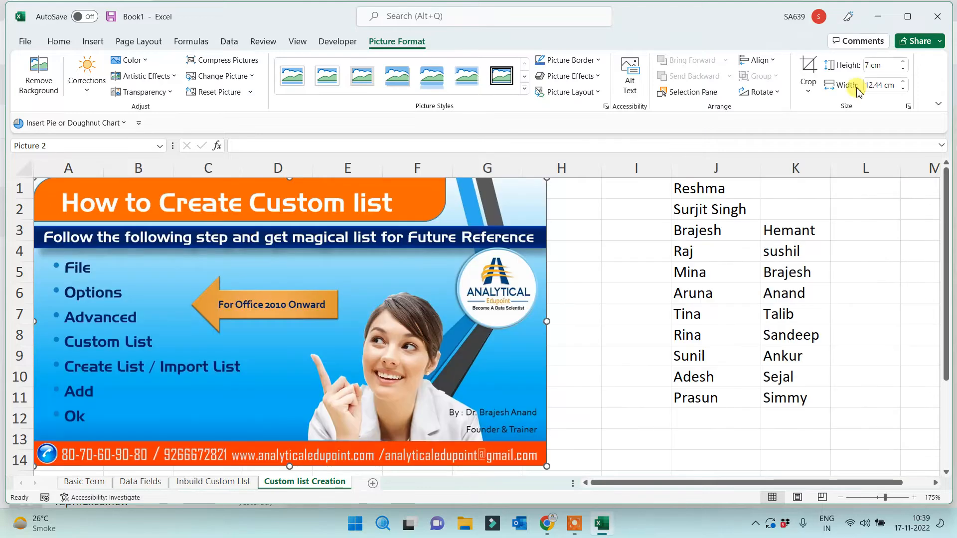
{"action": "left_click_drag", "start_coordinate": [547, 467], "coordinate": [528, 456]}
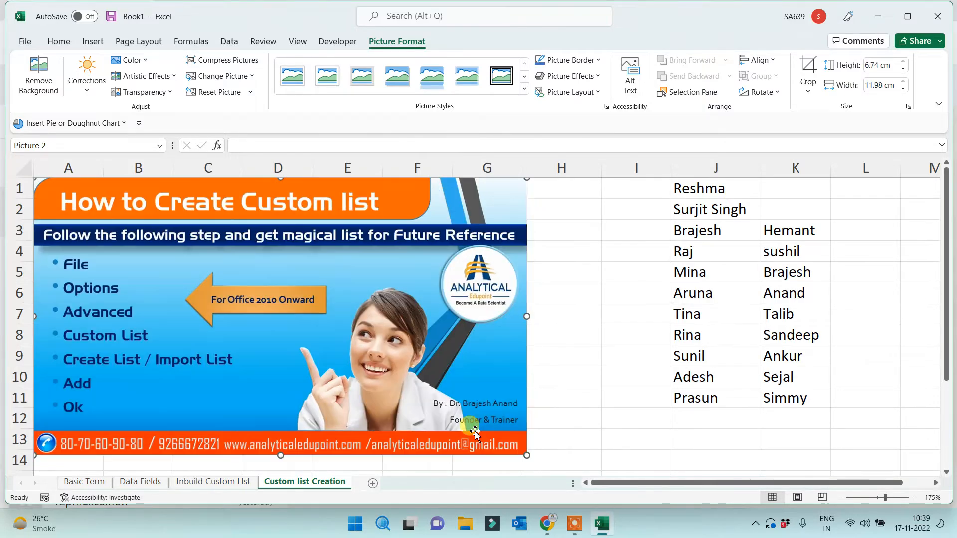
{"action": "left_click_drag", "start_coordinate": [332, 370], "coordinate": [340, 374]}
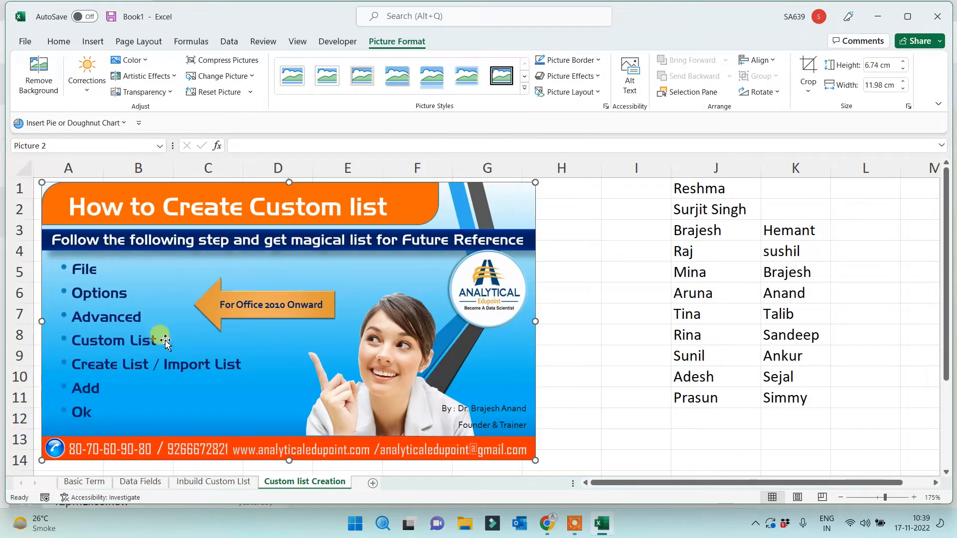
{"action": "left_click", "coordinate": [613, 397]}
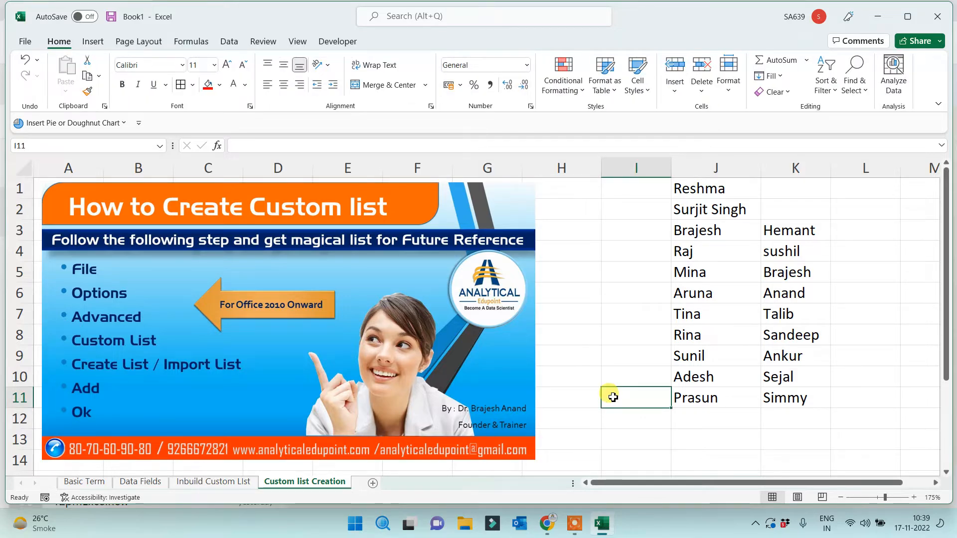
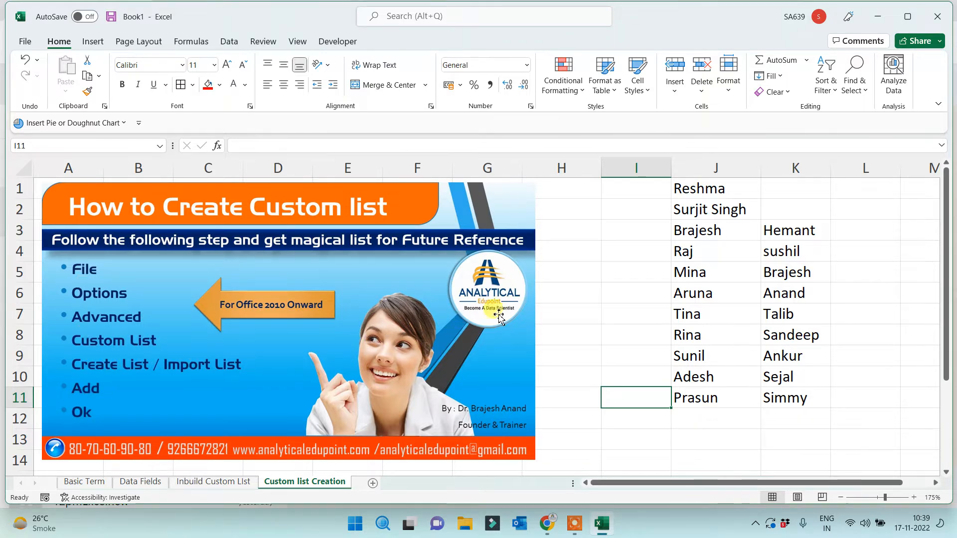
Review the names in column J, checking Tina in J7 and the empty J12
{"action": "left_click", "coordinate": [609, 299]}
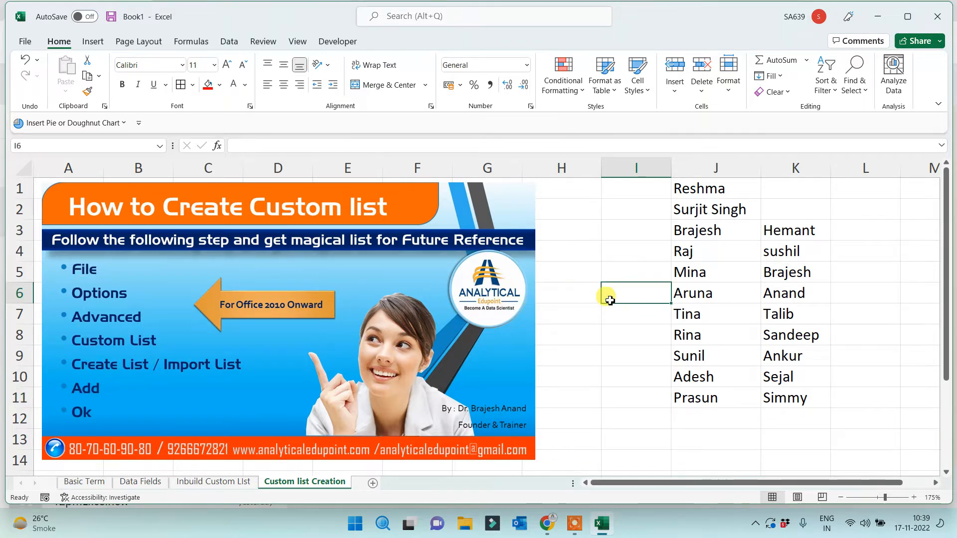
{"action": "left_click_drag", "start_coordinate": [718, 188], "coordinate": [648, 407]}
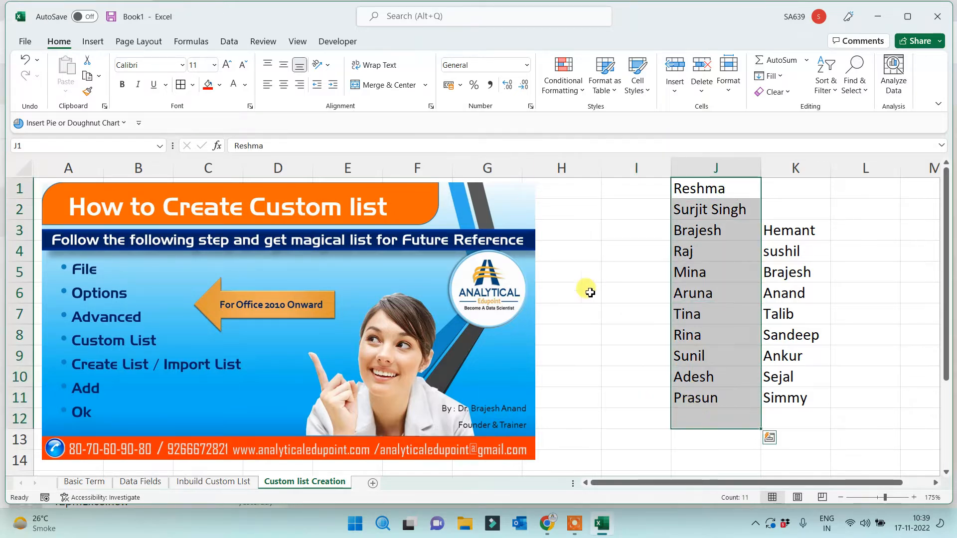
{"action": "left_click", "coordinate": [629, 341]}
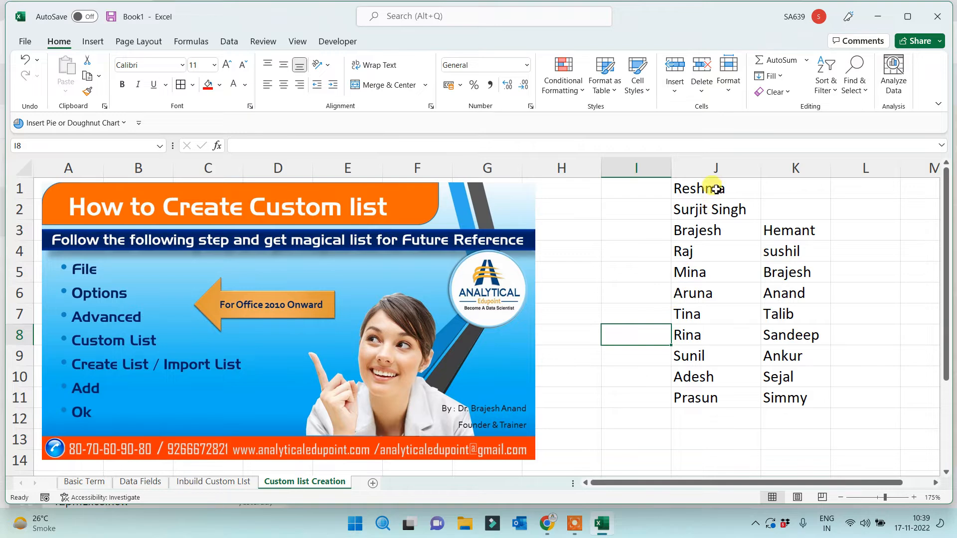
{"action": "left_click_drag", "start_coordinate": [712, 188], "coordinate": [690, 391]}
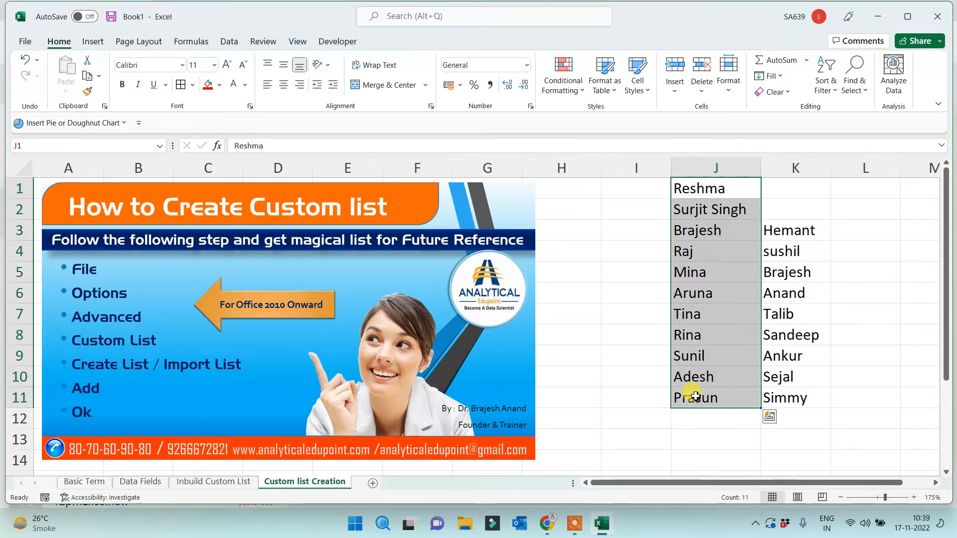
{"action": "left_click", "coordinate": [702, 314]}
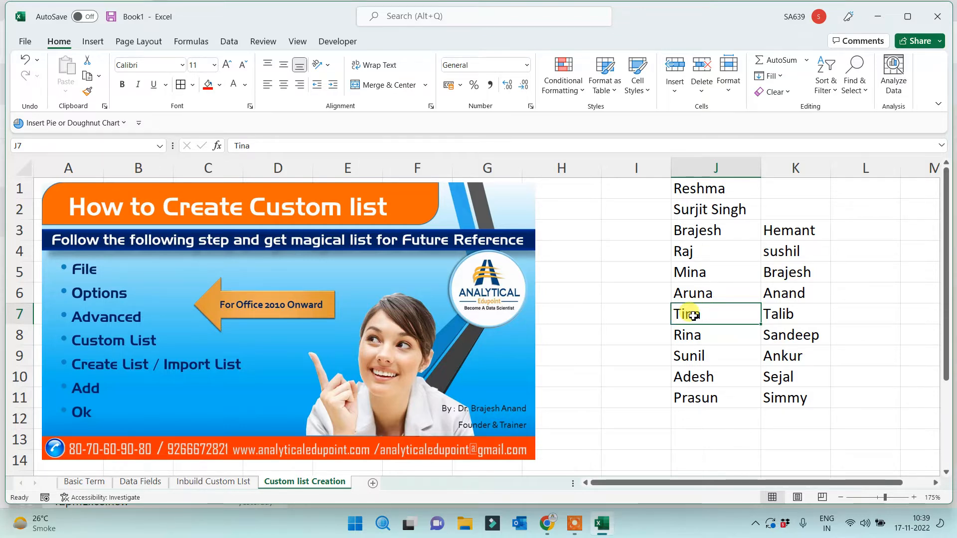
{"action": "left_click", "coordinate": [692, 418]}
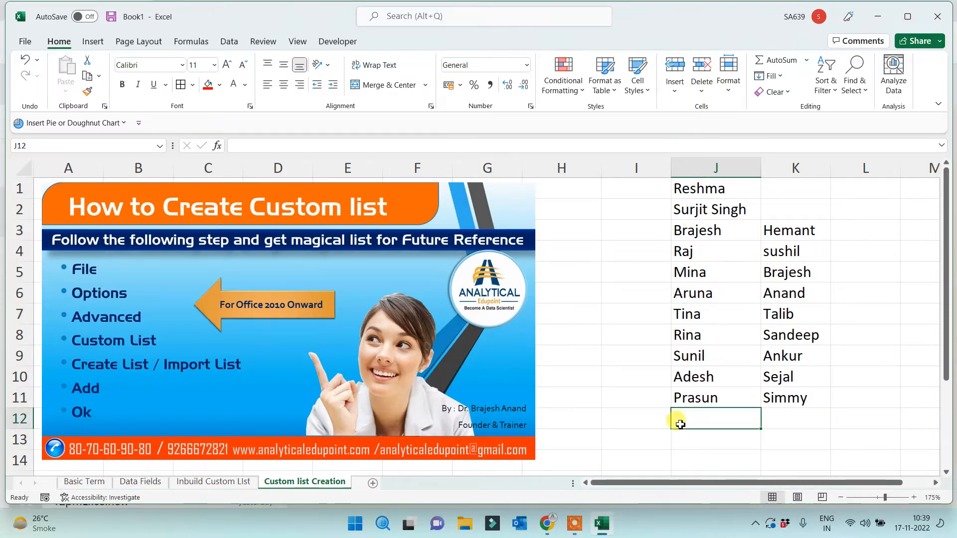
Append Barkha after Prasun in the saved custom list starting with Reshma
{"action": "left_click", "coordinate": [25, 41]}
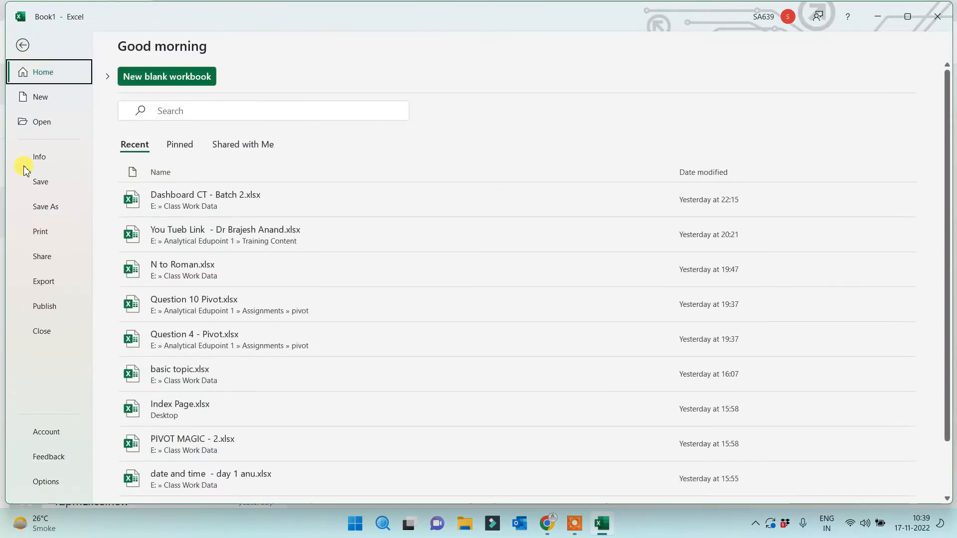
{"action": "left_click", "coordinate": [44, 480]}
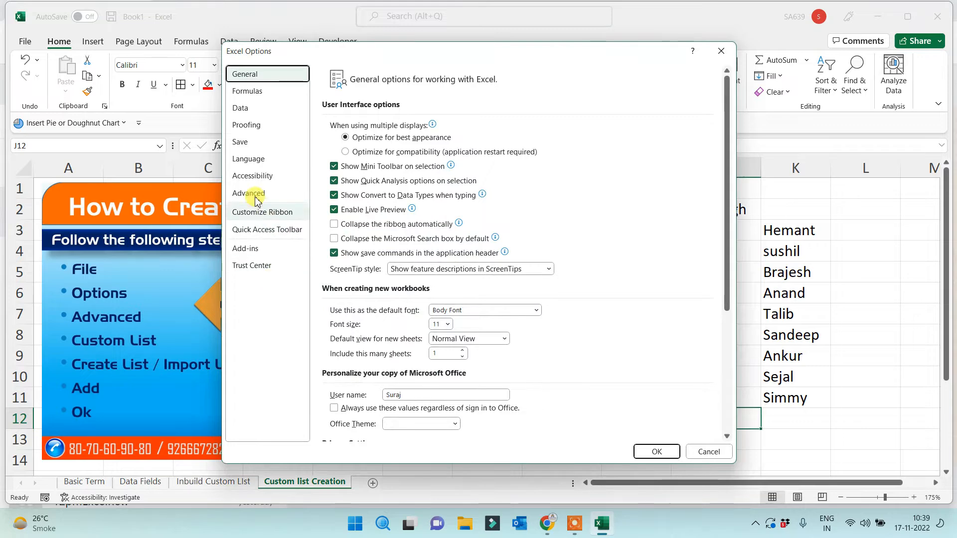
{"action": "left_click", "coordinate": [255, 195]}
{"action": "left_click_drag", "start_coordinate": [729, 133], "coordinate": [694, 412]}
{"action": "left_click", "coordinate": [523, 313]}
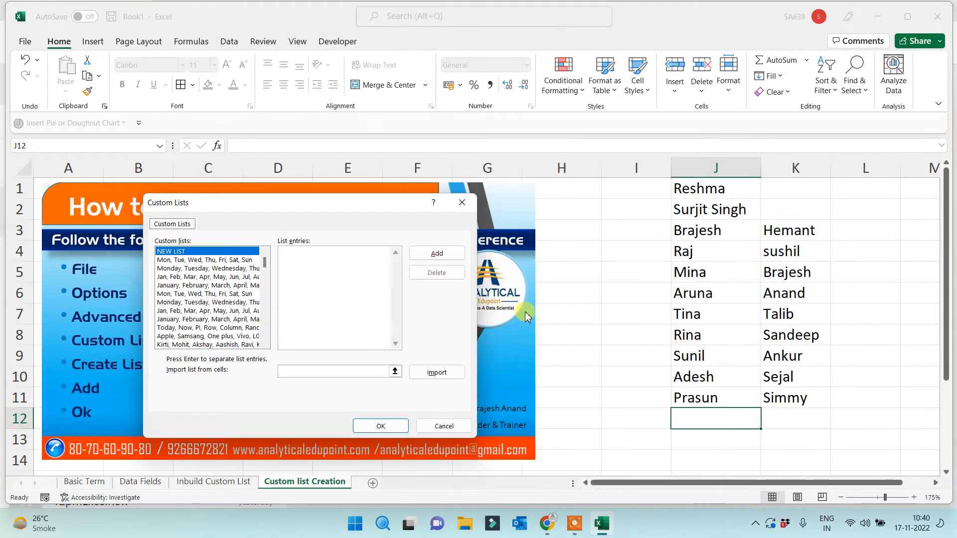
{"action": "left_click_drag", "start_coordinate": [268, 269], "coordinate": [263, 333]}
{"action": "left_click", "coordinate": [242, 344]}
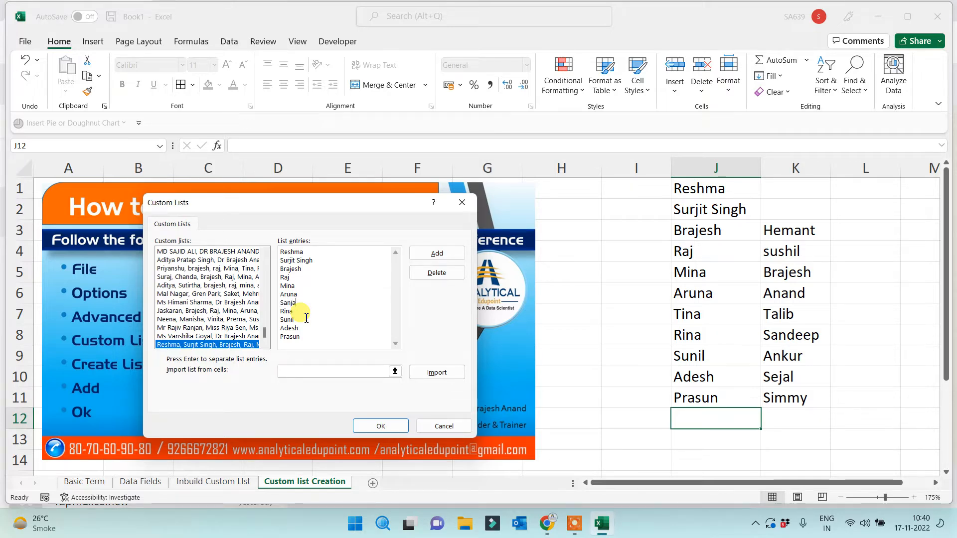
{"action": "left_click", "coordinate": [300, 337]}
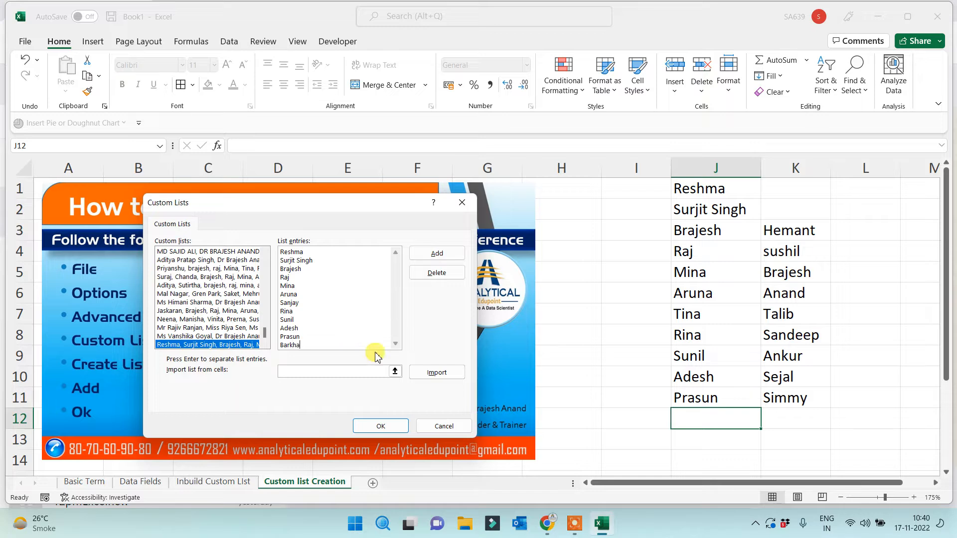
{"action": "left_click", "coordinate": [435, 257]}
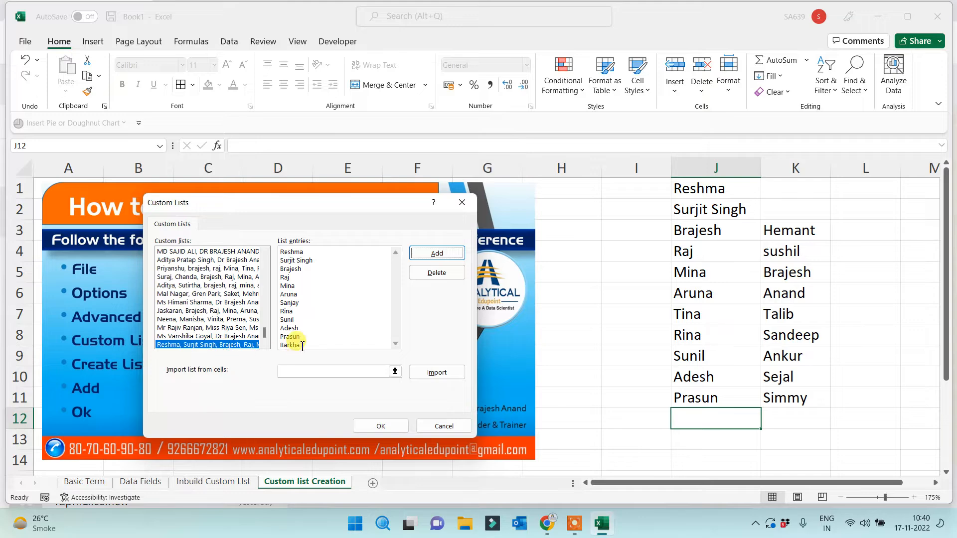
{"action": "left_click", "coordinate": [392, 427]}
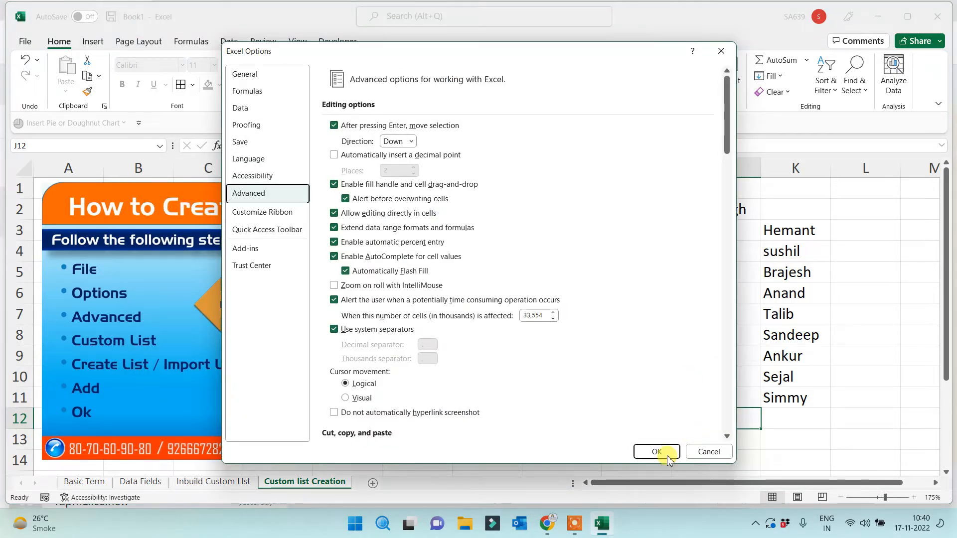
{"action": "left_click", "coordinate": [663, 451]}
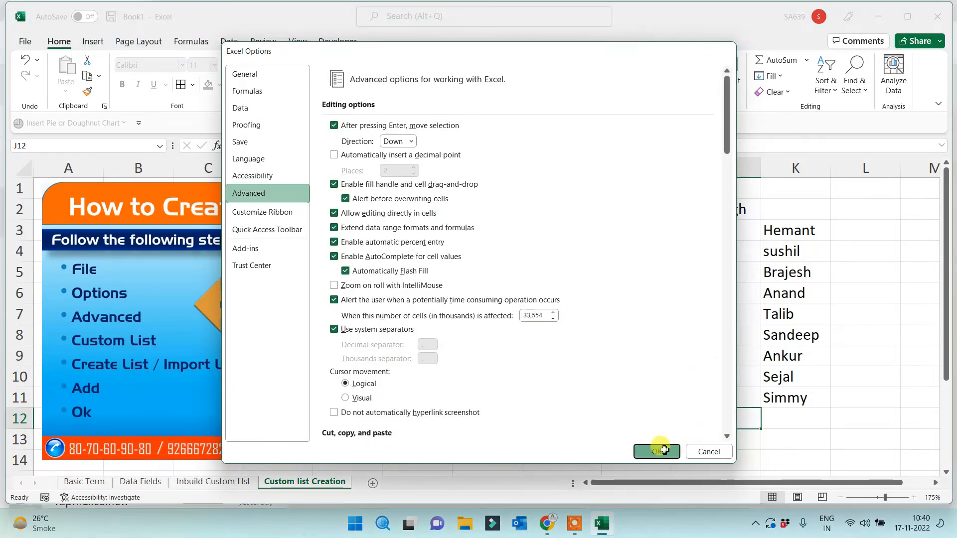
{"action": "left_click", "coordinate": [698, 189]}
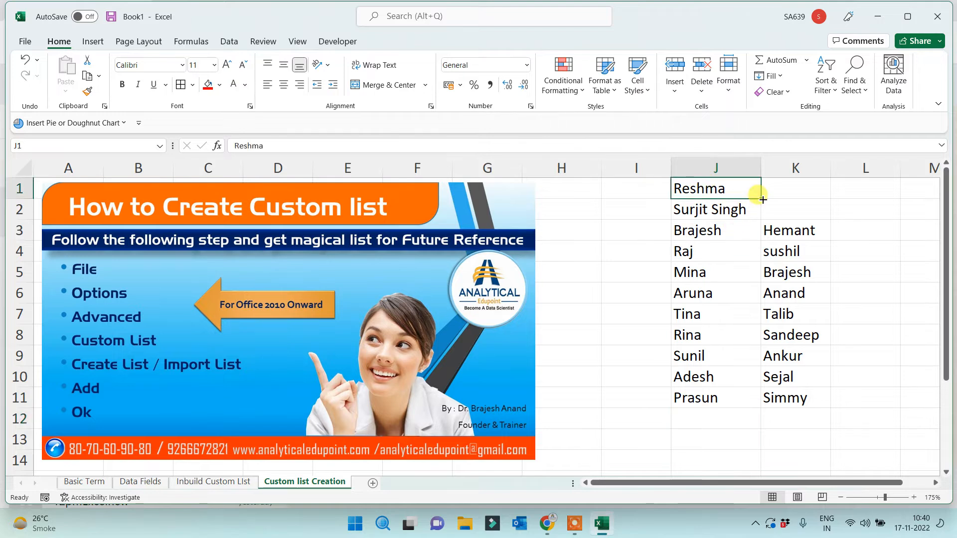
Refill J1 down to J12 so Sanjay shows in J7 and Barkha ends the list in J12
{"action": "left_click_drag", "start_coordinate": [762, 199], "coordinate": [737, 427]}
{"action": "left_click", "coordinate": [703, 315]}
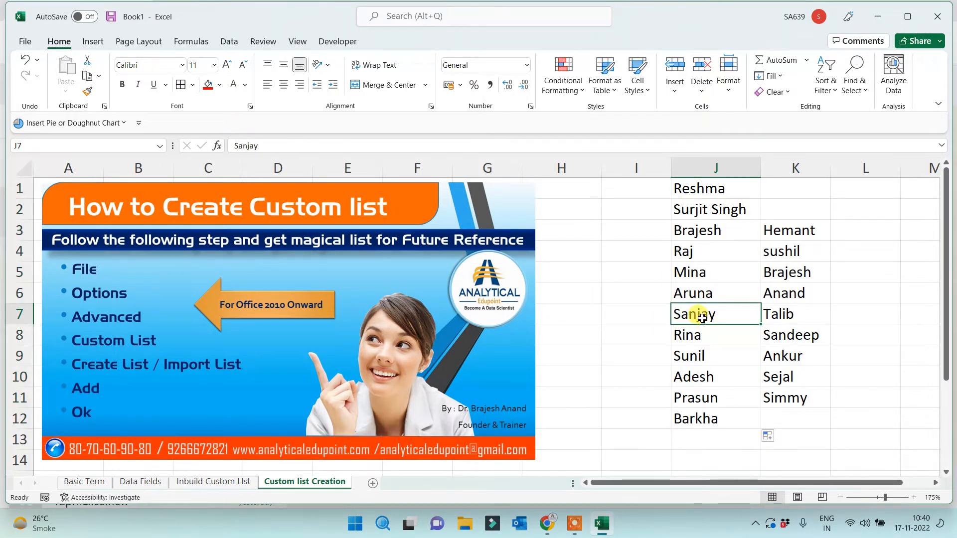
{"action": "left_click_drag", "start_coordinate": [716, 398], "coordinate": [710, 421]}
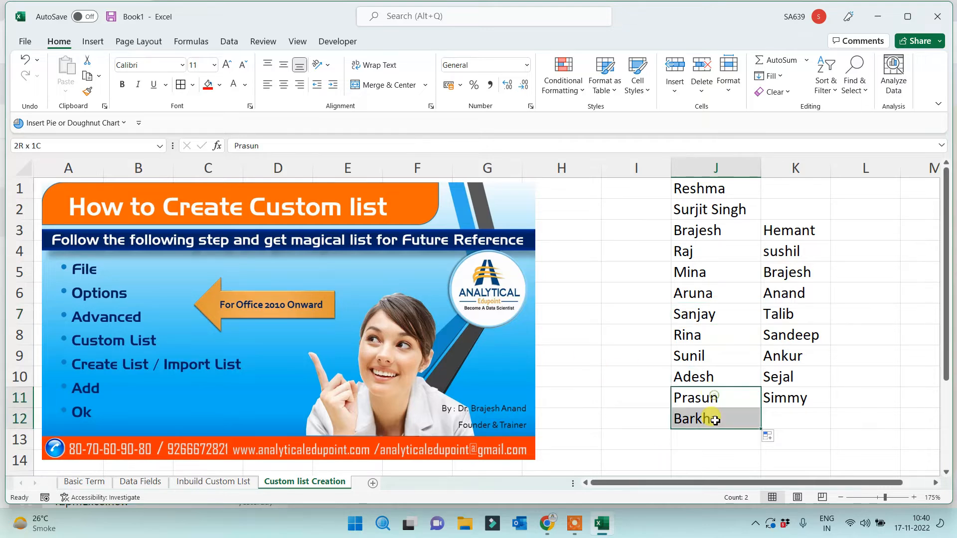
{"action": "left_click", "coordinate": [593, 447]}
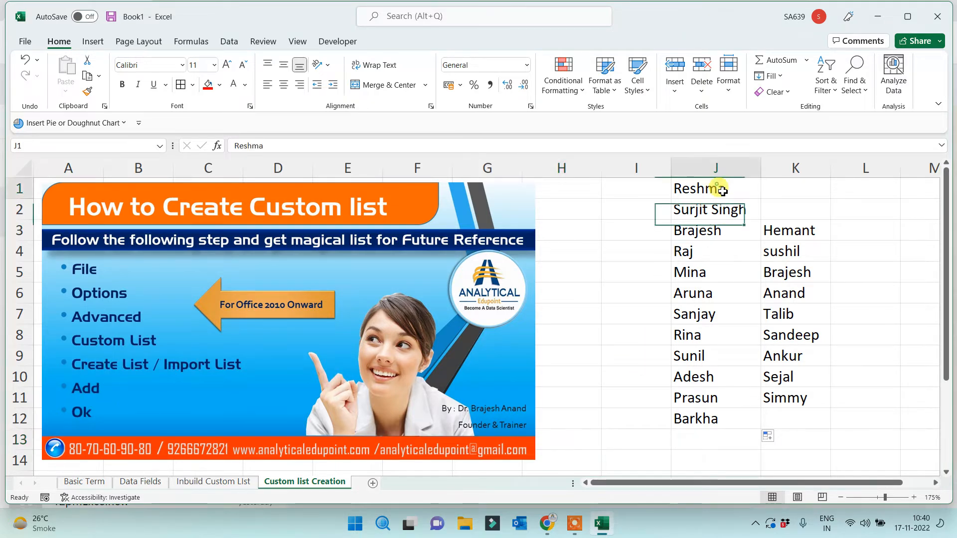
{"action": "left_click_drag", "start_coordinate": [692, 187], "coordinate": [727, 397]}
{"action": "left_click", "coordinate": [637, 361]}
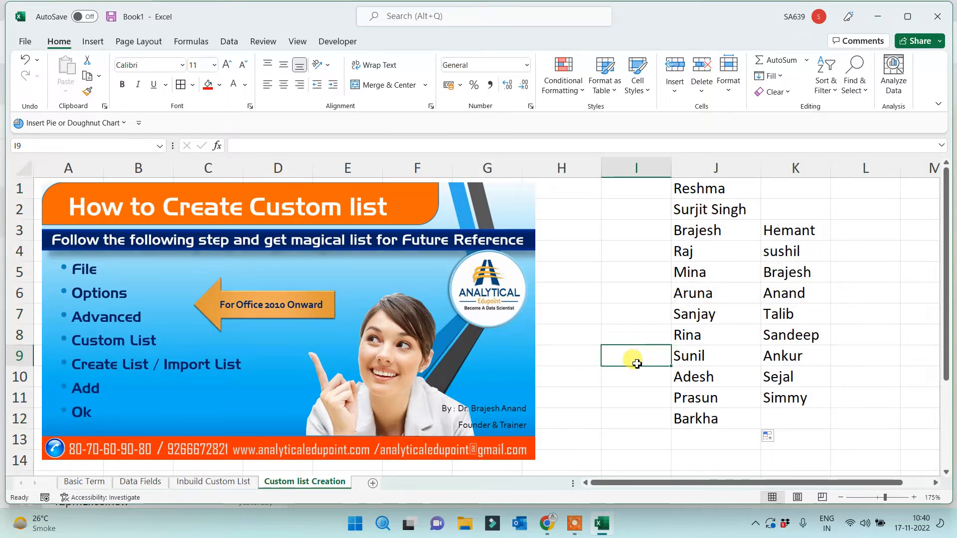
Add a custom list of Mike, Keyboard, Mouse, Laptop, Desktop, Speaker and Printer
{"action": "left_click", "coordinate": [25, 41]}
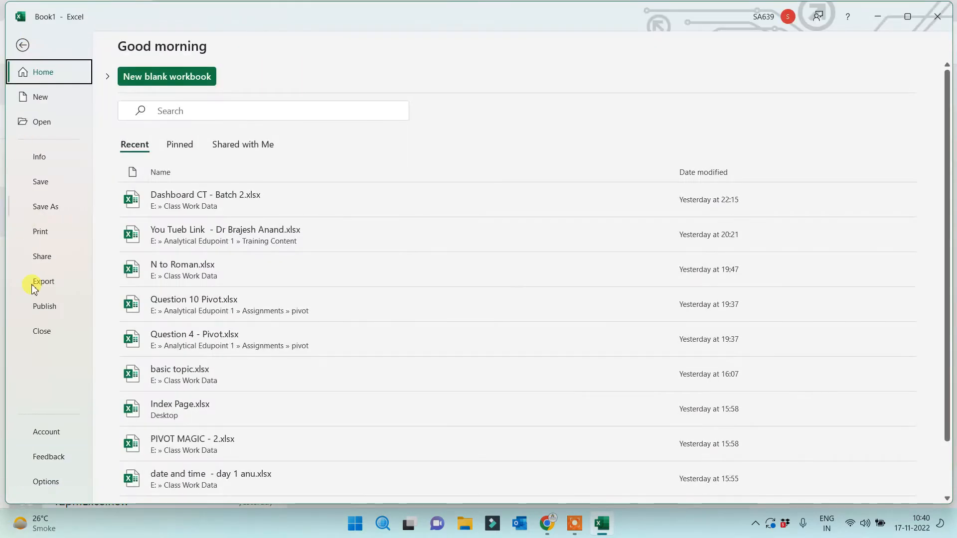
{"action": "left_click", "coordinate": [46, 481]}
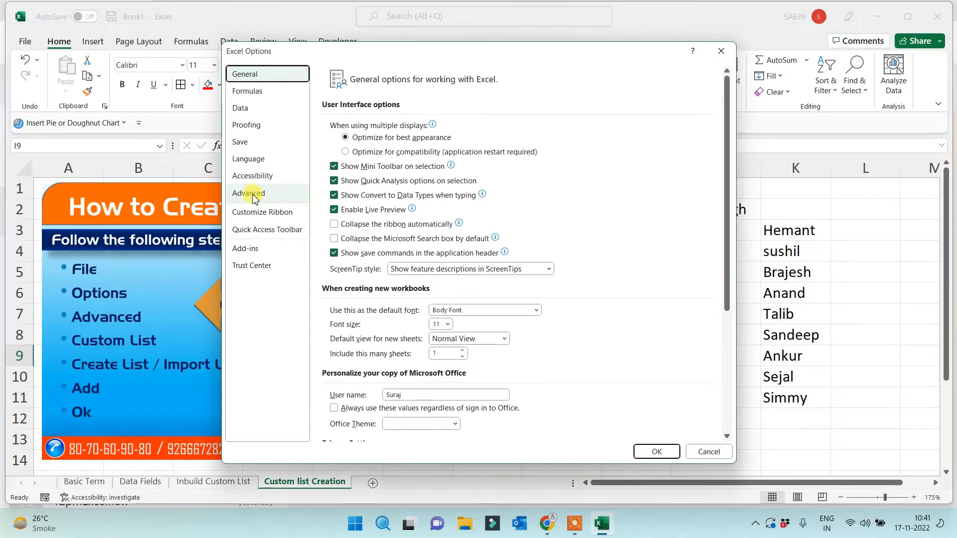
{"action": "left_click", "coordinate": [251, 193]}
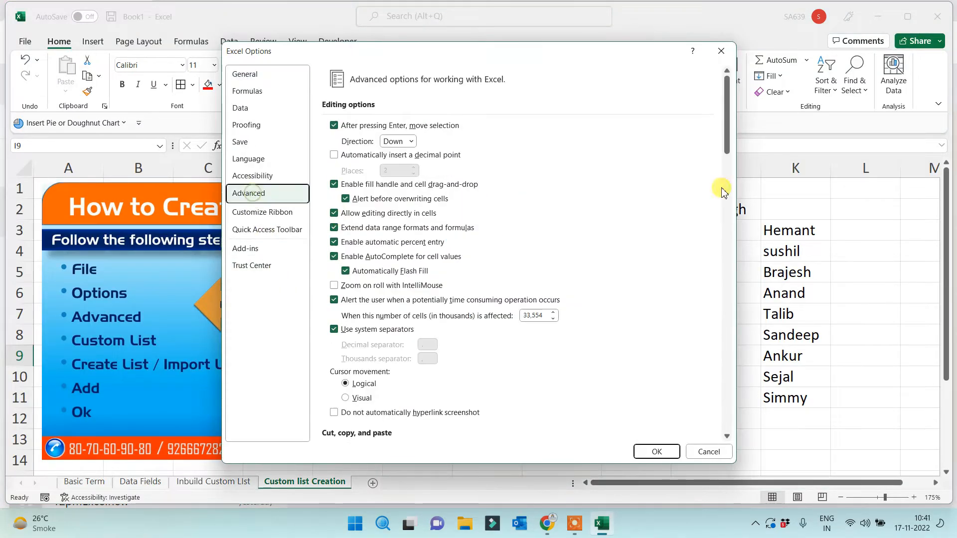
{"action": "left_click_drag", "start_coordinate": [727, 135], "coordinate": [727, 408]}
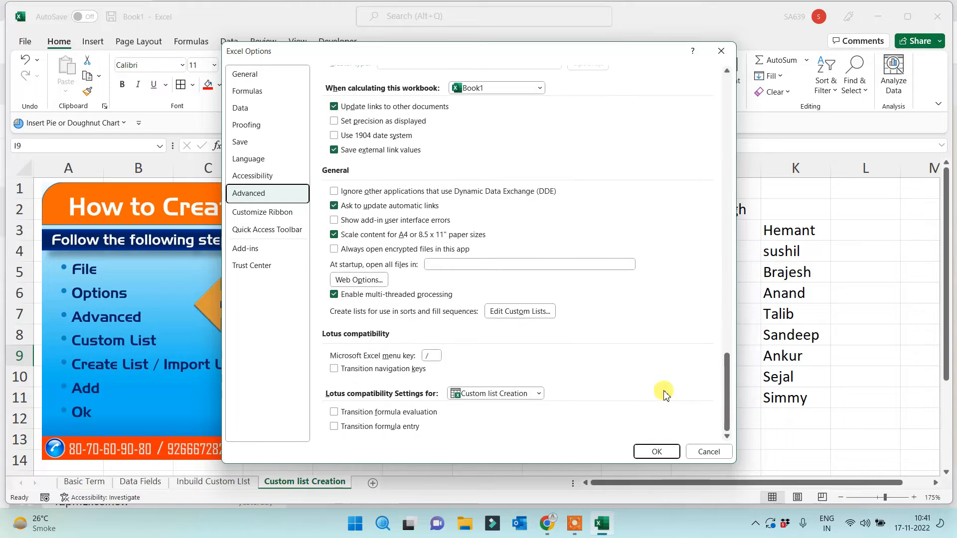
{"action": "left_click", "coordinate": [518, 311]}
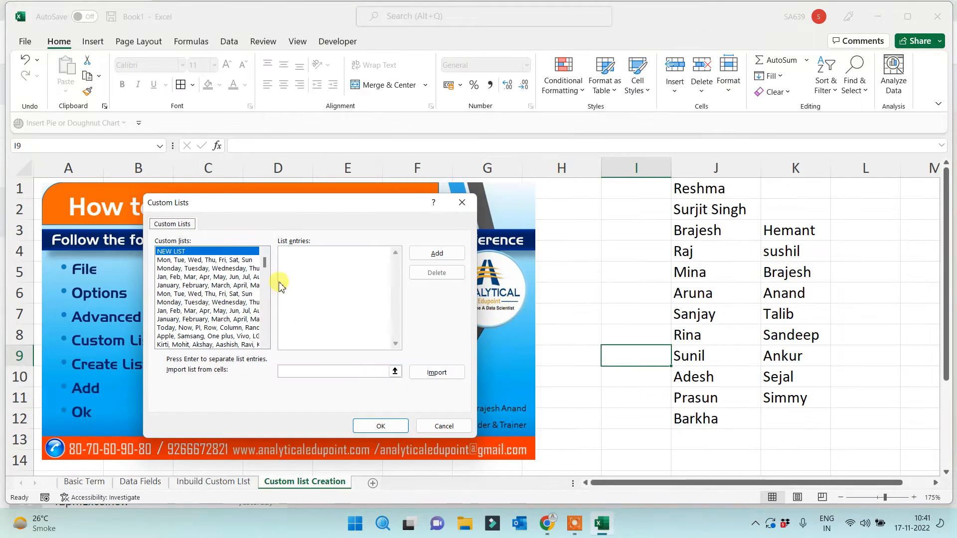
{"action": "left_click", "coordinate": [300, 267]}
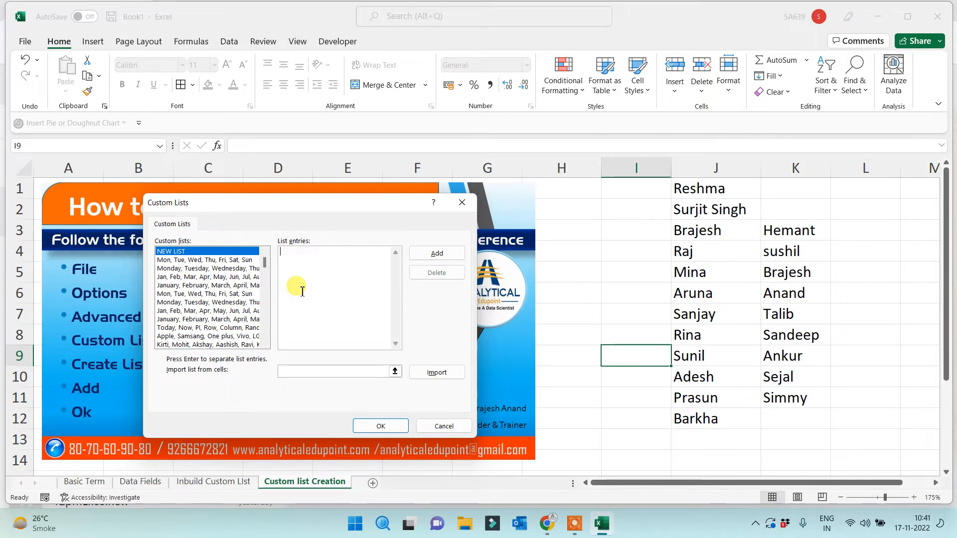
{"action": "type", "text": "Mike"}
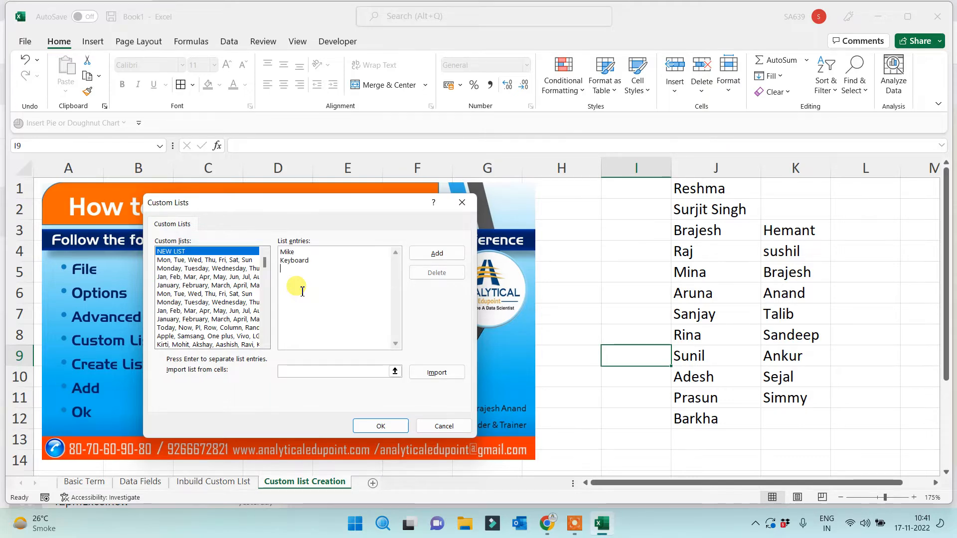
{"action": "type", "text": " Ke"}
{"action": "key", "text": "Return"}
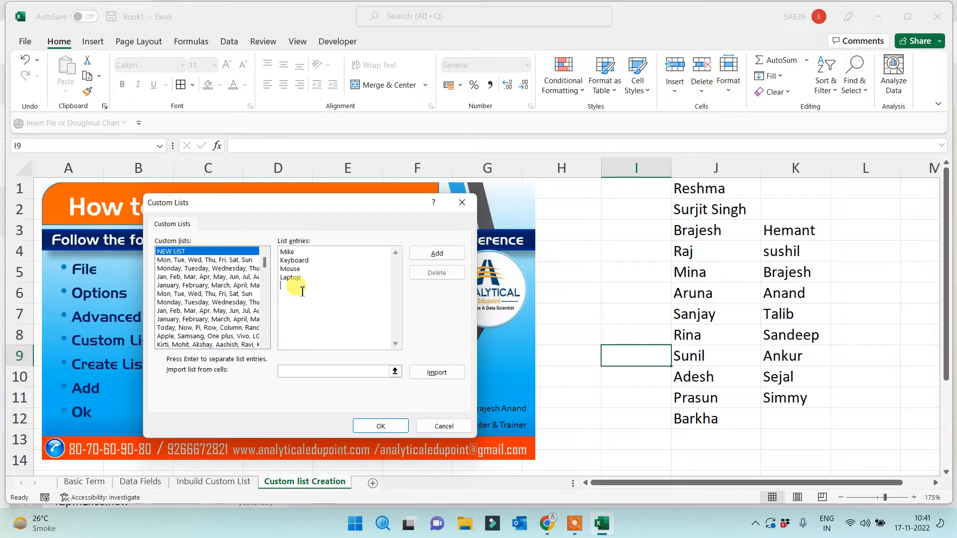
{"action": "type", "text": "Desktop"}
{"action": "key", "text": "Return"}
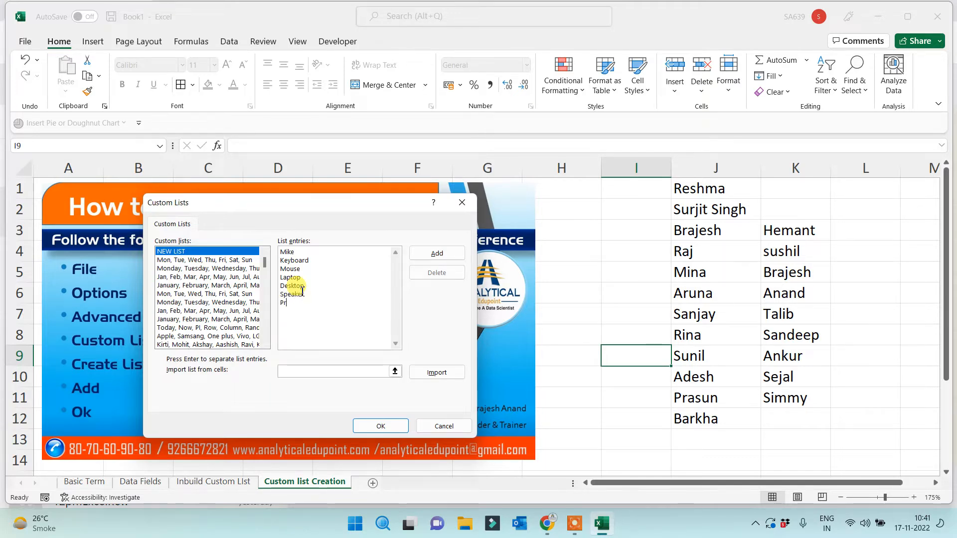
{"action": "type", "text": "inter"}
{"action": "left_click", "coordinate": [434, 255]}
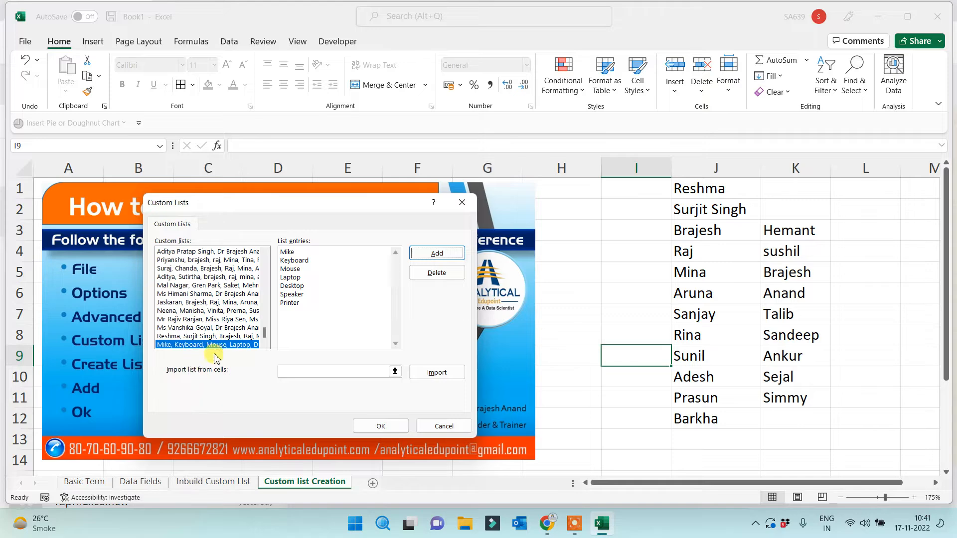
{"action": "left_click", "coordinate": [381, 427]}
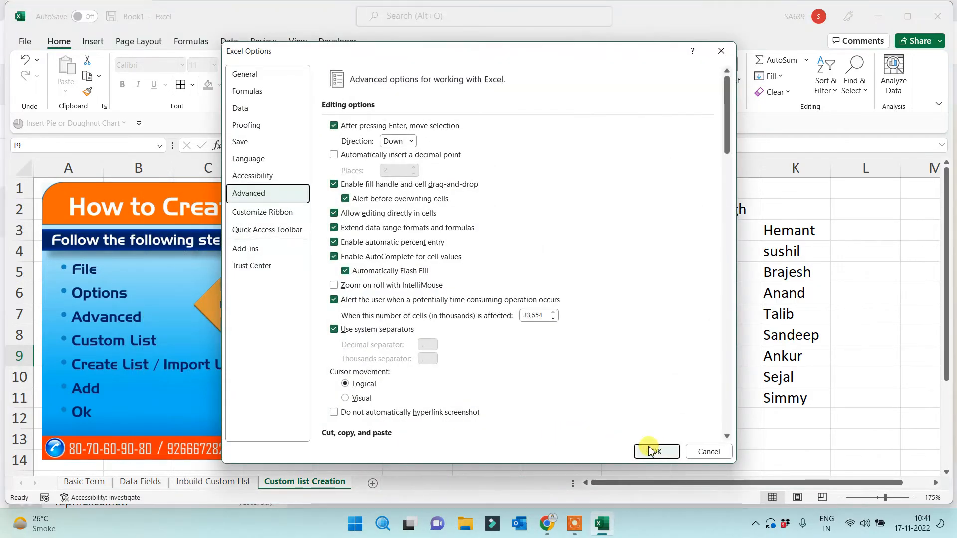
Close Excel Options with OK, returning to the Custom list Creation sheet
{"action": "left_click", "coordinate": [654, 450]}
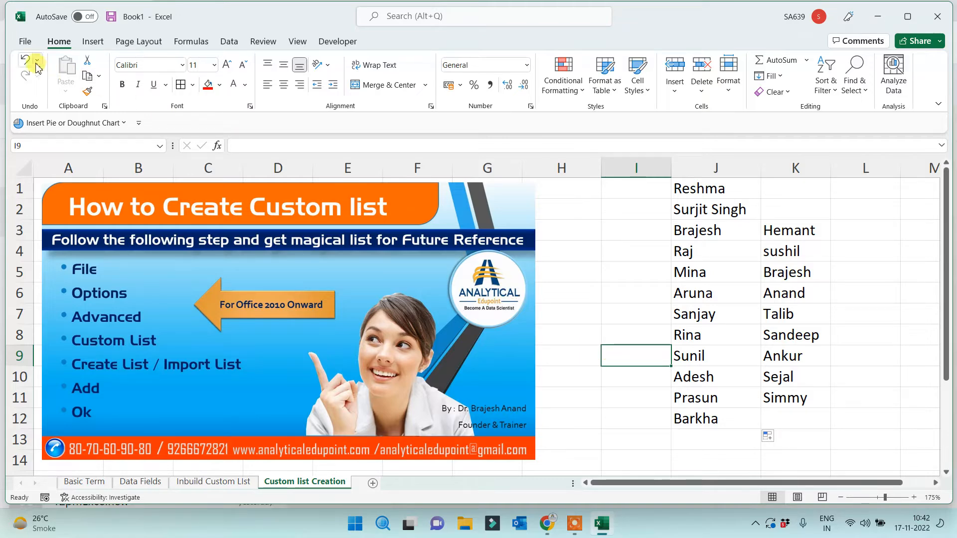
Open the custom lists editor and delete the first unwanted list of names
{"action": "left_click", "coordinate": [25, 42]}
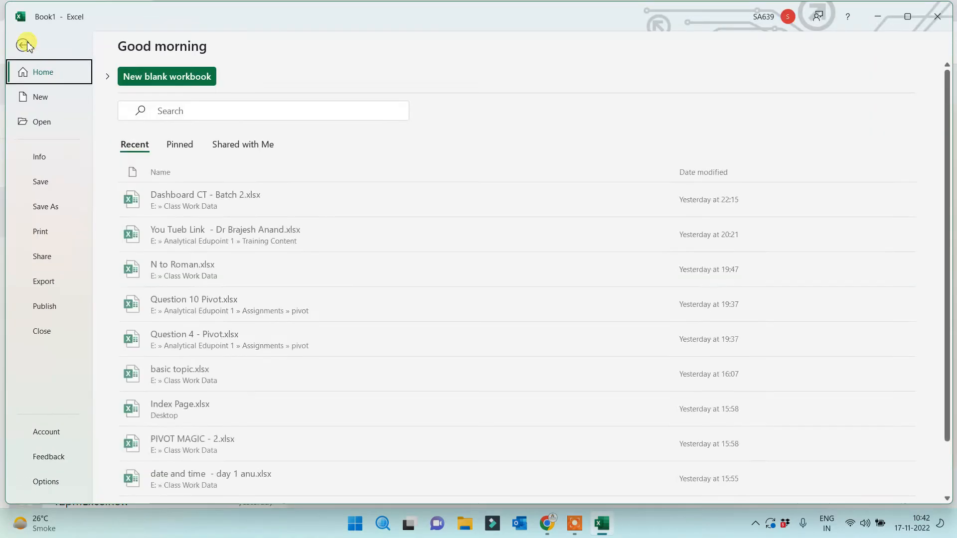
{"action": "left_click", "coordinate": [46, 481]}
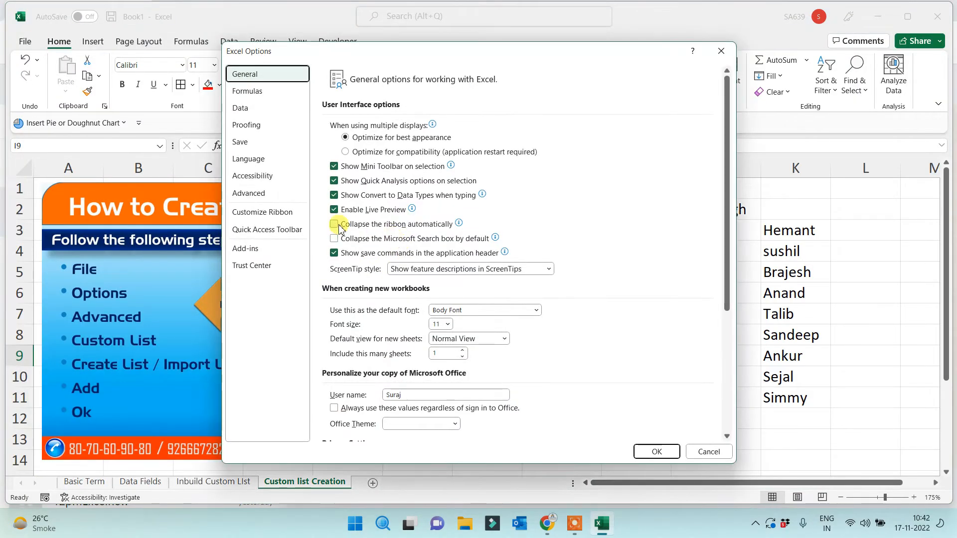
{"action": "left_click", "coordinate": [264, 192]}
{"action": "left_click_drag", "start_coordinate": [727, 137], "coordinate": [726, 439]}
{"action": "left_click", "coordinate": [527, 317]}
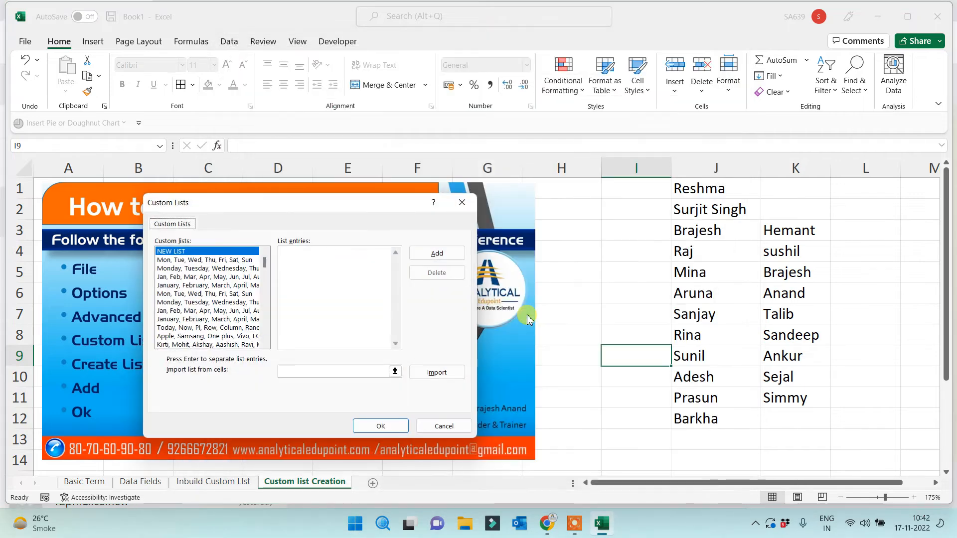
{"action": "left_click_drag", "start_coordinate": [264, 262], "coordinate": [263, 355]}
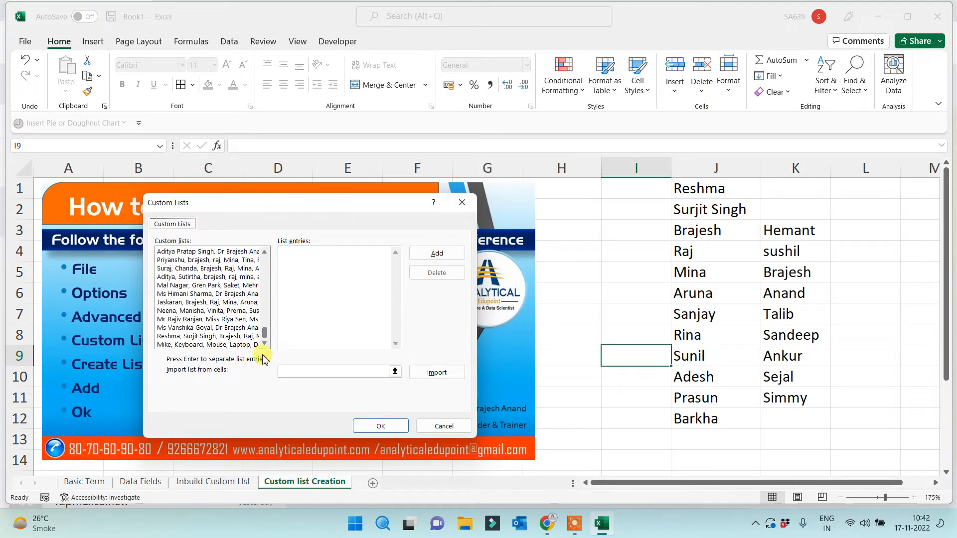
{"action": "left_click", "coordinate": [183, 295]}
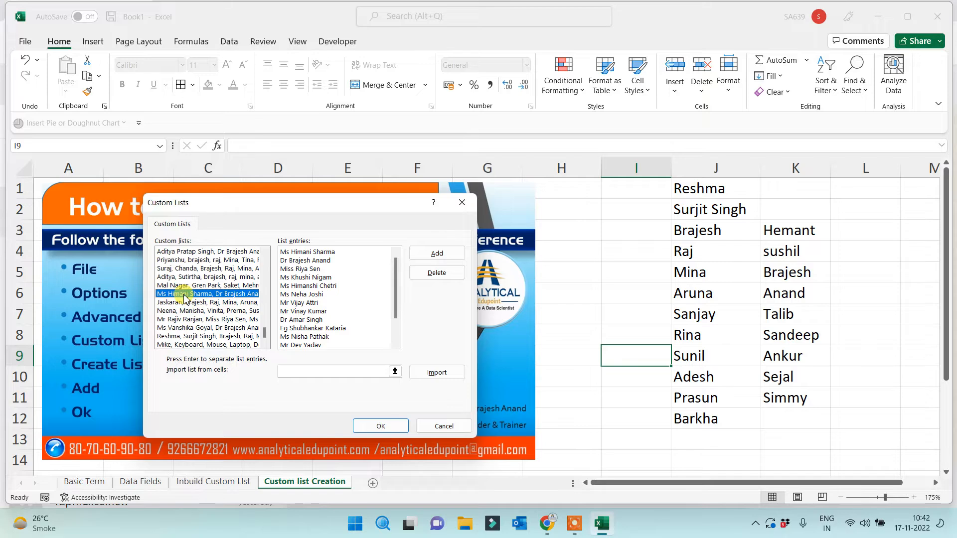
{"action": "left_click", "coordinate": [437, 273]}
{"action": "left_click", "coordinate": [454, 293]}
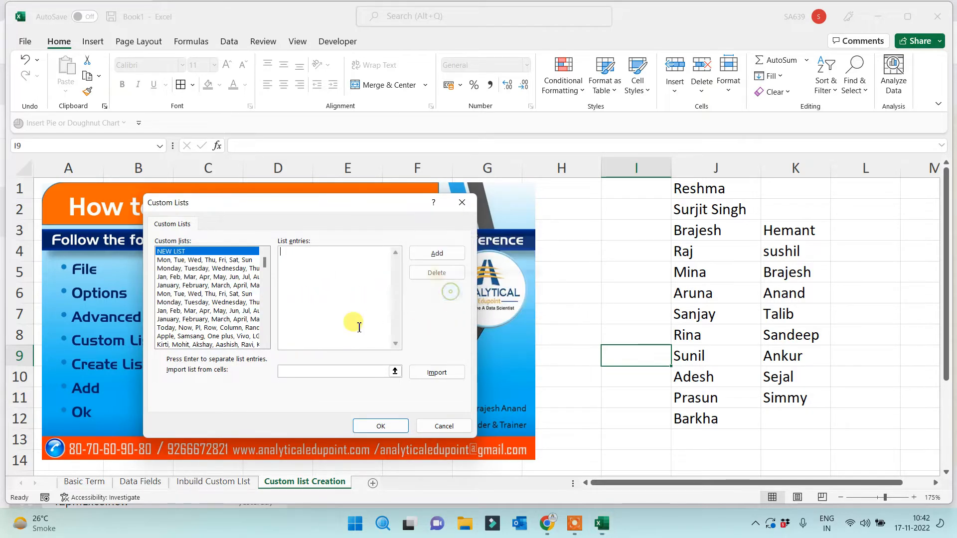
Delete the first-names list and two four-name custom lists
{"action": "left_click", "coordinate": [220, 338]}
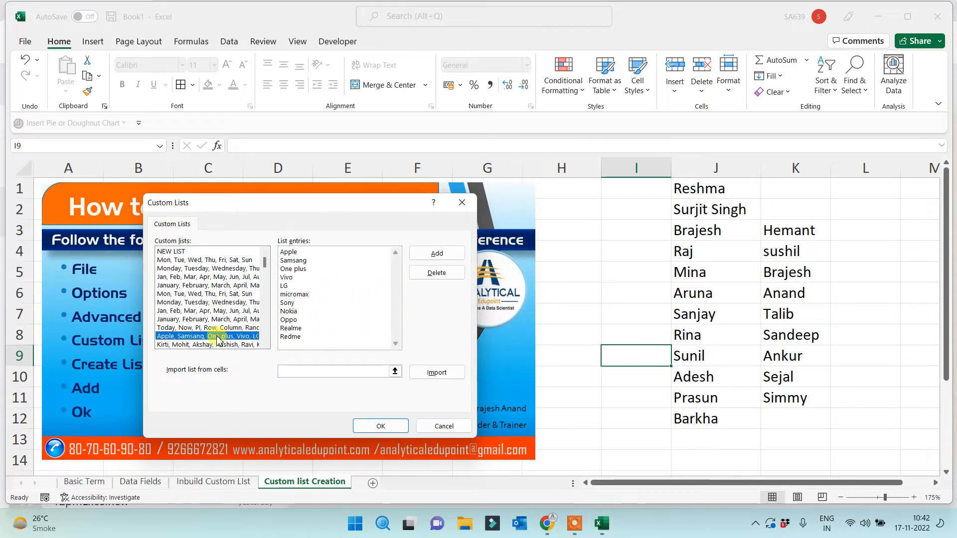
{"action": "left_click", "coordinate": [215, 344]}
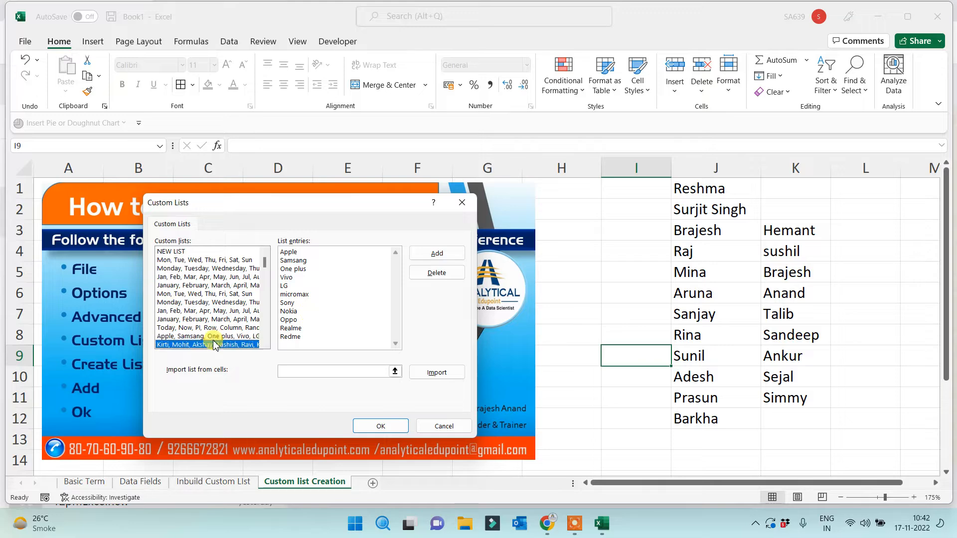
{"action": "left_click", "coordinate": [435, 272]}
{"action": "left_click", "coordinate": [459, 294]}
{"action": "scroll", "coordinate": [252, 312], "scroll_direction": "down", "scroll_amount": 5}
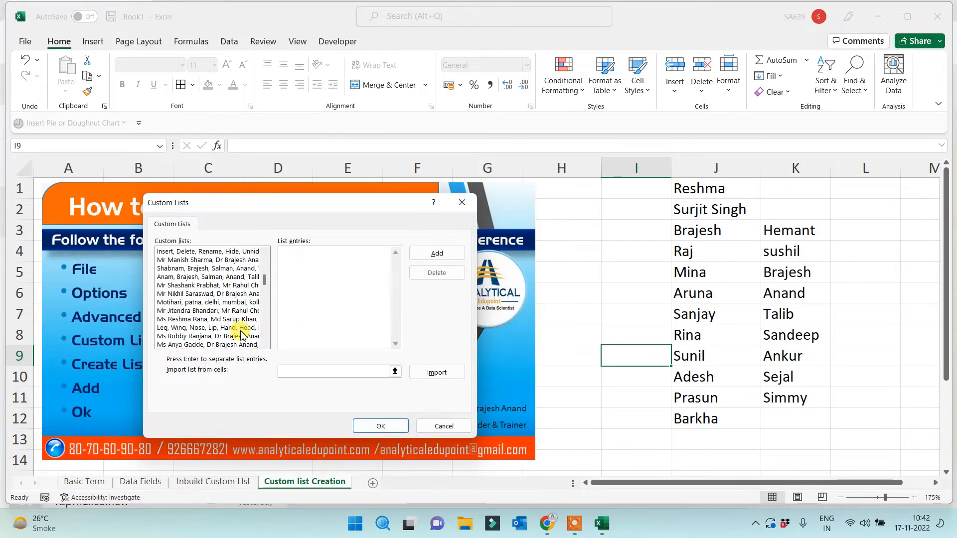
{"action": "left_click", "coordinate": [219, 319]}
{"action": "left_click", "coordinate": [212, 277]}
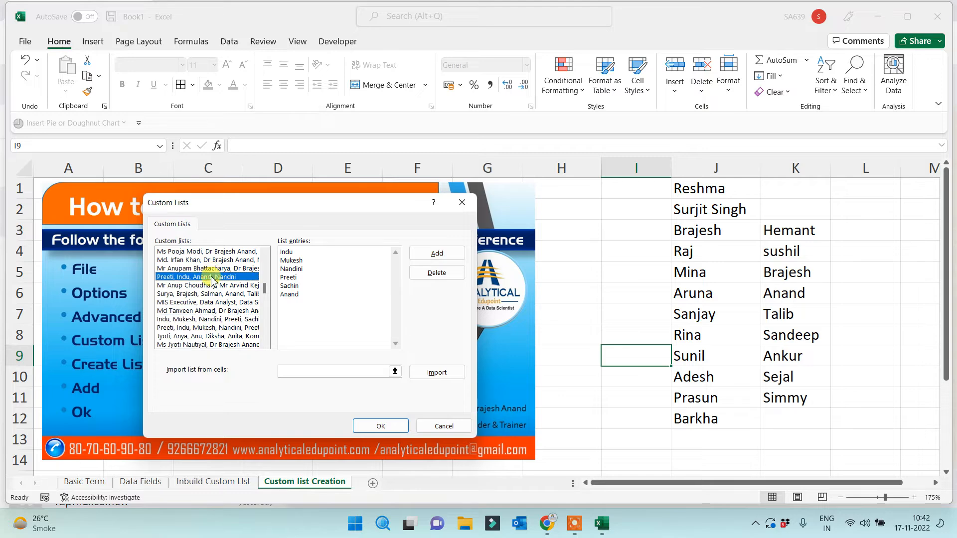
{"action": "left_click", "coordinate": [437, 272]}
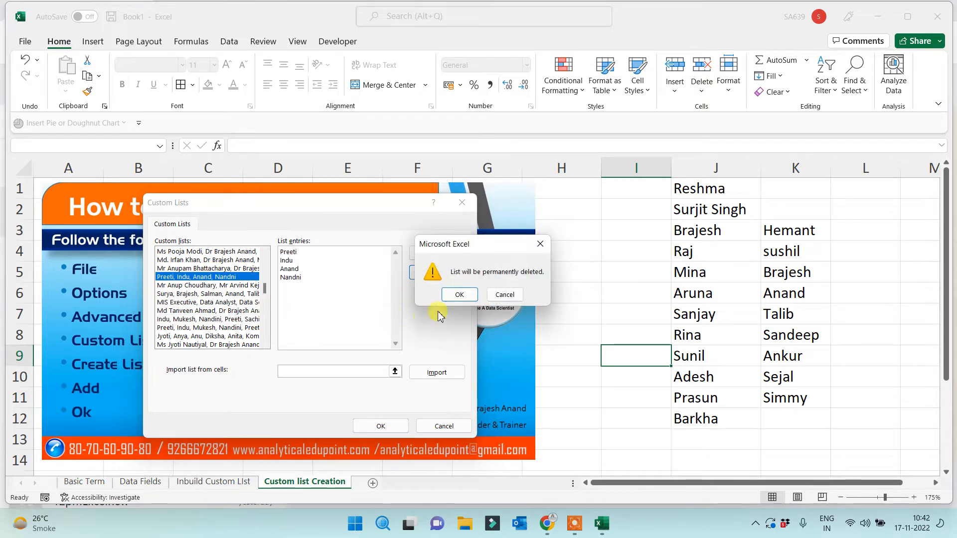
{"action": "left_click", "coordinate": [457, 295]}
{"action": "scroll", "coordinate": [229, 319], "scroll_direction": "down", "scroll_amount": 10}
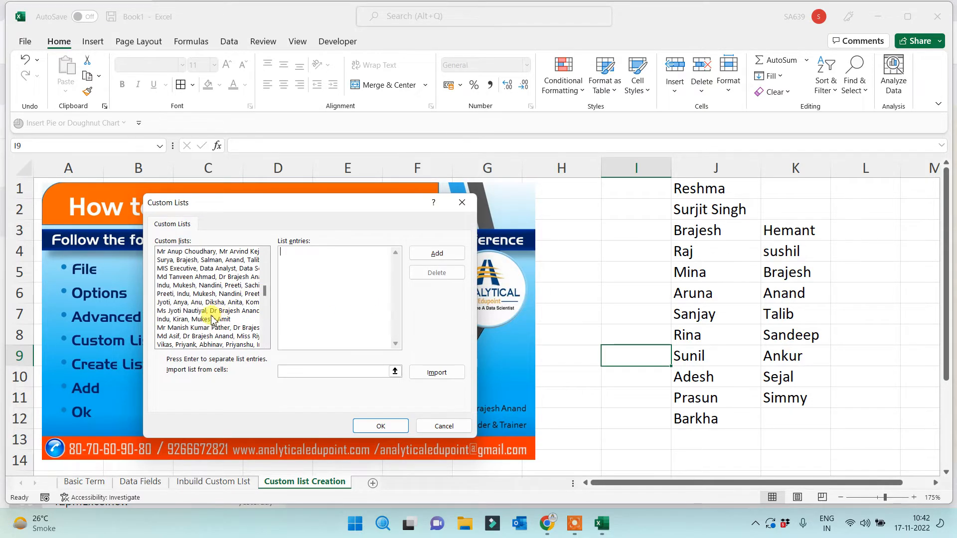
{"action": "left_click", "coordinate": [202, 319]}
{"action": "left_click", "coordinate": [437, 273]}
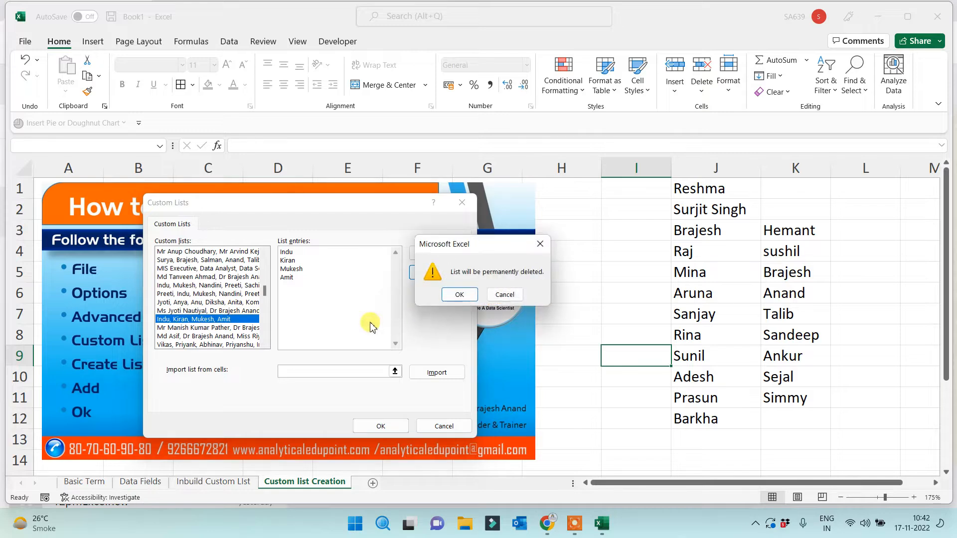
{"action": "left_click", "coordinate": [453, 297]}
Delete another name list and the computer accessories custom list
{"action": "left_click", "coordinate": [233, 337]}
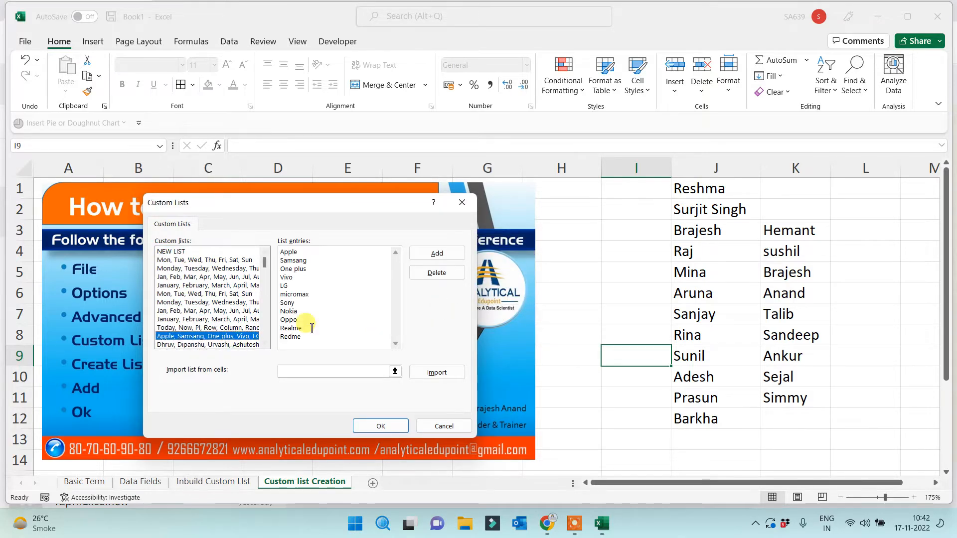
{"action": "left_click", "coordinate": [235, 344]}
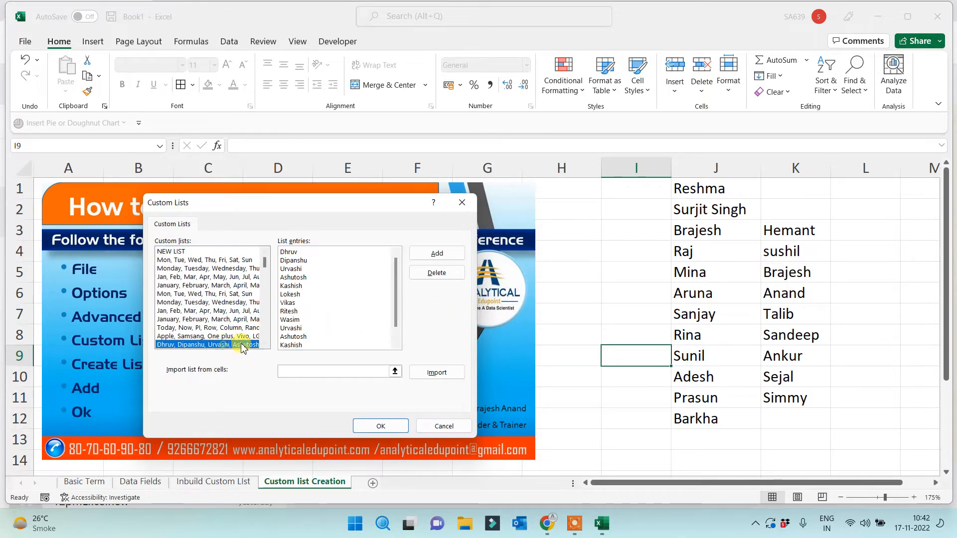
{"action": "left_click", "coordinate": [433, 274]}
{"action": "left_click", "coordinate": [455, 295]}
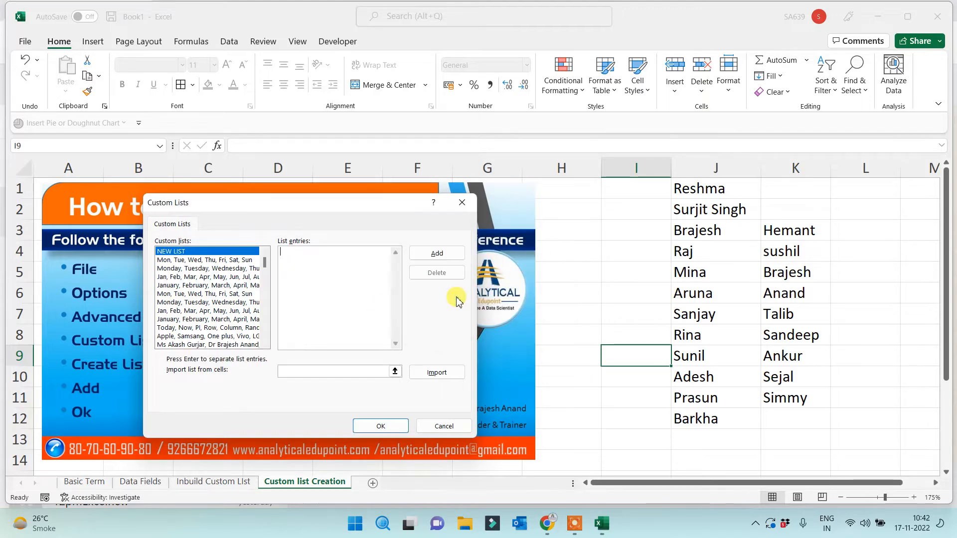
{"action": "left_click_drag", "start_coordinate": [267, 271], "coordinate": [233, 347]}
{"action": "left_click", "coordinate": [213, 344]}
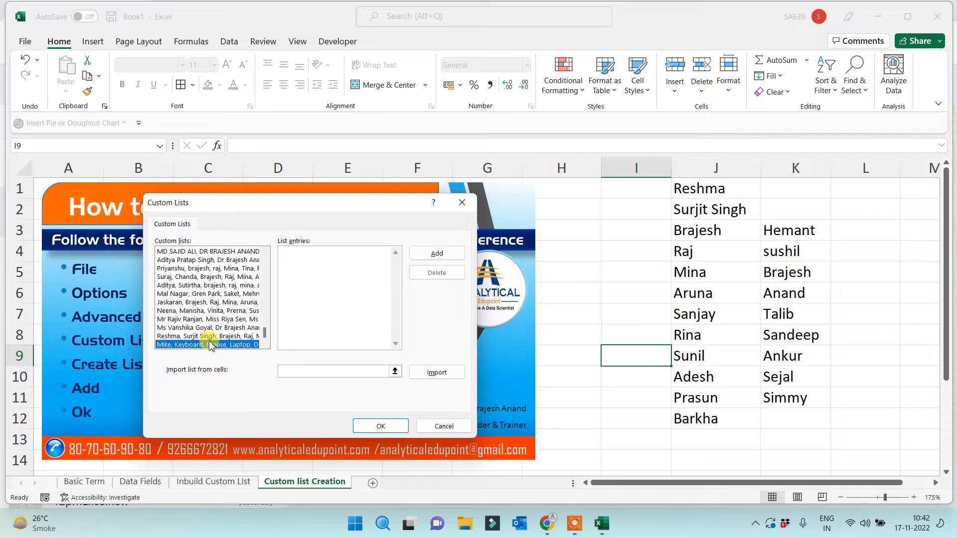
{"action": "left_click", "coordinate": [211, 337]}
{"action": "left_click", "coordinate": [213, 344]}
{"action": "left_click", "coordinate": [212, 336]}
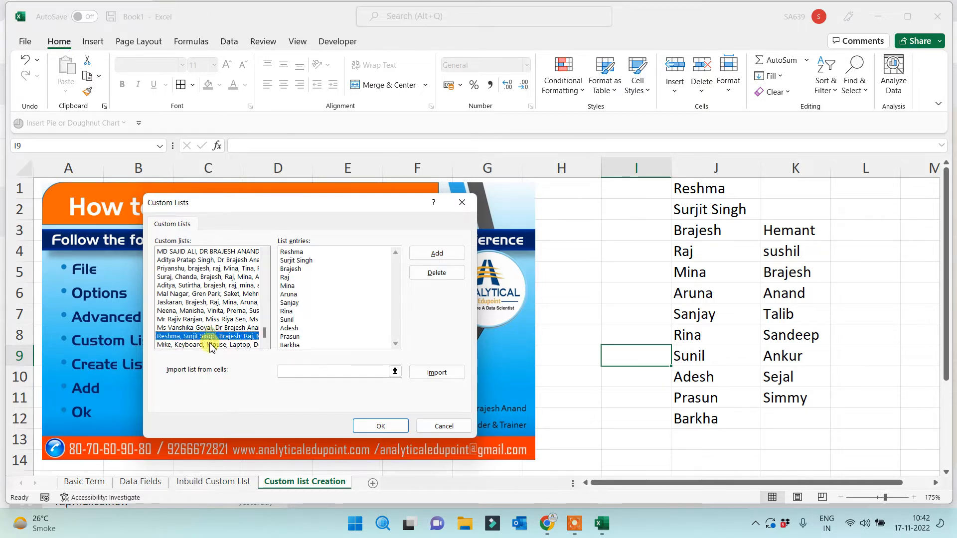
{"action": "left_click", "coordinate": [211, 345]}
{"action": "left_click", "coordinate": [437, 273]}
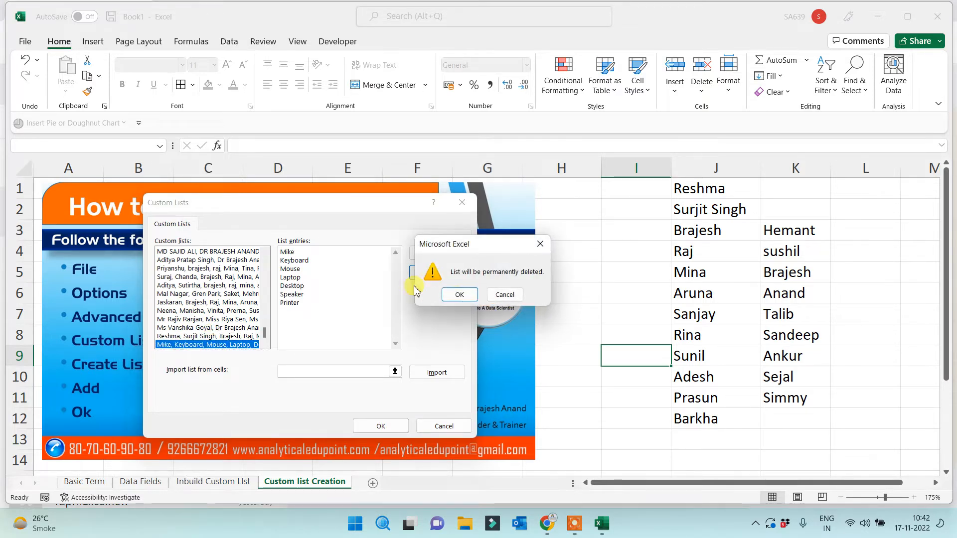
{"action": "left_click", "coordinate": [459, 295]}
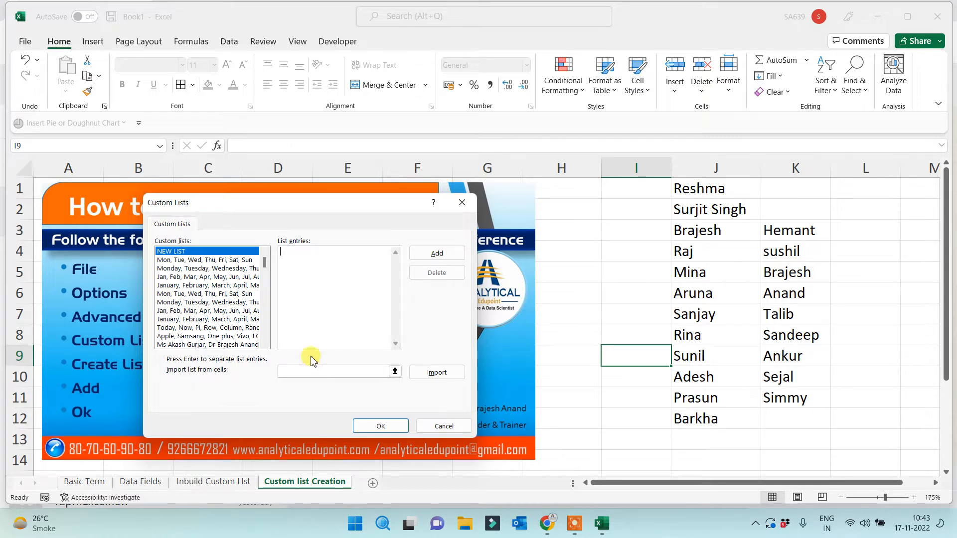
Check the built-in full and abbreviated month lists, then close the custom lists editor
{"action": "left_click", "coordinate": [196, 286]}
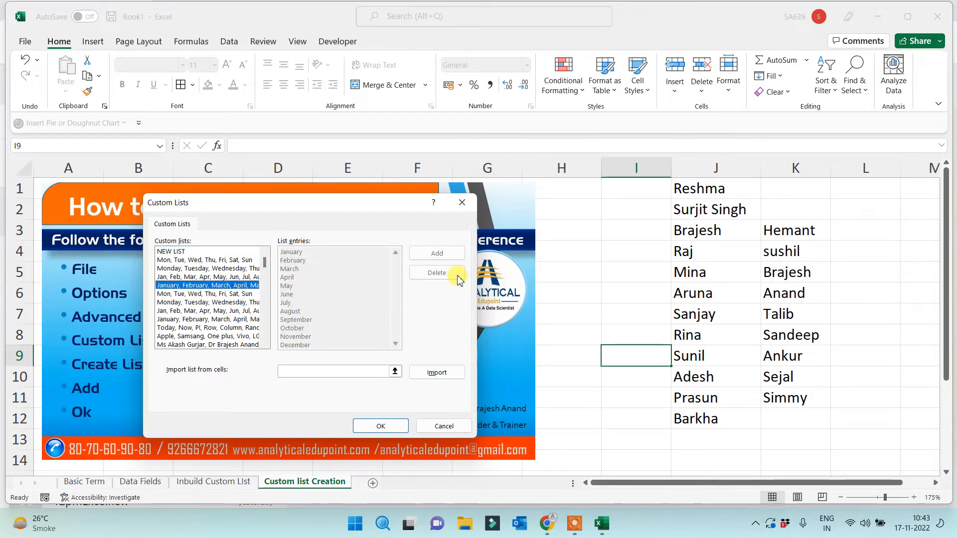
{"action": "left_click", "coordinate": [197, 277]}
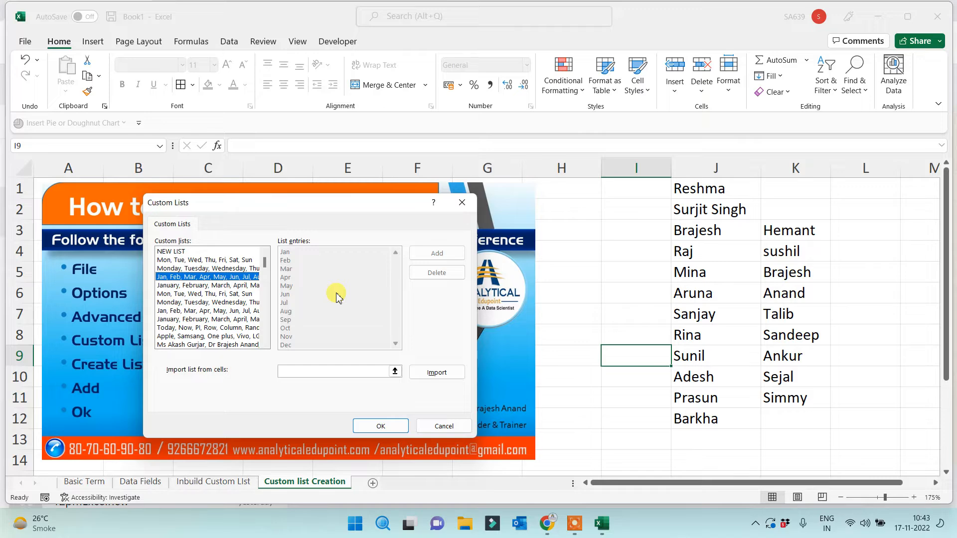
{"action": "left_click", "coordinate": [461, 202]}
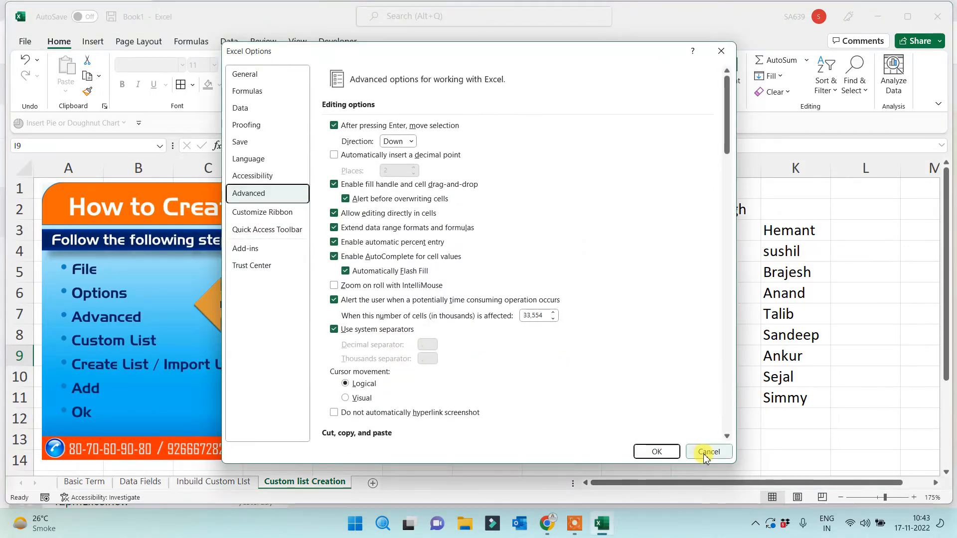
Close Excel Options and look through the Basic Term, Data Fields and Inbuild Custom List sheets
{"action": "left_click", "coordinate": [657, 451]}
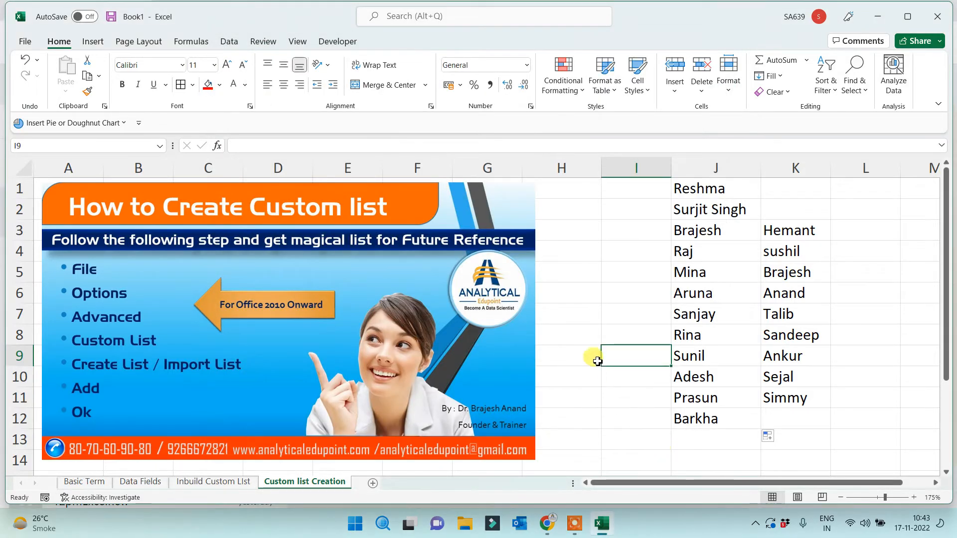
{"action": "left_click", "coordinate": [615, 253]}
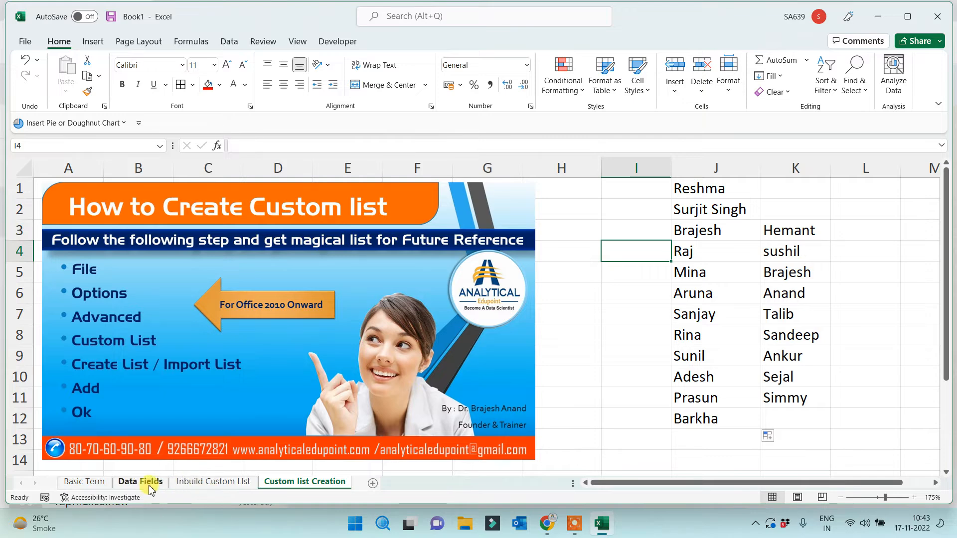
{"action": "left_click", "coordinate": [101, 483]}
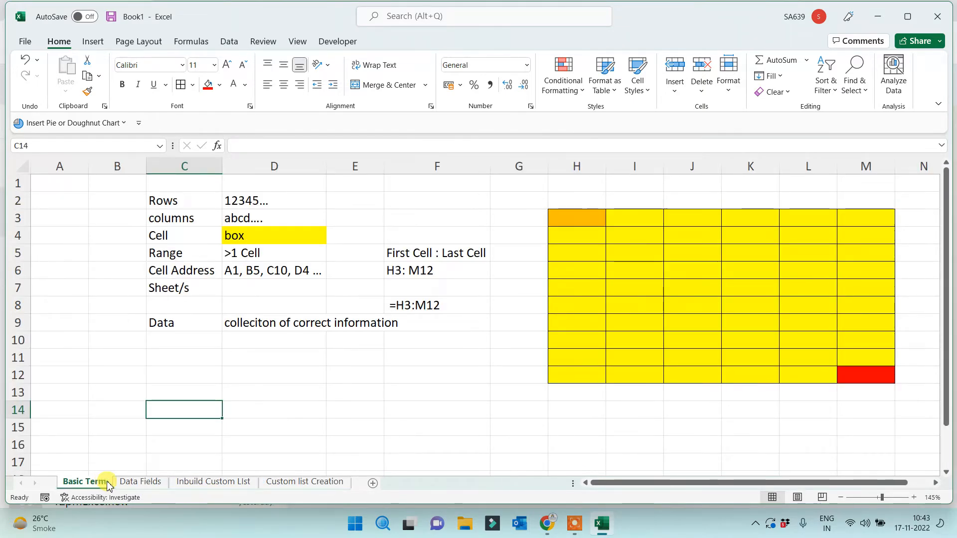
{"action": "left_click", "coordinate": [145, 481]}
{"action": "left_click", "coordinate": [195, 483]}
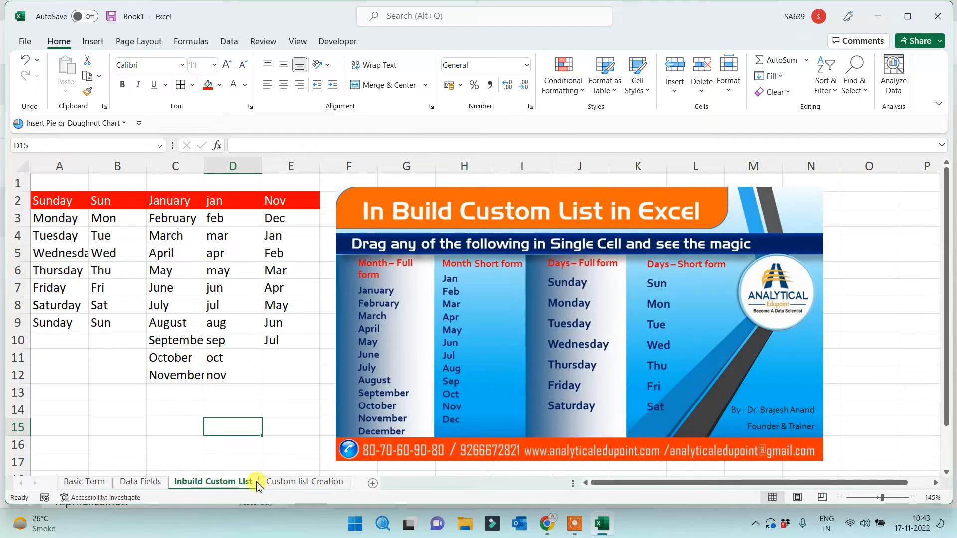
{"action": "left_click", "coordinate": [319, 482]}
Add a new worksheet named 'S.No. Creation'
{"action": "left_click", "coordinate": [371, 482]}
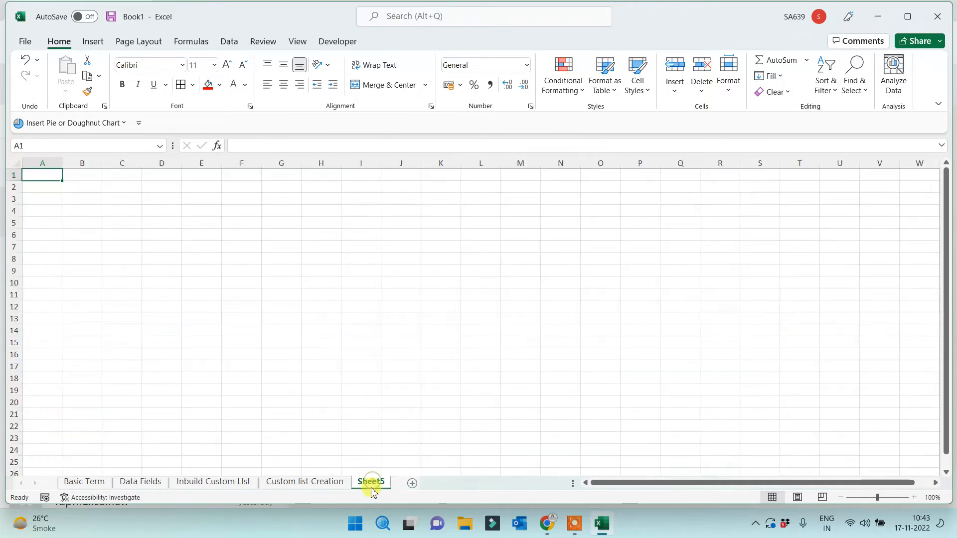
{"action": "double_click", "coordinate": [371, 481]}
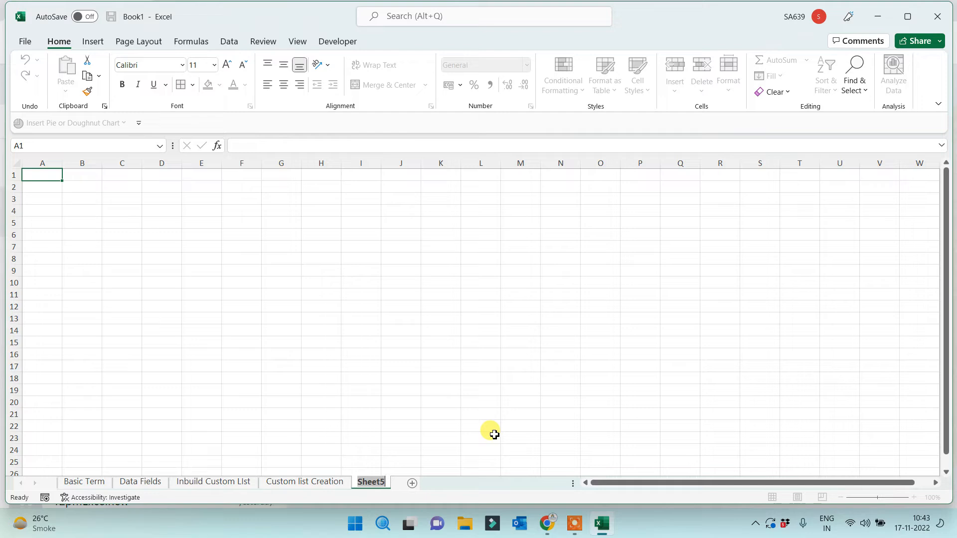
{"action": "type", "text": "S.No. Creato"}
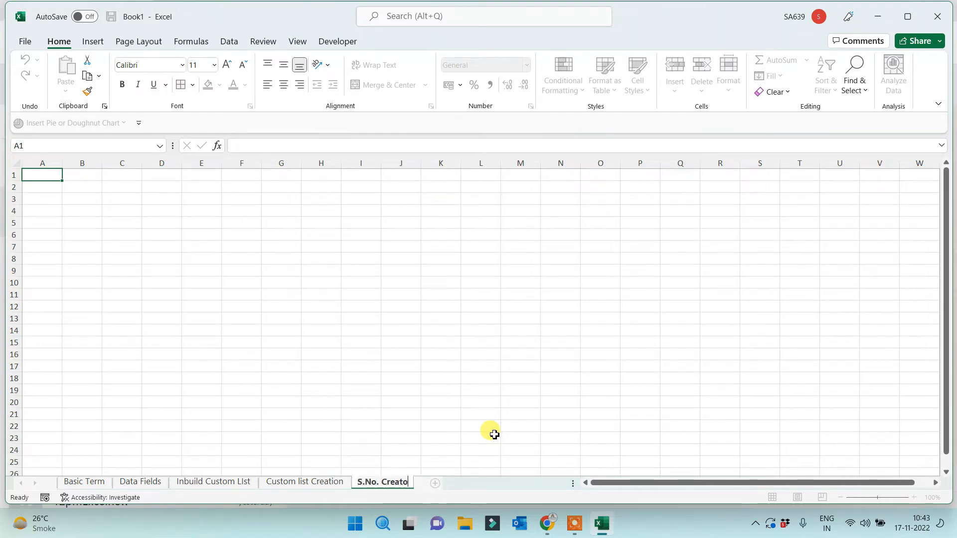
{"action": "type", "text": "nion"}
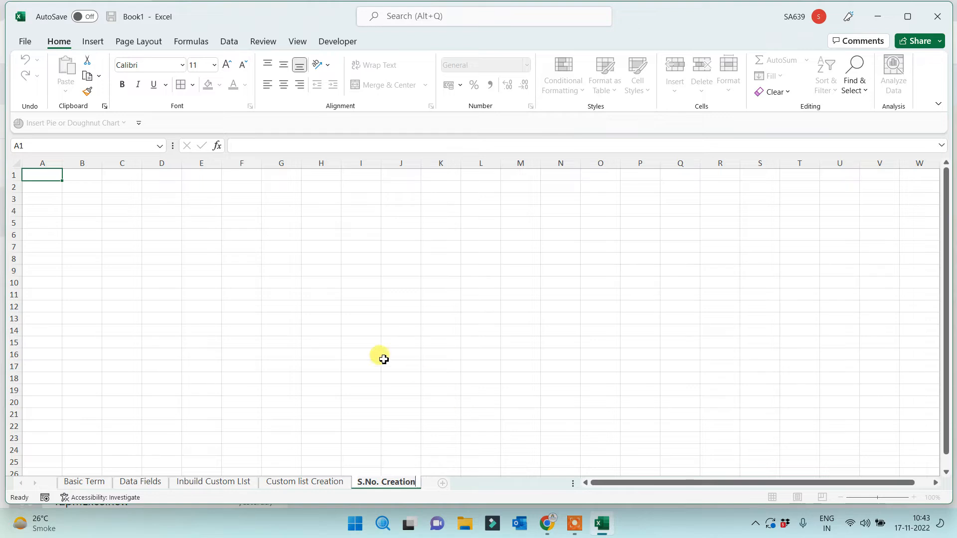
{"action": "left_click", "coordinate": [375, 332]}
{"action": "scroll", "coordinate": [374, 329], "scroll_direction": "up", "scroll_amount": 3}
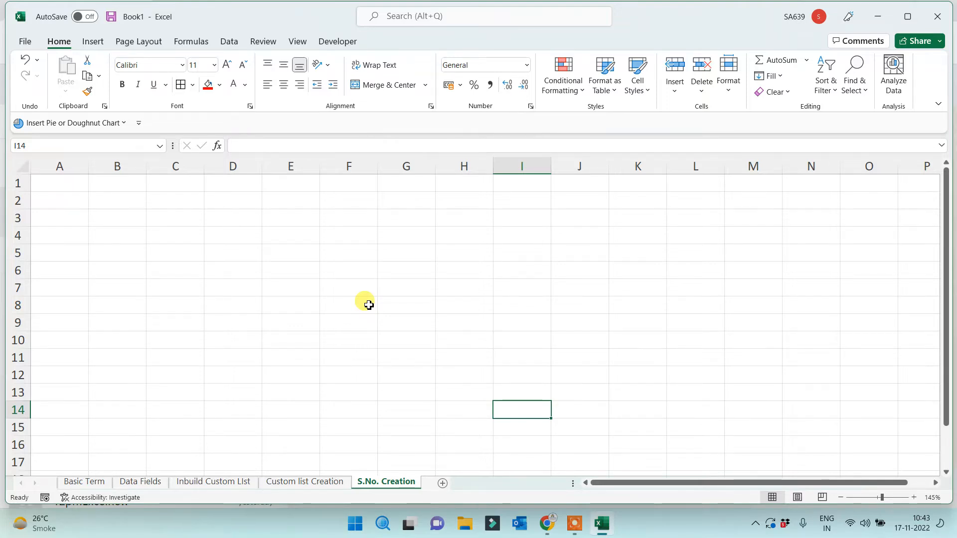
Enter the heading 'Roll No.' in A1 and the starting number 1 in A2
{"action": "left_click", "coordinate": [79, 182]}
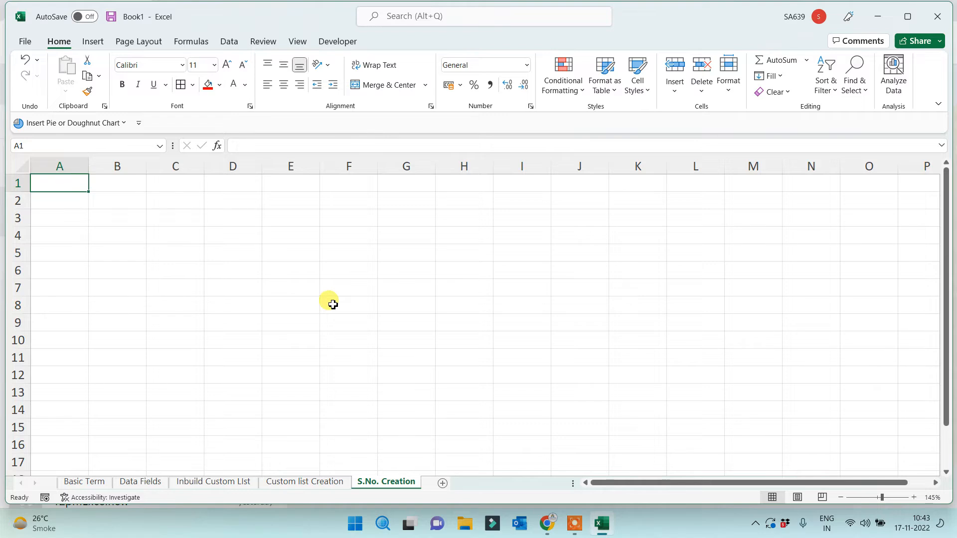
{"action": "type", "text": "Roll No."}
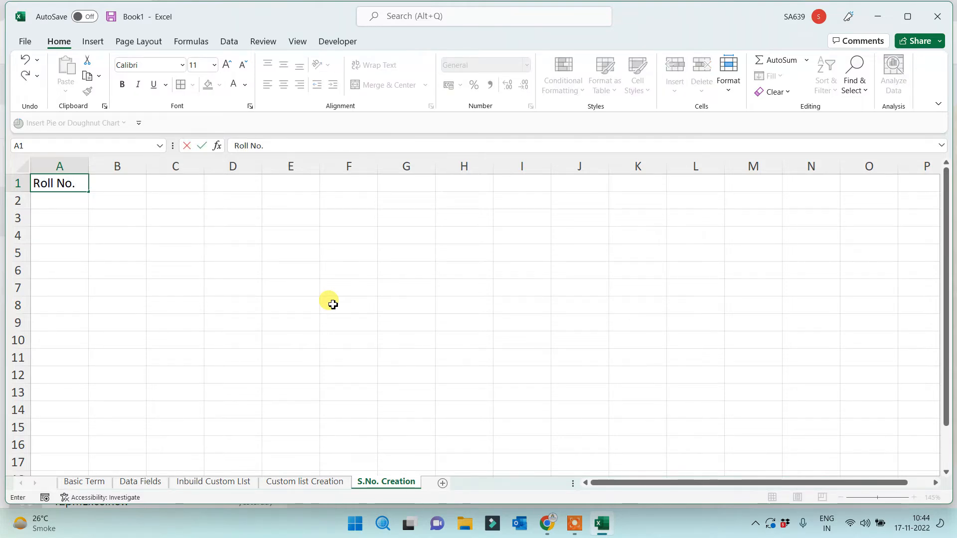
{"action": "key", "text": "Return"}
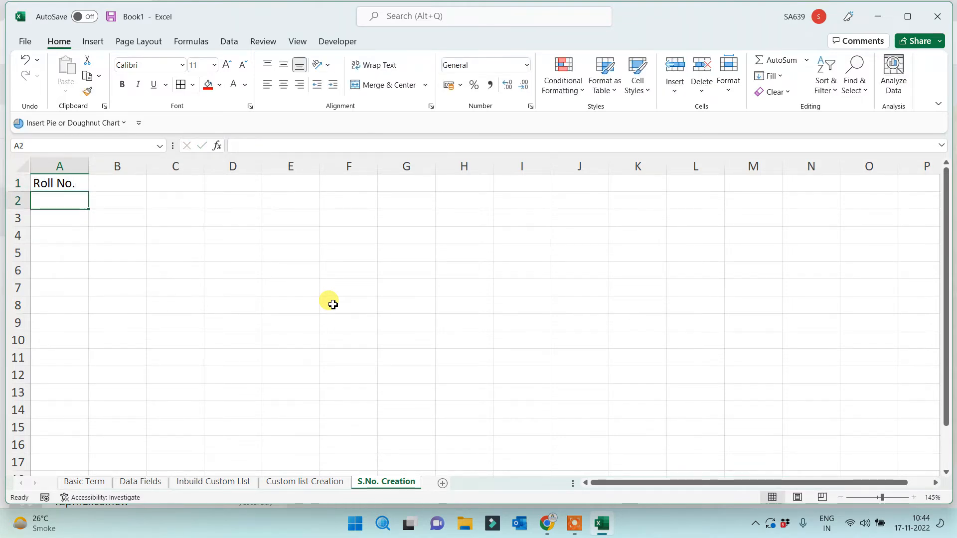
{"action": "type", "text": "1"}
{"action": "key", "text": "ctrl+Return"}
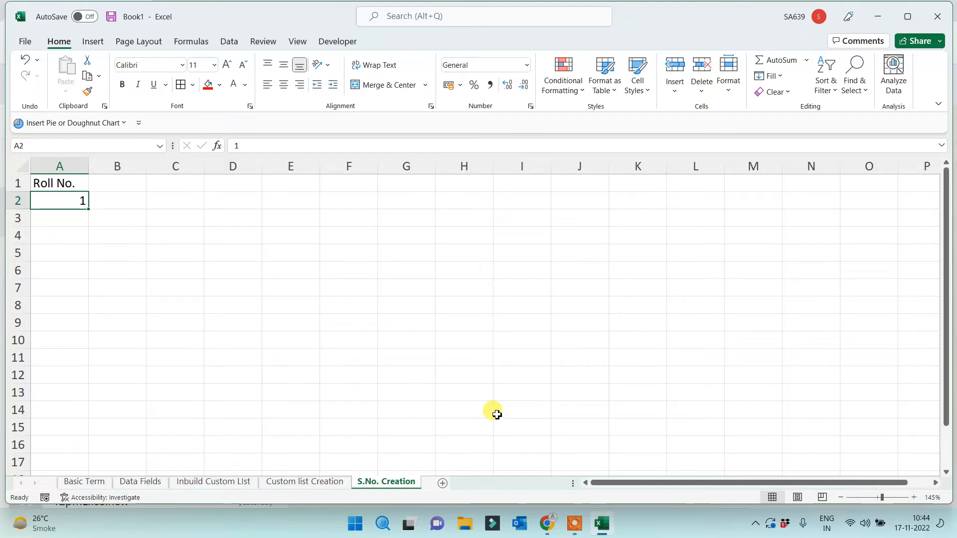
Fill a column series in A with stop value 100000 and check the list's end
{"action": "left_click", "coordinate": [773, 75]}
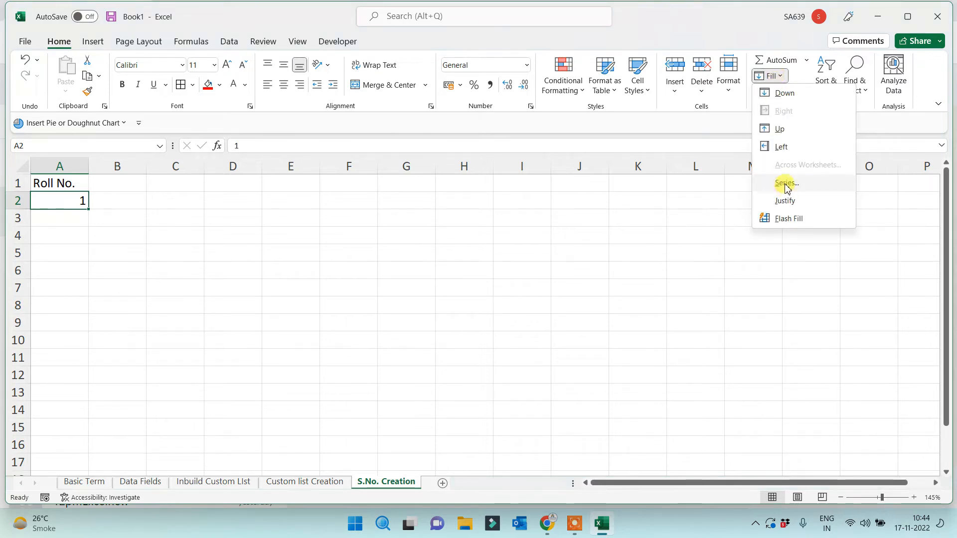
{"action": "left_click", "coordinate": [786, 184]}
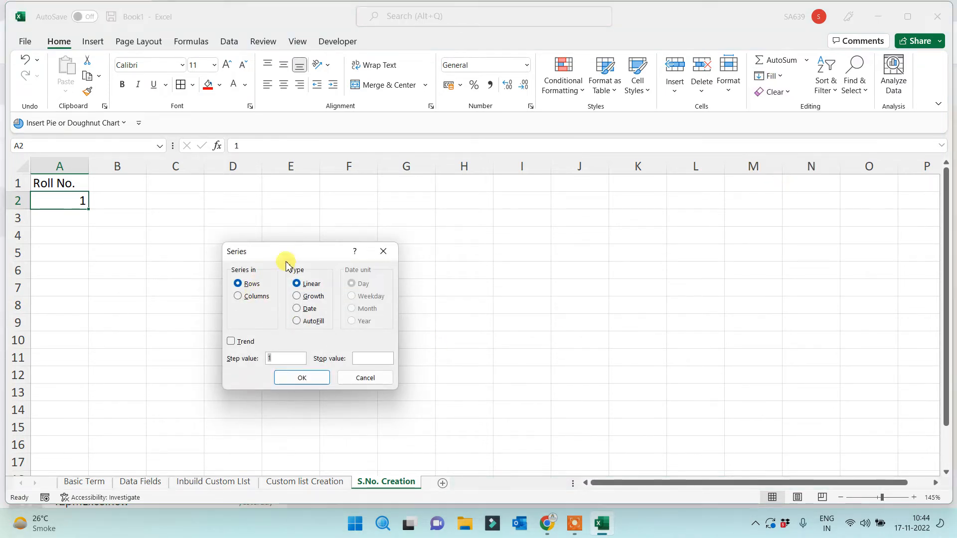
{"action": "left_click_drag", "start_coordinate": [287, 264], "coordinate": [516, 235]}
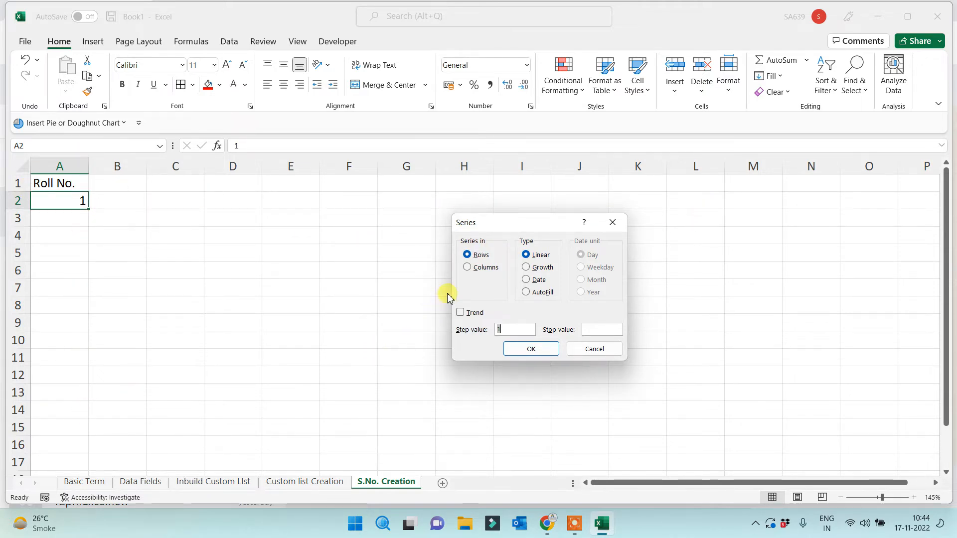
{"action": "left_click", "coordinate": [471, 267]}
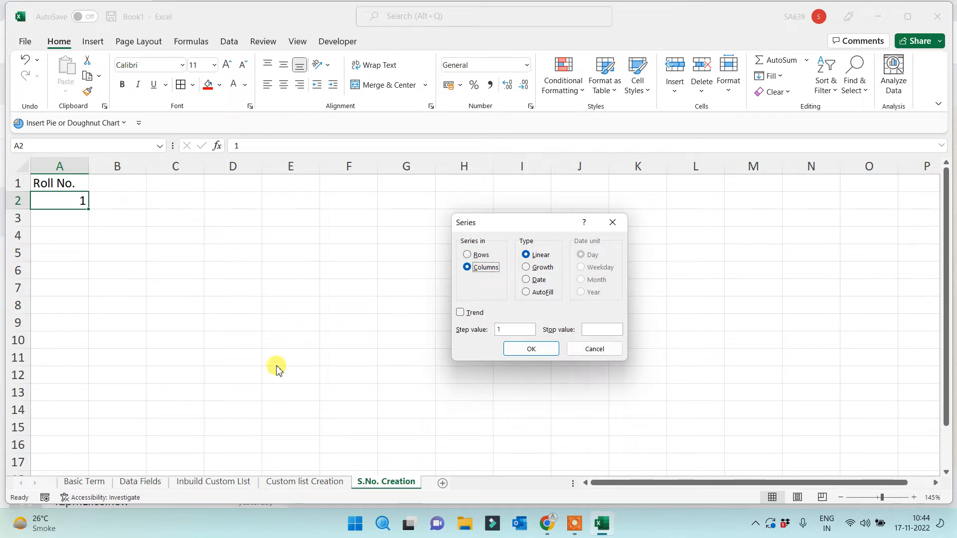
{"action": "left_click", "coordinate": [603, 330]}
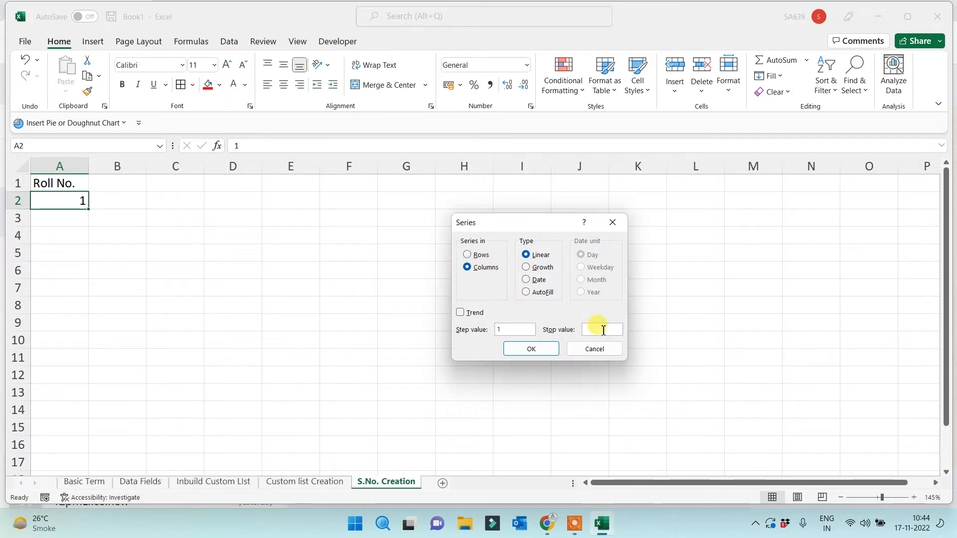
{"action": "type", "text": "100000"}
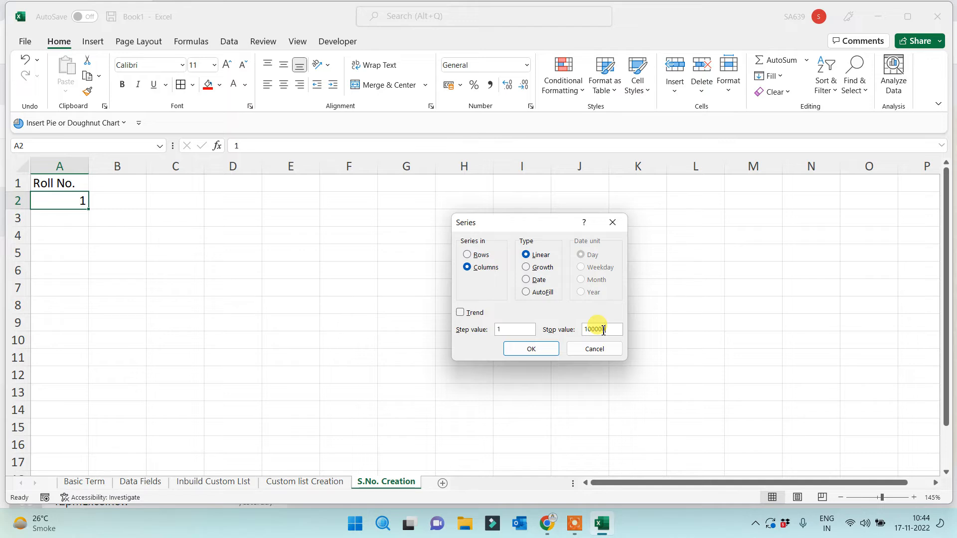
{"action": "left_click", "coordinate": [533, 349]}
{"action": "key", "text": "ctrl+Down"}
{"action": "key", "text": "ctrl+Up"}
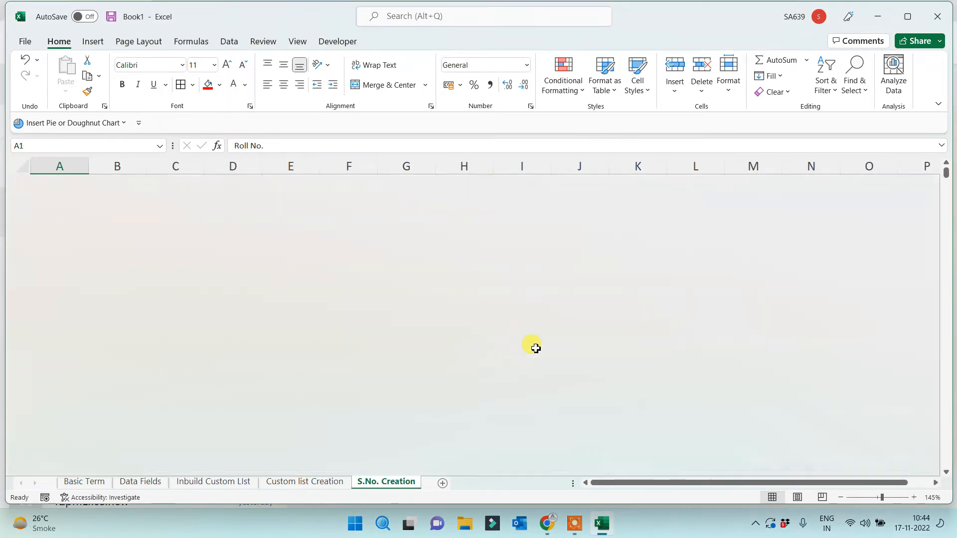
{"action": "key", "text": "Right"}
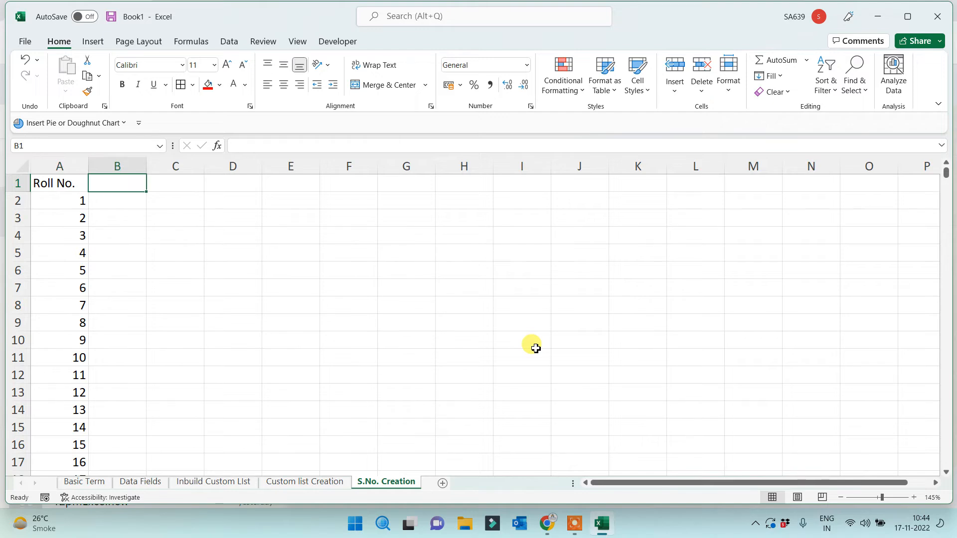
Enter 'Date' in B1 and 1 Jan 2023 in B2, and widen column B
{"action": "type", "text": "Date"}
{"action": "key", "text": "Return"}
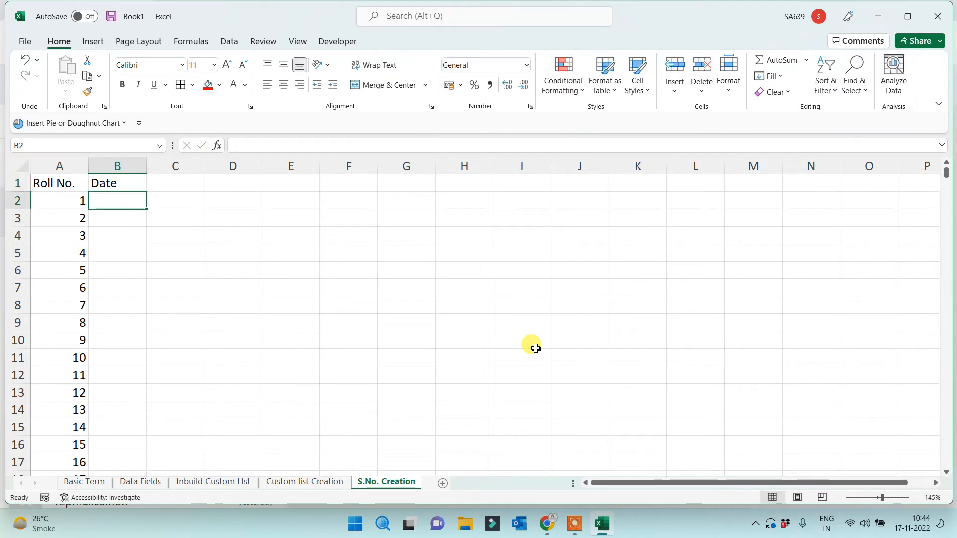
{"action": "type", "text": "1"}
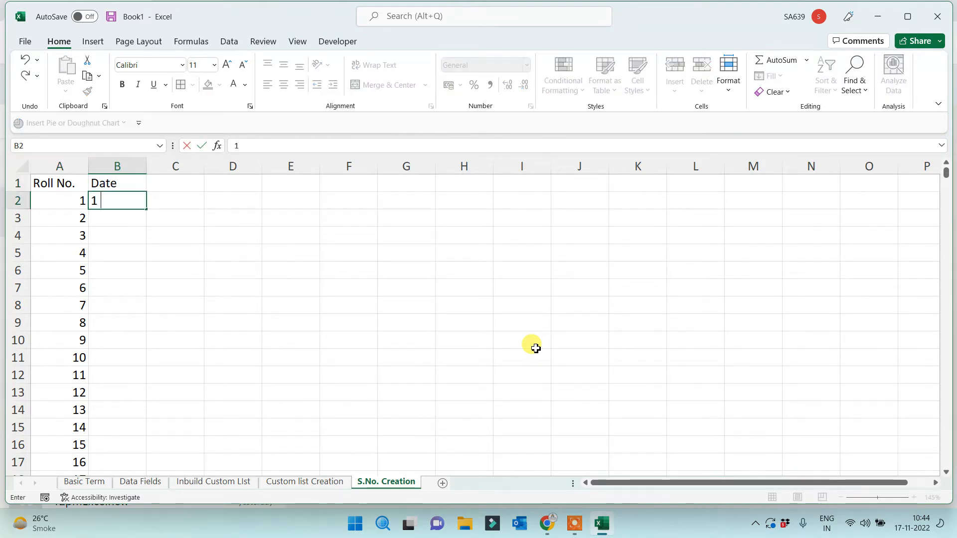
{"action": "type", "text": " jan 2023"}
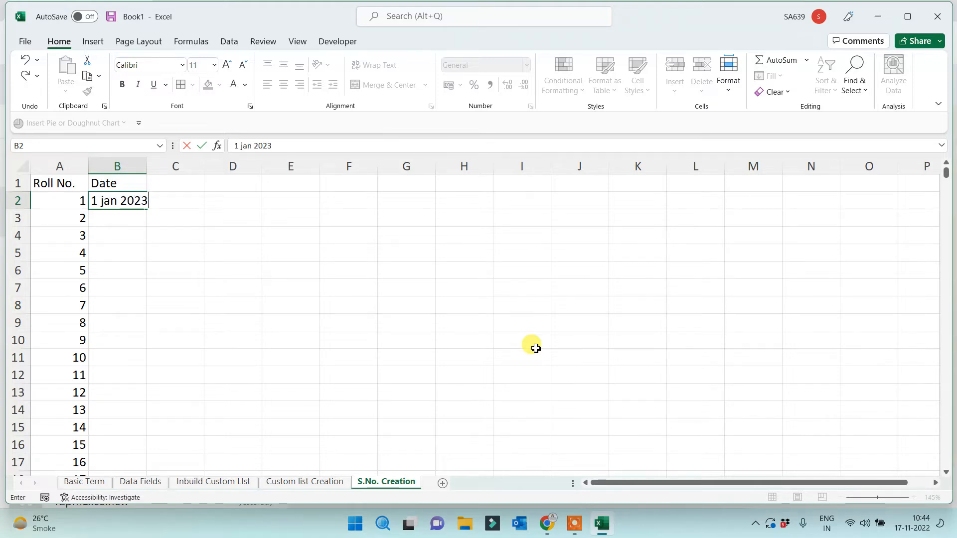
{"action": "key", "text": "Return"}
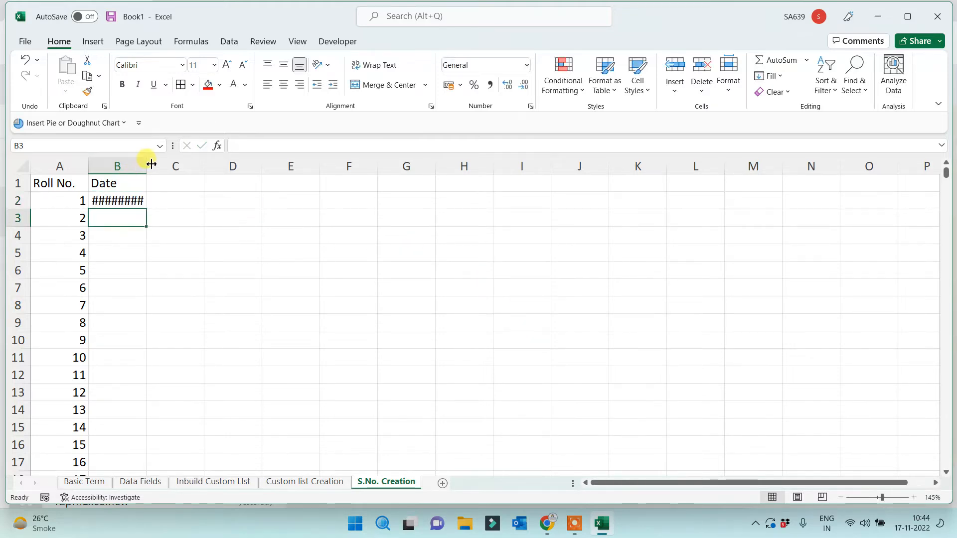
{"action": "left_click_drag", "start_coordinate": [151, 164], "coordinate": [214, 165]}
{"action": "left_click", "coordinate": [150, 196]}
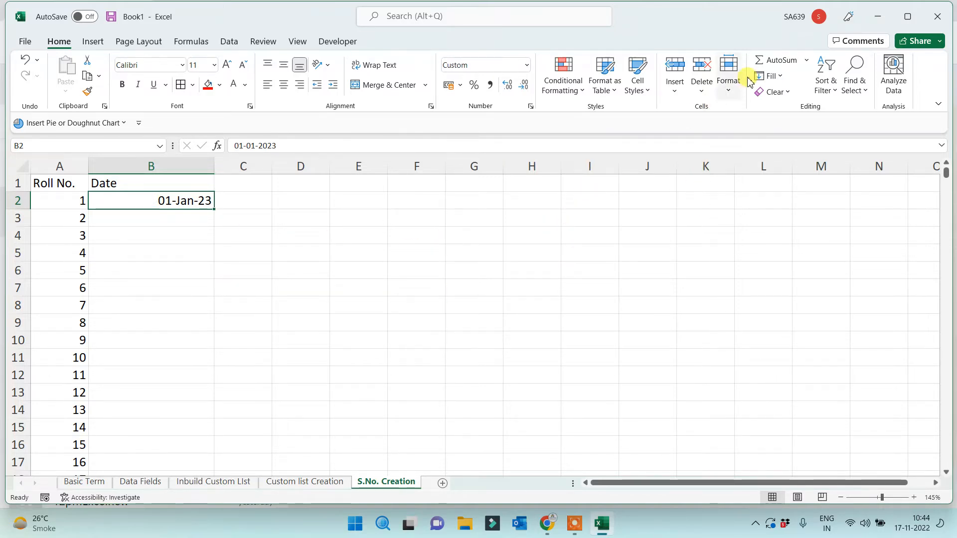
Fill column B with a daily date series ending 31 Dec 2023
{"action": "left_click", "coordinate": [769, 76]}
{"action": "left_click", "coordinate": [776, 184]}
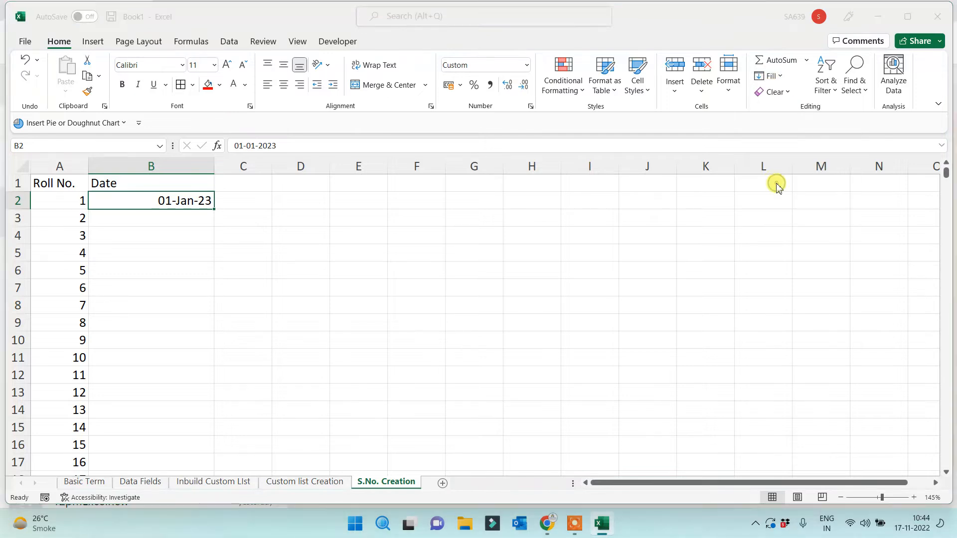
{"action": "left_click", "coordinate": [481, 269]}
{"action": "left_click", "coordinate": [591, 330]}
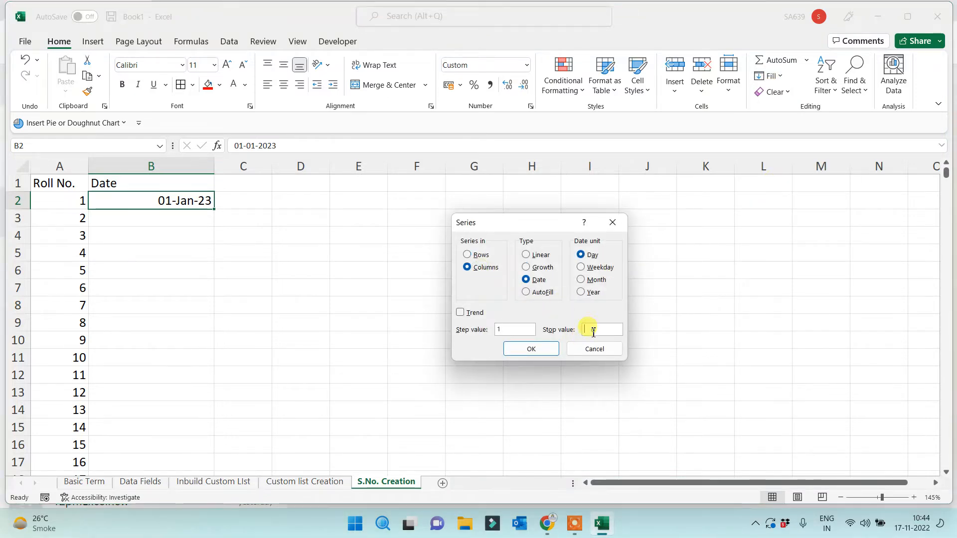
{"action": "type", "text": "3"}
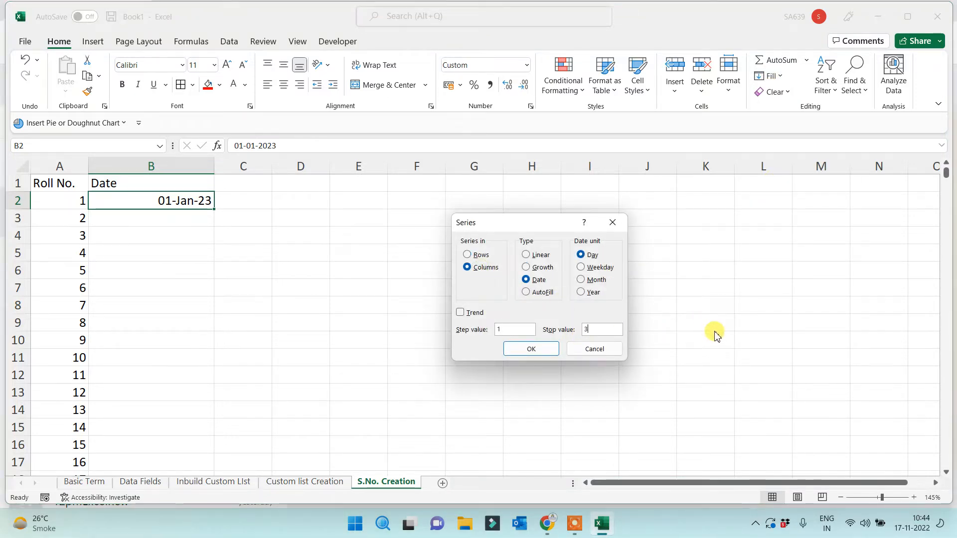
{"action": "type", "text": "1 Dec 2023"}
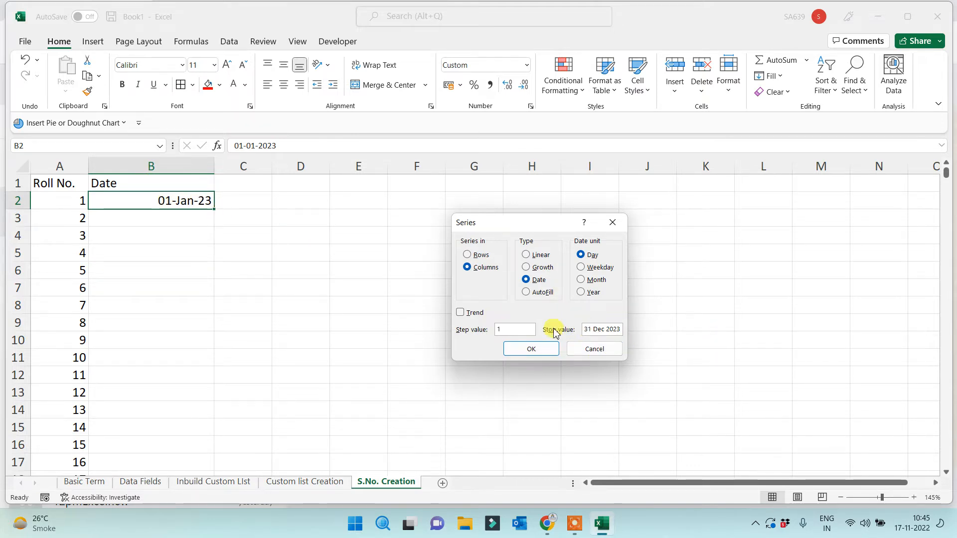
{"action": "left_click", "coordinate": [527, 348]}
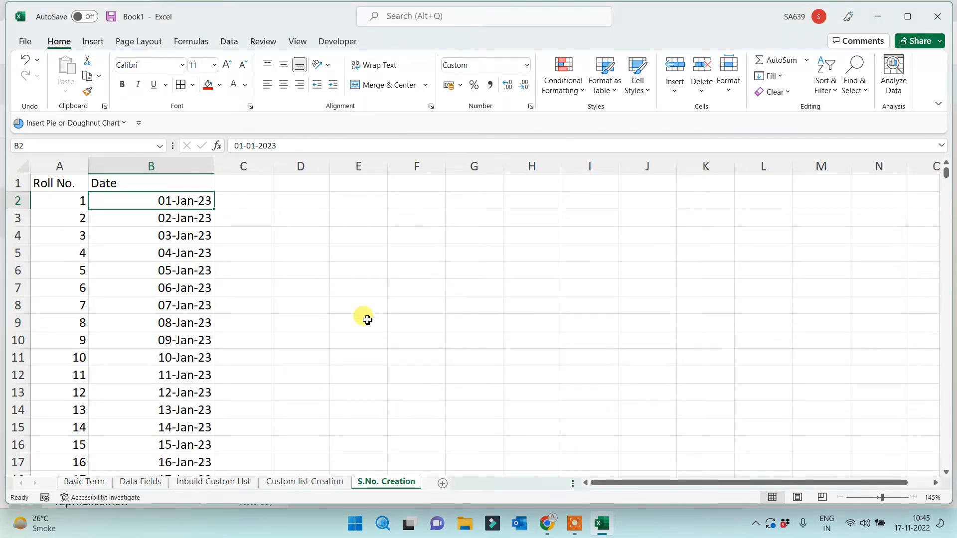
Centre the contents of the Date and Roll No. columns
{"action": "left_click", "coordinate": [179, 167]}
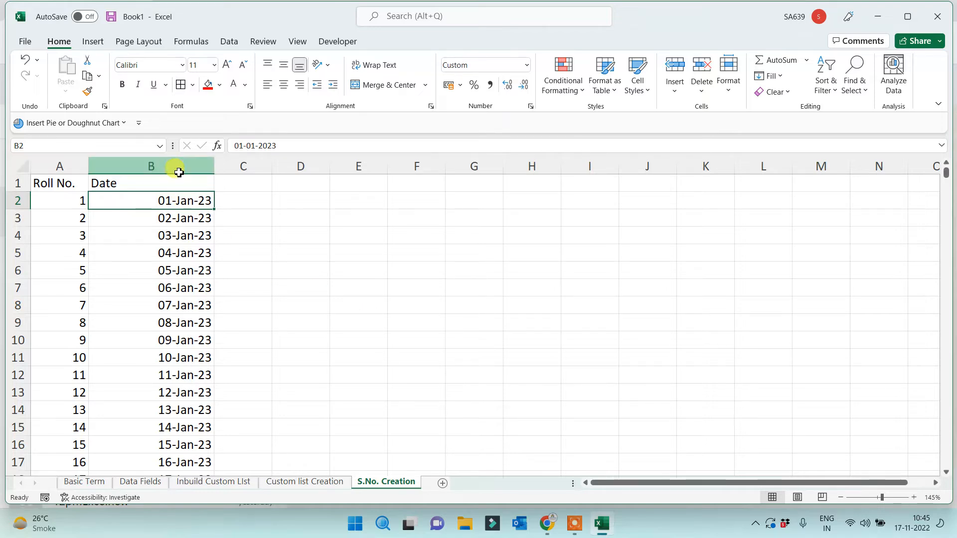
{"action": "left_click", "coordinate": [282, 85]}
{"action": "left_click", "coordinate": [324, 242]}
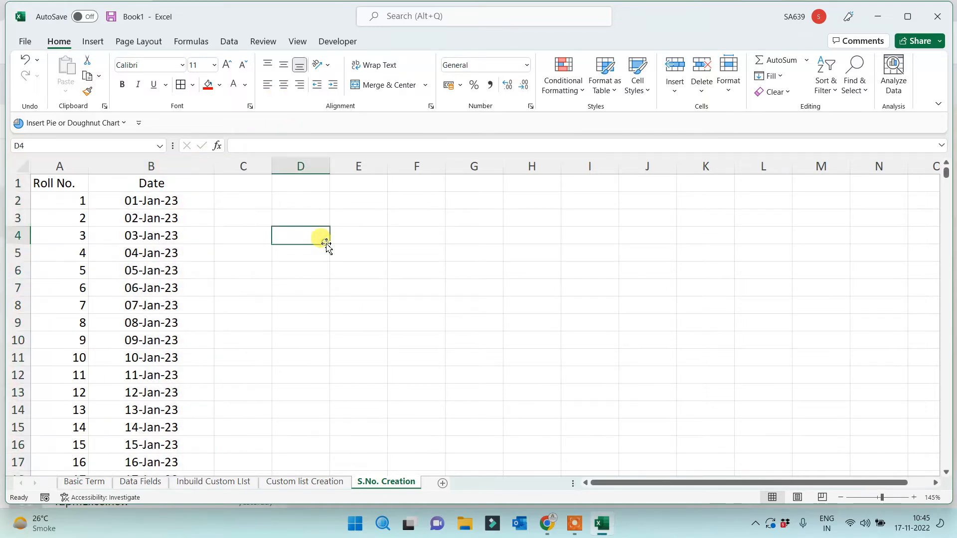
{"action": "left_click", "coordinate": [69, 166]}
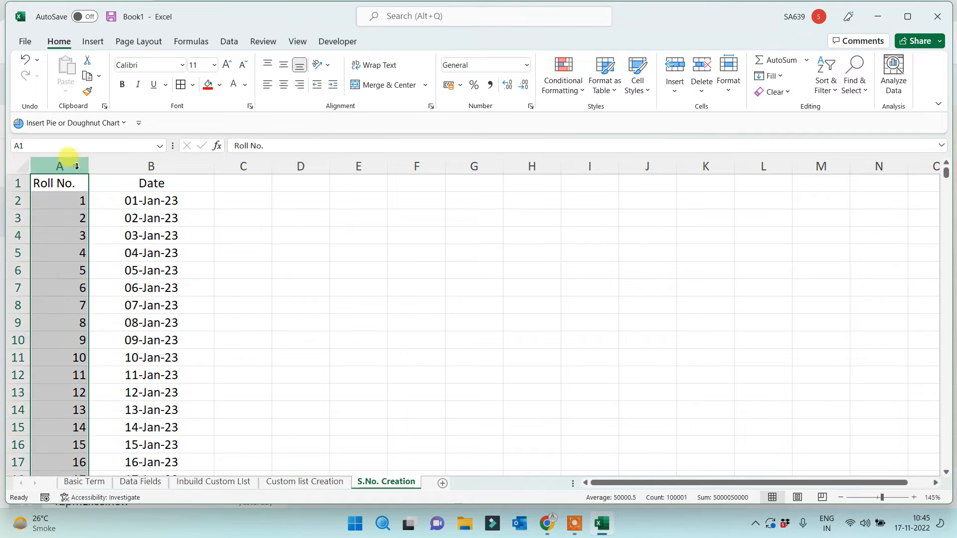
{"action": "left_click", "coordinate": [283, 86]}
{"action": "left_click", "coordinate": [323, 267]}
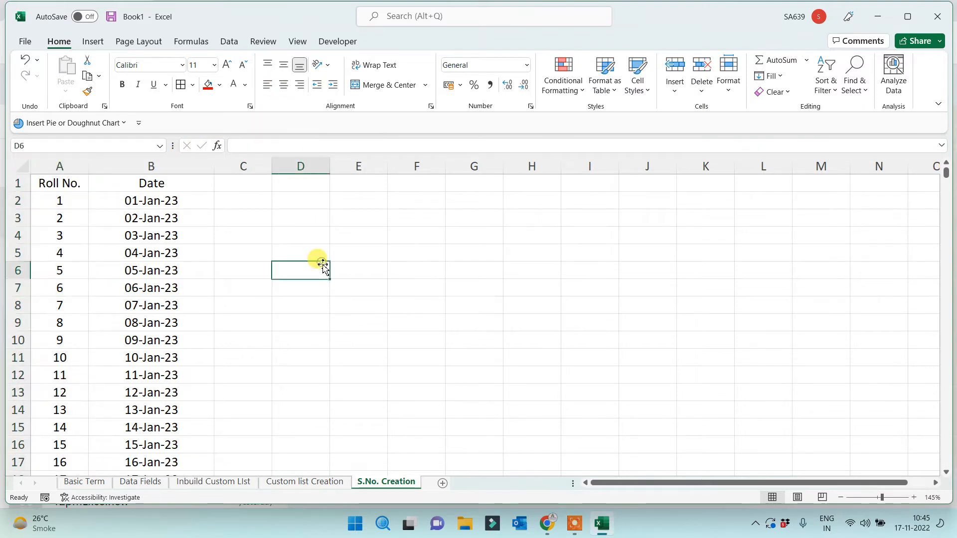
Insert the serial-number tutorial picture at D1 with a 7 cm height
{"action": "left_click", "coordinate": [284, 184]}
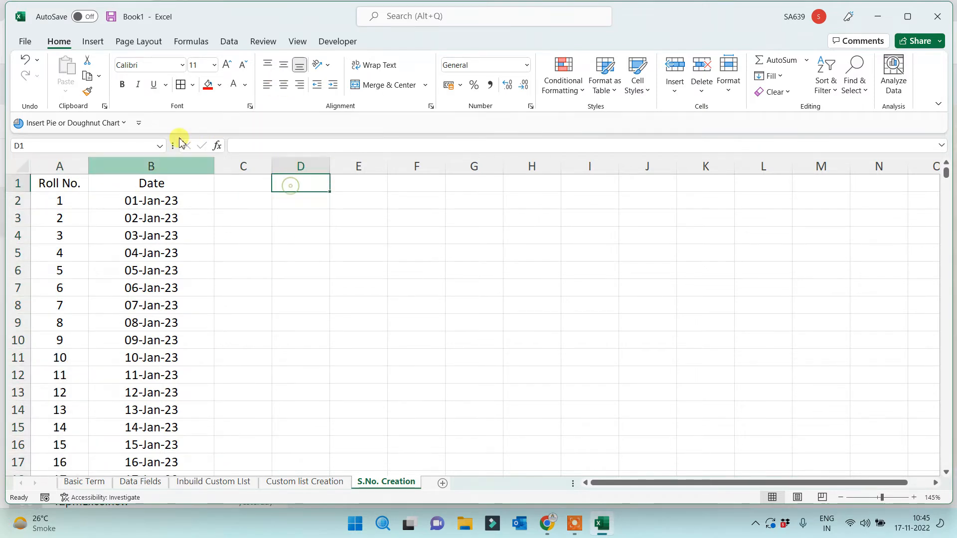
{"action": "left_click", "coordinate": [96, 45]}
{"action": "left_click", "coordinate": [164, 80]}
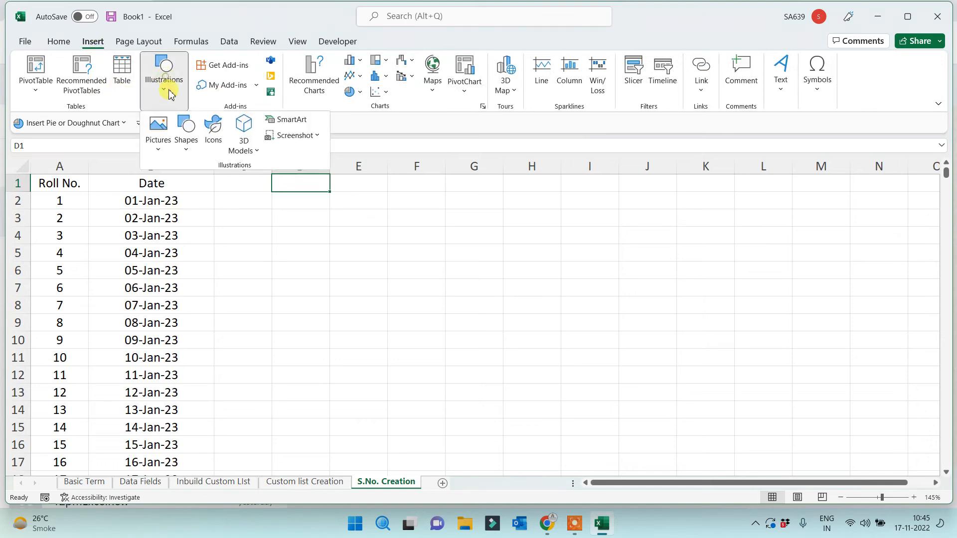
{"action": "left_click", "coordinate": [158, 132]}
{"action": "left_click", "coordinate": [198, 192]}
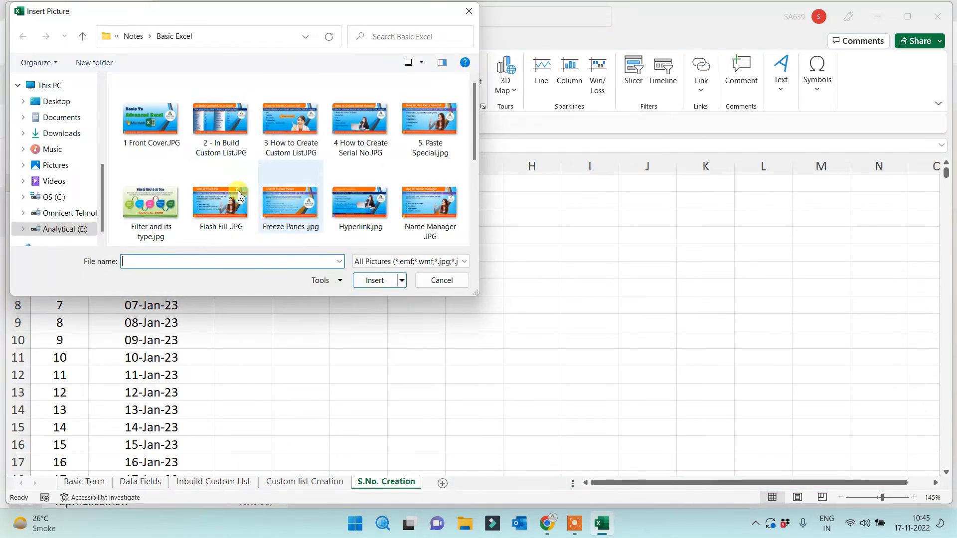
{"action": "double_click", "coordinate": [358, 123]}
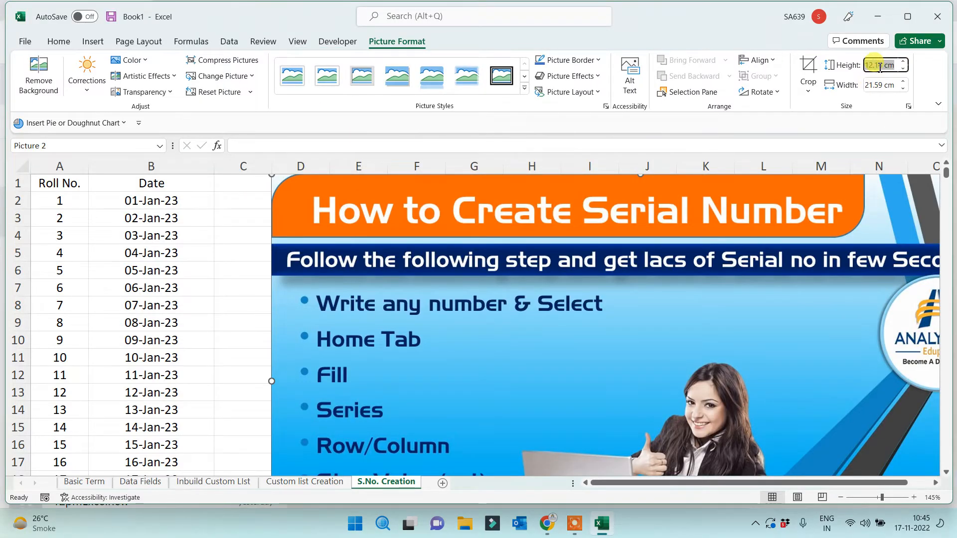
{"action": "type", "text": "7"}
{"action": "key", "text": "Return"}
Move and enlarge the picture beside the data, then add a new blank sheet
{"action": "left_click_drag", "start_coordinate": [361, 318], "coordinate": [304, 326]}
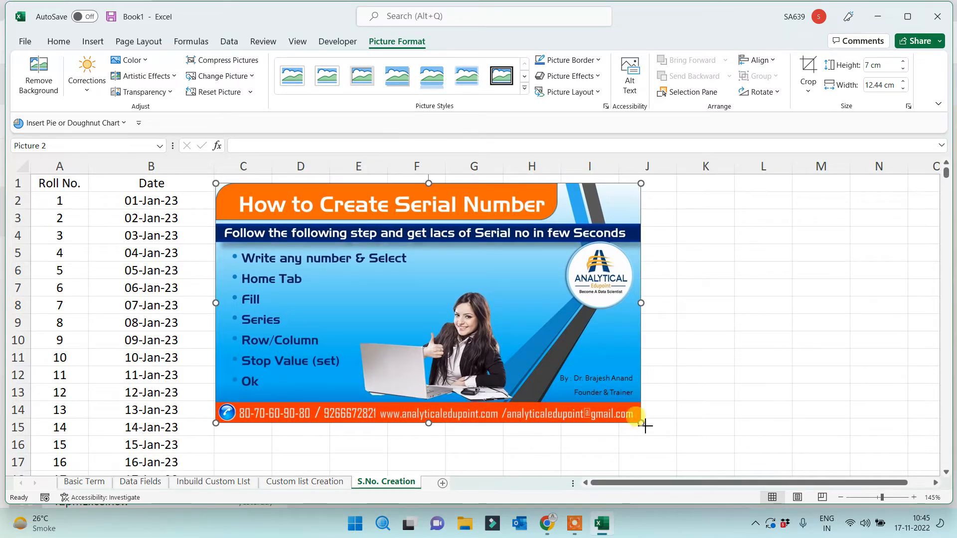
{"action": "left_click_drag", "start_coordinate": [646, 426], "coordinate": [693, 452]}
{"action": "left_click", "coordinate": [779, 375]}
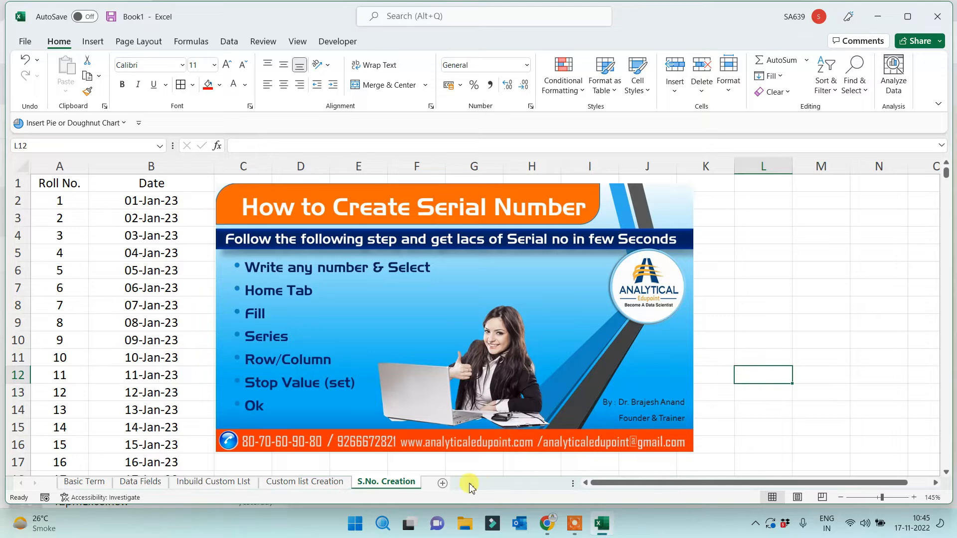
{"action": "left_click", "coordinate": [443, 483]}
Rename Sheet6 to 'Random Data Creation' and select cell C2
{"action": "double_click", "coordinate": [438, 484]}
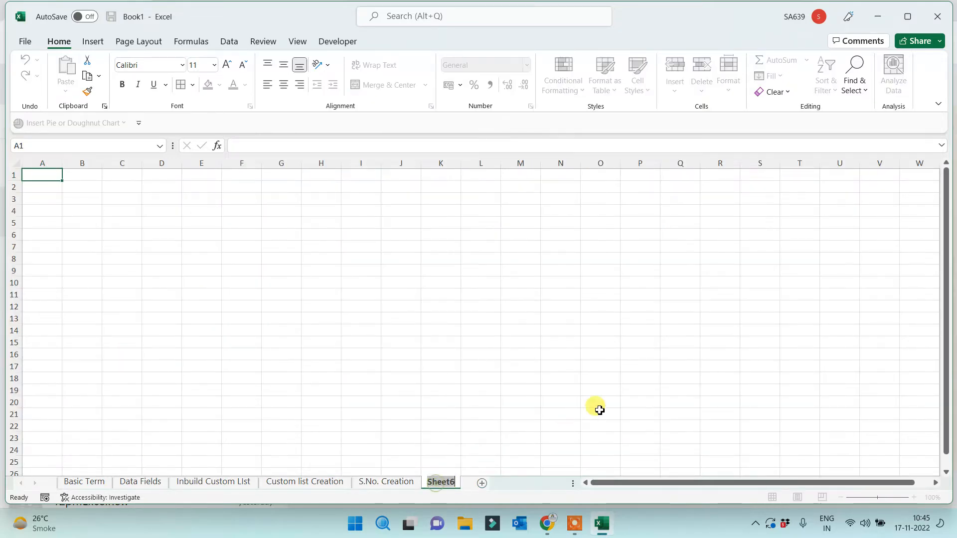
{"action": "type", "text": "R"}
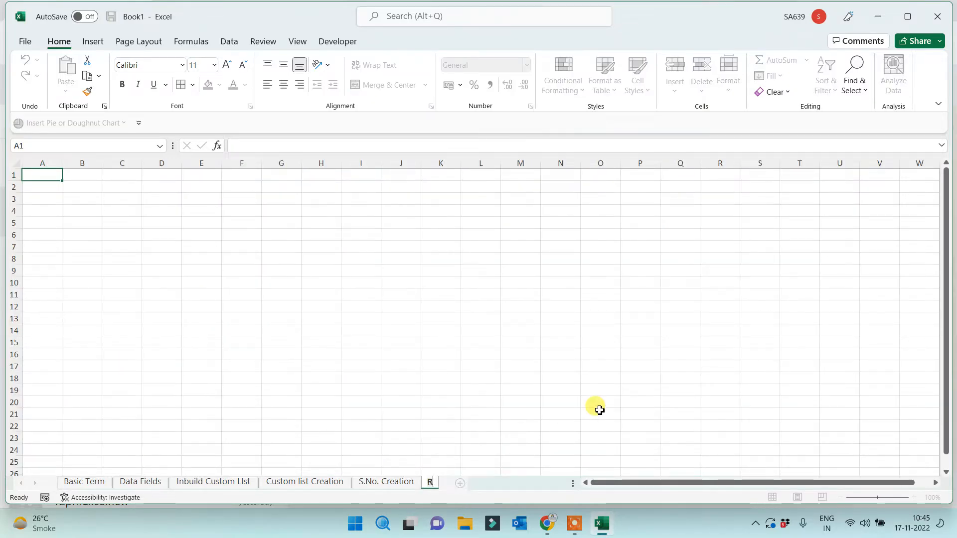
{"action": "key", "text": "Return"}
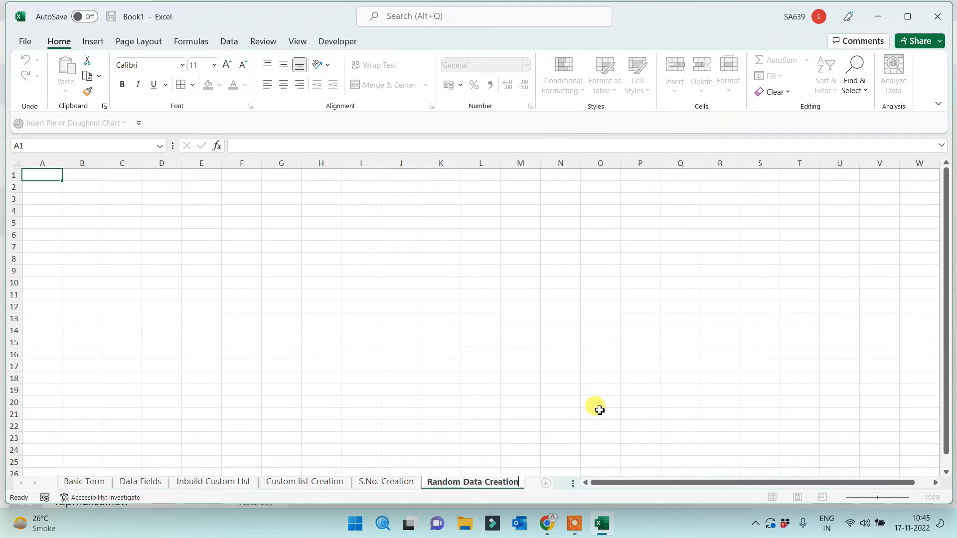
{"action": "left_click", "coordinate": [128, 186]}
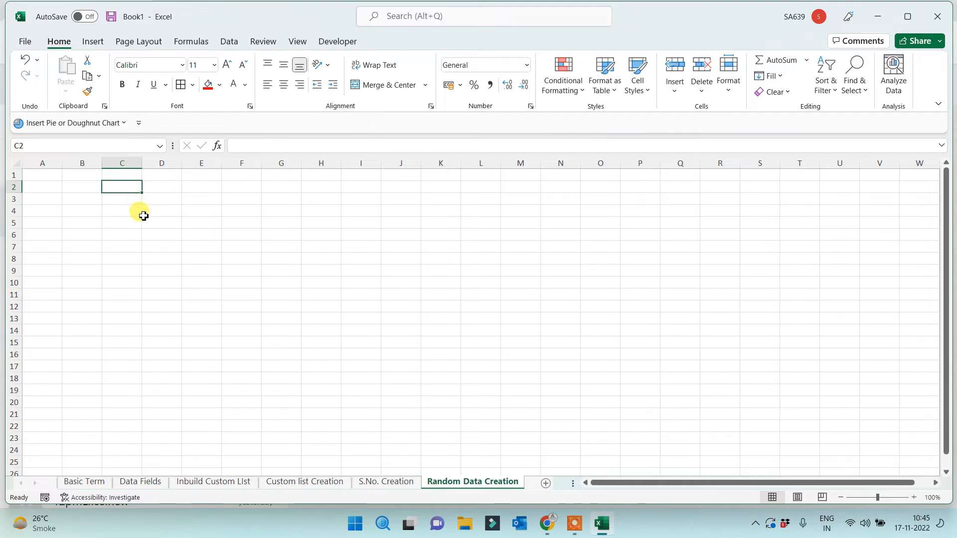
Enter the headings 'Rand' in C2 and 'Randbetween' in M2
{"action": "type", "text": "Rand"}
{"action": "left_click", "coordinate": [144, 216]}
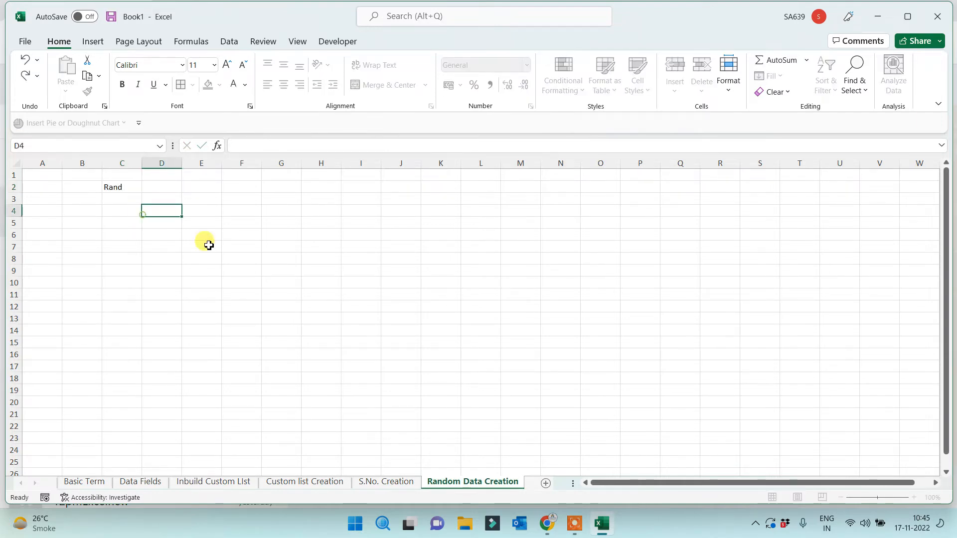
{"action": "left_click", "coordinate": [525, 196]}
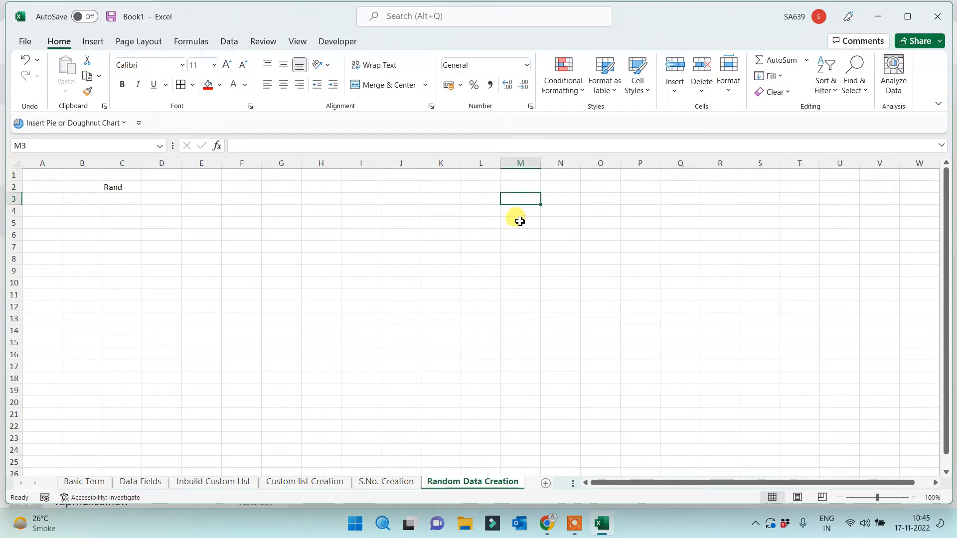
{"action": "left_click", "coordinate": [523, 188]}
{"action": "type", "text": "Rand"}
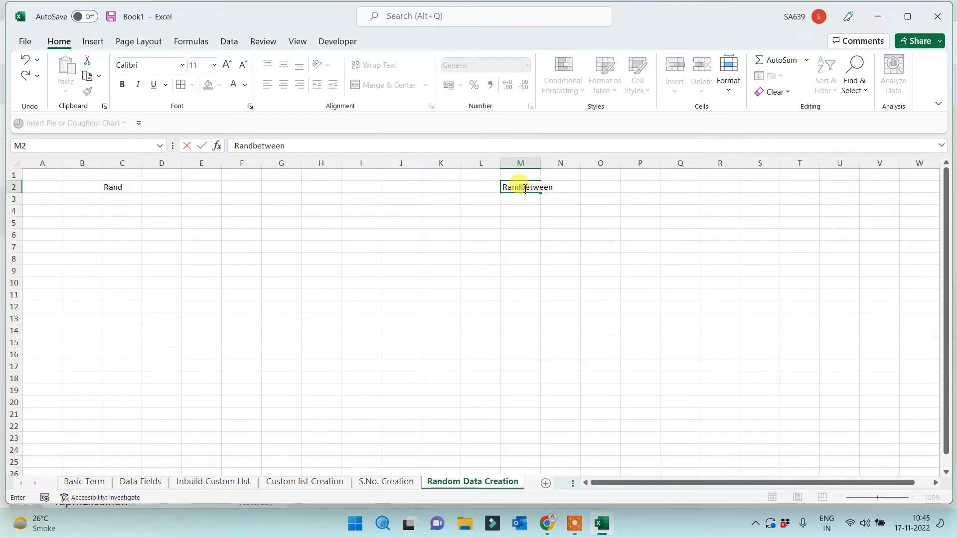
{"action": "type", "text": "between"}
{"action": "left_click", "coordinate": [441, 307]}
Merge and center C1:F2 for the Rand heading, middle-aligned with a larger font
{"action": "left_click_drag", "start_coordinate": [112, 175], "coordinate": [228, 194]}
{"action": "left_click", "coordinate": [367, 85]}
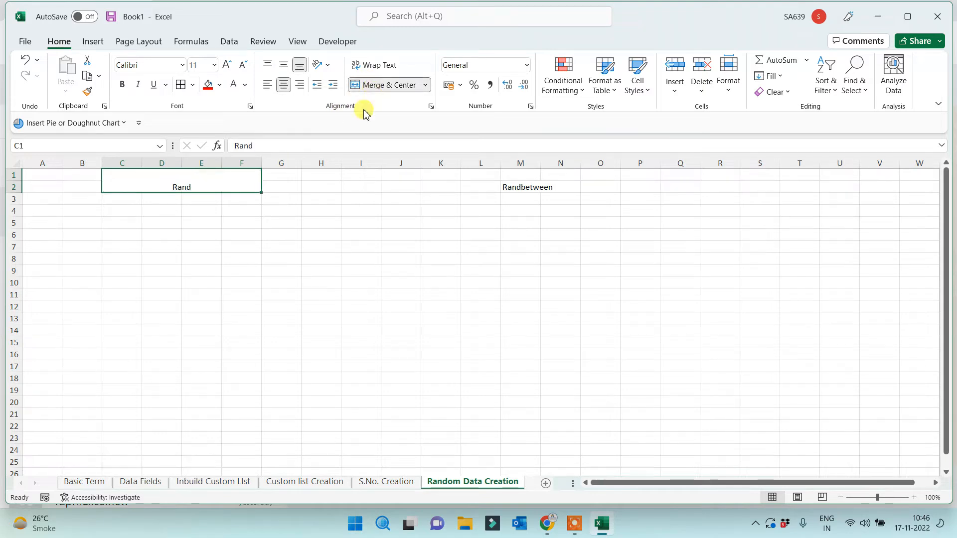
{"action": "left_click", "coordinate": [284, 65]}
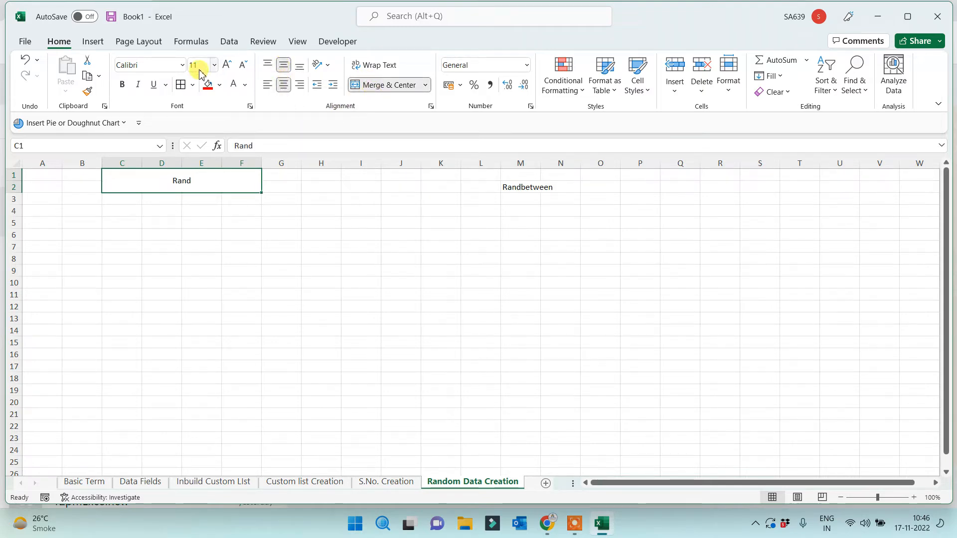
{"action": "left_click", "coordinate": [228, 66]}
{"action": "left_click", "coordinate": [228, 66]}
{"action": "left_click", "coordinate": [228, 66]}
{"action": "left_click", "coordinate": [228, 66]}
{"action": "left_click", "coordinate": [228, 66]}
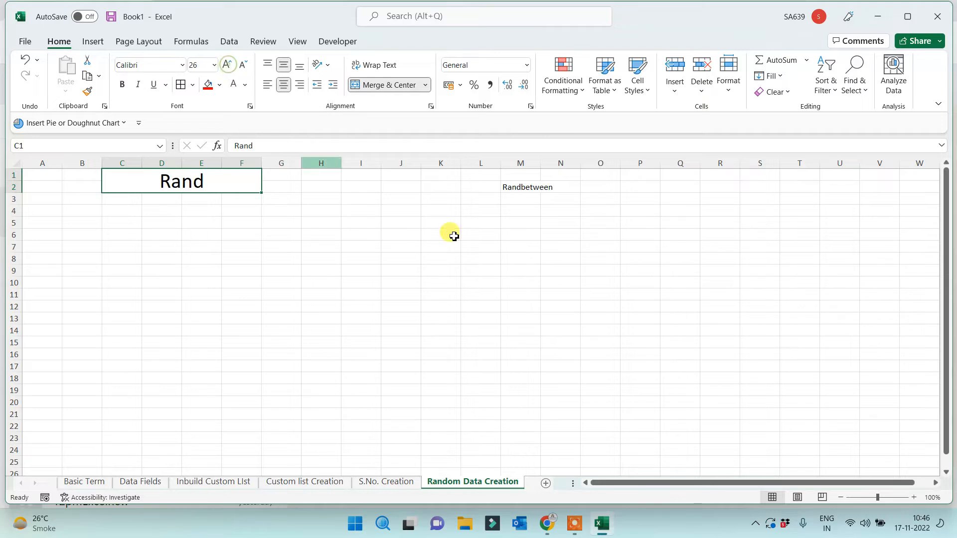
Merge and center L1:O2 for Randbetween, middle-aligned and enlarged to 26 pt
{"action": "left_click_drag", "start_coordinate": [474, 177], "coordinate": [609, 186]}
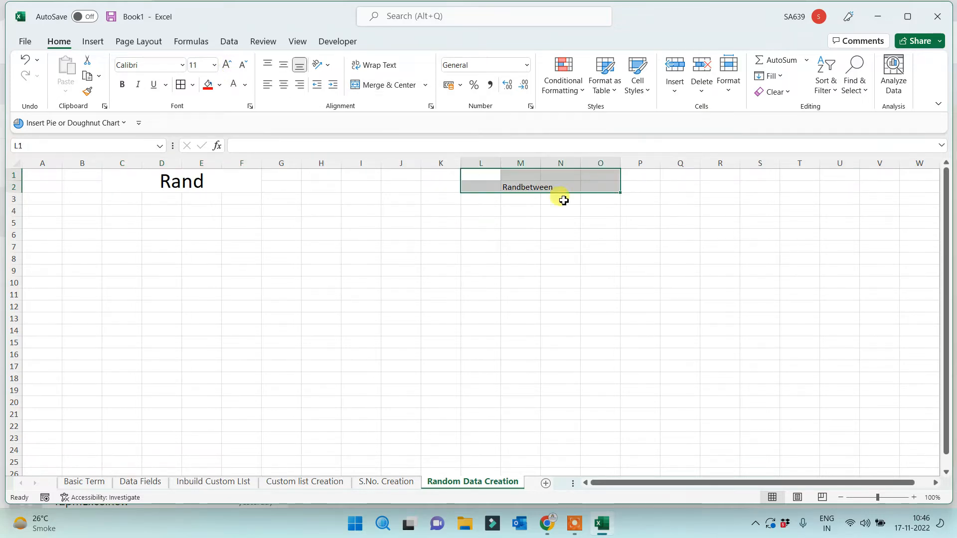
{"action": "left_click", "coordinate": [382, 84]}
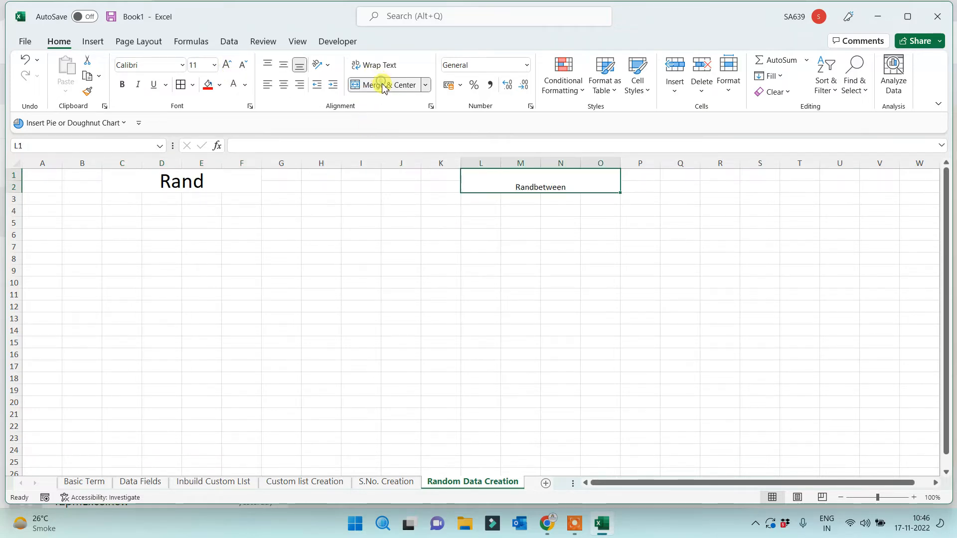
{"action": "left_click", "coordinate": [283, 65]}
{"action": "left_click", "coordinate": [227, 65]}
{"action": "left_click", "coordinate": [227, 66]}
{"action": "left_click", "coordinate": [227, 66]}
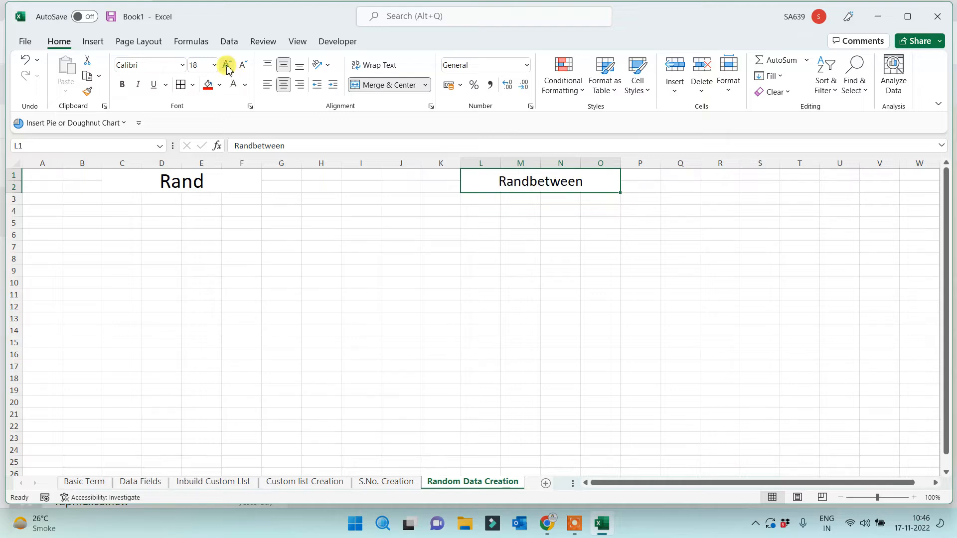
{"action": "left_click", "coordinate": [227, 66]}
{"action": "left_click", "coordinate": [227, 66]}
{"action": "left_click", "coordinate": [227, 66]}
{"action": "left_click", "coordinate": [227, 66]}
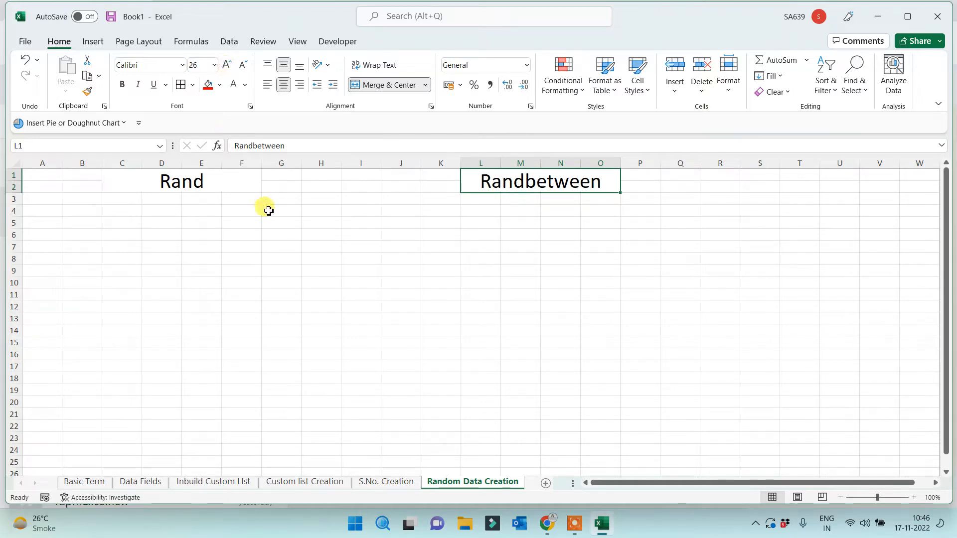
{"action": "left_click", "coordinate": [185, 193]}
Give both the Rand and Randbetween headings a red fill with white text
{"action": "left_click", "coordinate": [208, 85]}
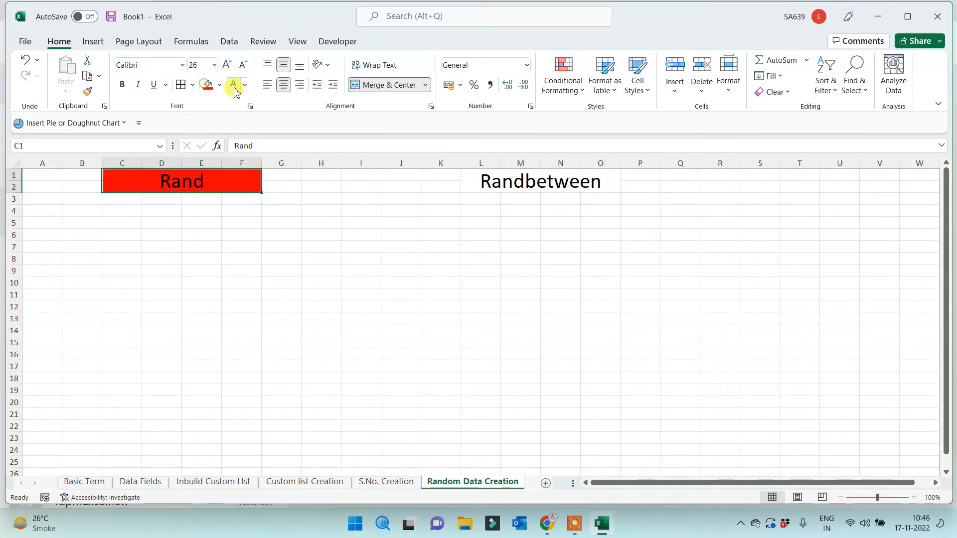
{"action": "left_click", "coordinate": [234, 84]}
{"action": "left_click", "coordinate": [462, 178]}
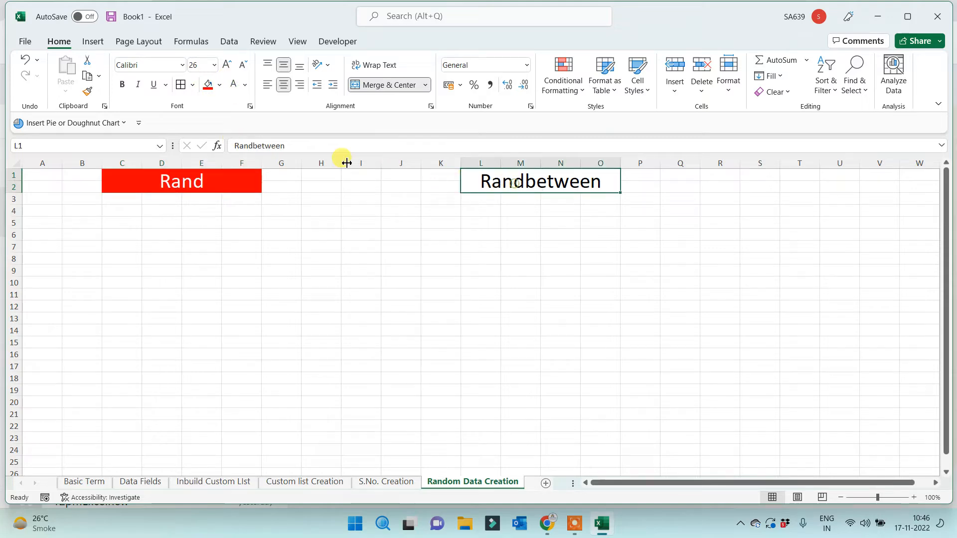
{"action": "left_click", "coordinate": [208, 85]}
{"action": "left_click", "coordinate": [234, 85]}
{"action": "left_click", "coordinate": [306, 256]}
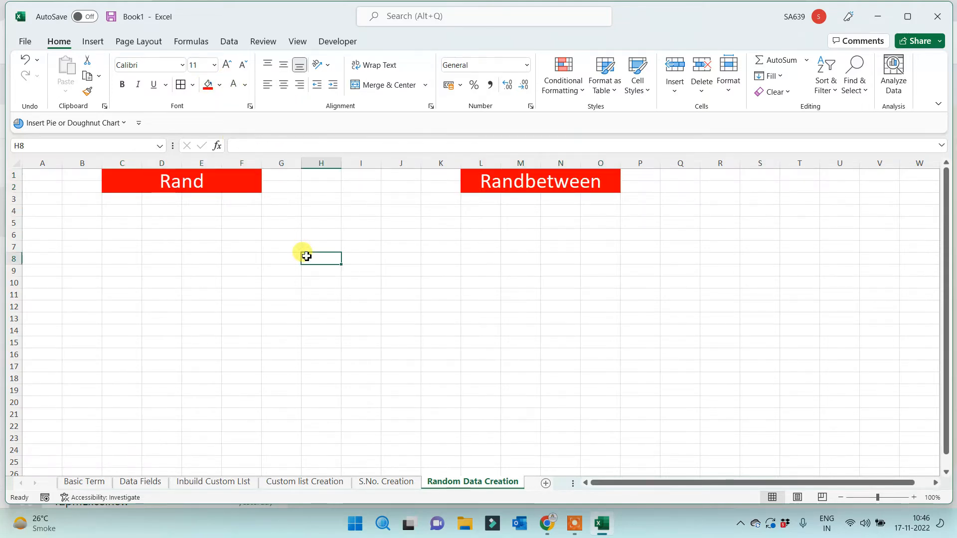
Apply All Borders to the blocks A4:J21 and L4:T21
{"action": "left_click_drag", "start_coordinate": [47, 209], "coordinate": [398, 421]}
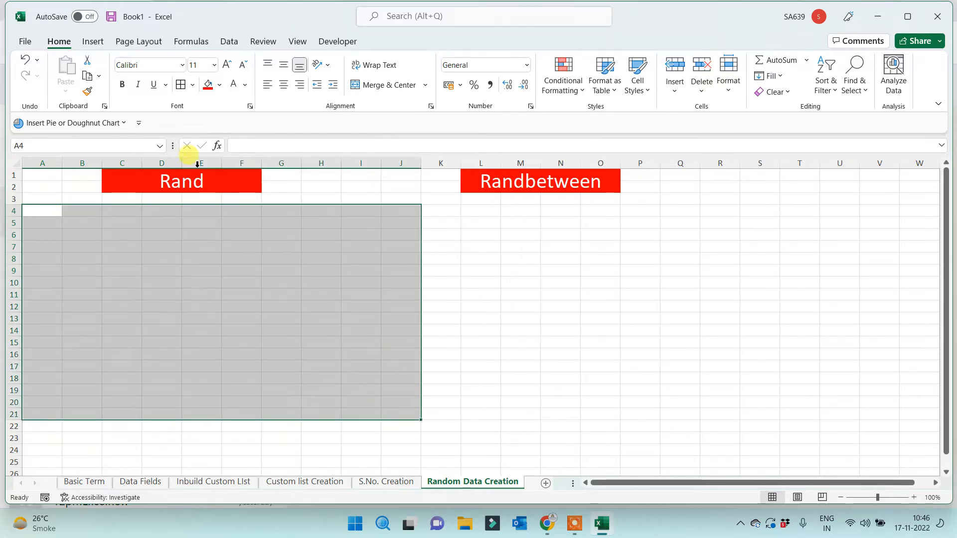
{"action": "left_click", "coordinate": [181, 86]}
{"action": "left_click_drag", "start_coordinate": [465, 212], "coordinate": [815, 417]}
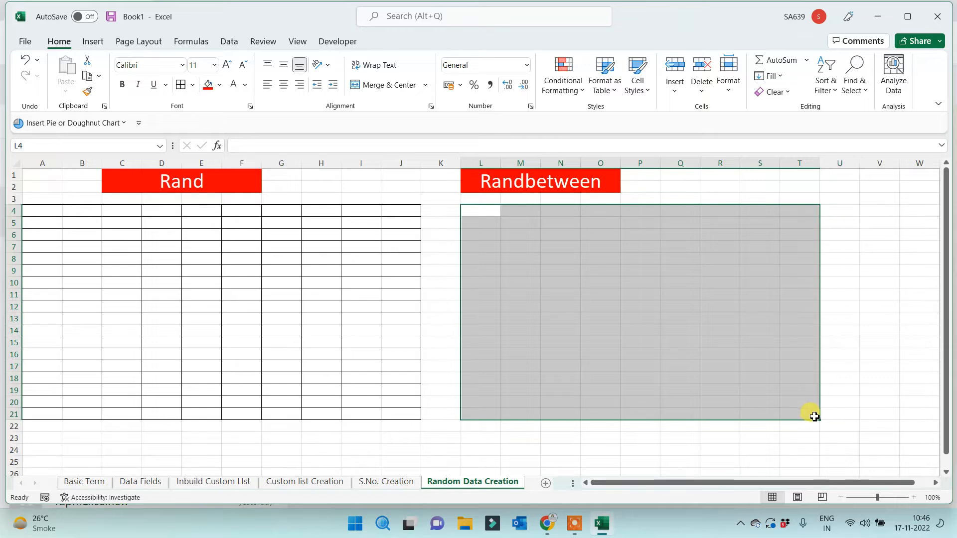
{"action": "left_click", "coordinate": [192, 85]}
{"action": "left_click", "coordinate": [181, 86]}
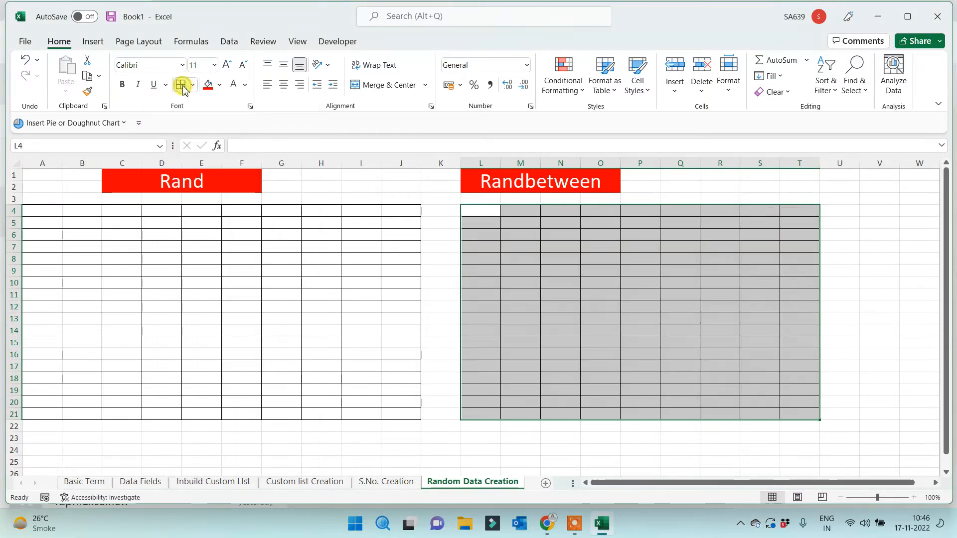
{"action": "left_click", "coordinate": [287, 240]}
{"action": "left_click_drag", "start_coordinate": [39, 207], "coordinate": [396, 411]}
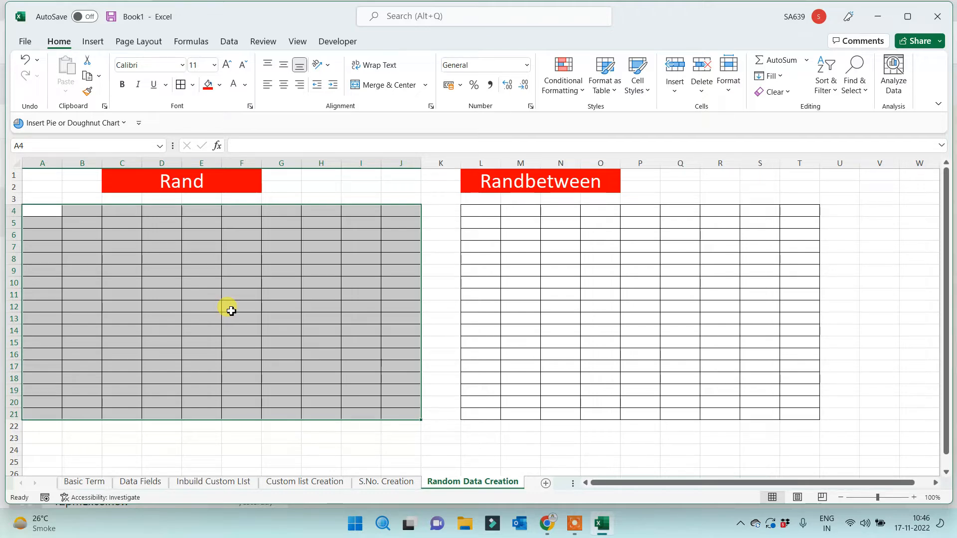
{"action": "left_click", "coordinate": [40, 211]}
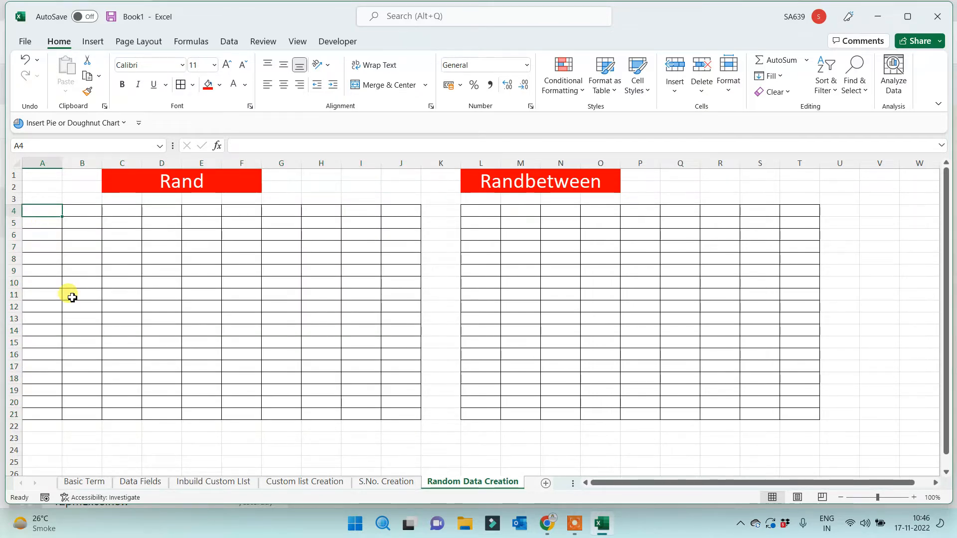
Try the sample values 0.665 and 0.6 in A4:A5, then clear them
{"action": "type", "text": "0."}
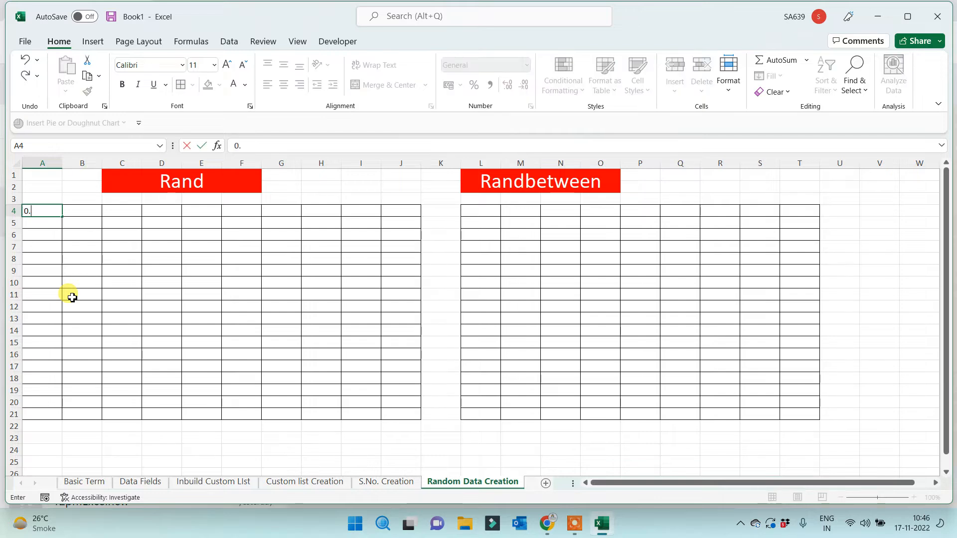
{"action": "type", "text": "665"}
{"action": "key", "text": "Return"}
{"action": "type", "text": "0."}
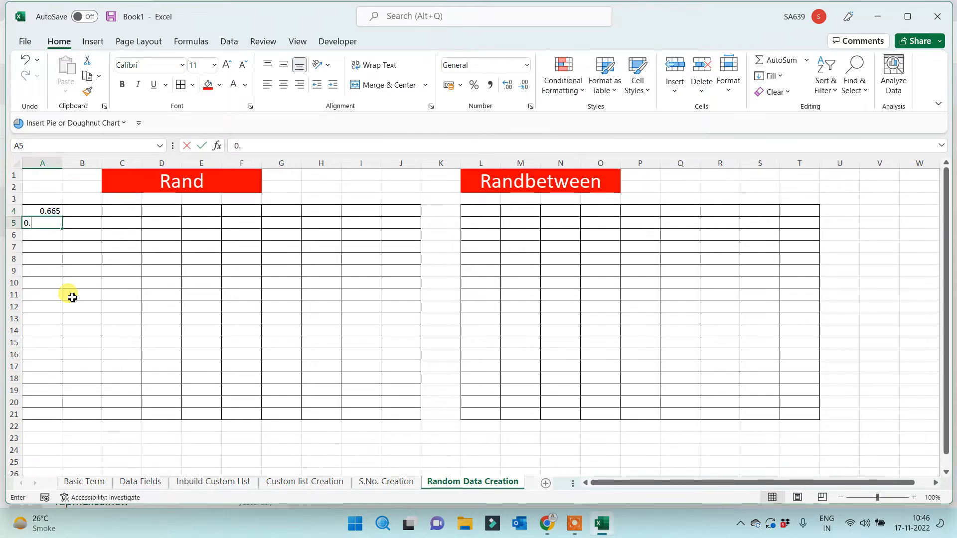
{"action": "type", "text": "655"}
{"action": "key", "text": "Return"}
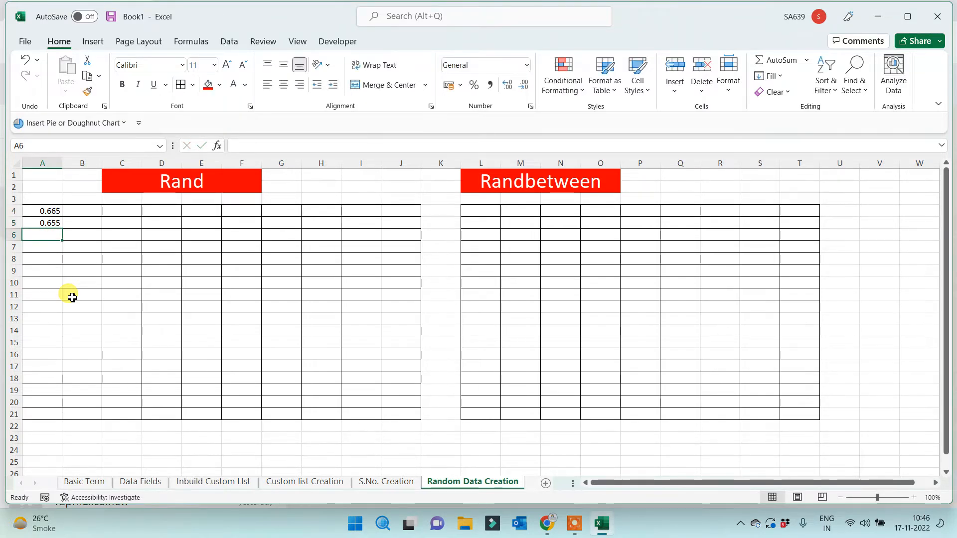
{"action": "key", "text": "Up"}
{"action": "key", "text": "Up"}
{"action": "key", "text": "shift+Down"}
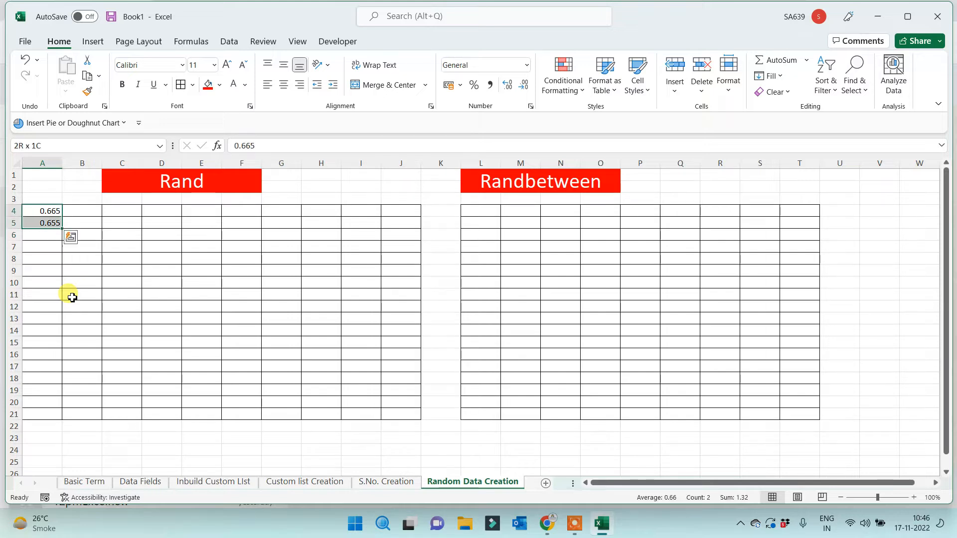
{"action": "key", "text": "Delete"}
Enter =RAND() in A4 and fill it across A4:J21
{"action": "left_click", "coordinate": [48, 213]}
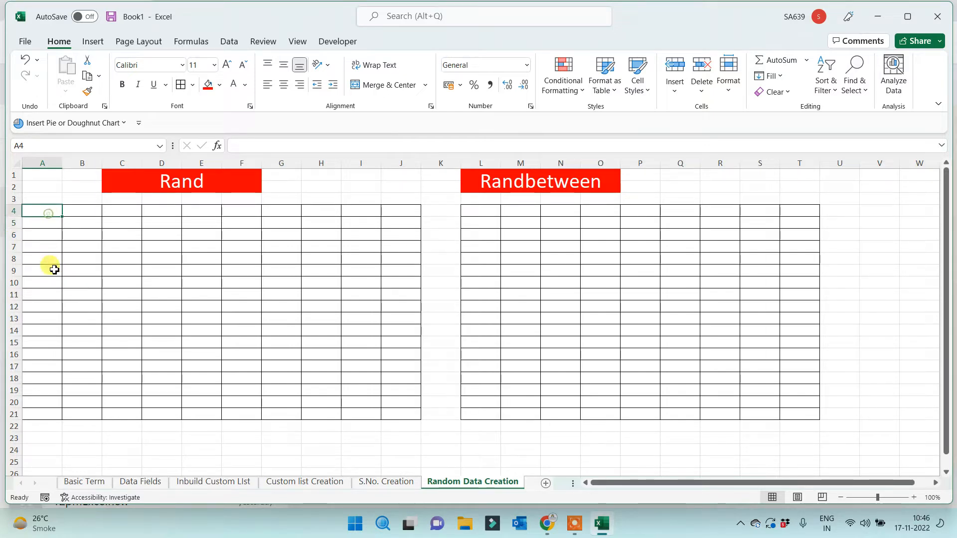
{"action": "type", "text": "=rand"}
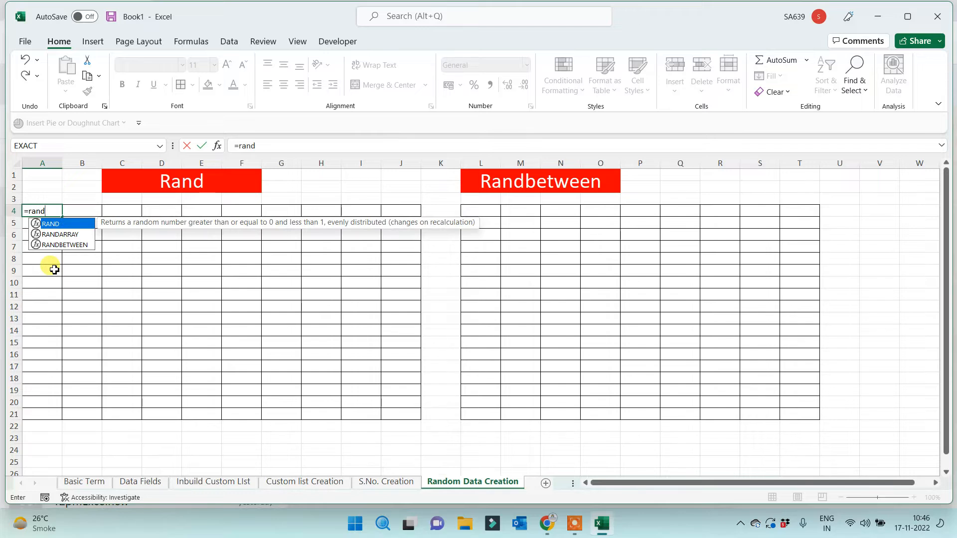
{"action": "type", "text": "()"}
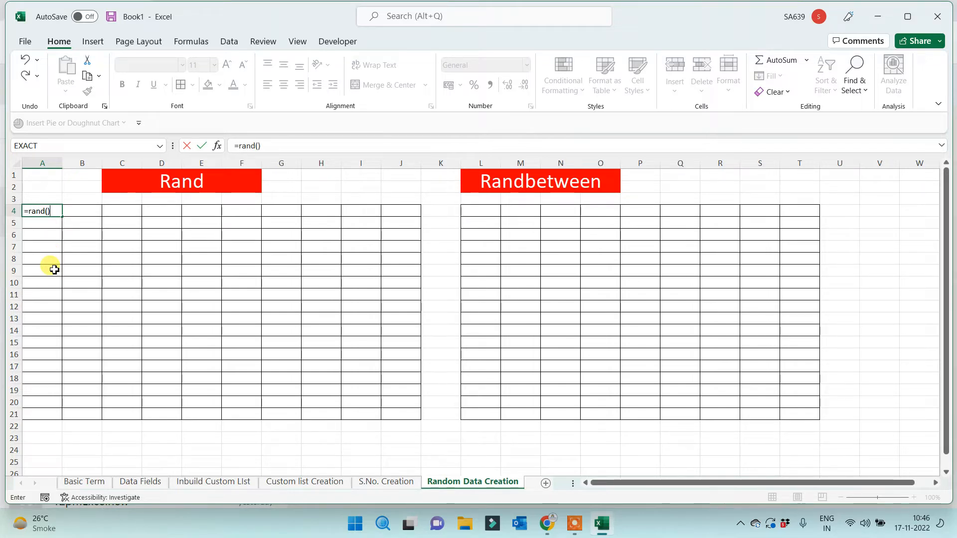
{"action": "key", "text": "Return"}
{"action": "left_click", "coordinate": [44, 211]}
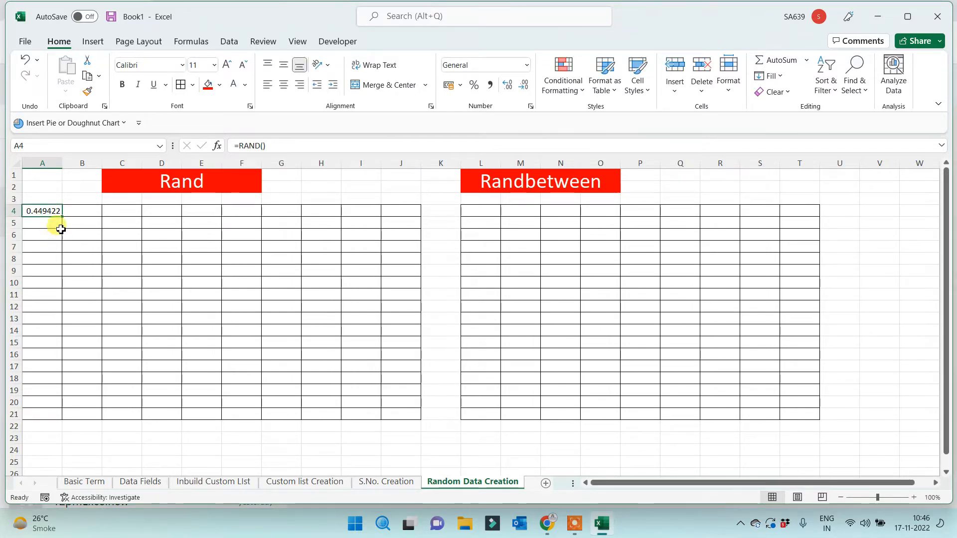
{"action": "left_click_drag", "start_coordinate": [65, 217], "coordinate": [397, 418]}
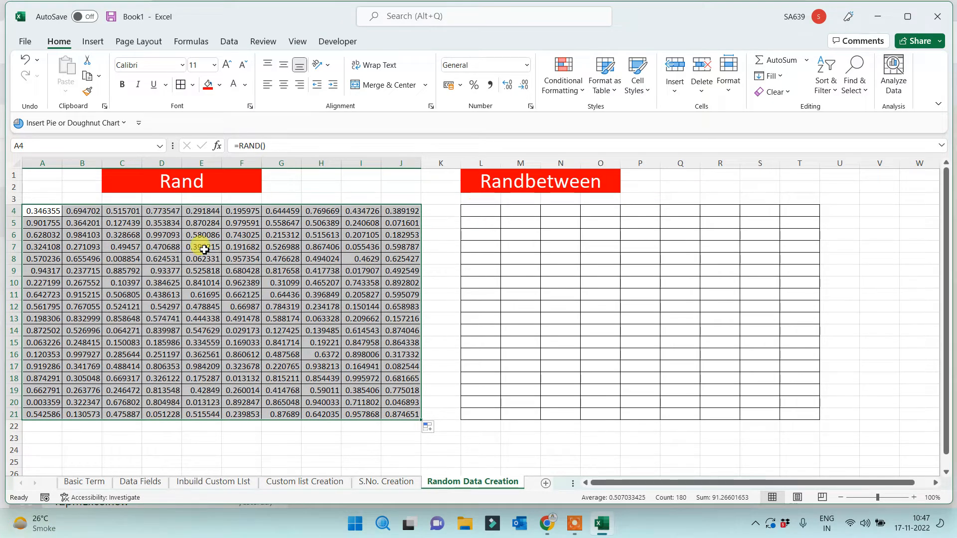
{"action": "left_click_drag", "start_coordinate": [42, 210], "coordinate": [401, 410]}
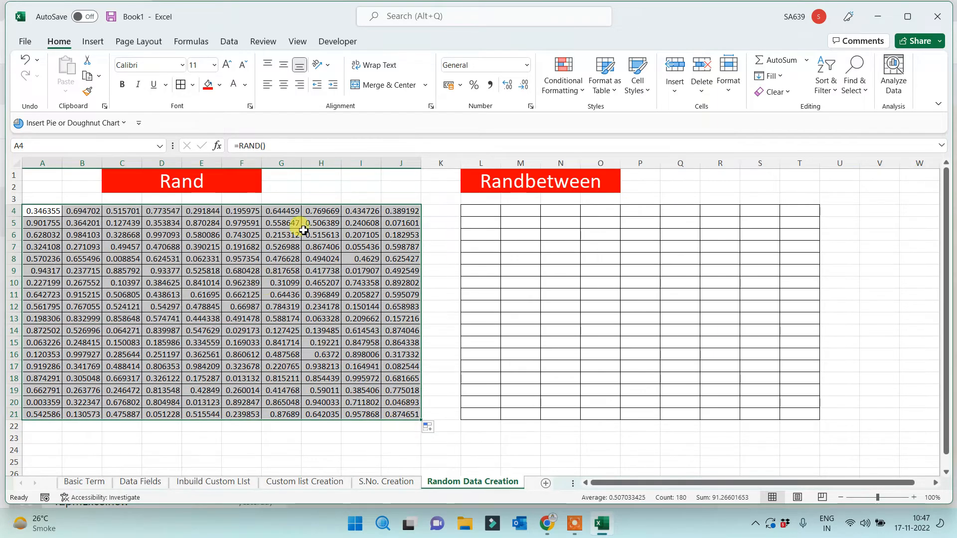
{"action": "left_click_drag", "start_coordinate": [235, 146], "coordinate": [308, 149]}
{"action": "key", "text": "ctrl+c"}
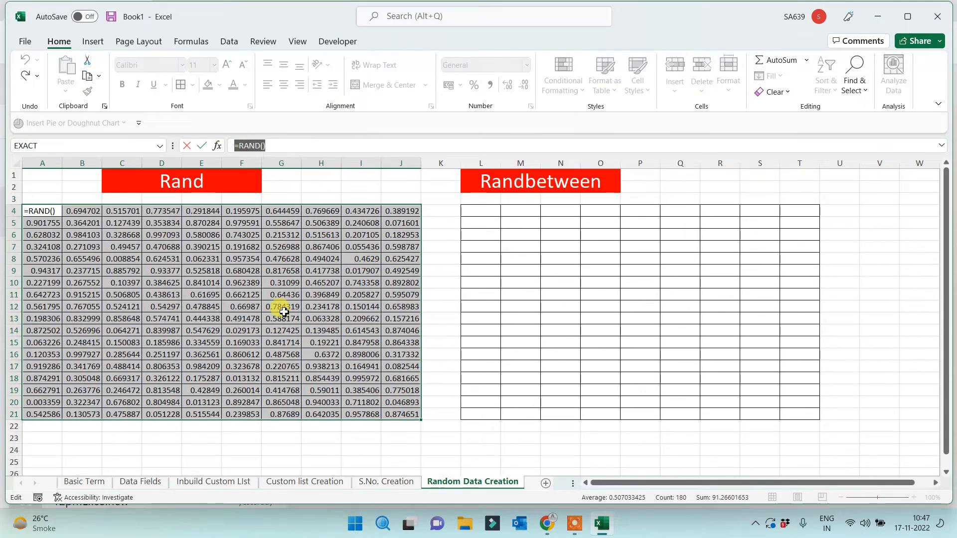
{"action": "key", "text": "Escape"}
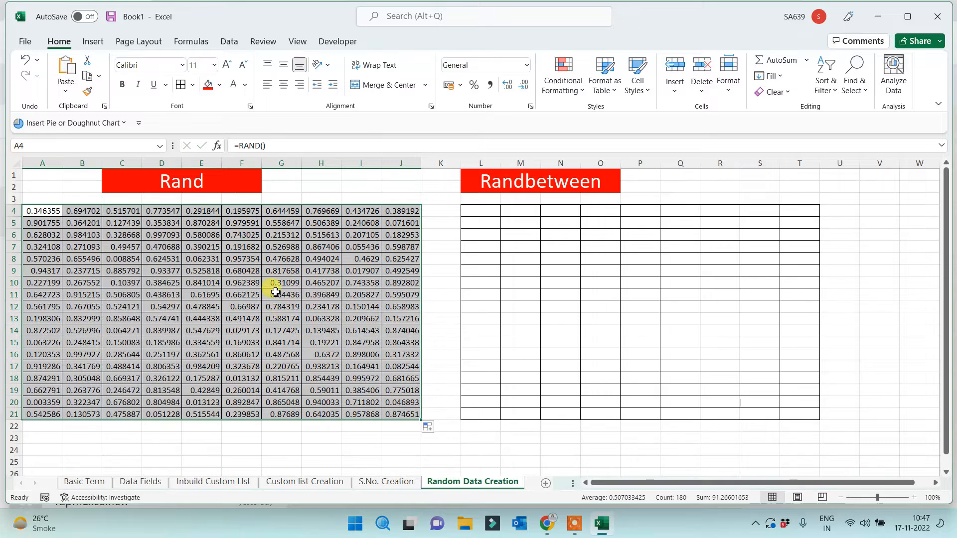
Paste '=RAND()' into G2, then merge G1:J2 and make it a middle-aligned, larger label
{"action": "left_click", "coordinate": [287, 187]}
{"action": "double_click", "coordinate": [287, 187]}
{"action": "key", "text": "ctrl+v"}
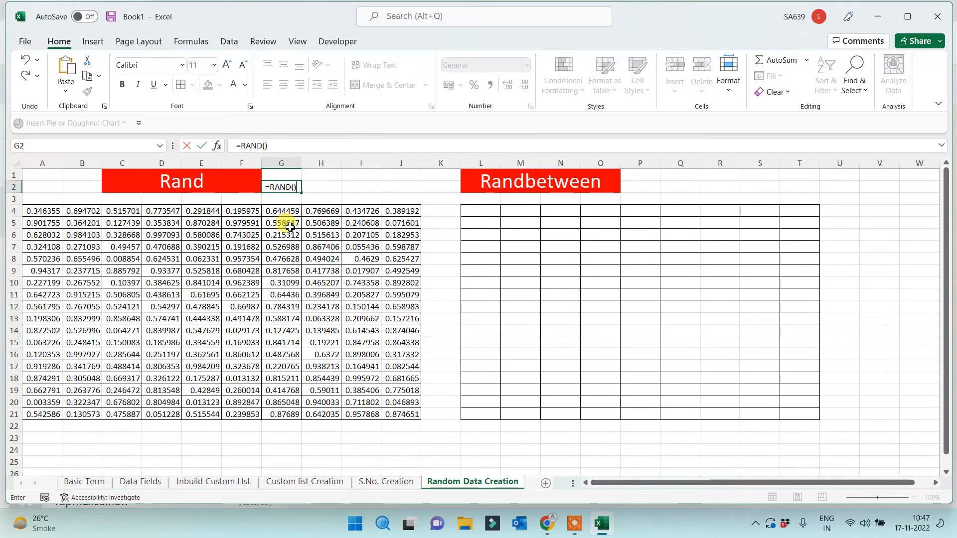
{"action": "left_click", "coordinate": [313, 304]}
{"action": "left_click_drag", "start_coordinate": [288, 174], "coordinate": [399, 182]}
{"action": "left_click", "coordinate": [402, 91]}
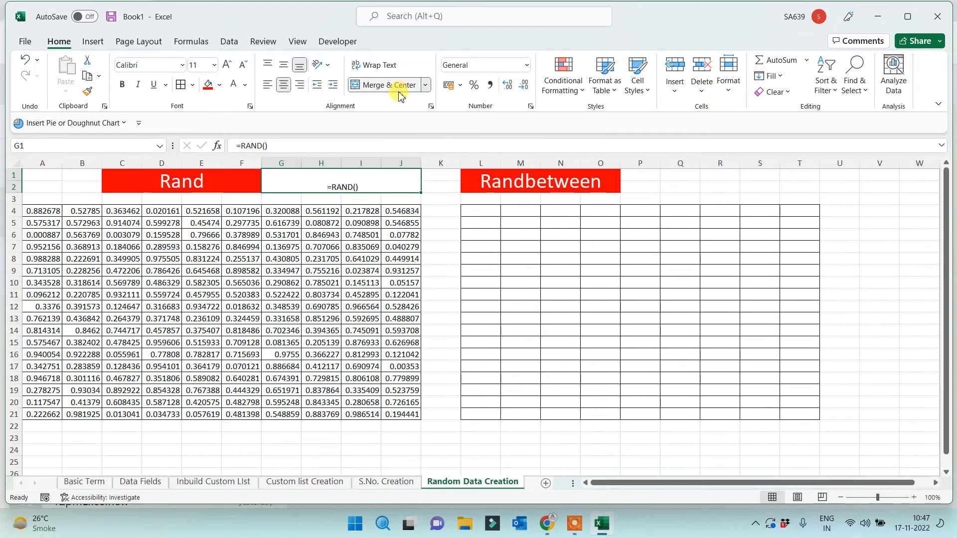
{"action": "left_click", "coordinate": [283, 64]}
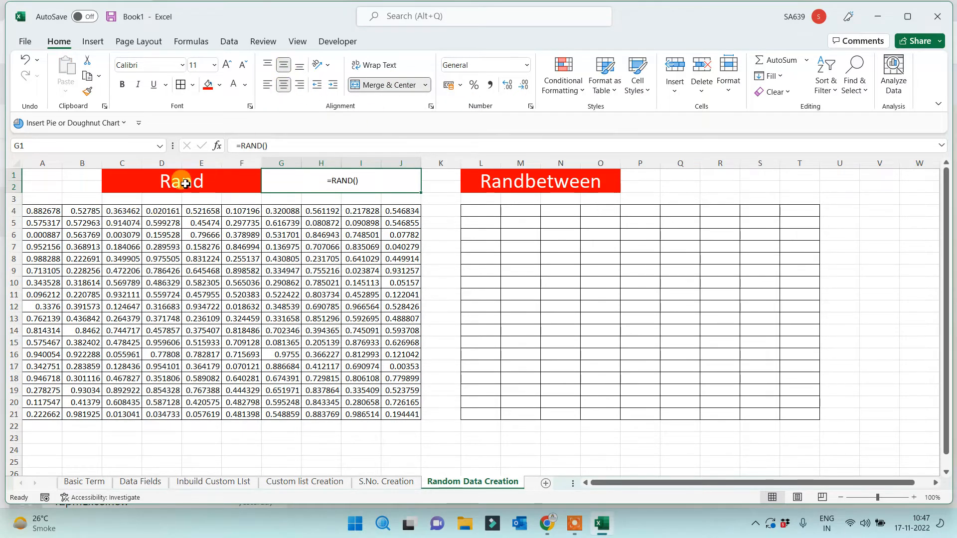
{"action": "left_click", "coordinate": [226, 65]}
{"action": "left_click", "coordinate": [227, 65]}
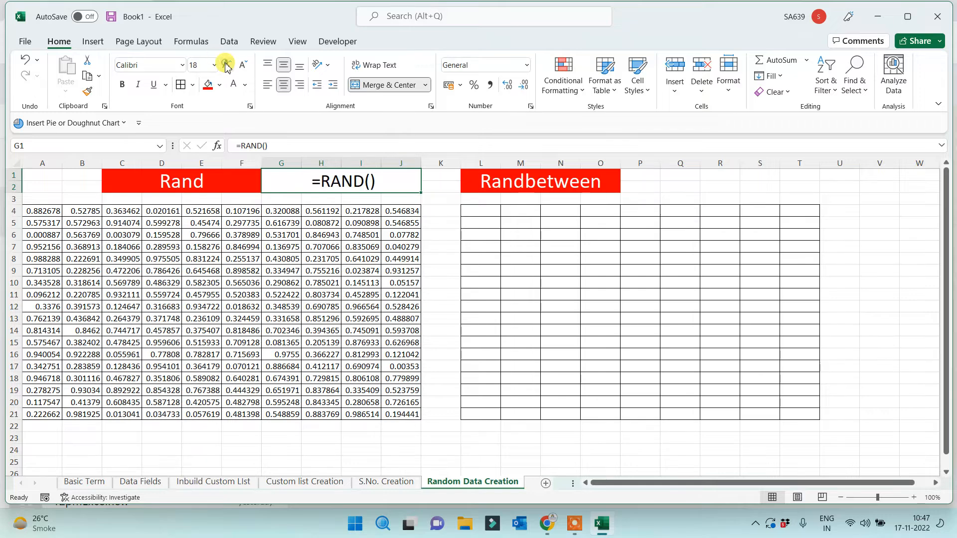
{"action": "left_click", "coordinate": [131, 284]}
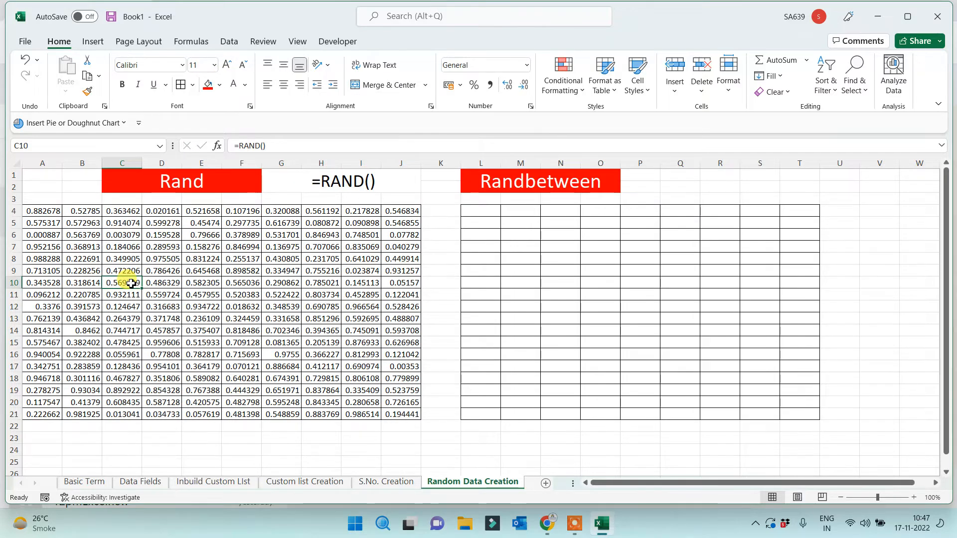
{"action": "left_click", "coordinate": [486, 211]}
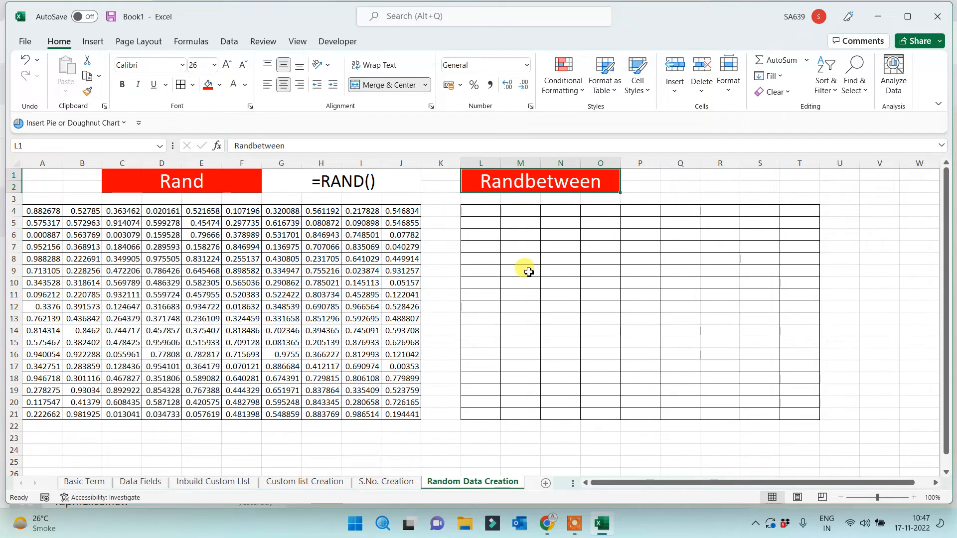
{"action": "left_click_drag", "start_coordinate": [44, 211], "coordinate": [400, 417]}
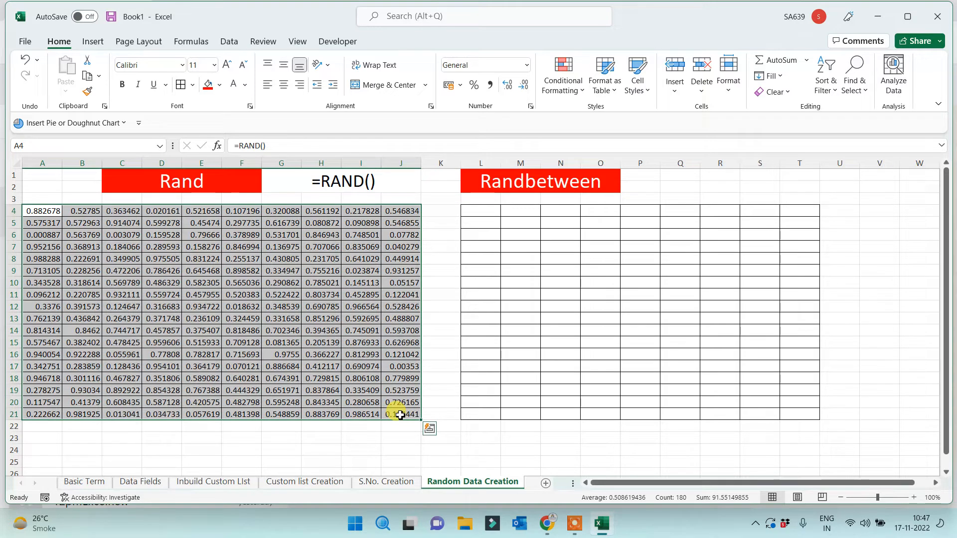
Enter =RANDBETWEEN(1000,10000) in L4 and fill it across L4:T21
{"action": "left_click", "coordinate": [472, 212]}
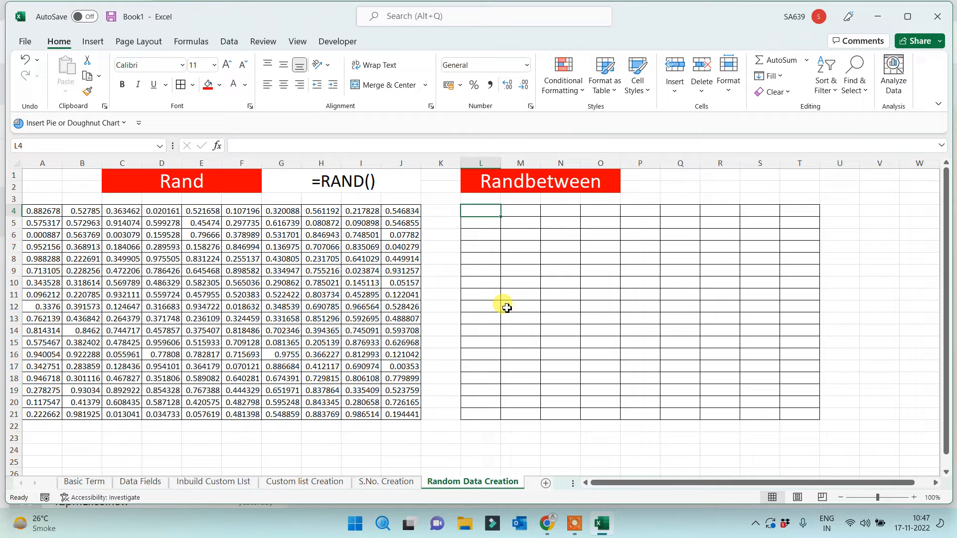
{"action": "type", "text": "=rand"}
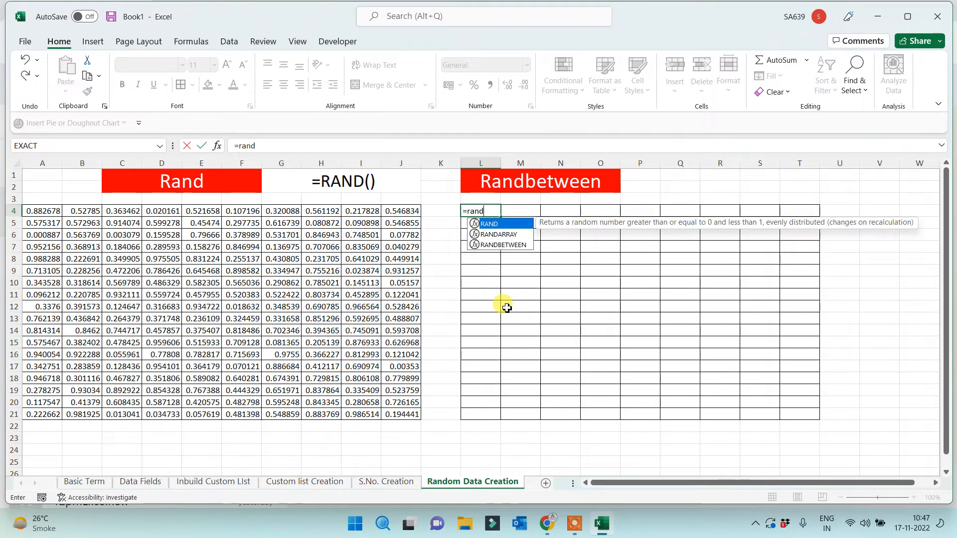
{"action": "key", "text": "Down"}
{"action": "key", "text": "Down"}
{"action": "key", "text": "Tab"}
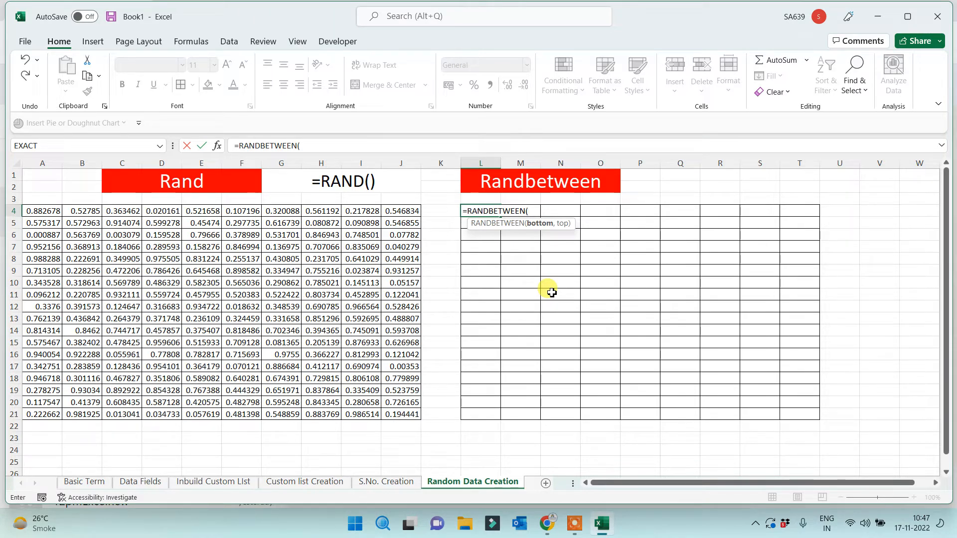
{"action": "type", "text": "1000,1000"}
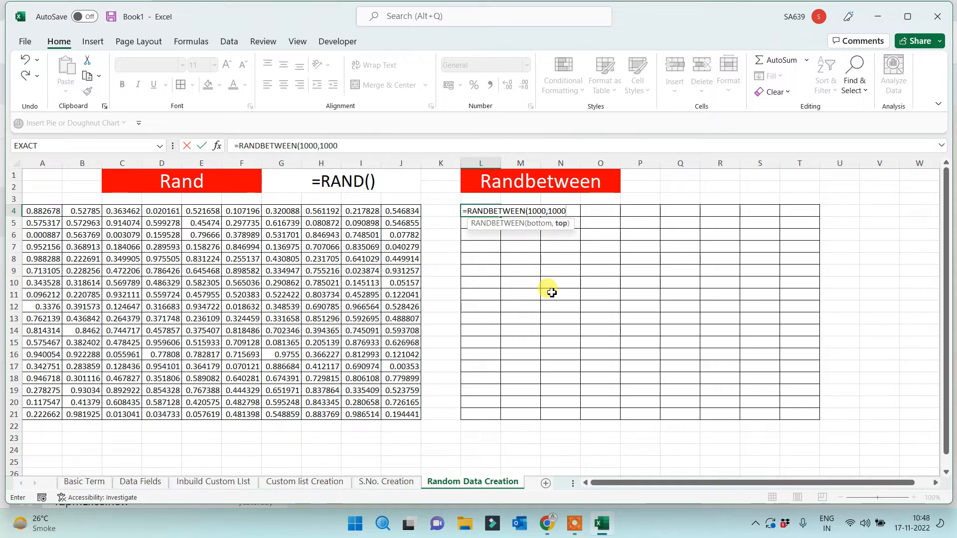
{"action": "type", "text": "0)"}
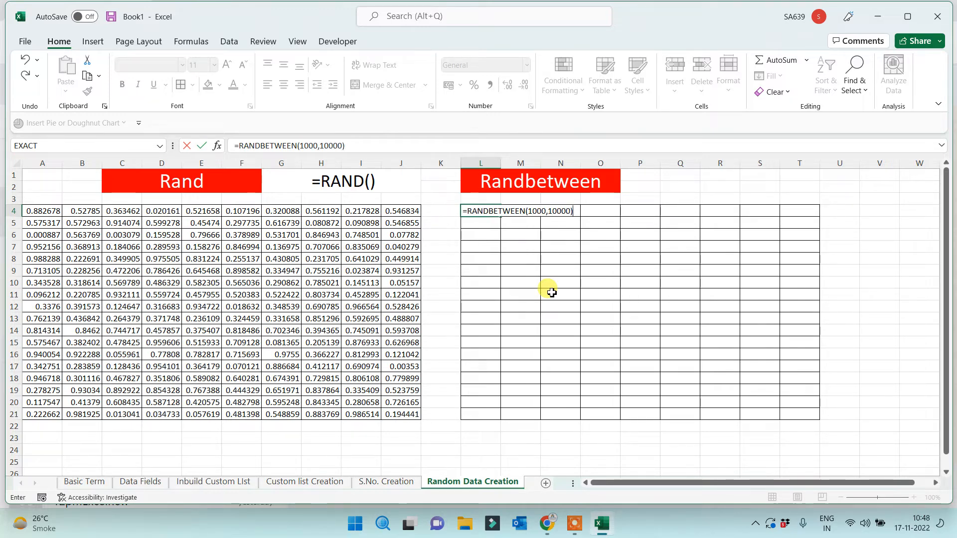
{"action": "key", "text": "Return"}
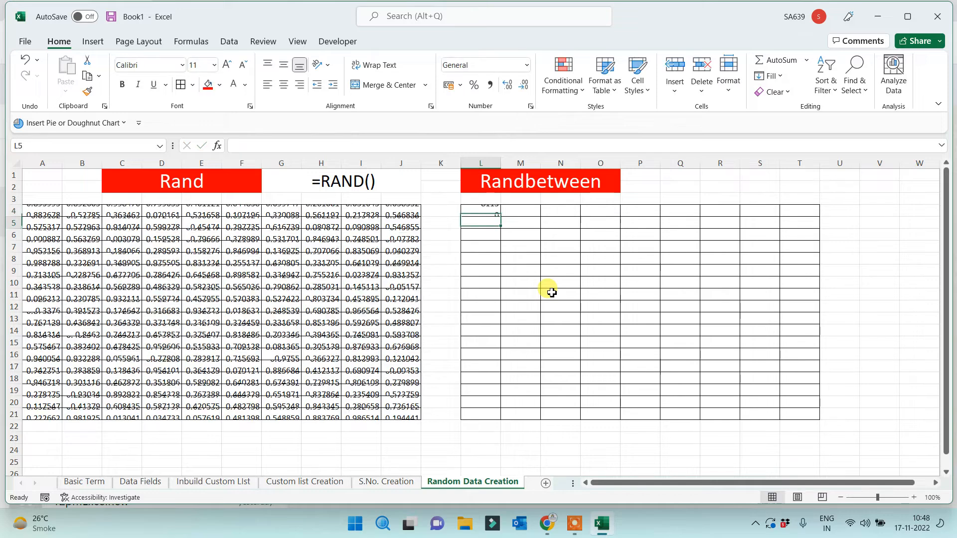
{"action": "left_click", "coordinate": [487, 211]}
{"action": "left_click_drag", "start_coordinate": [500, 217], "coordinate": [823, 419]}
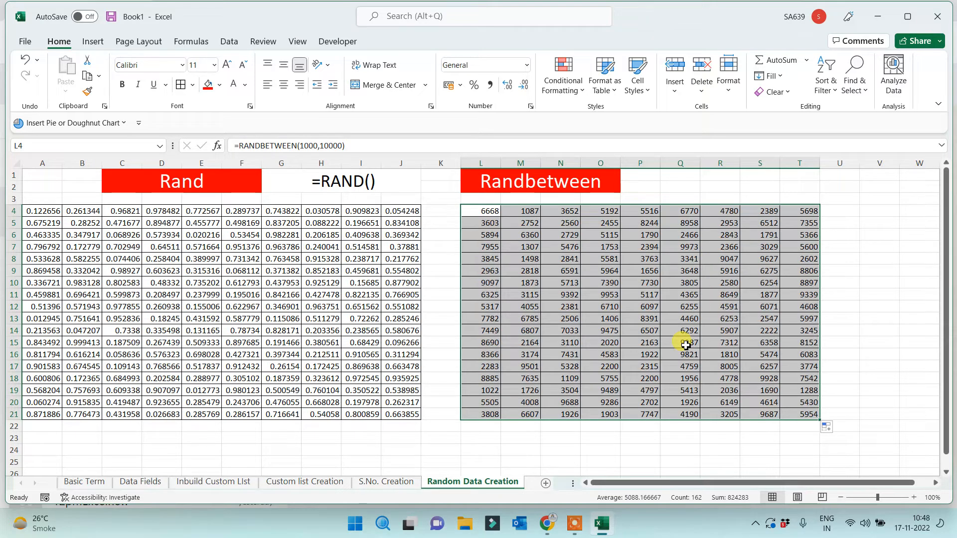
{"action": "left_click_drag", "start_coordinate": [687, 176], "coordinate": [782, 188]}
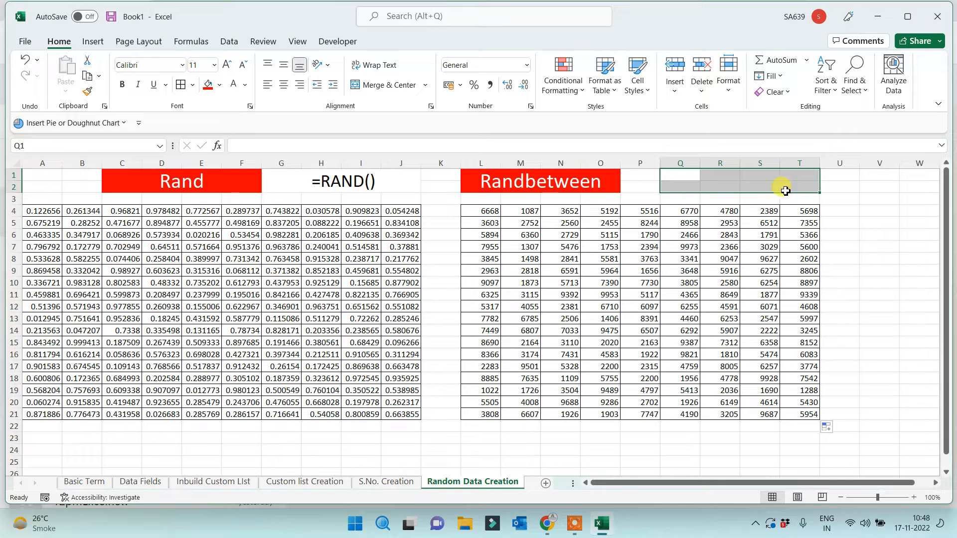
Merge Q1:T2 and label it '=RANDBETWEEN(Bot, top)', middle-aligned and enlarged
{"action": "left_click", "coordinate": [388, 81]}
{"action": "double_click", "coordinate": [703, 185]}
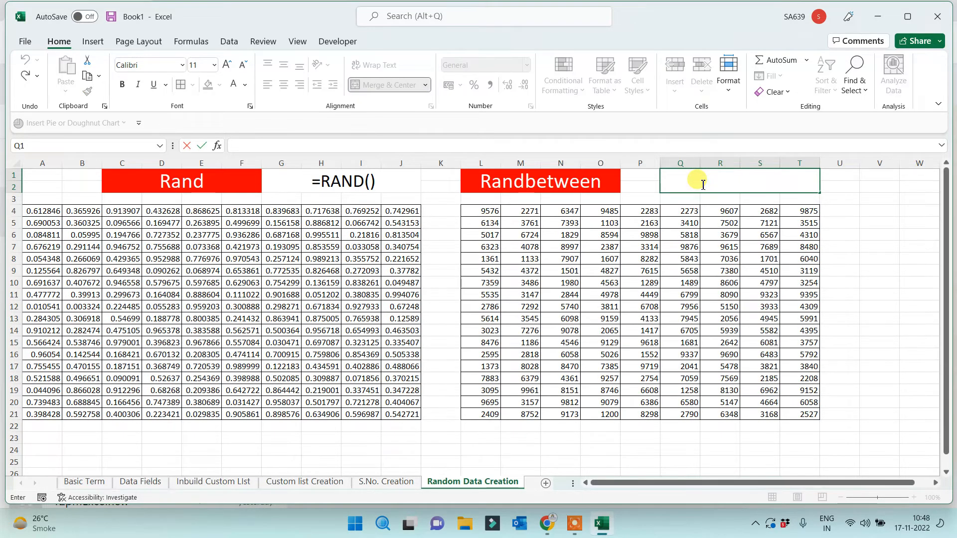
{"action": "type", "text": "=rand"}
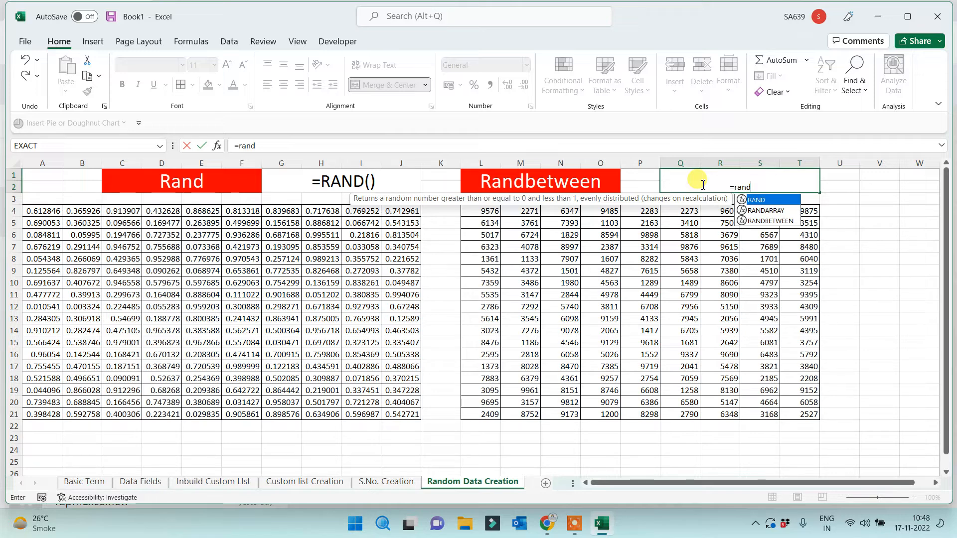
{"action": "key", "text": "Down"}
{"action": "key", "text": "Down"}
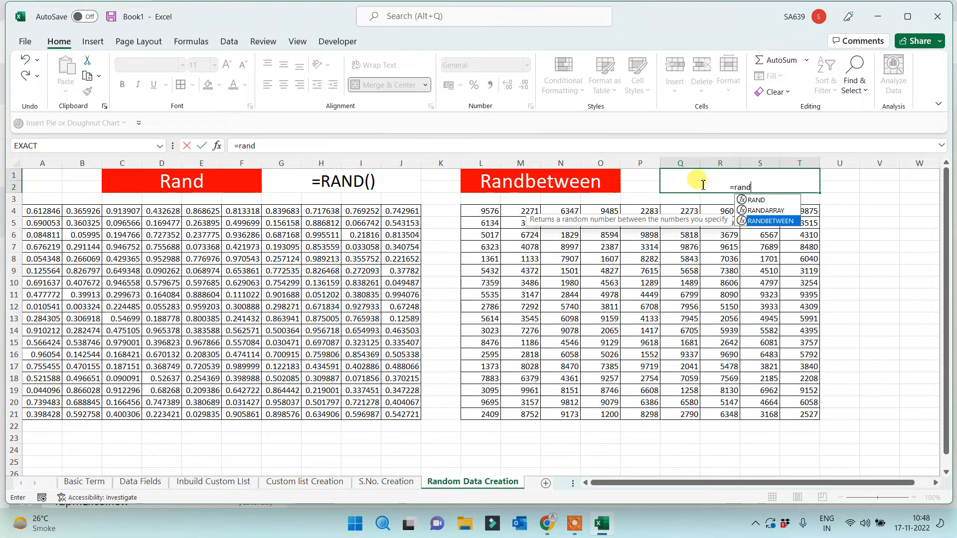
{"action": "key", "text": "Tab"}
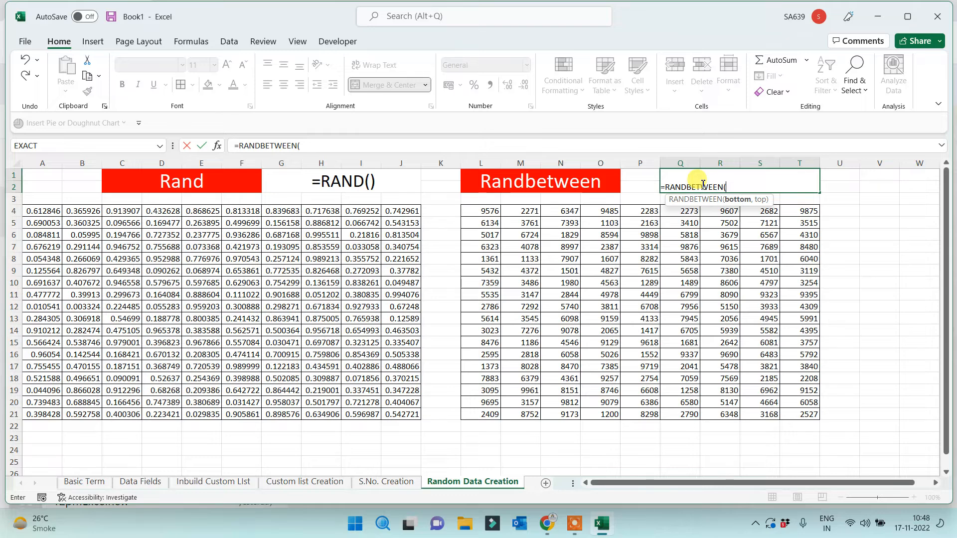
{"action": "type", "text": "Bot"}
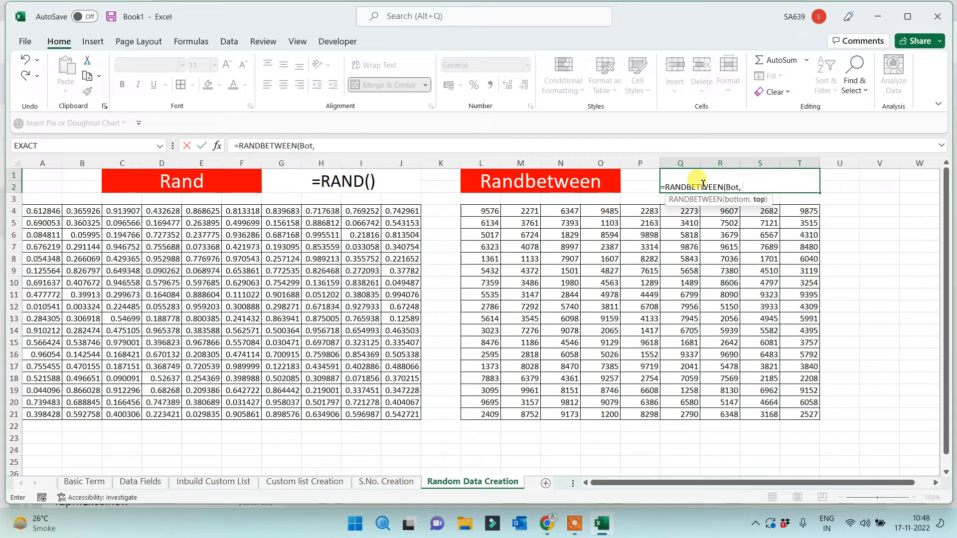
{"action": "type", "text": ", top)"}
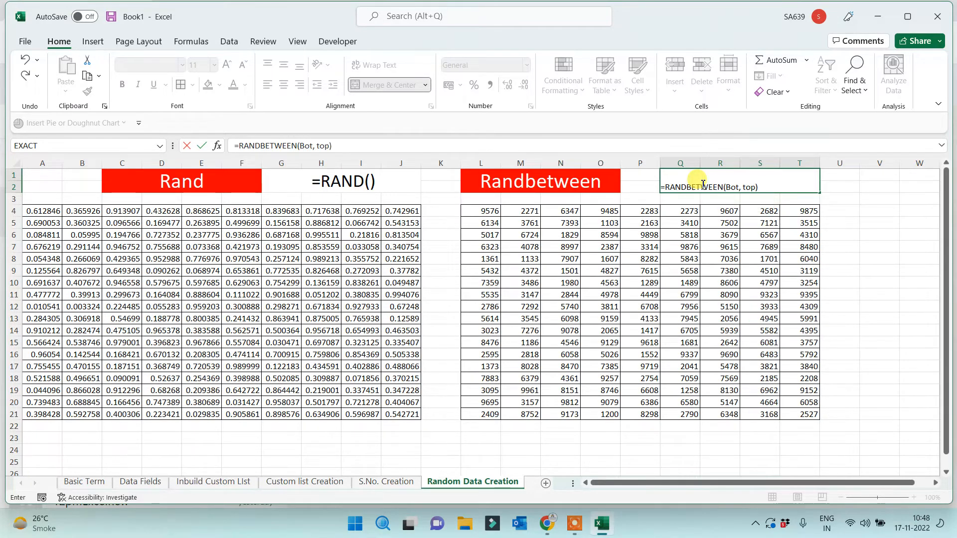
{"action": "left_click", "coordinate": [661, 187]}
{"action": "key", "text": "ctrl+Return"}
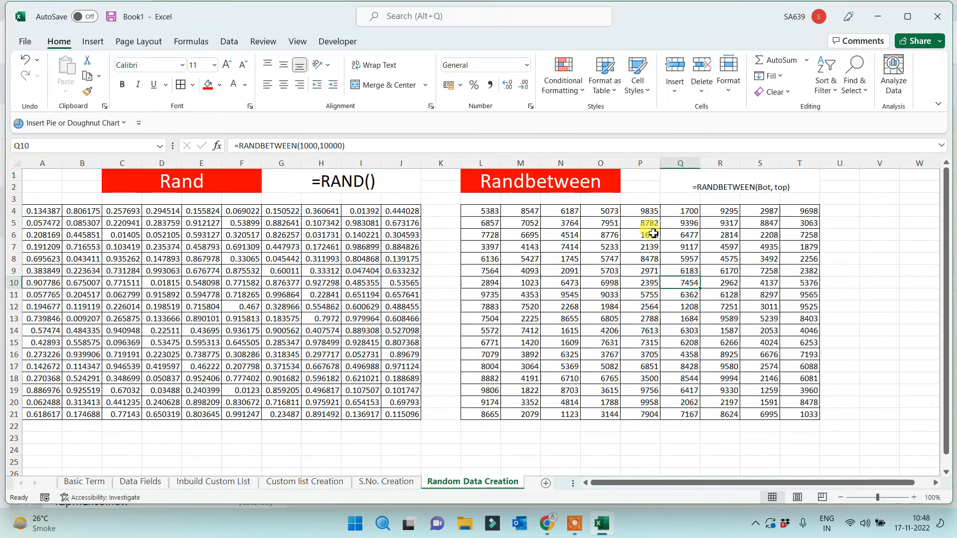
{"action": "left_click", "coordinate": [280, 63]}
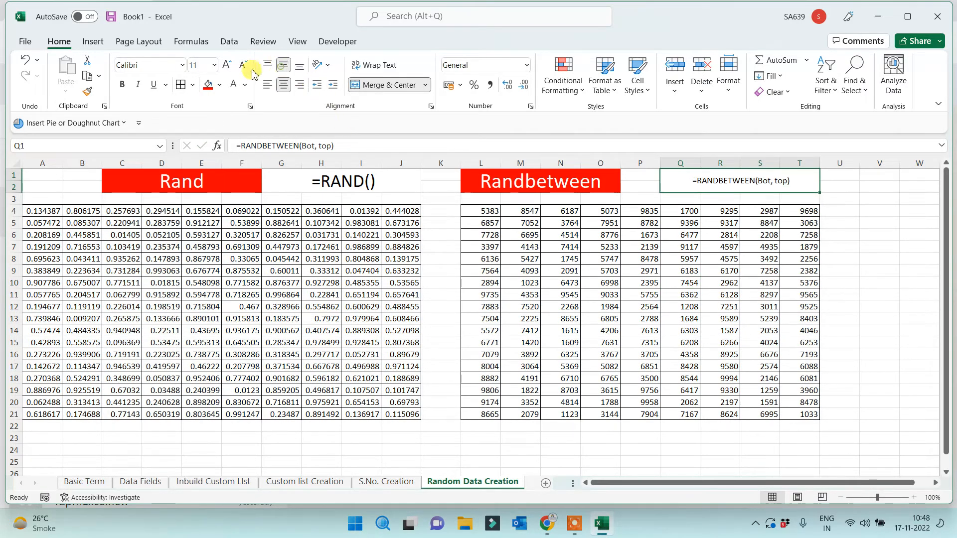
{"action": "left_click", "coordinate": [229, 65]}
{"action": "left_click", "coordinate": [230, 65]}
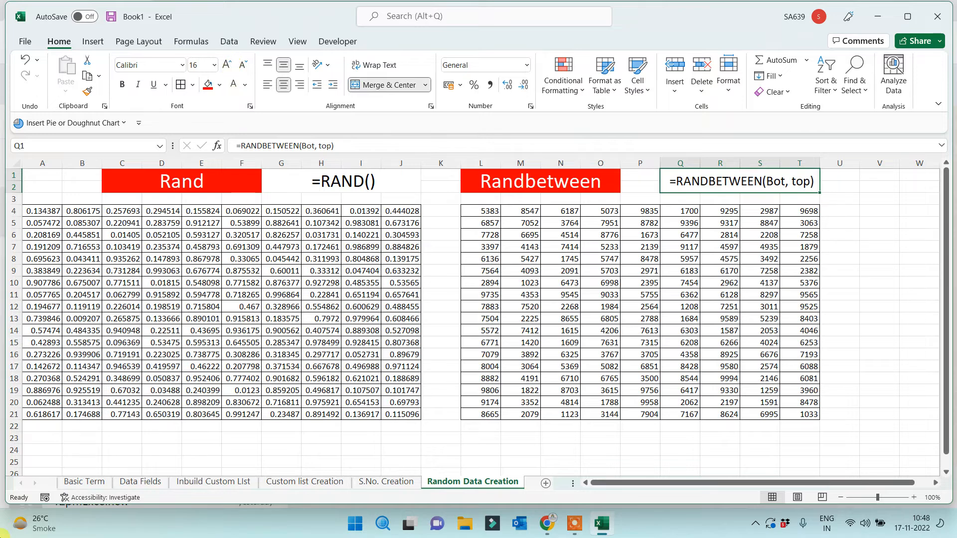
{"action": "left_click", "coordinate": [872, 262]}
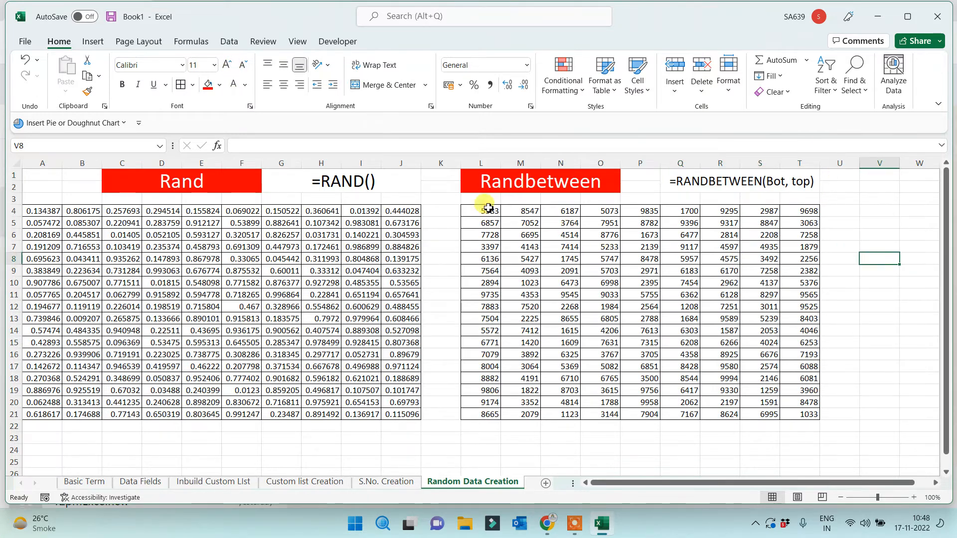
Center the Randbetween numbers in their cells
{"action": "left_click_drag", "start_coordinate": [492, 212], "coordinate": [792, 412]}
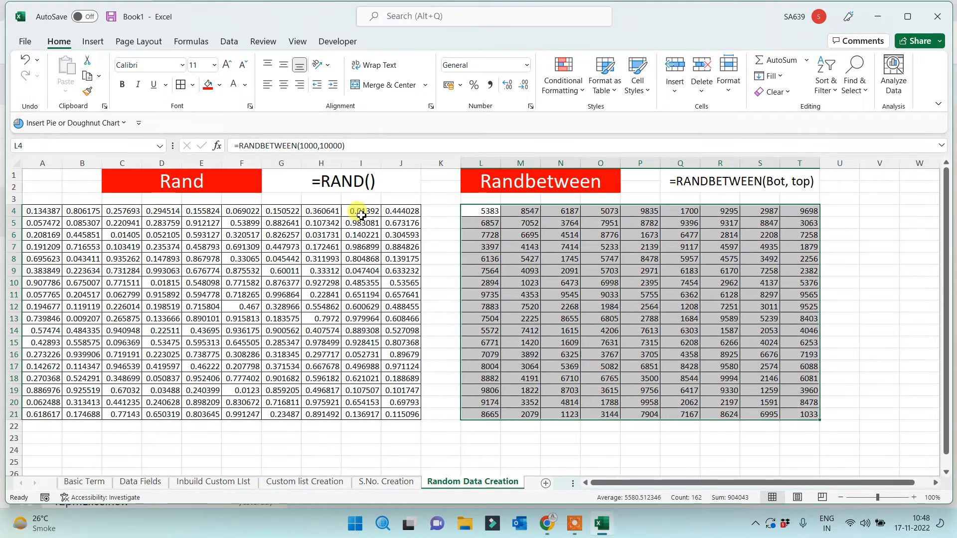
{"action": "left_click", "coordinate": [284, 85]}
{"action": "left_click", "coordinate": [438, 310]}
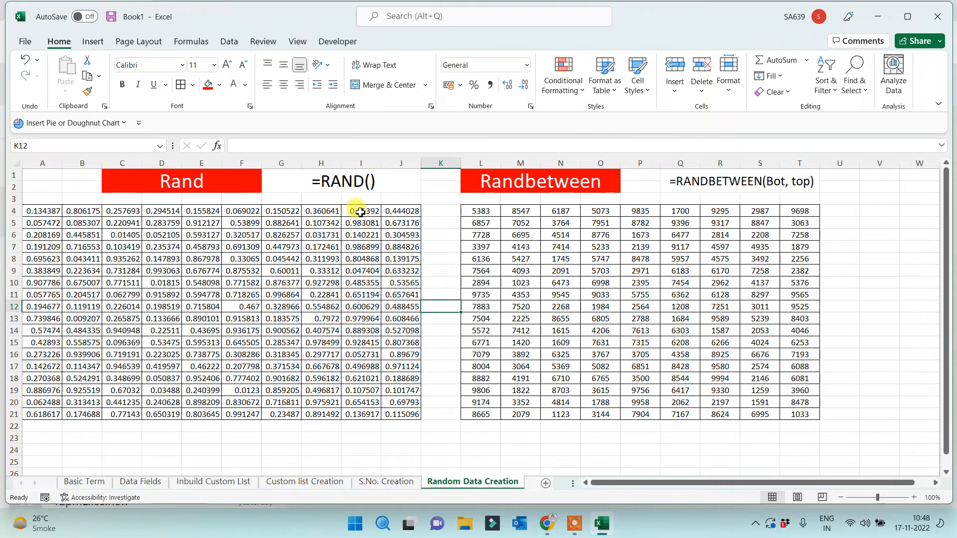
Copy a block of random values into a new sheet, then return to Random Data Creation
{"action": "left_click_drag", "start_coordinate": [362, 210], "coordinate": [531, 319]}
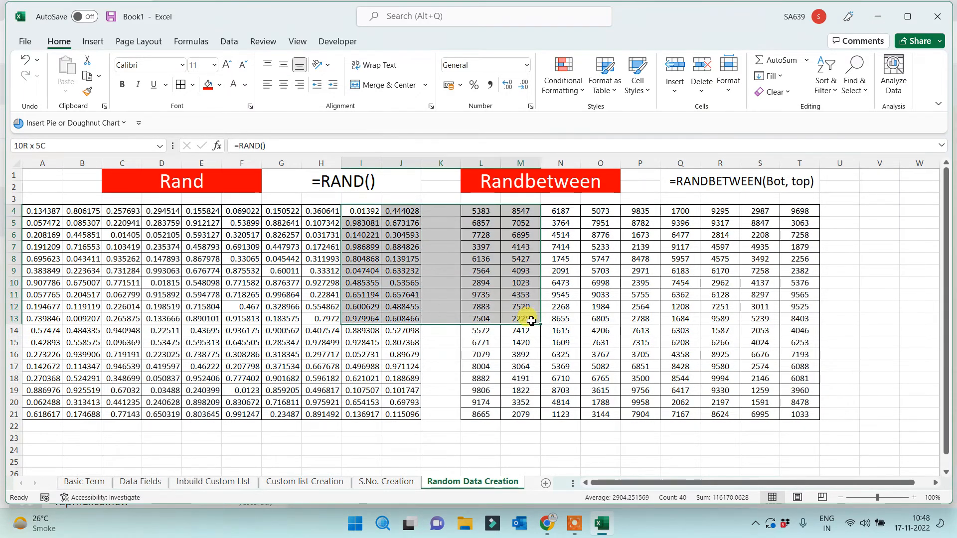
{"action": "key", "text": "ctrl+c"}
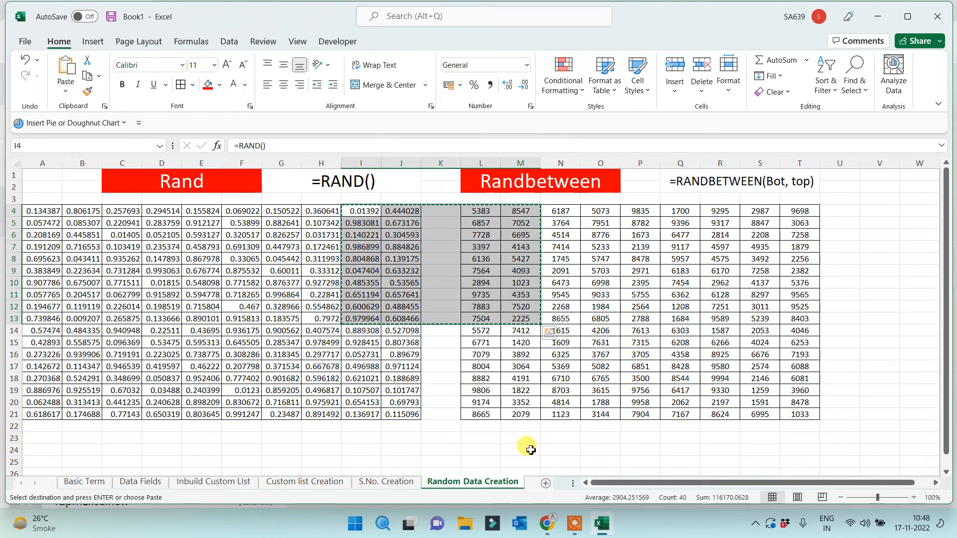
{"action": "left_click", "coordinate": [545, 483]}
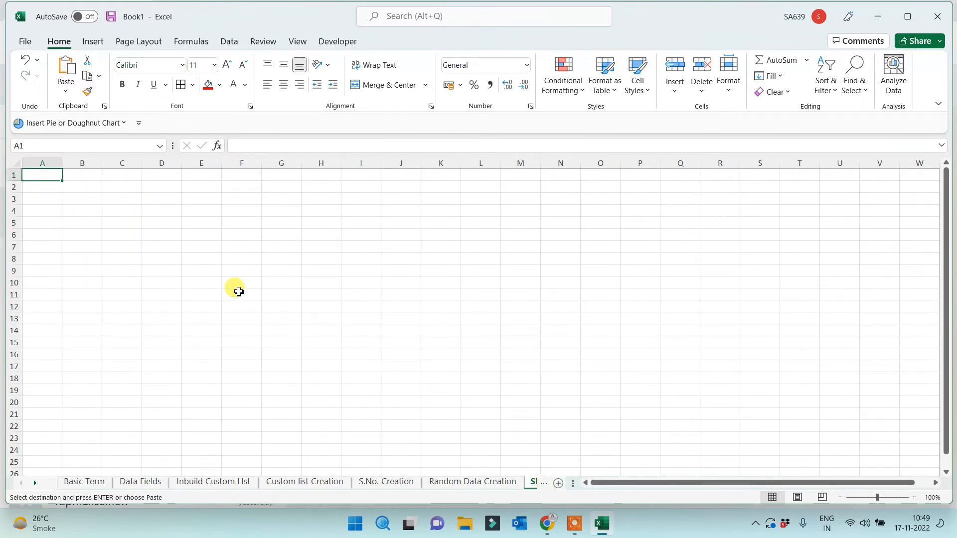
{"action": "key", "text": "ctrl+v"}
{"action": "scroll", "coordinate": [301, 327], "scroll_direction": "up", "scroll_amount": 8}
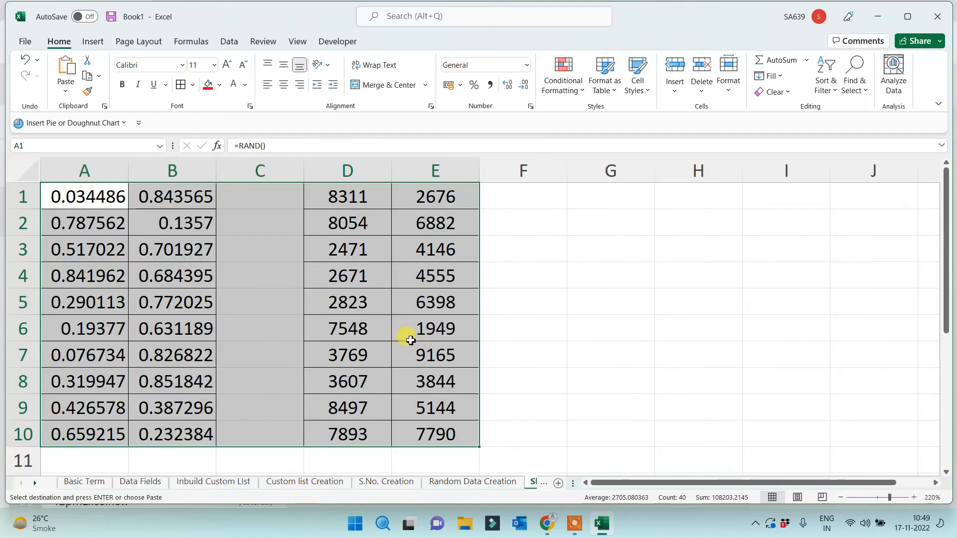
{"action": "scroll", "coordinate": [410, 341], "scroll_direction": "down", "scroll_amount": 2}
{"action": "left_click", "coordinate": [513, 302]}
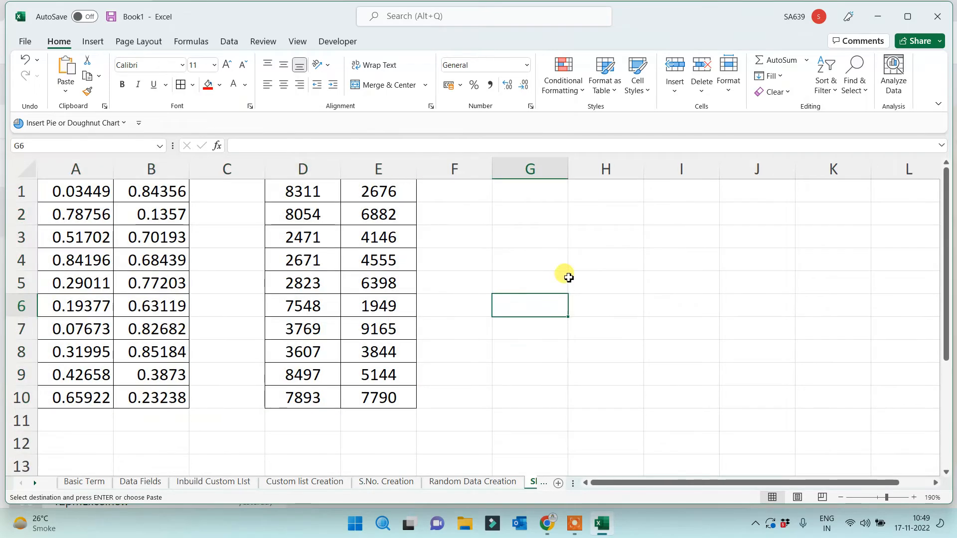
{"action": "left_click", "coordinate": [461, 481]}
{"action": "left_click", "coordinate": [439, 427]}
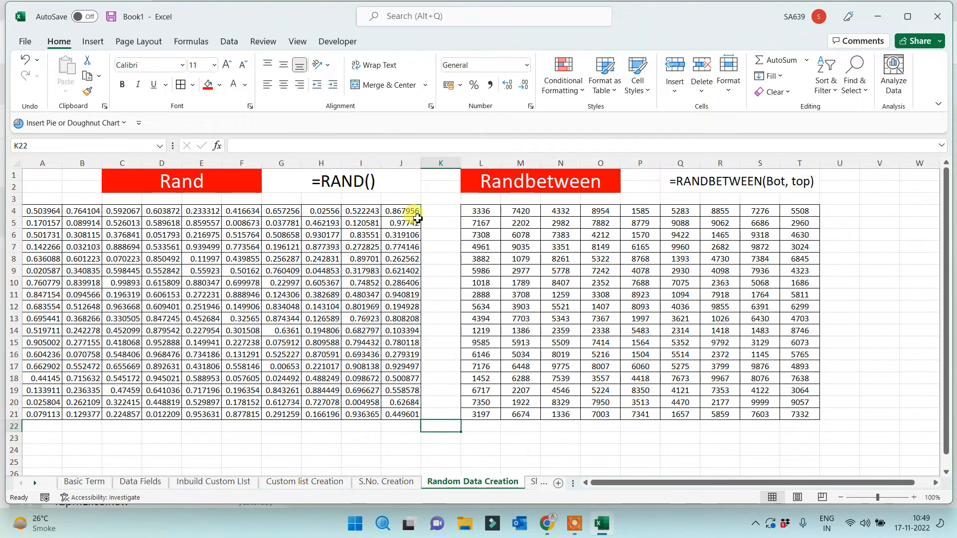
Fill L4 and J4 red, then enter 'sdf' in an empty cell to recalculate the values
{"action": "left_click", "coordinate": [468, 210]}
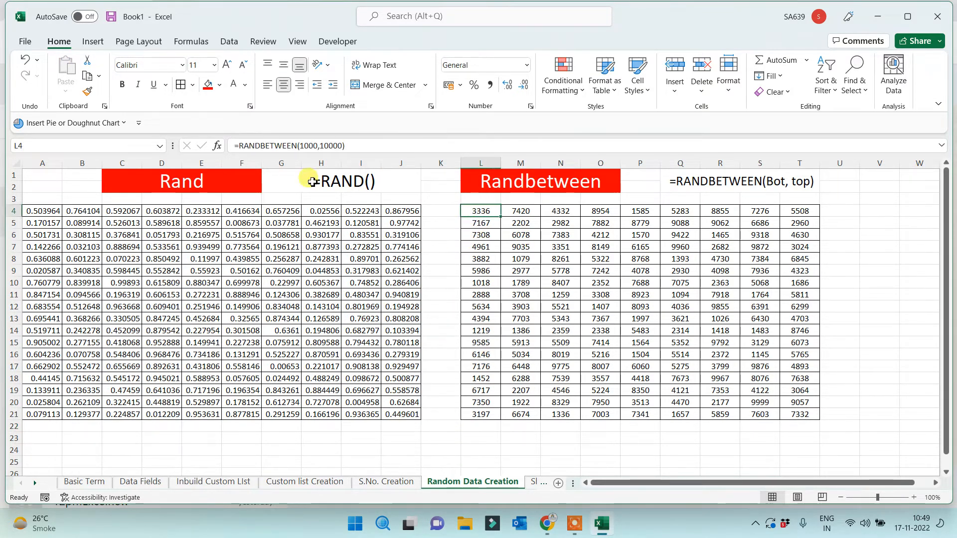
{"action": "left_click", "coordinate": [208, 84]}
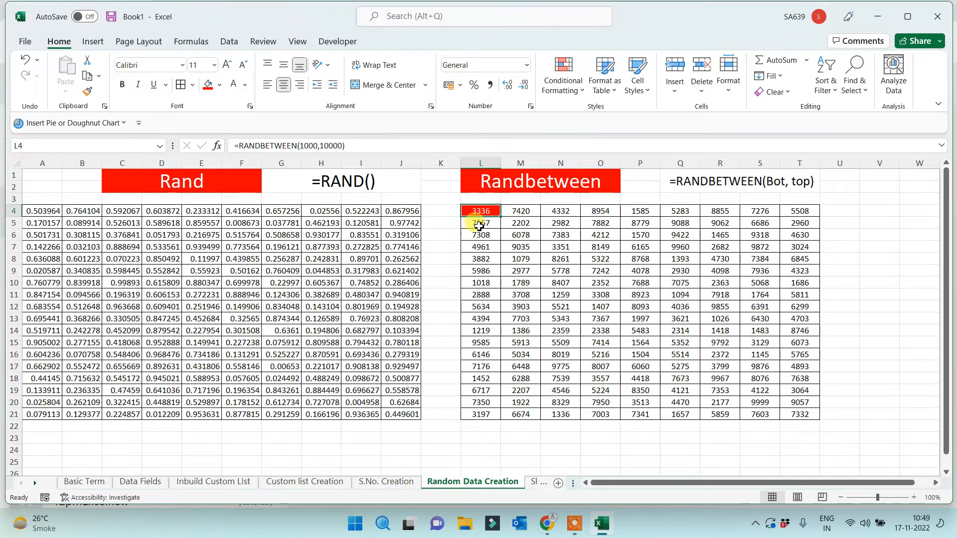
{"action": "left_click", "coordinate": [400, 211]}
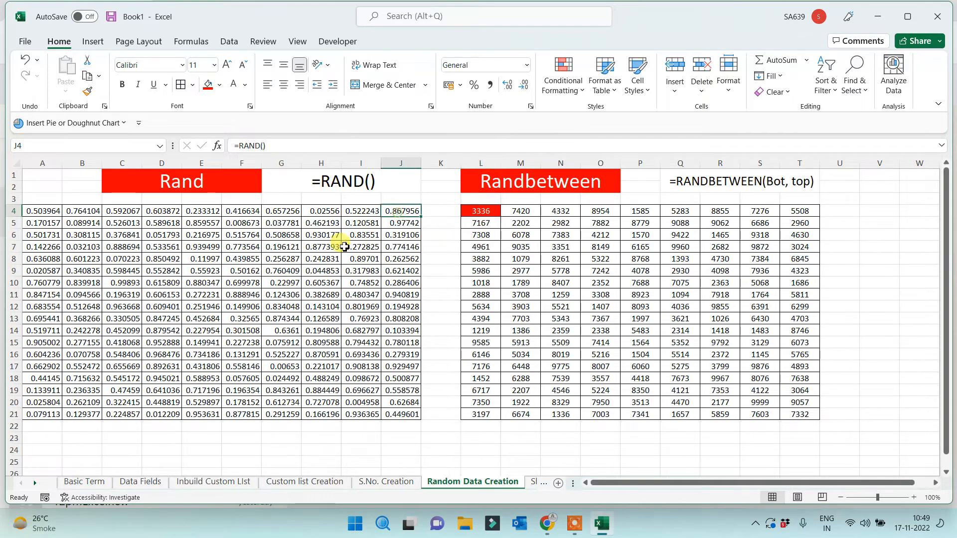
{"action": "left_click", "coordinate": [208, 84]}
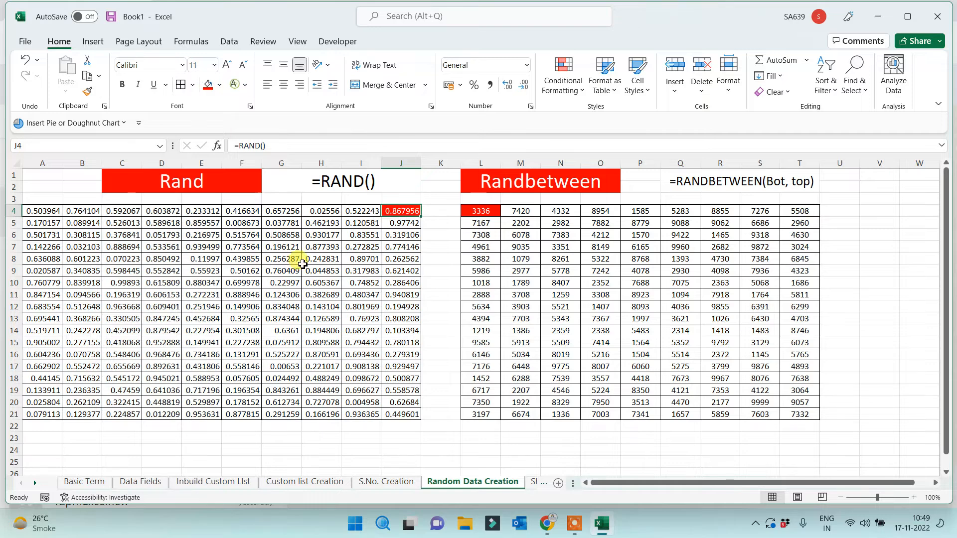
{"action": "left_click", "coordinate": [442, 452]}
{"action": "type", "text": "sdf"}
{"action": "left_click_drag", "start_coordinate": [521, 459], "coordinate": [527, 456]}
{"action": "left_click", "coordinate": [477, 211]}
{"action": "left_click", "coordinate": [399, 209]}
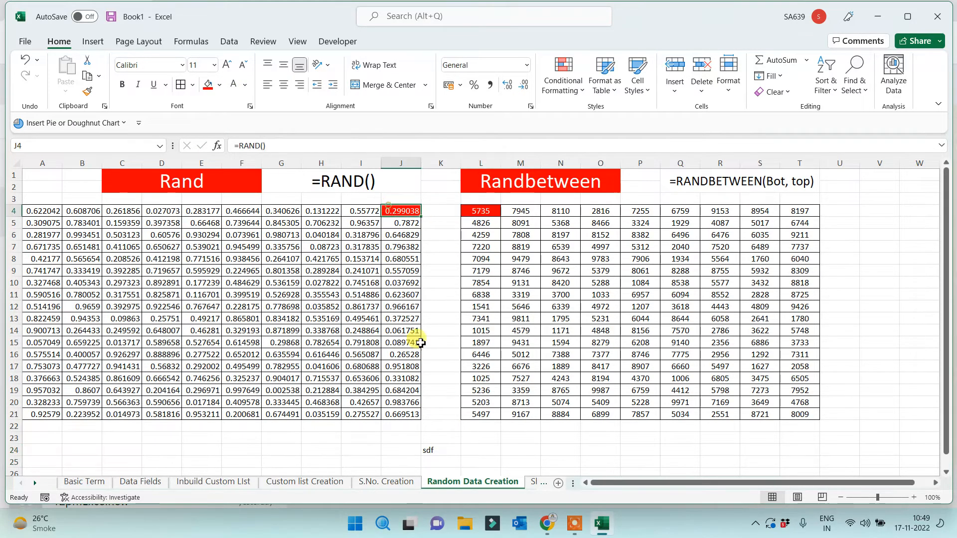
On Sheet7, give E1 and B1 a red fill with white text
{"action": "left_click", "coordinate": [536, 482]}
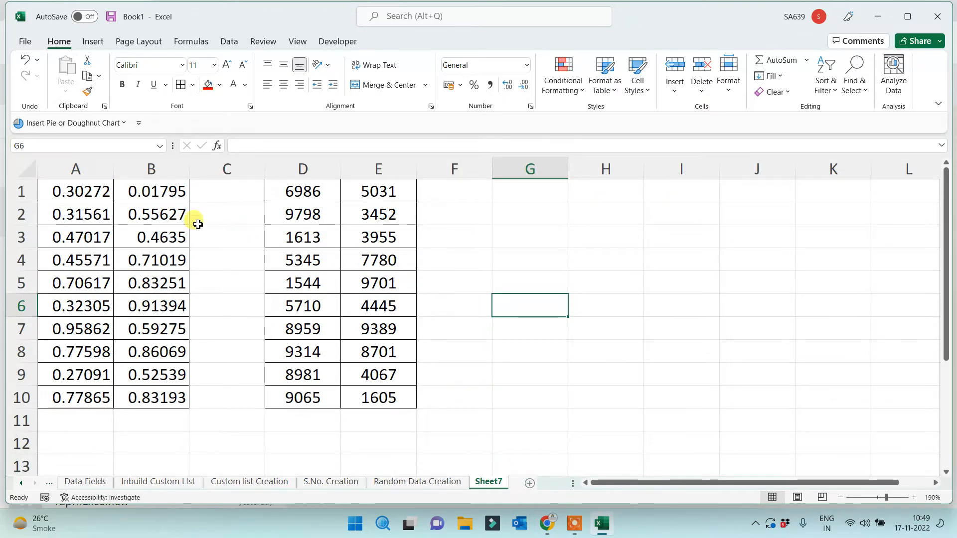
{"action": "left_click", "coordinate": [381, 197]}
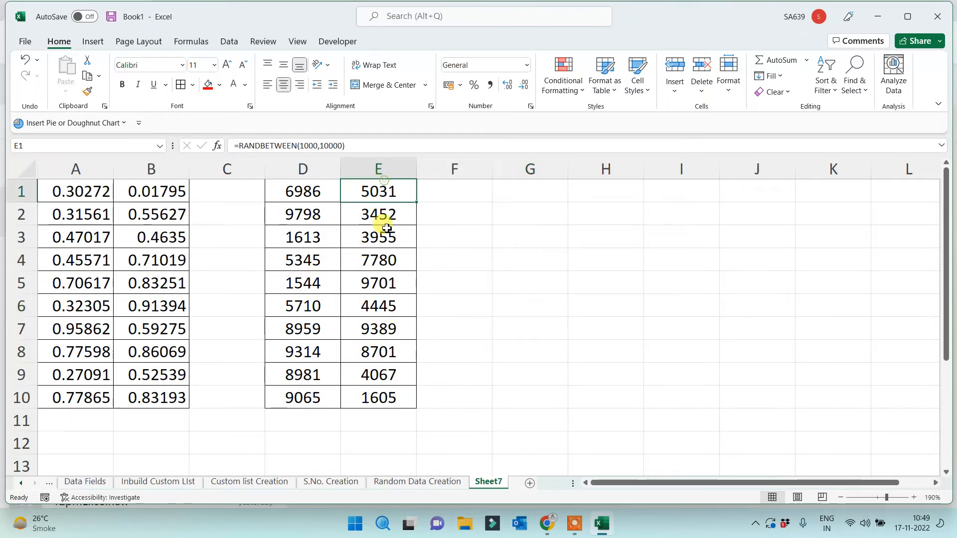
{"action": "left_click", "coordinate": [208, 85]}
{"action": "left_click", "coordinate": [234, 85]}
{"action": "left_click", "coordinate": [149, 191]}
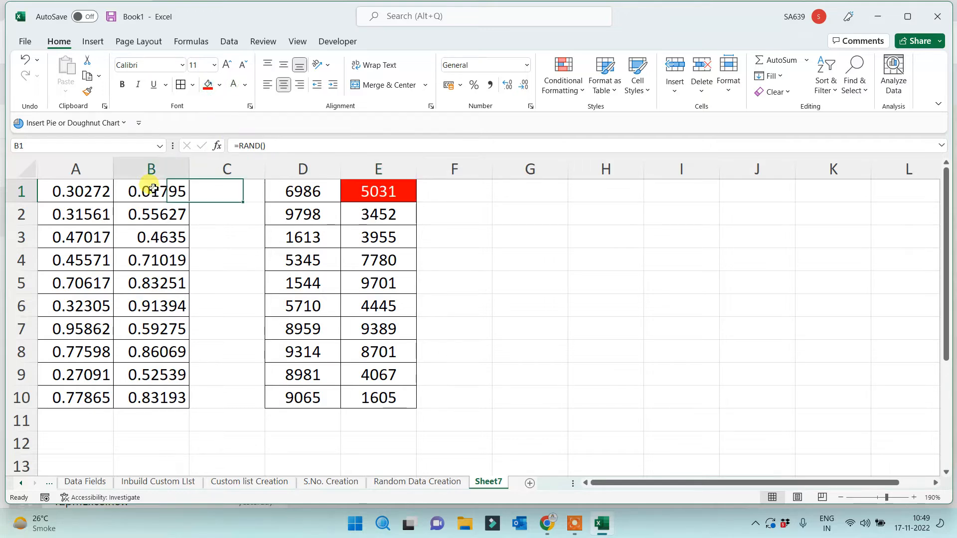
{"action": "left_click", "coordinate": [208, 85]}
{"action": "left_click", "coordinate": [233, 85]}
Check the RANDBETWEEN formula in E1 on Sheet7
{"action": "left_click", "coordinate": [559, 269]}
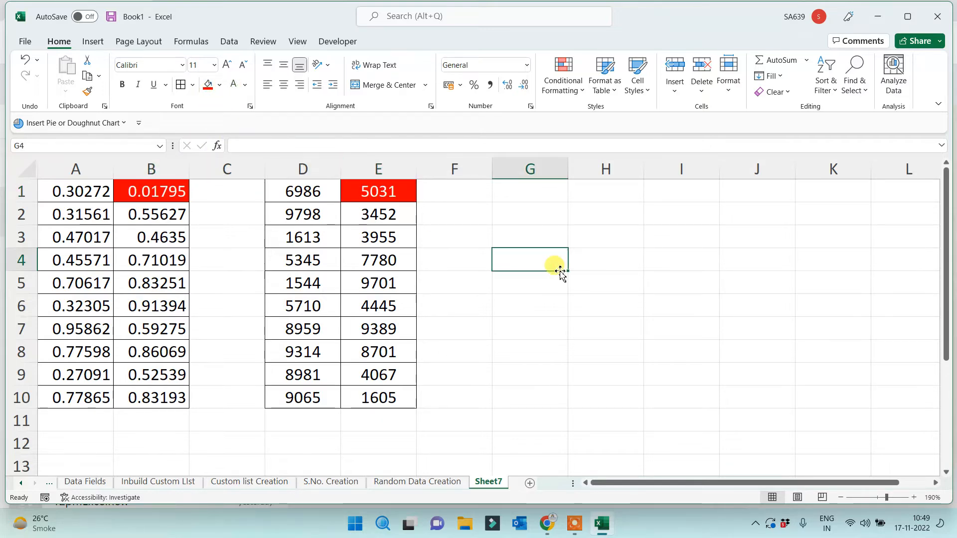
{"action": "left_click", "coordinate": [374, 194]}
{"action": "left_click", "coordinate": [528, 191]}
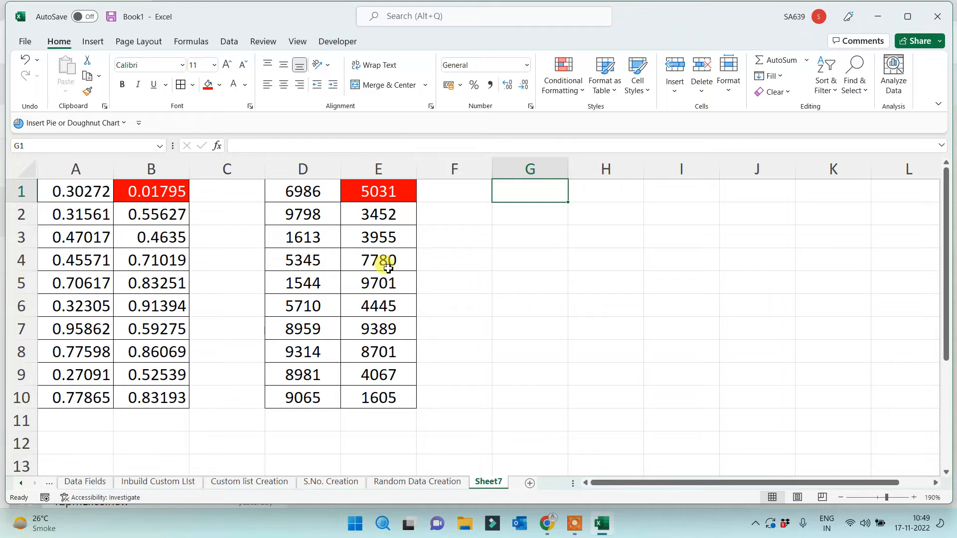
{"action": "left_click", "coordinate": [351, 193]}
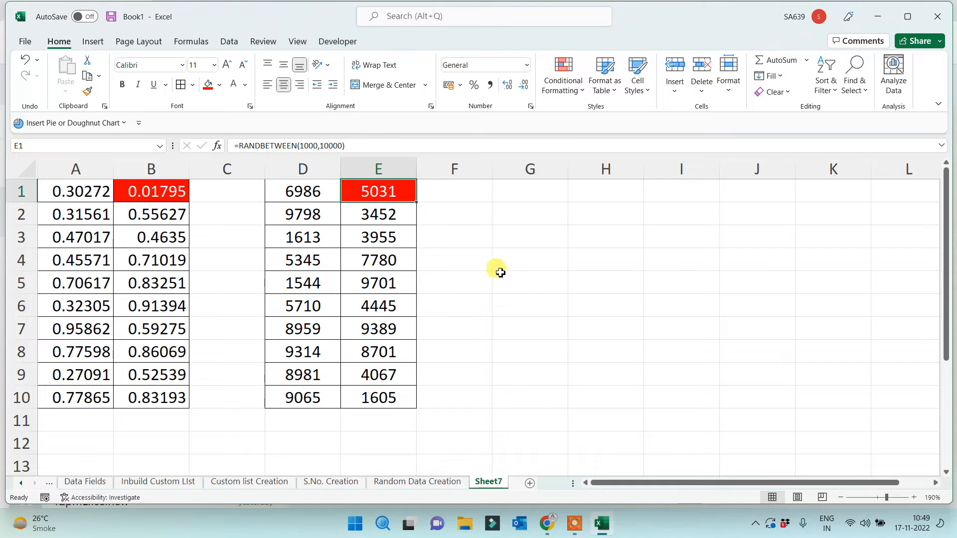
{"action": "left_click", "coordinate": [573, 299]}
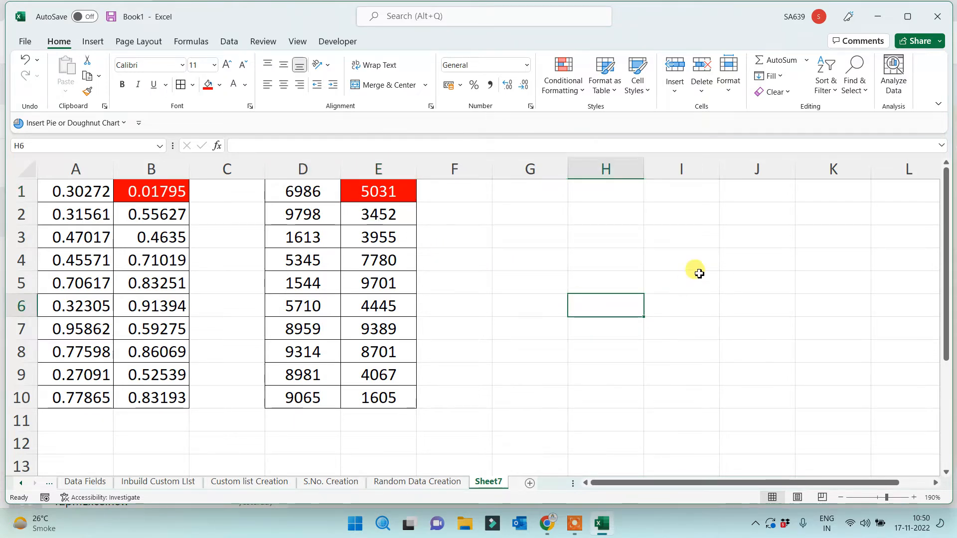
Add a centred 'OTP' label in cell I1
{"action": "left_click", "coordinate": [667, 190]}
{"action": "type", "text": "OTP"}
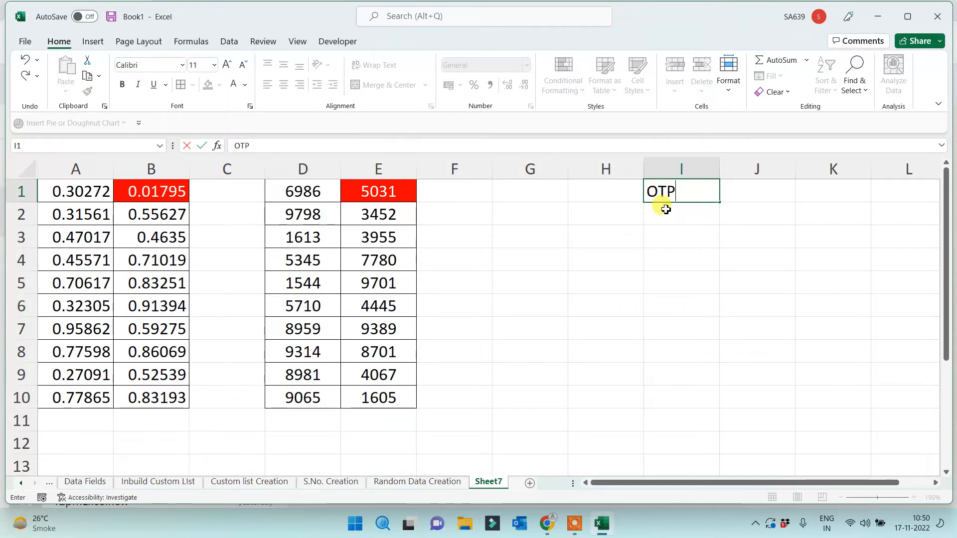
{"action": "left_click", "coordinate": [664, 252]}
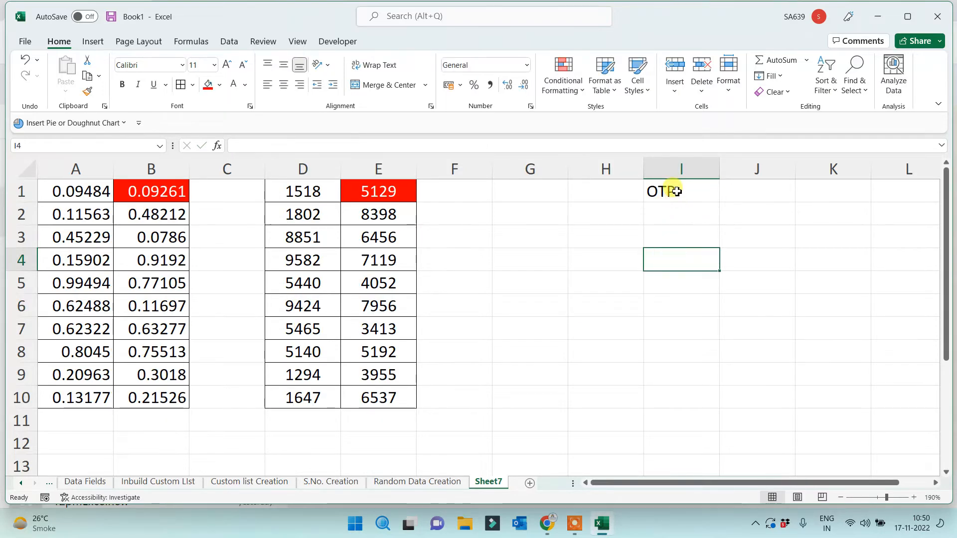
{"action": "left_click", "coordinate": [667, 194]}
{"action": "left_click", "coordinate": [283, 85]}
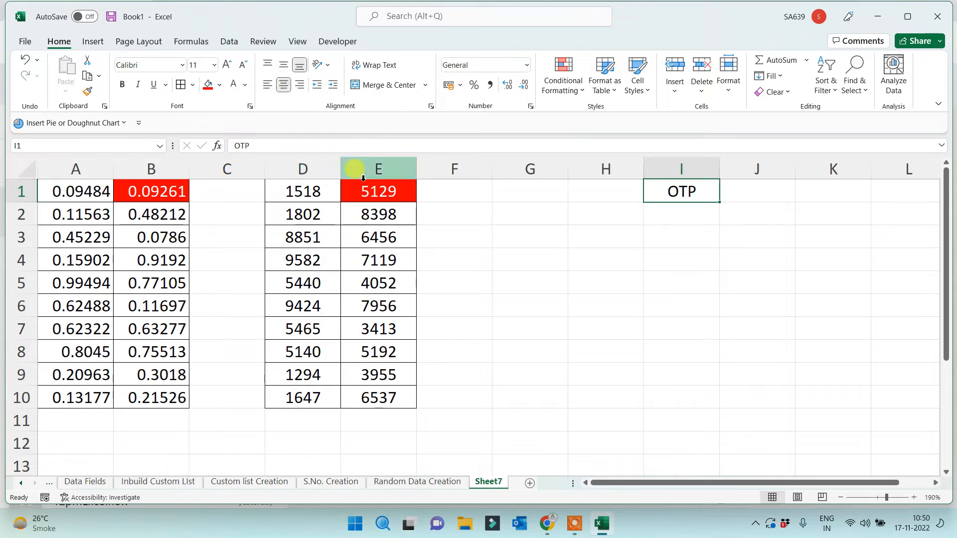
{"action": "left_click", "coordinate": [366, 193]}
Enter 10000 in I4 and 5000 in I5
{"action": "left_click", "coordinate": [674, 254]}
{"action": "type", "text": "10000"}
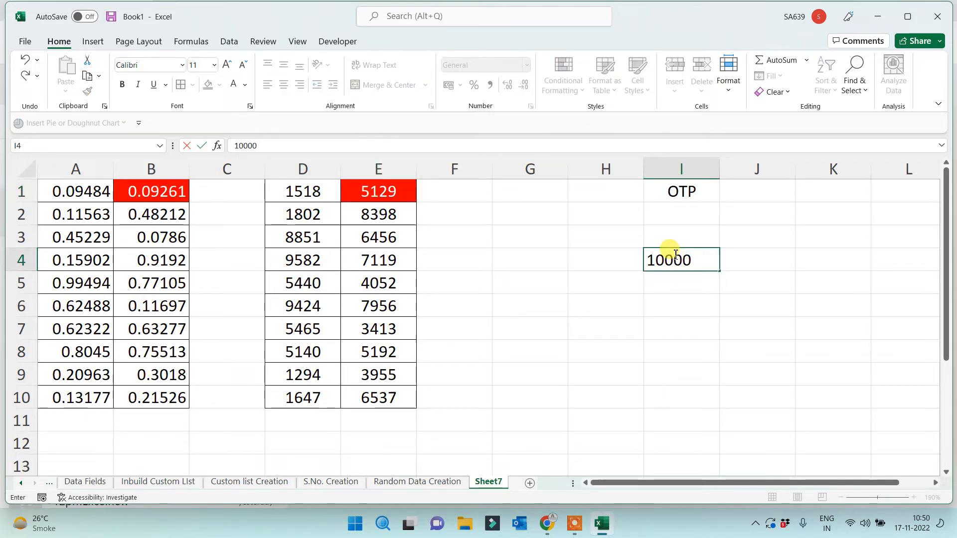
{"action": "key", "text": "Return"}
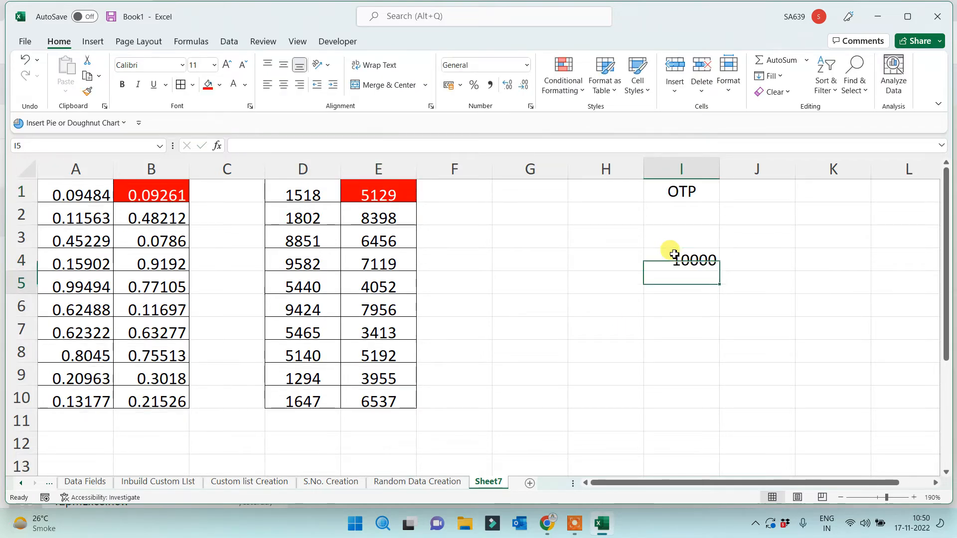
{"action": "left_click", "coordinate": [360, 194]}
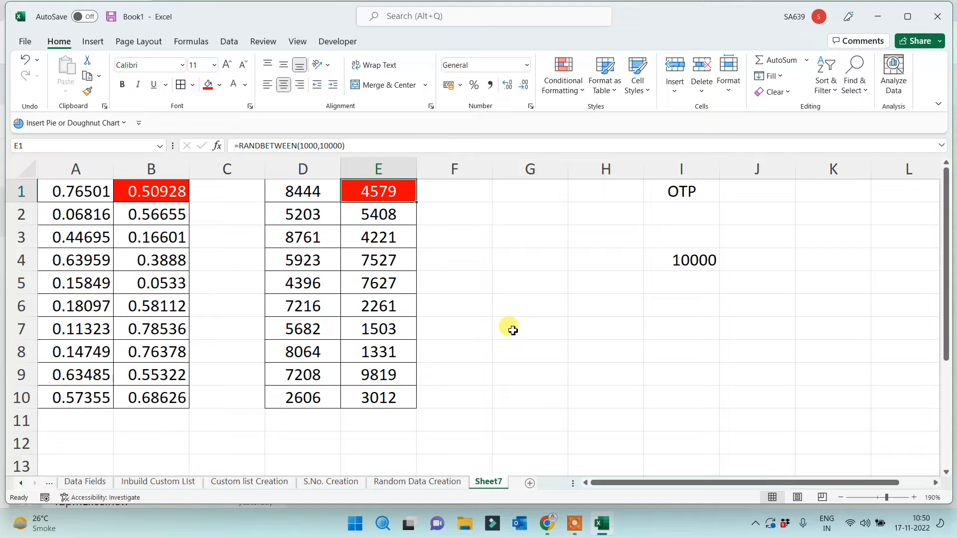
{"action": "left_click", "coordinate": [688, 279]}
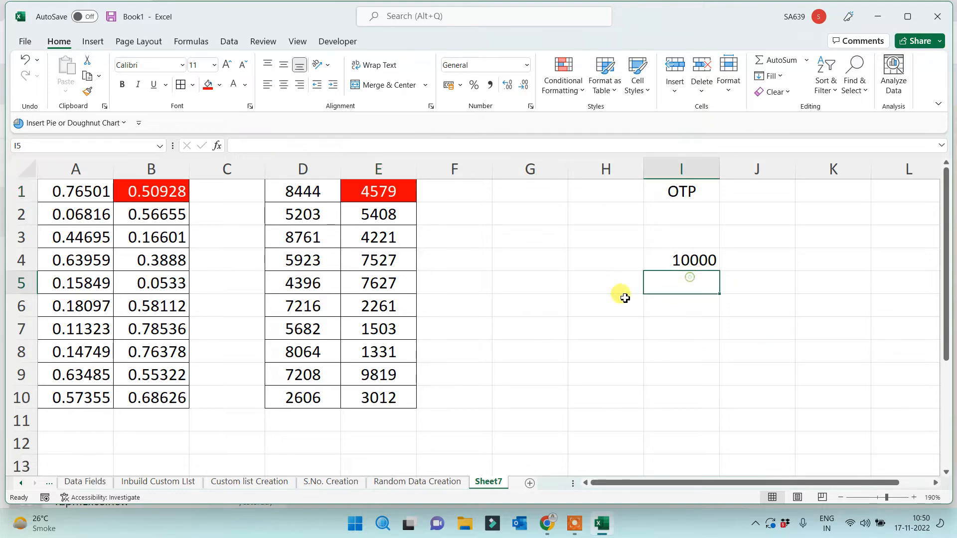
{"action": "left_click", "coordinate": [399, 192]}
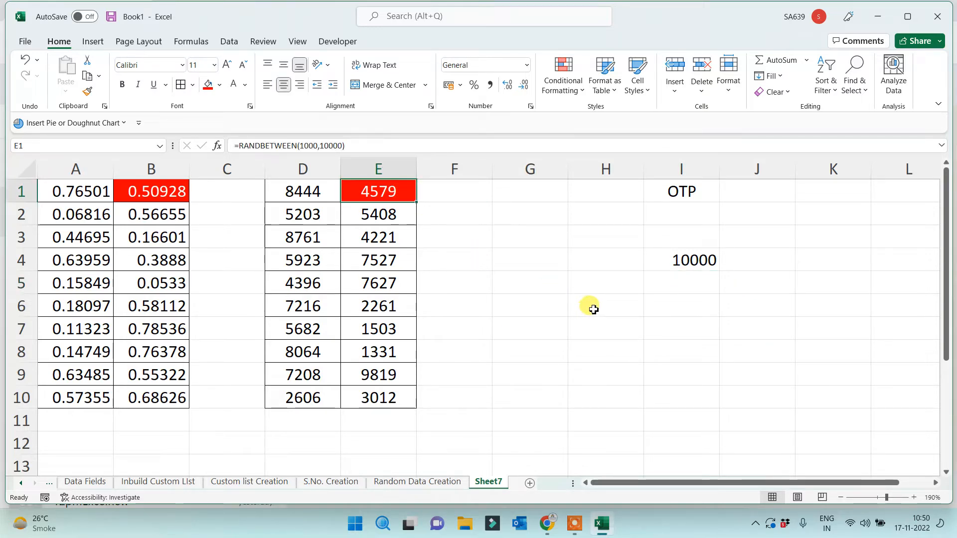
{"action": "left_click", "coordinate": [681, 278]}
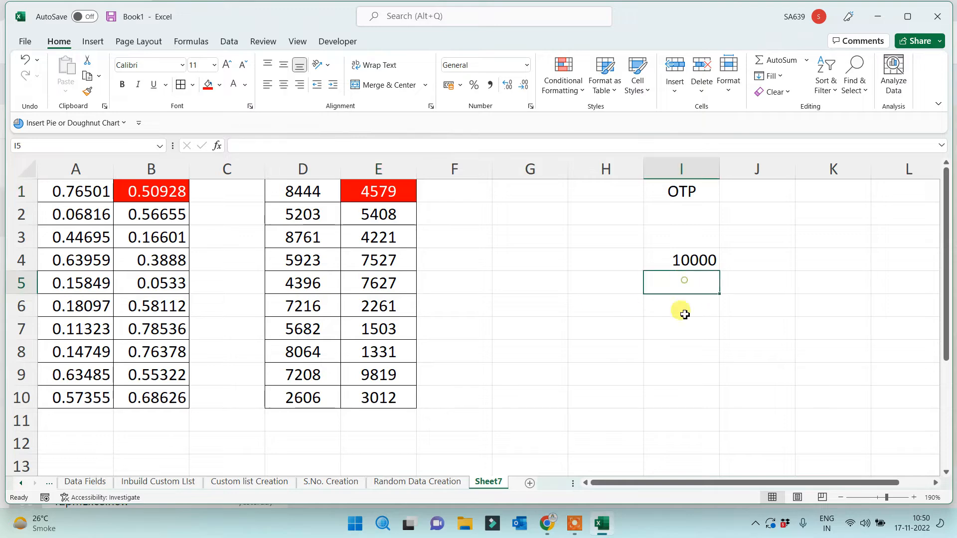
{"action": "type", "text": "5000"}
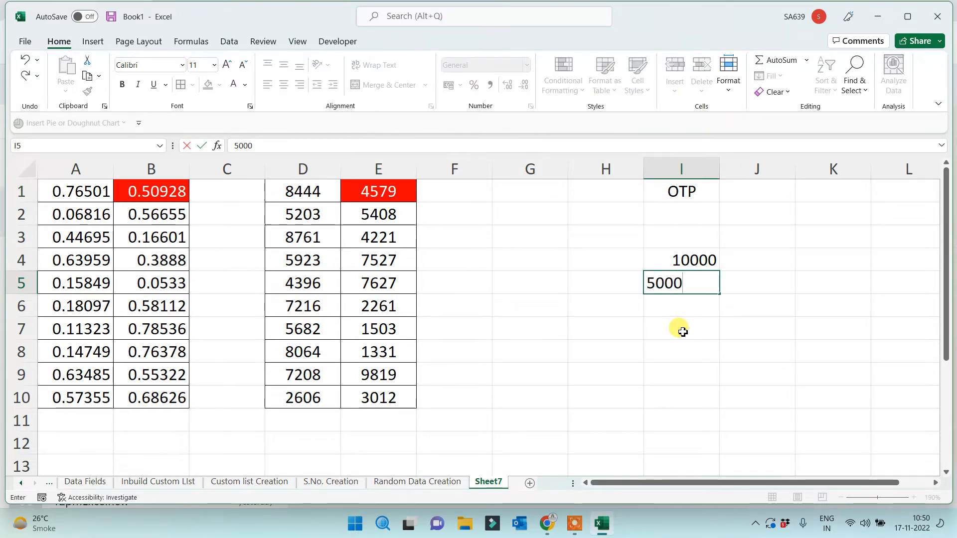
{"action": "key", "text": "Return"}
{"action": "left_click", "coordinate": [391, 187]}
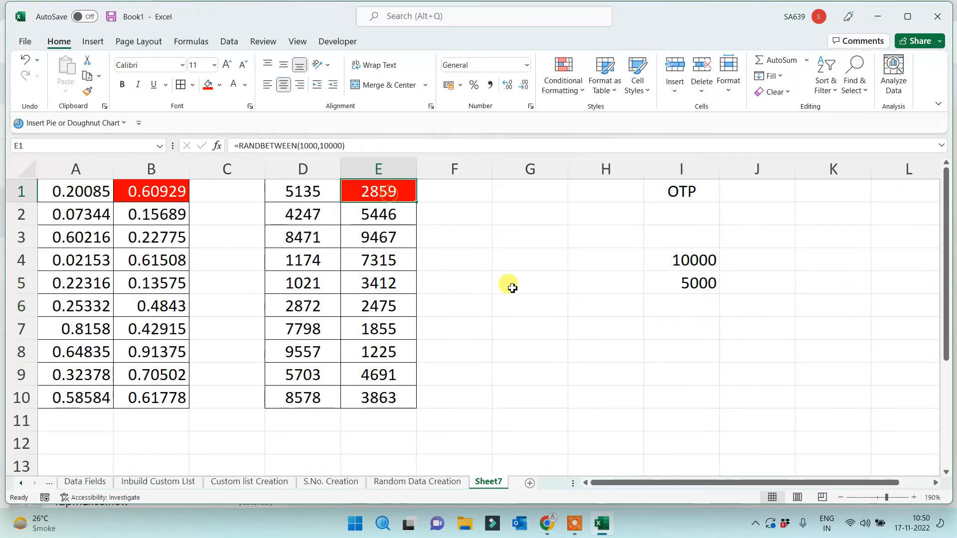
Type a throwaway entry in G4 to recalculate the random values, then clear it
{"action": "left_click", "coordinate": [546, 307]}
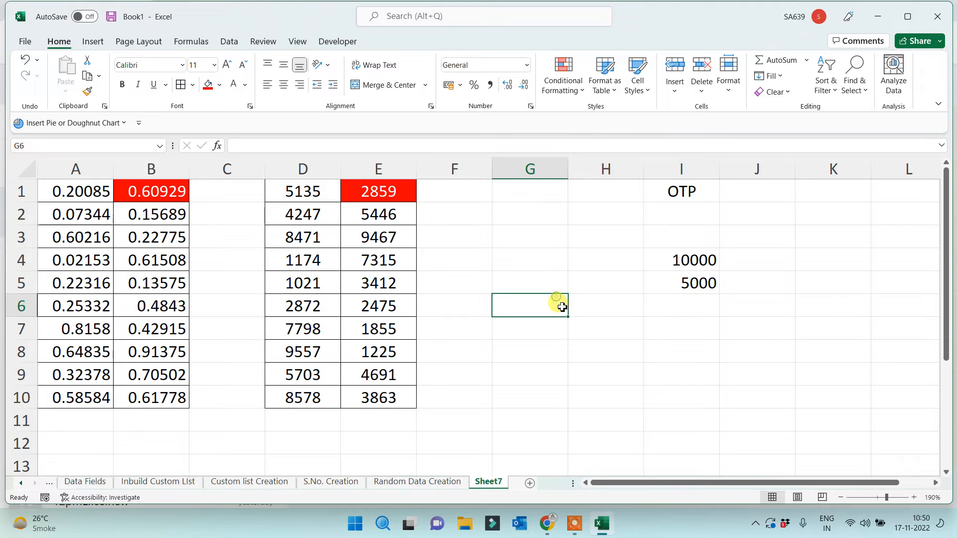
{"action": "left_click", "coordinate": [401, 198]}
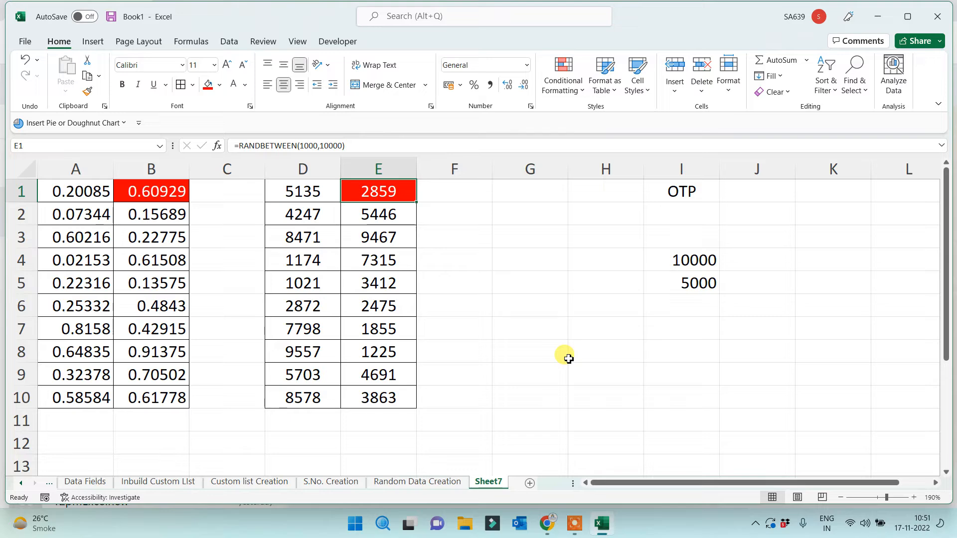
{"action": "left_click", "coordinate": [639, 332]}
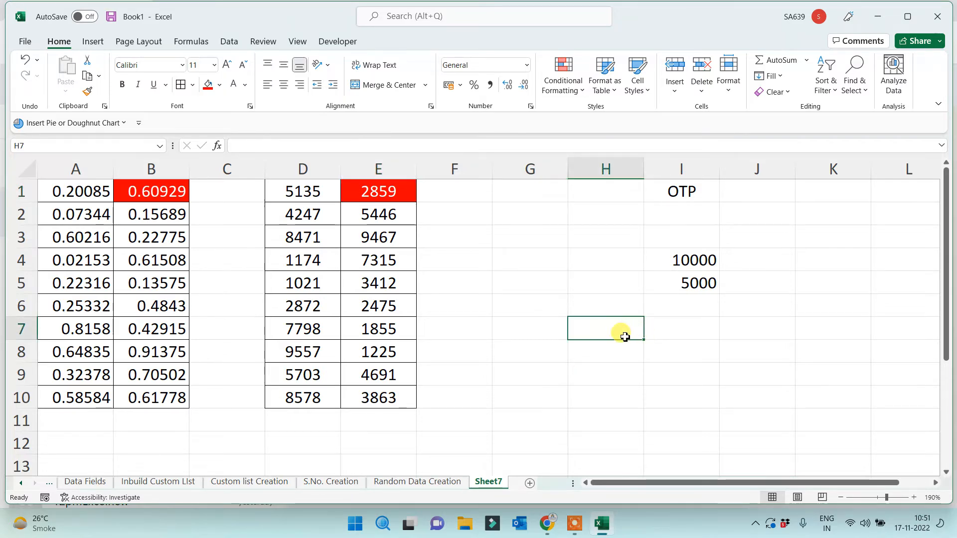
{"action": "left_click", "coordinate": [549, 249]}
{"action": "type", "text": "fs"}
{"action": "left_click", "coordinate": [556, 366]}
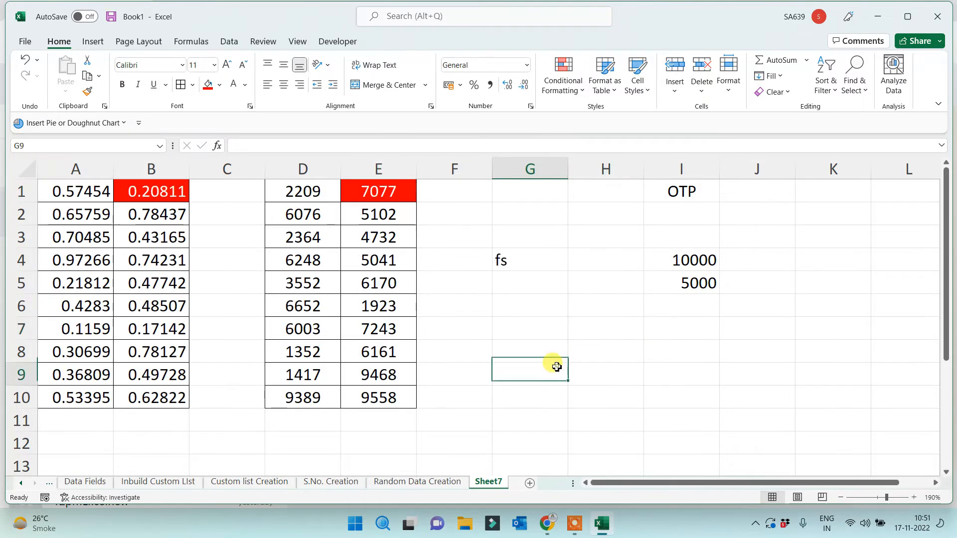
{"action": "left_click_drag", "start_coordinate": [528, 238], "coordinate": [527, 306]}
{"action": "key", "text": "Delete"}
{"action": "left_click", "coordinate": [528, 331]}
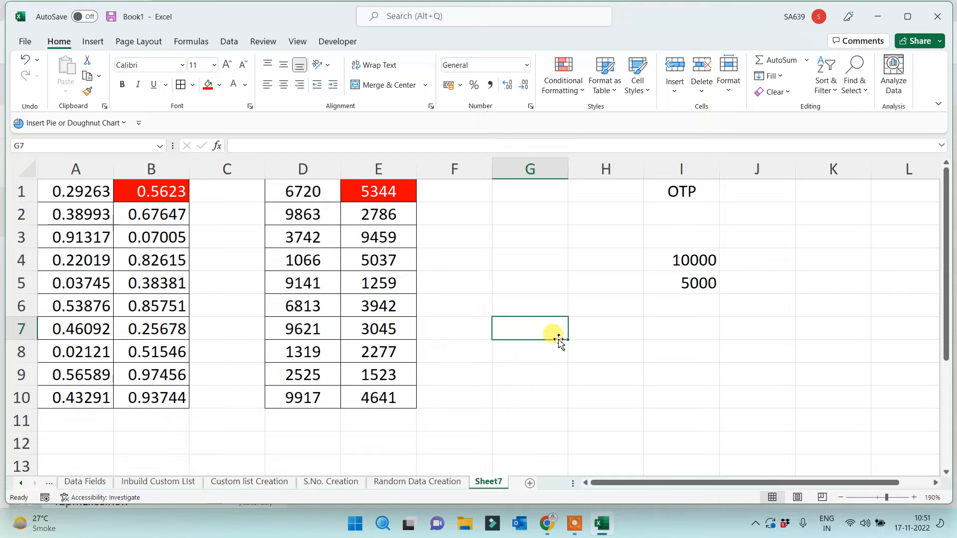
Clear the 'sdf' test entries from H6:I11 and copy the random block A1:E10
{"action": "left_click", "coordinate": [377, 192]}
{"action": "left_click", "coordinate": [534, 335]}
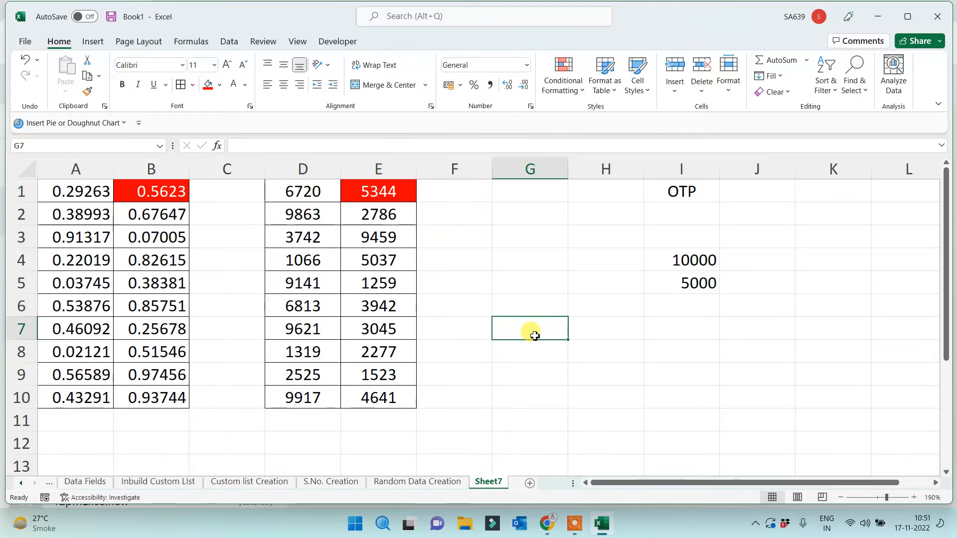
{"action": "left_click", "coordinate": [700, 350]}
{"action": "type", "text": "sdf"}
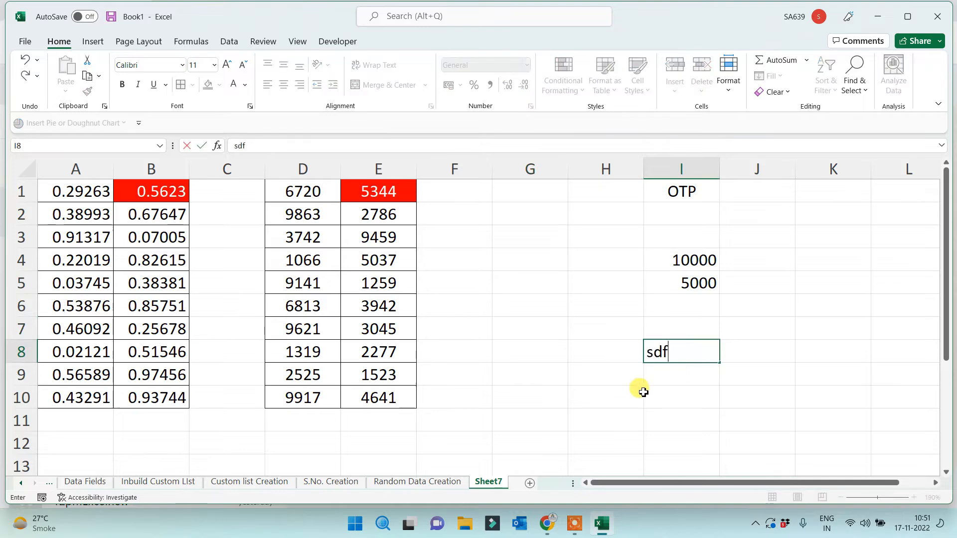
{"action": "double_click", "coordinate": [633, 396]}
{"action": "type", "text": "sdf"}
{"action": "left_click_drag", "start_coordinate": [571, 307], "coordinate": [678, 430]}
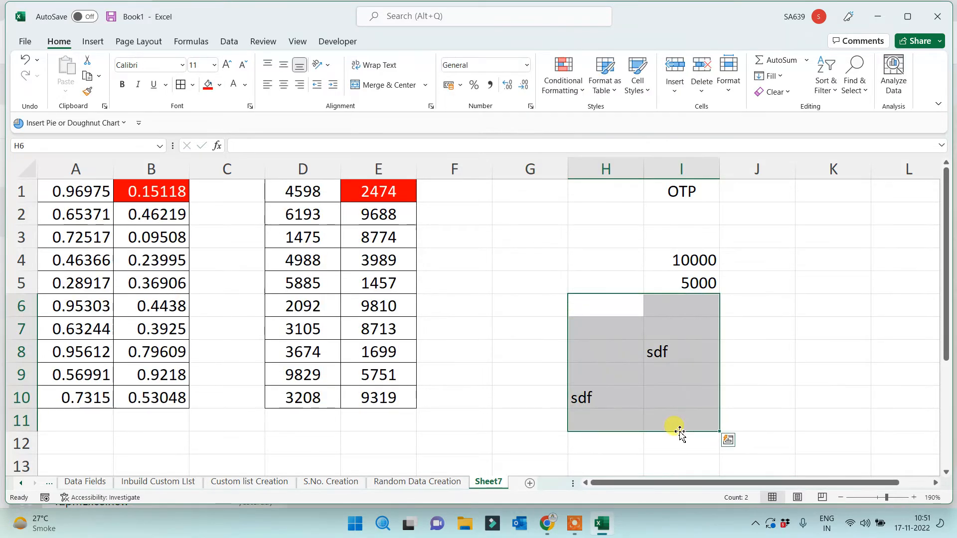
{"action": "key", "text": "Delete"}
{"action": "left_click", "coordinate": [574, 390]}
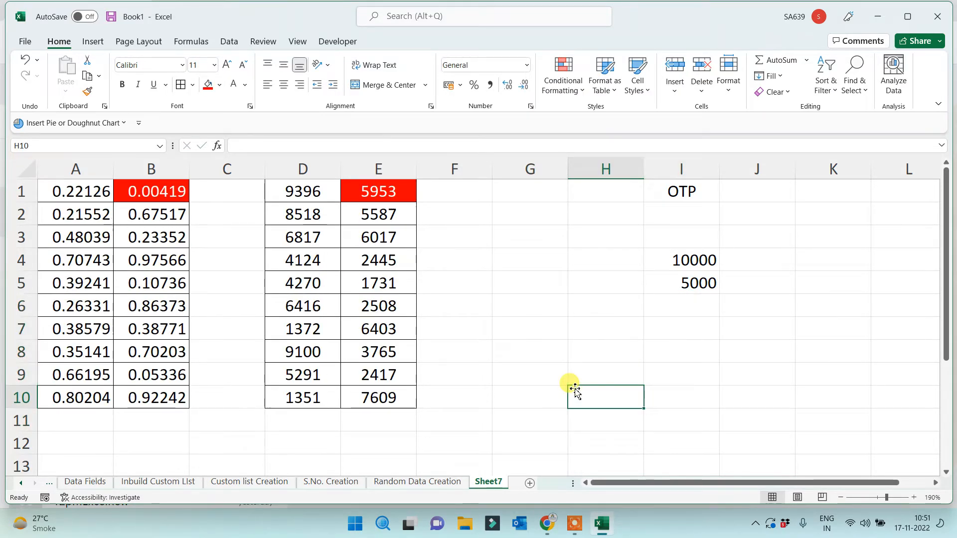
{"action": "left_click_drag", "start_coordinate": [88, 191], "coordinate": [365, 393]}
{"action": "key", "text": "ctrl+c"}
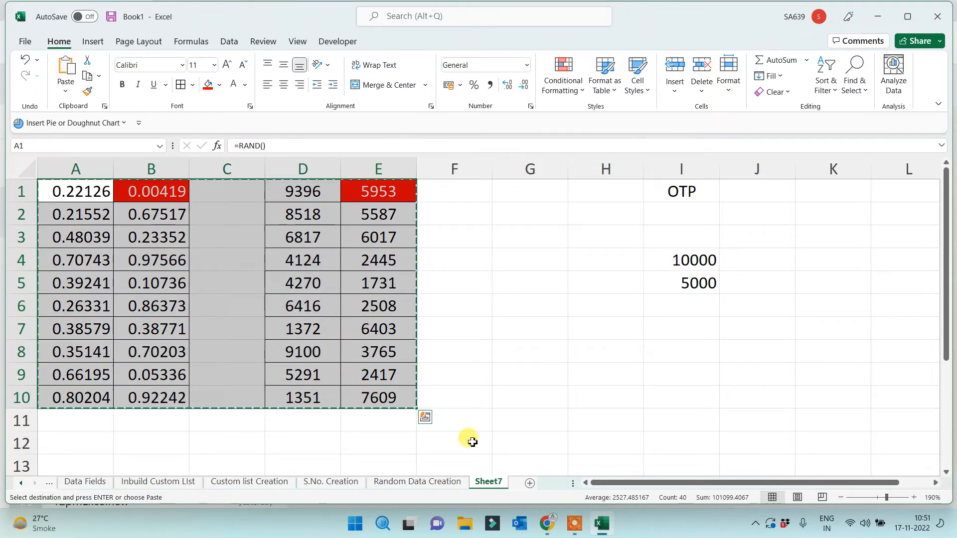
Paste the copied random-number block into a new sheet
{"action": "left_click", "coordinate": [530, 483]}
{"action": "key", "text": "ctrl+v"}
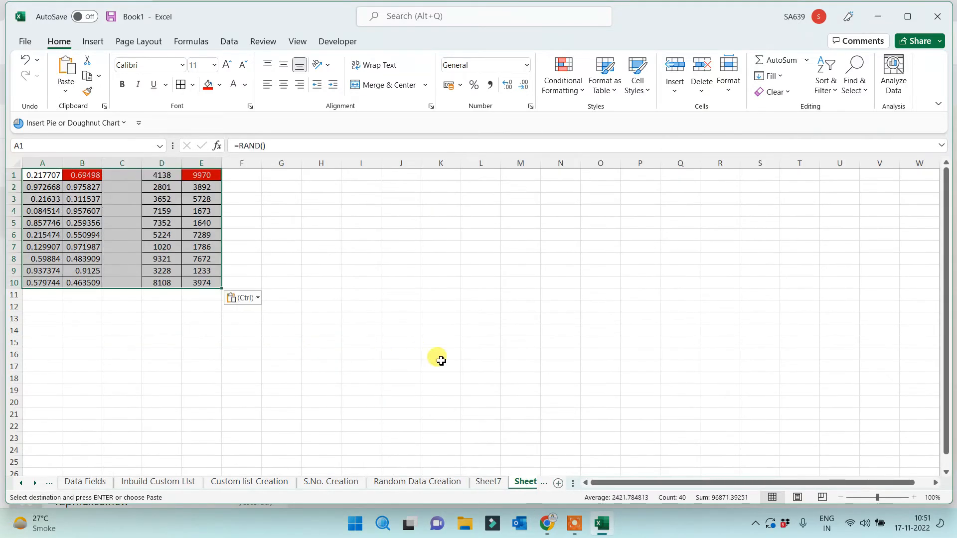
{"action": "scroll", "coordinate": [436, 357], "scroll_direction": "up", "scroll_amount": 4}
Rename Sheet7 to 'OTP'
{"action": "left_click", "coordinate": [486, 483]}
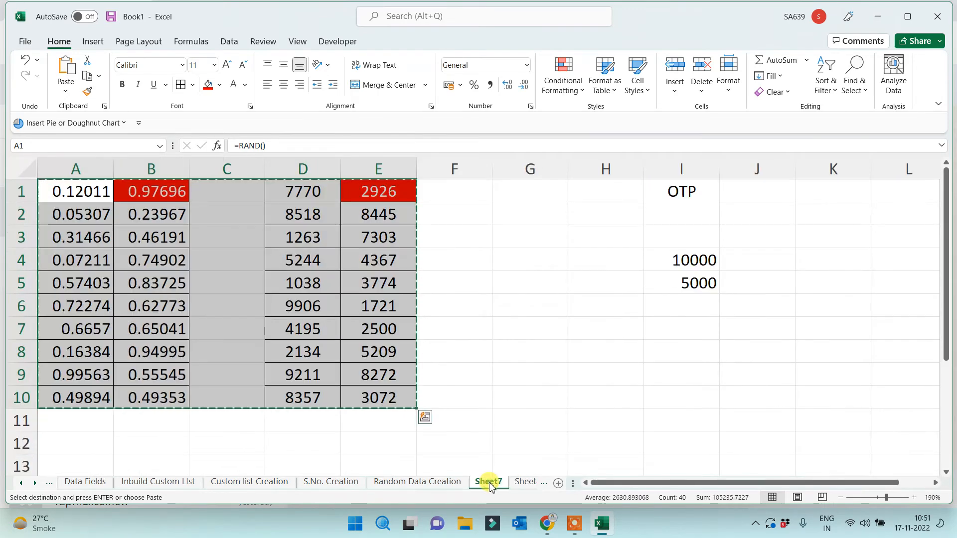
{"action": "type", "text": "OTP"}
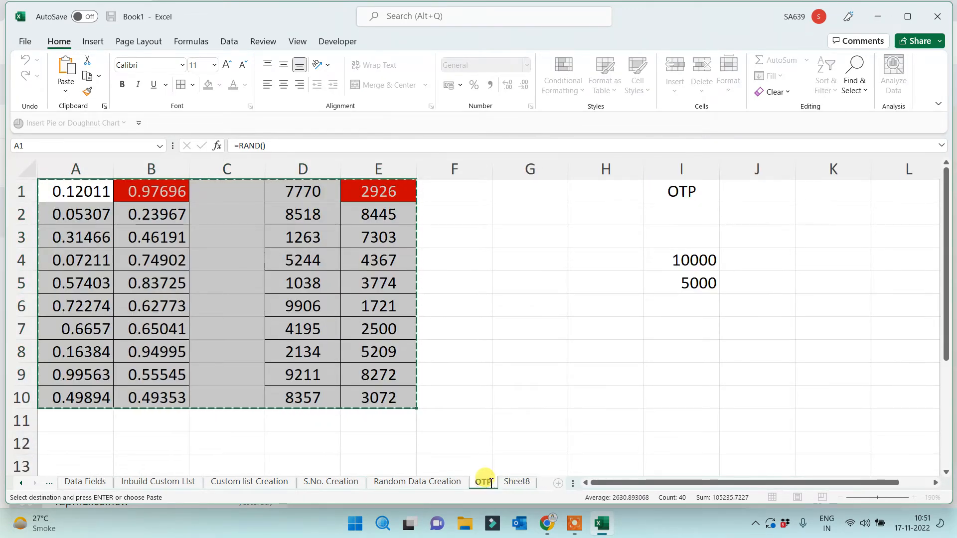
{"action": "left_click", "coordinate": [500, 374]}
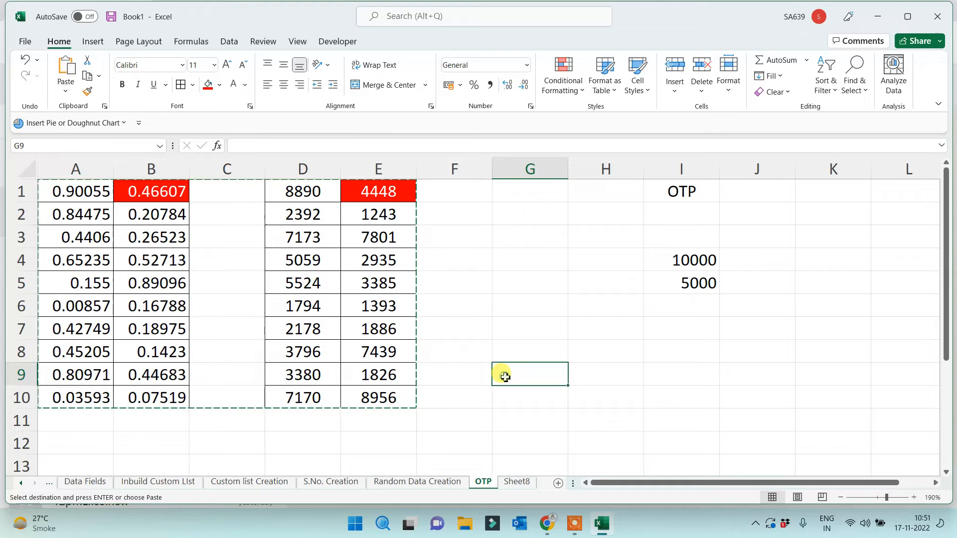
{"action": "left_click", "coordinate": [423, 482]}
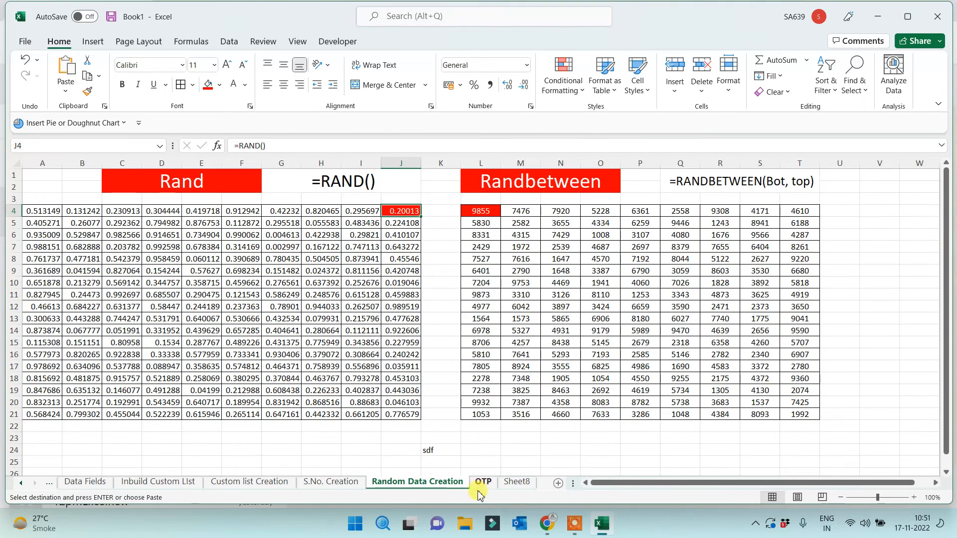
Type test entries in column G of Sheet8, then clear them
{"action": "left_click", "coordinate": [517, 482]}
{"action": "left_click", "coordinate": [464, 287]}
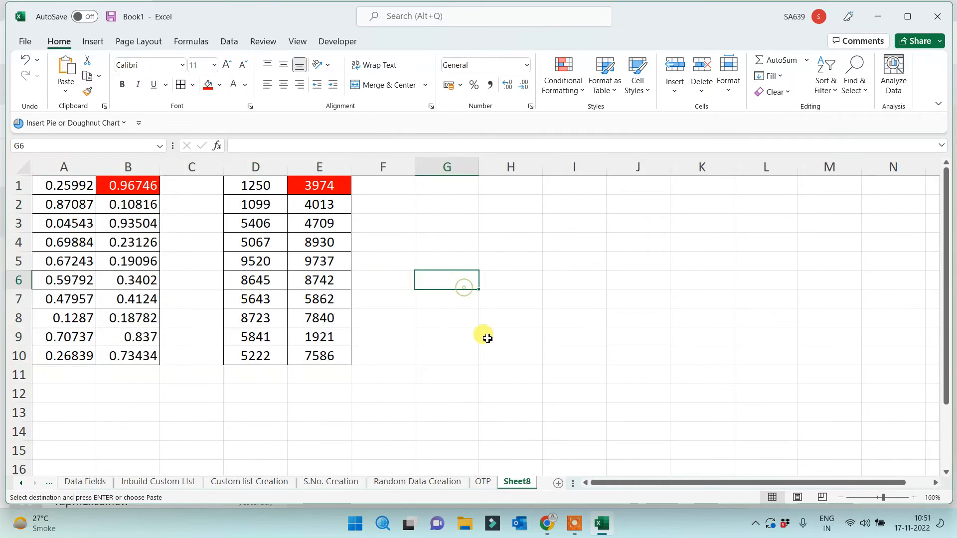
{"action": "left_click", "coordinate": [443, 228]}
{"action": "type", "text": "=cxv"}
{"action": "left_click", "coordinate": [438, 341]}
{"action": "left_click_drag", "start_coordinate": [440, 371], "coordinate": [440, 363]}
{"action": "left_click", "coordinate": [520, 323]}
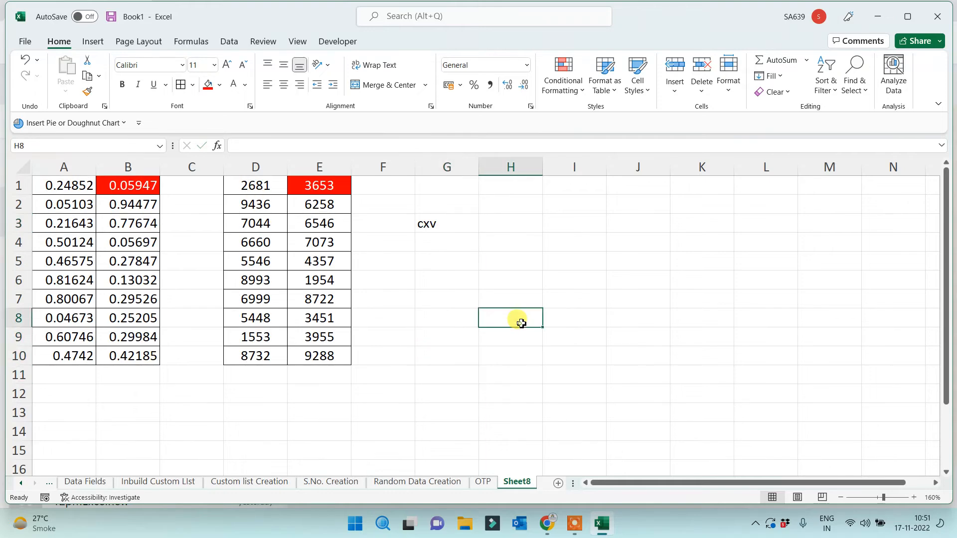
{"action": "left_click", "coordinate": [455, 278]}
{"action": "type", "text": "x"}
{"action": "left_click", "coordinate": [460, 339]}
{"action": "left_click_drag", "start_coordinate": [434, 184], "coordinate": [455, 331]}
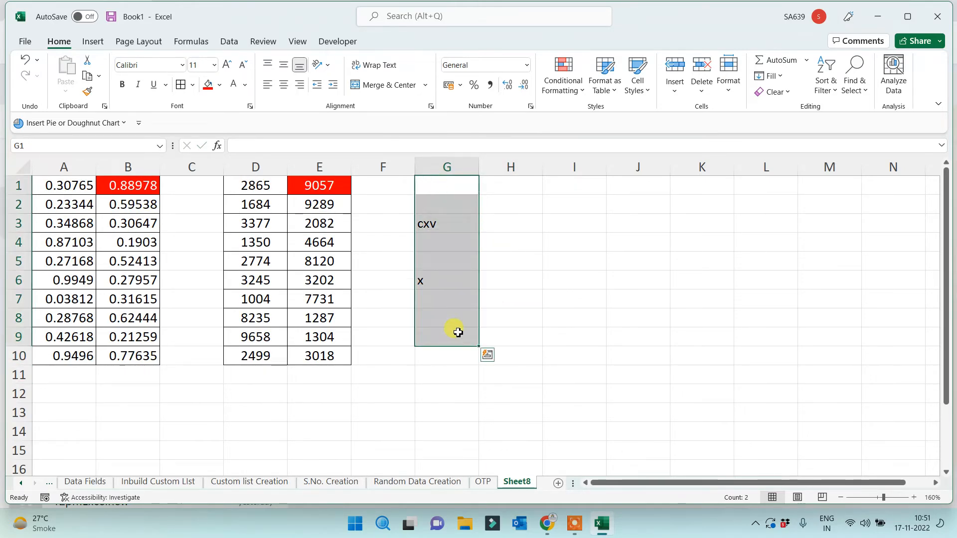
{"action": "key", "text": "Delete"}
{"action": "left_click", "coordinate": [550, 363]}
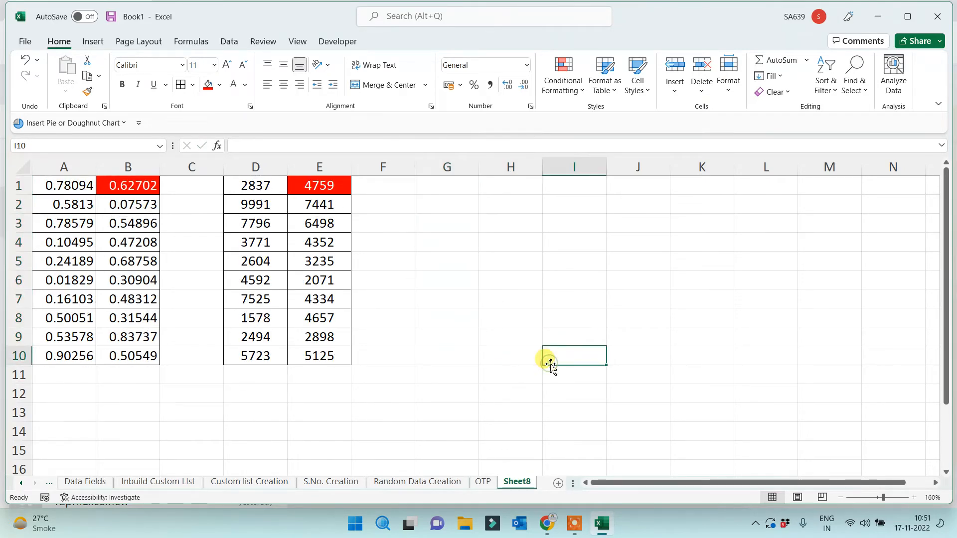
Rename Sheet8 to 'Paste Special'
{"action": "double_click", "coordinate": [516, 481]}
{"action": "type", "text": "Pa"}
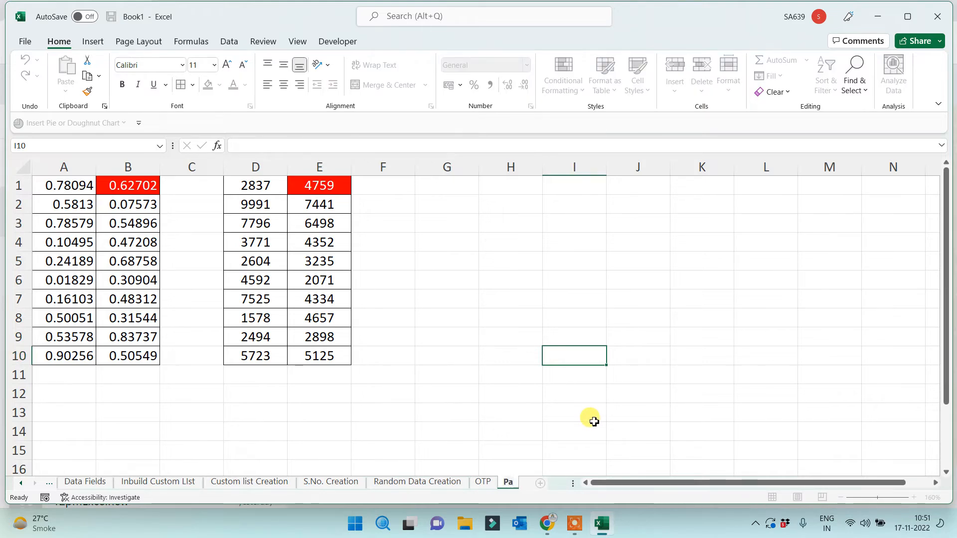
{"action": "type", "text": "ste Special"}
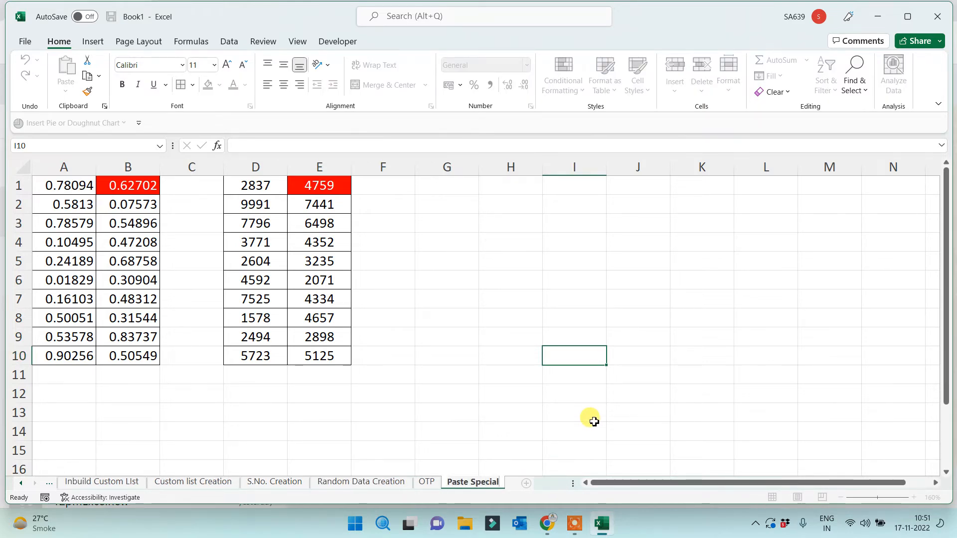
{"action": "left_click", "coordinate": [555, 279]}
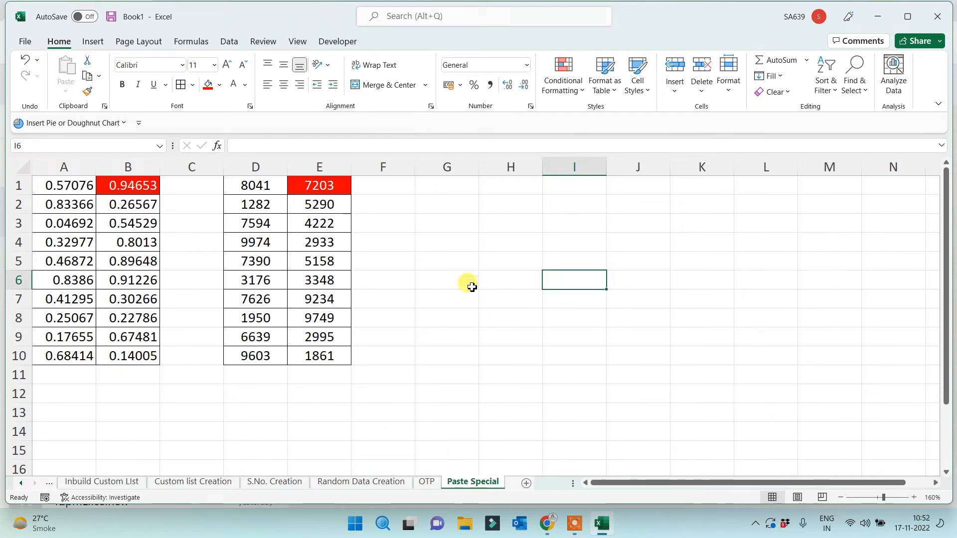
Copy A1:E10 and paste it back onto itself as Values only
{"action": "left_click_drag", "start_coordinate": [65, 185], "coordinate": [314, 352]}
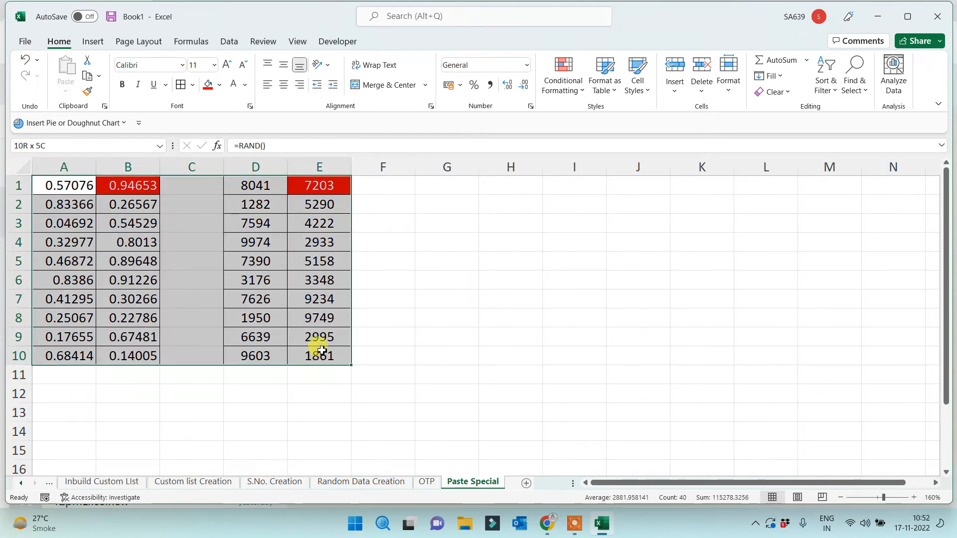
{"action": "key", "text": "ctrl+c"}
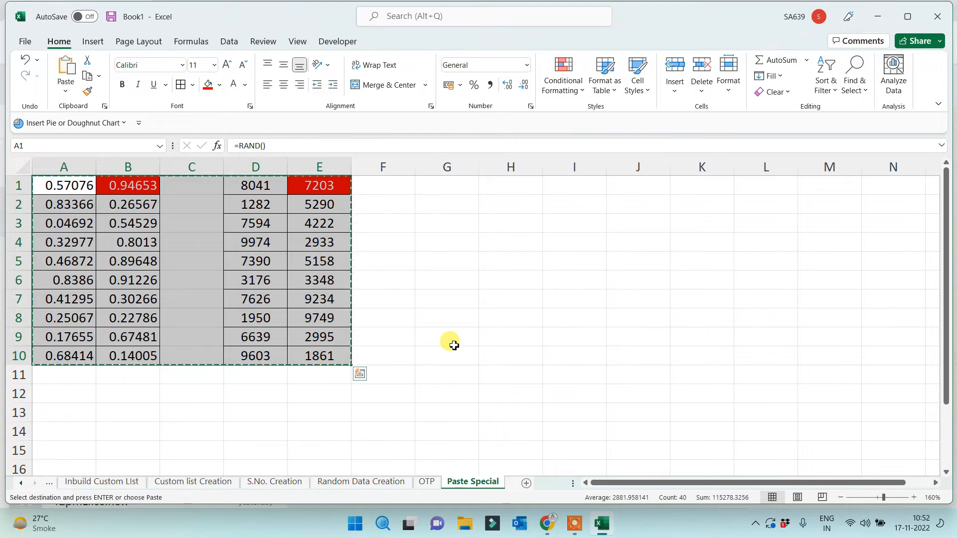
{"action": "right_click", "coordinate": [65, 188]}
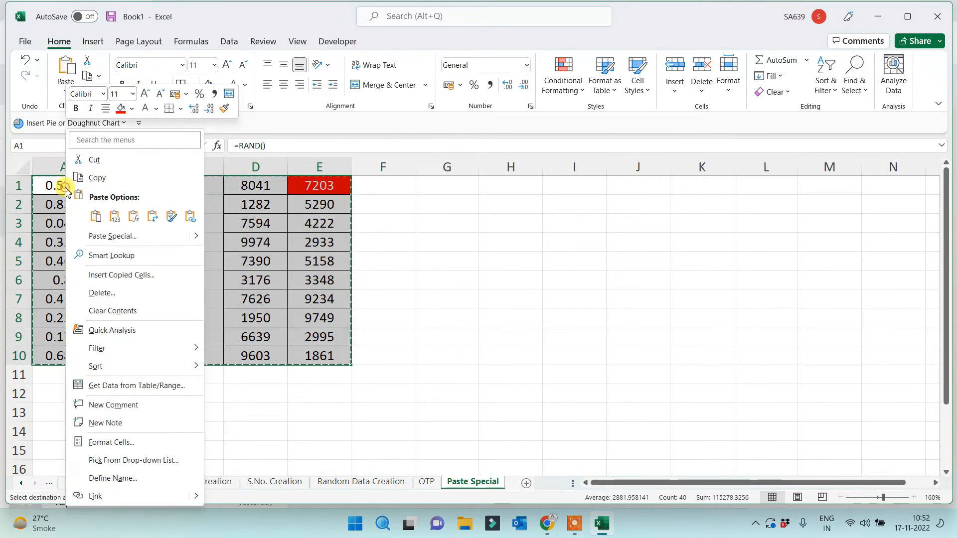
{"action": "left_click", "coordinate": [127, 240]}
{"action": "left_click", "coordinate": [33, 218]}
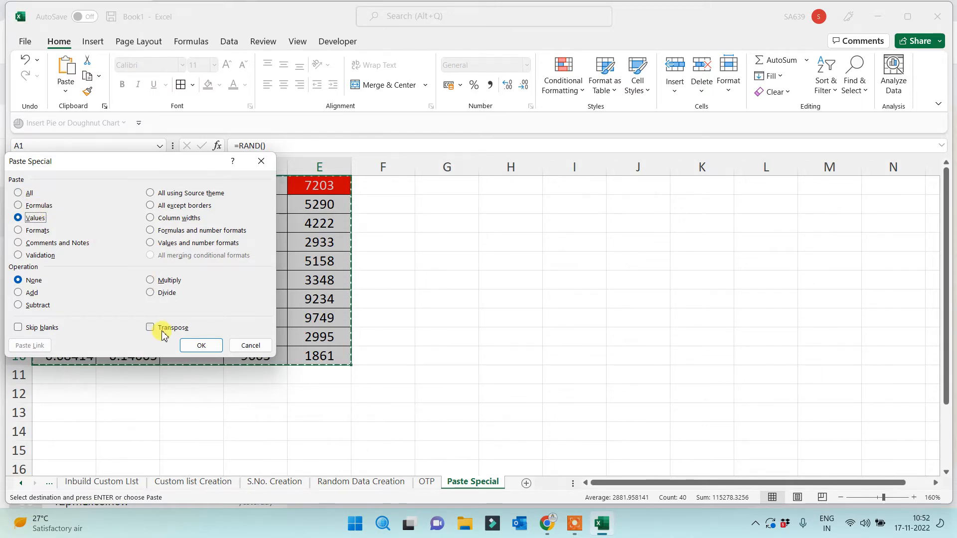
{"action": "left_click", "coordinate": [201, 343]}
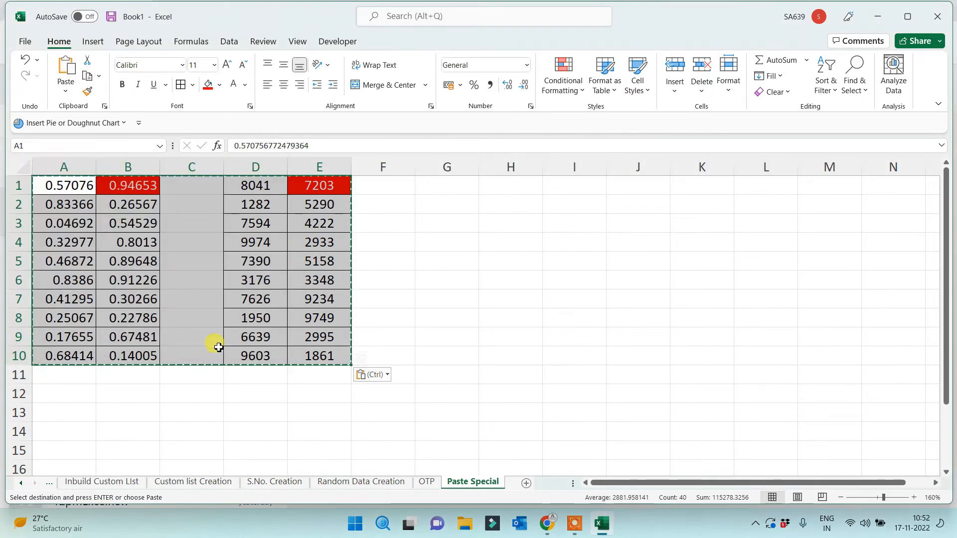
Add and clear throwaway 'sdf' entries in G3:K12, then reselect A1:E10 to verify values
{"action": "left_click", "coordinate": [466, 325]}
{"action": "type", "text": "sdf"}
{"action": "left_click", "coordinate": [620, 281]}
{"action": "type", "text": "sdf"}
{"action": "left_click", "coordinate": [564, 334]}
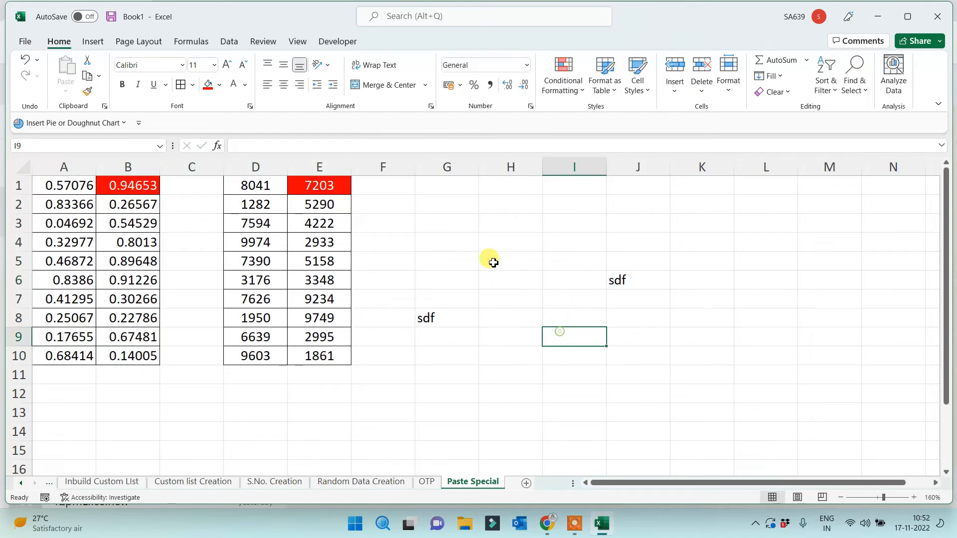
{"action": "type", "text": "sdf"}
{"action": "left_click", "coordinate": [492, 262]}
{"action": "type", "text": "sdf"}
{"action": "left_click", "coordinate": [586, 316]}
{"action": "type", "text": "dsf"}
{"action": "left_click", "coordinate": [637, 356]}
{"action": "left_click_drag", "start_coordinate": [438, 226], "coordinate": [669, 397]}
{"action": "key", "text": "Delete"}
{"action": "left_click", "coordinate": [558, 378]}
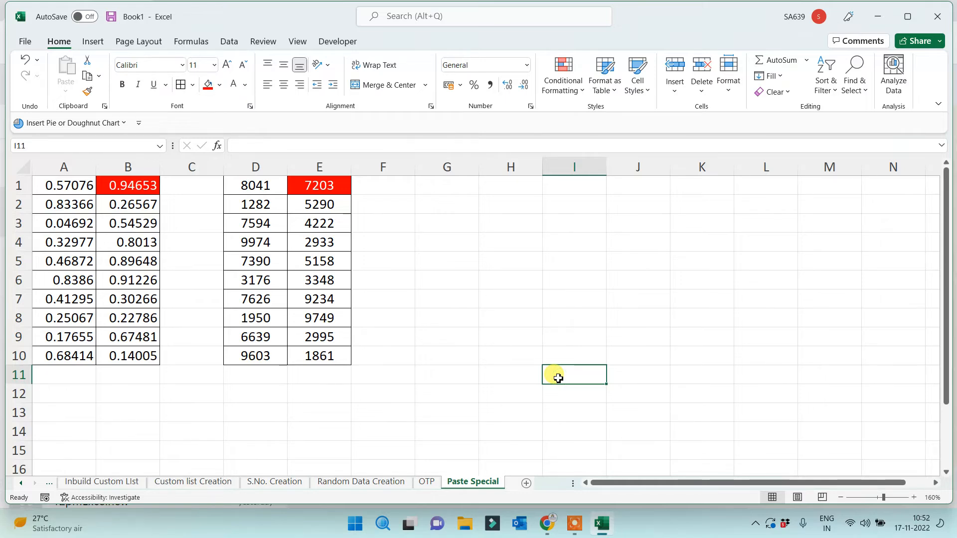
{"action": "left_click_drag", "start_coordinate": [64, 186], "coordinate": [333, 355]}
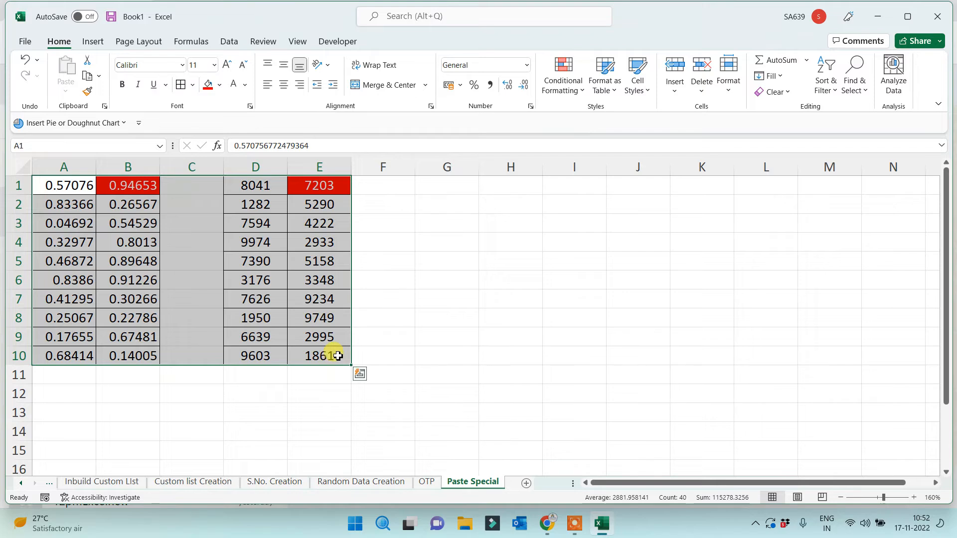
{"action": "left_click", "coordinate": [479, 316]}
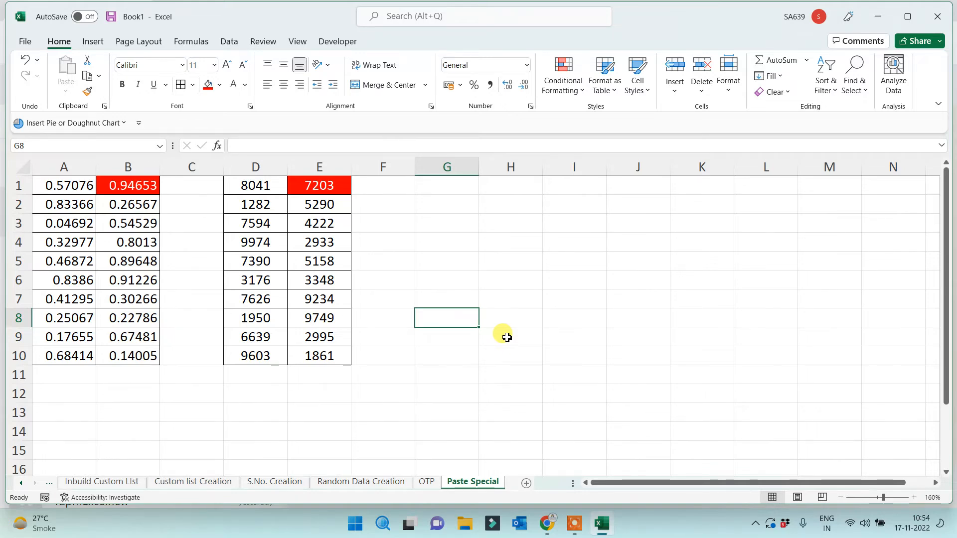
{"action": "left_click", "coordinate": [429, 343]}
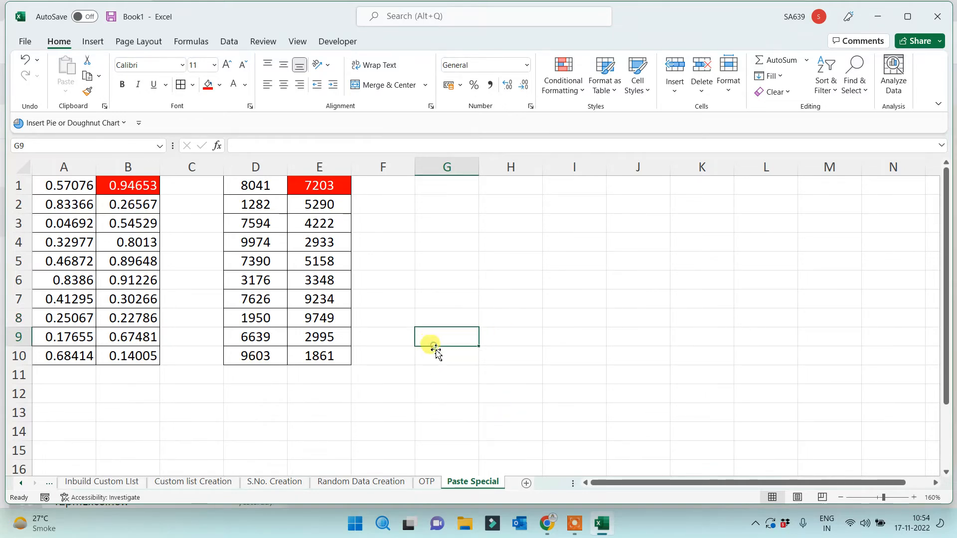
{"action": "left_click", "coordinate": [526, 483]}
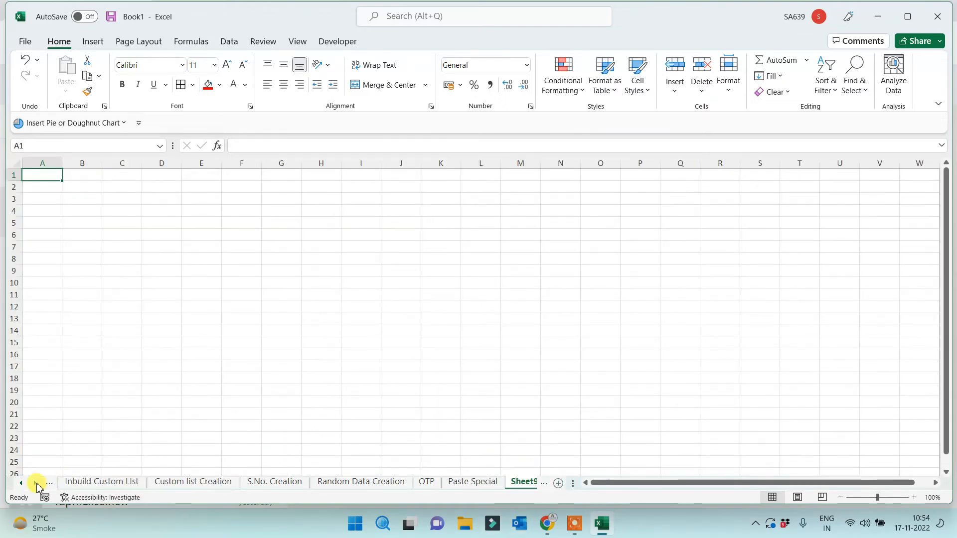
{"action": "left_click", "coordinate": [35, 483]}
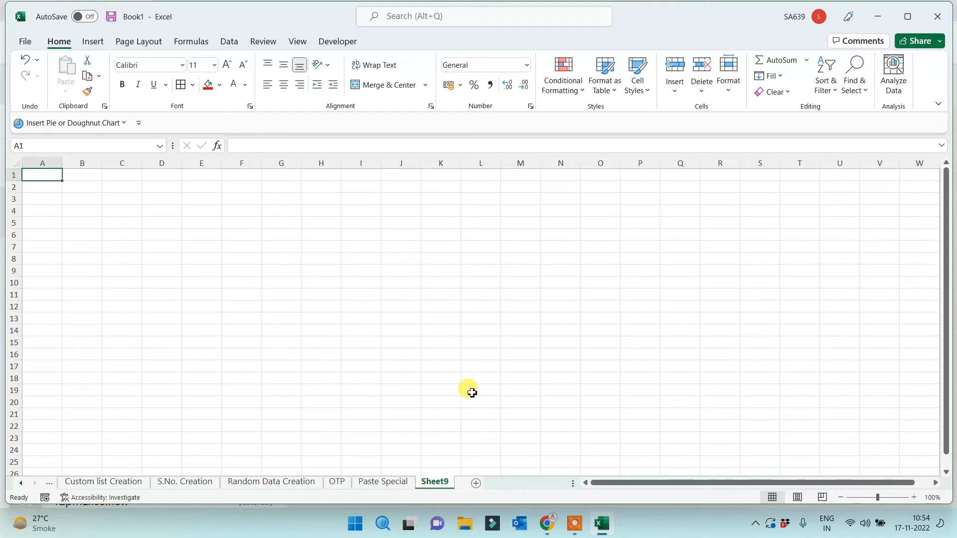
{"action": "double_click", "coordinate": [434, 482]}
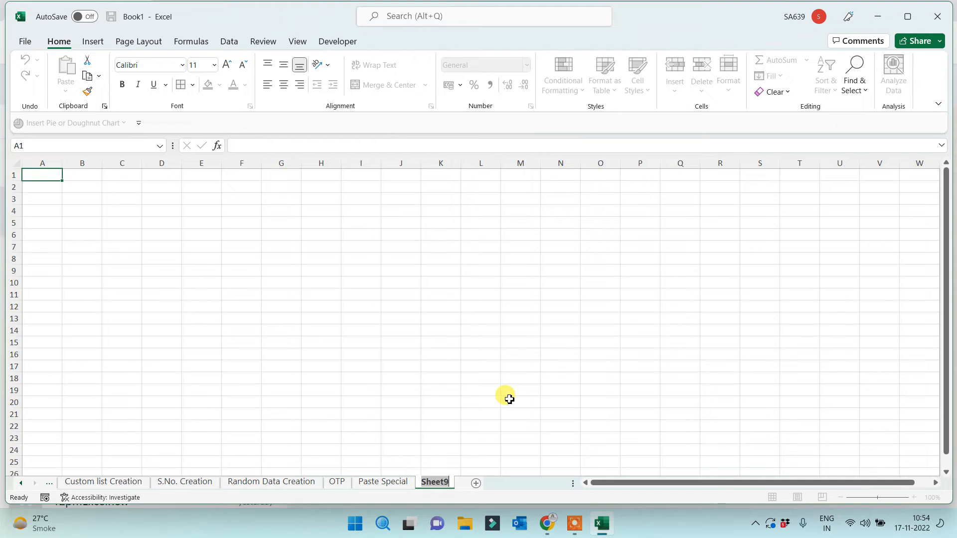
{"action": "type", "text": "Prac"}
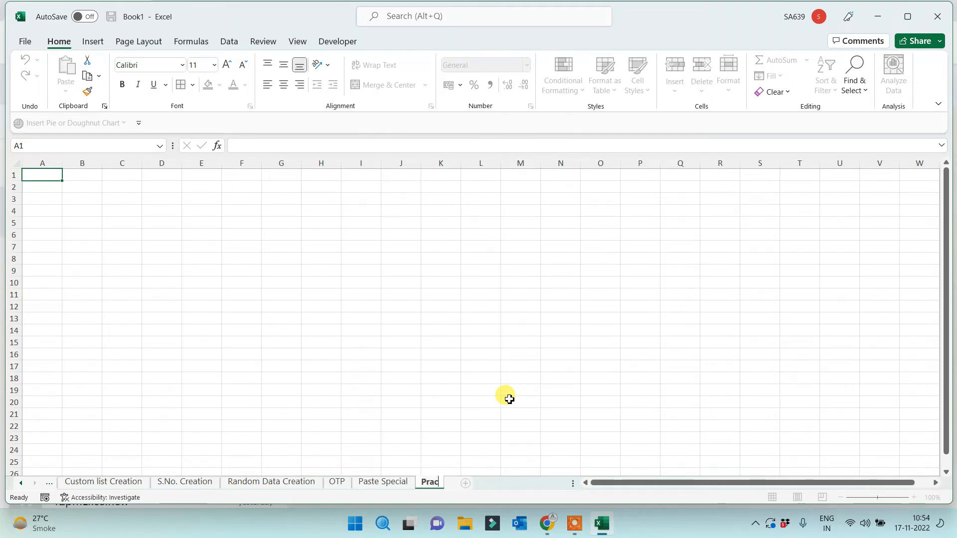
{"action": "type", "text": "tice Data"}
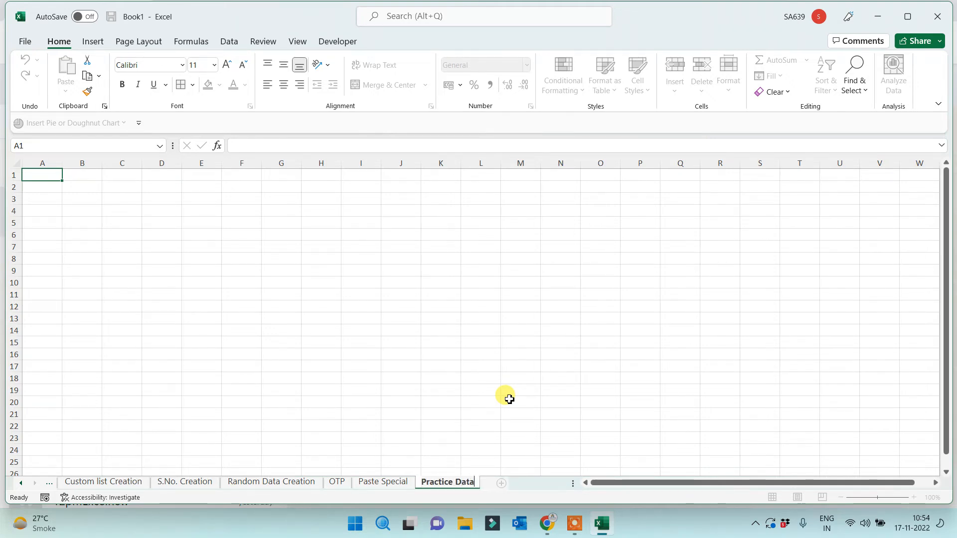
{"action": "left_click", "coordinate": [254, 274]}
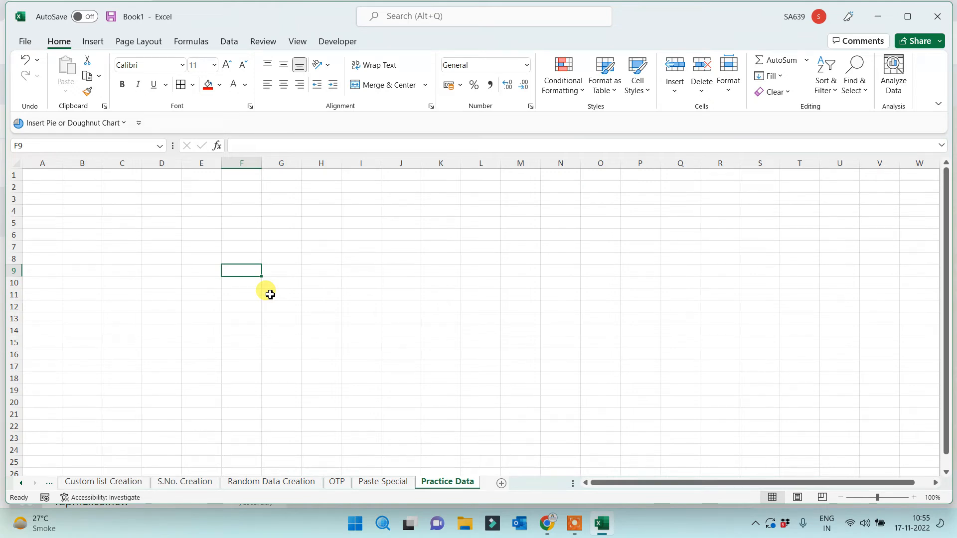
{"action": "scroll", "coordinate": [265, 301], "scroll_direction": "up", "scroll_amount": 2}
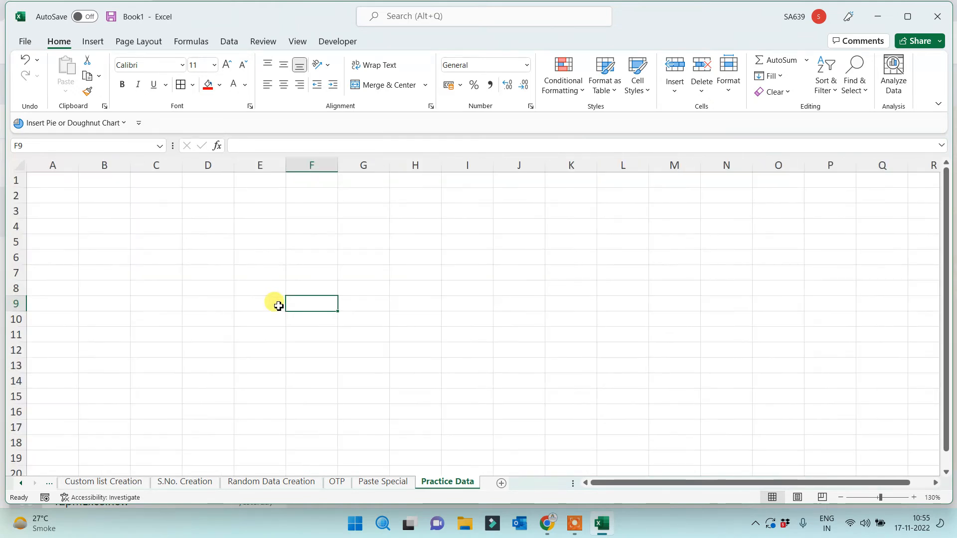
{"action": "left_click", "coordinate": [49, 165]}
{"action": "left_click", "coordinate": [52, 179]}
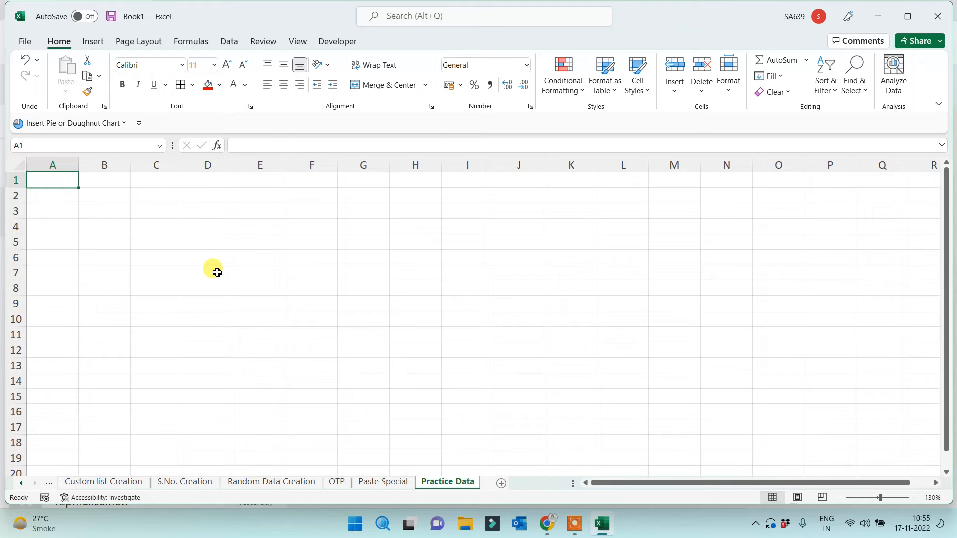
Enter 'S.No.' in A1 and fill a column series from 1 to stop value 50 below it
{"action": "type", "text": "S"}
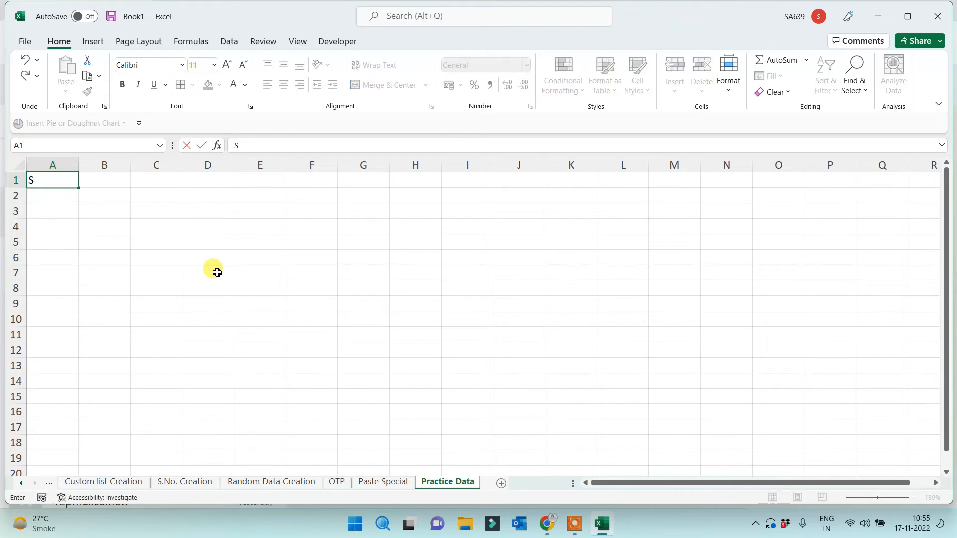
{"action": "type", "text": ".No."}
{"action": "key", "text": "Return"}
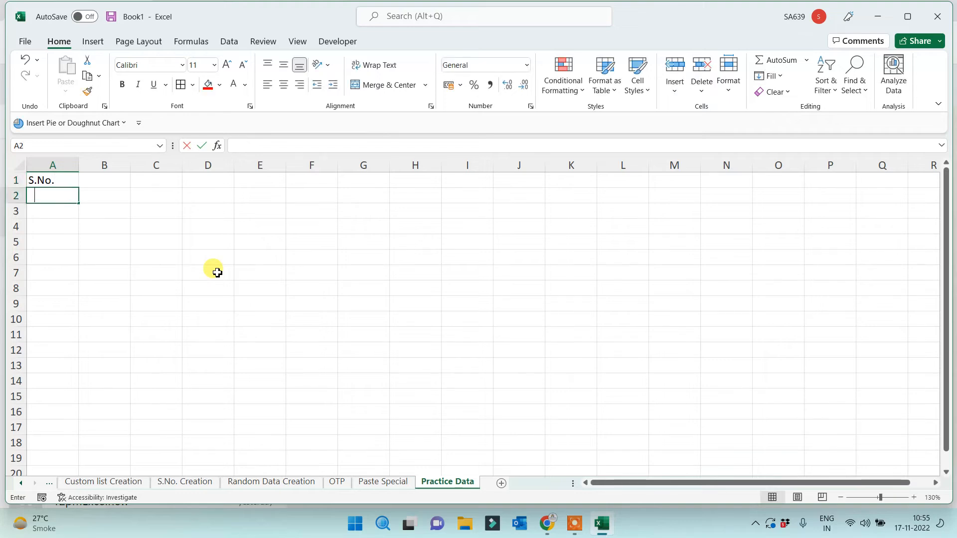
{"action": "type", "text": "1"}
{"action": "key", "text": "Return"}
{"action": "key", "text": "Up"}
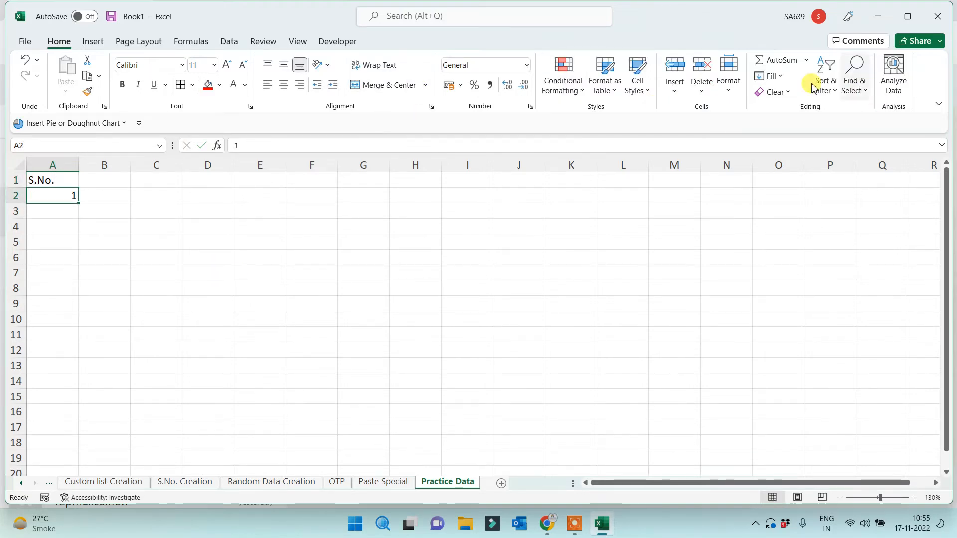
{"action": "left_click", "coordinate": [772, 79]}
{"action": "left_click", "coordinate": [782, 184]}
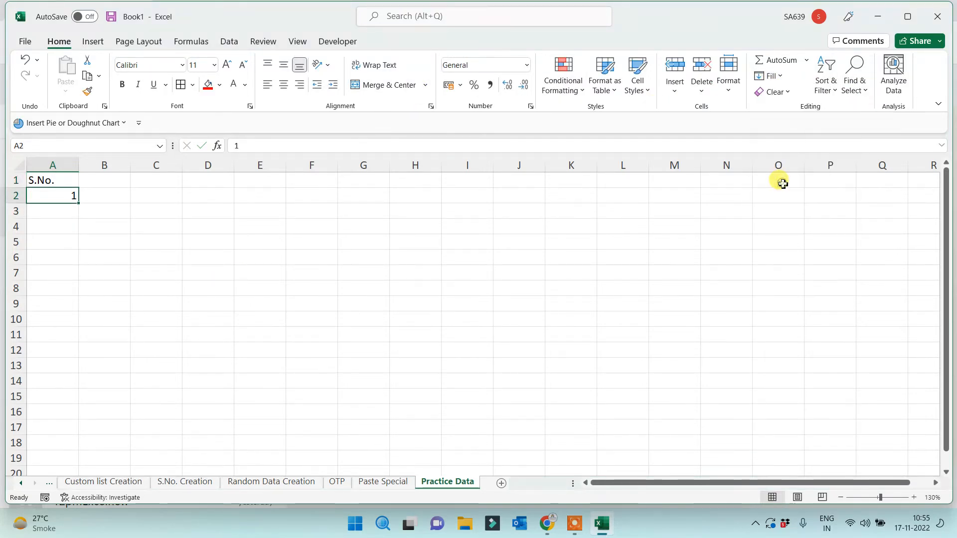
{"action": "left_click", "coordinate": [467, 267]}
{"action": "left_click", "coordinate": [601, 329]}
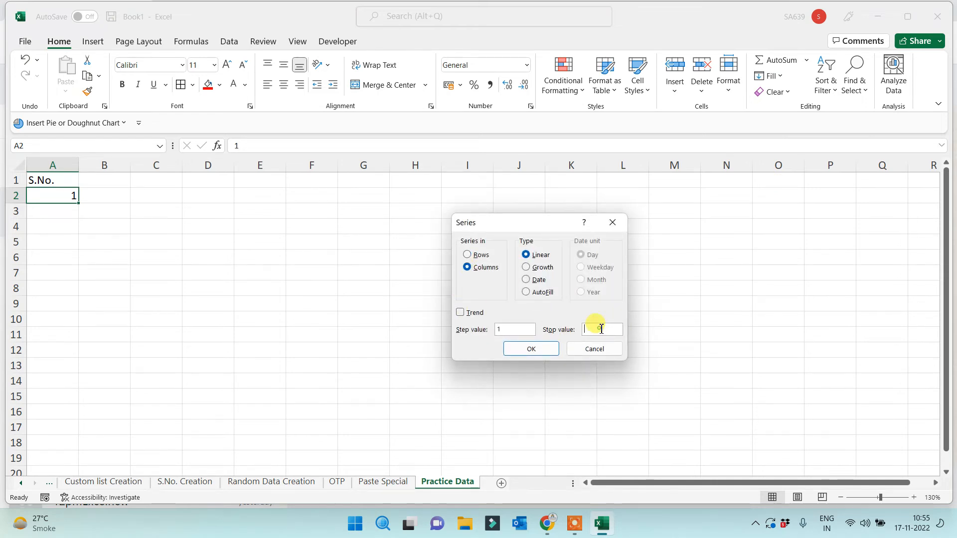
{"action": "type", "text": "500"}
{"action": "left_click", "coordinate": [531, 349]}
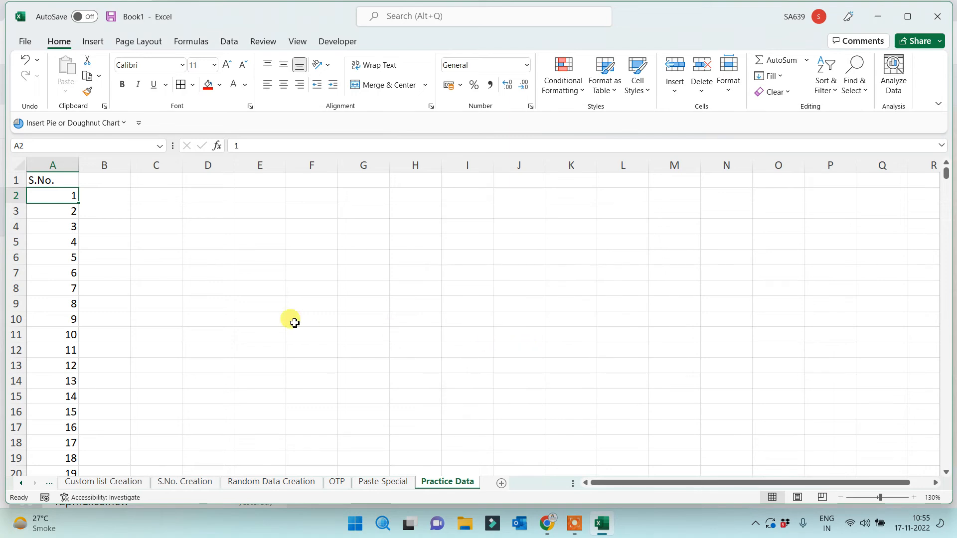
{"action": "left_click", "coordinate": [110, 182]}
Add the 'Sales P' heading with a salesperson name in B2, autofill column B and widen it
{"action": "type", "text": "Sa"}
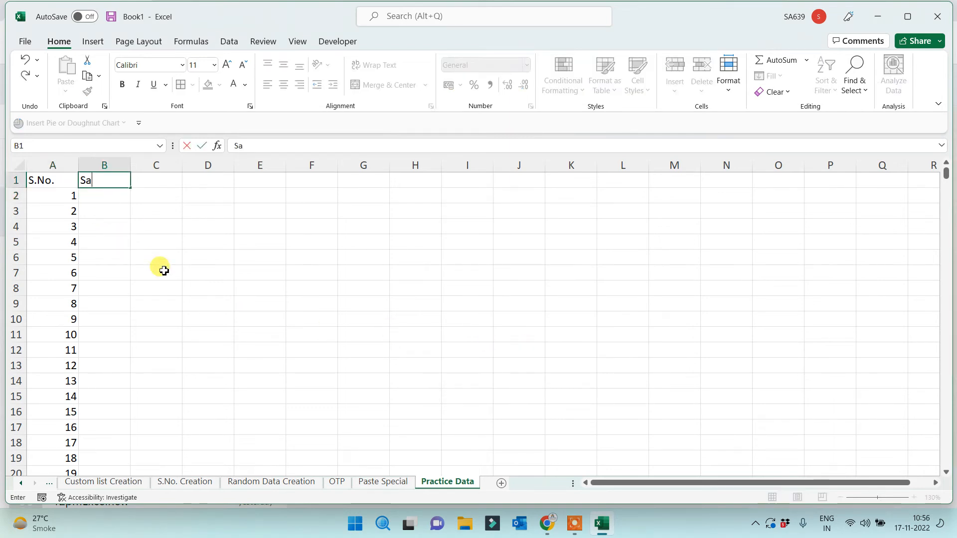
{"action": "type", "text": "les P"}
{"action": "left_click", "coordinate": [155, 260]}
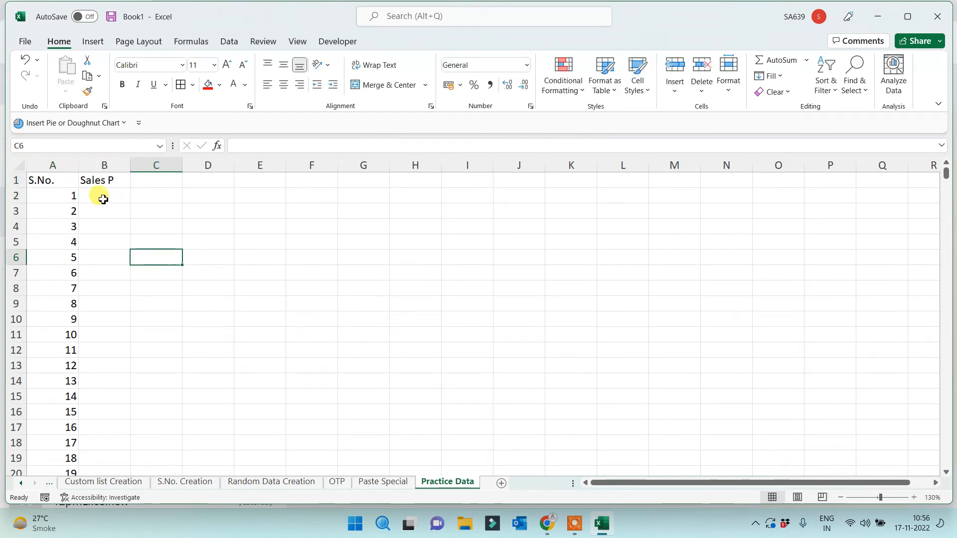
{"action": "left_click", "coordinate": [102, 199]}
{"action": "type", "text": "Reshma"}
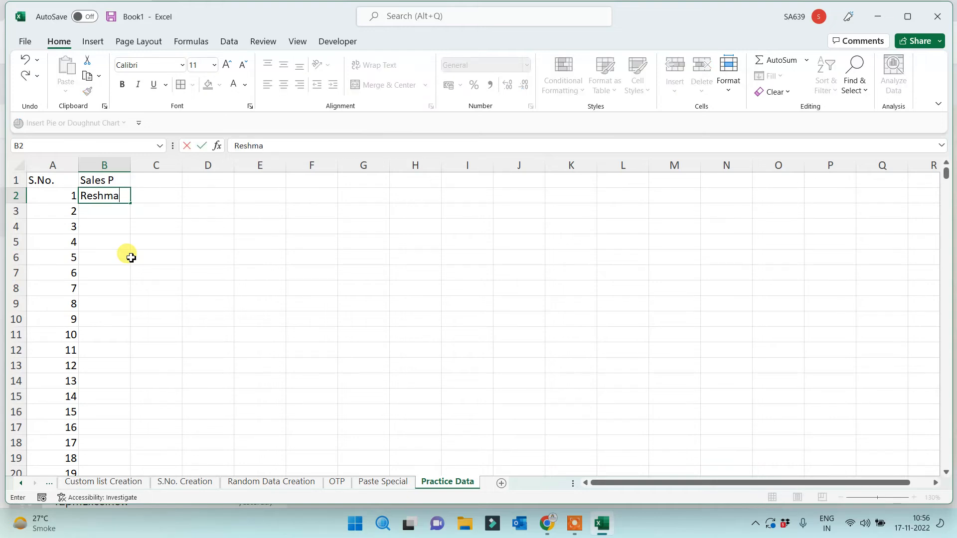
{"action": "left_click", "coordinate": [132, 257]}
{"action": "left_click", "coordinate": [116, 200]}
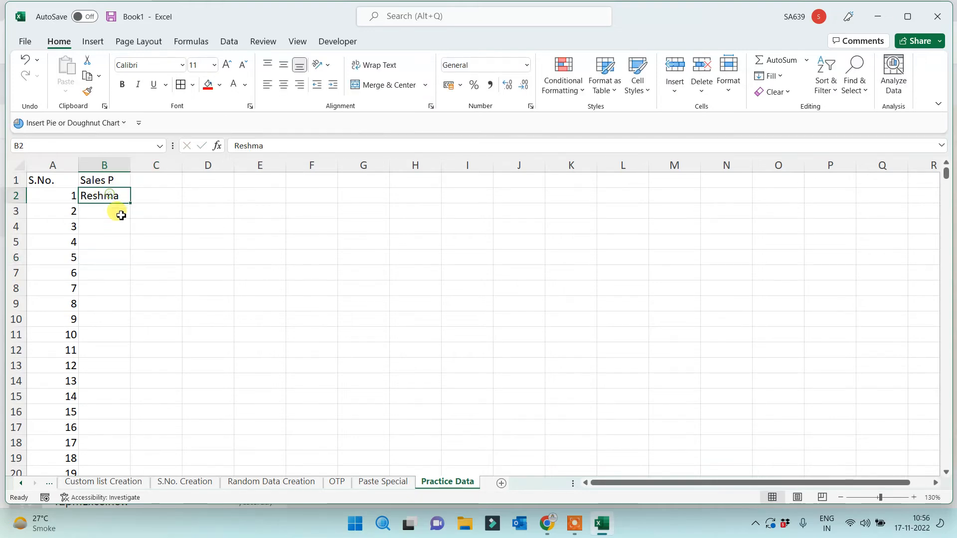
{"action": "double_click", "coordinate": [129, 203]}
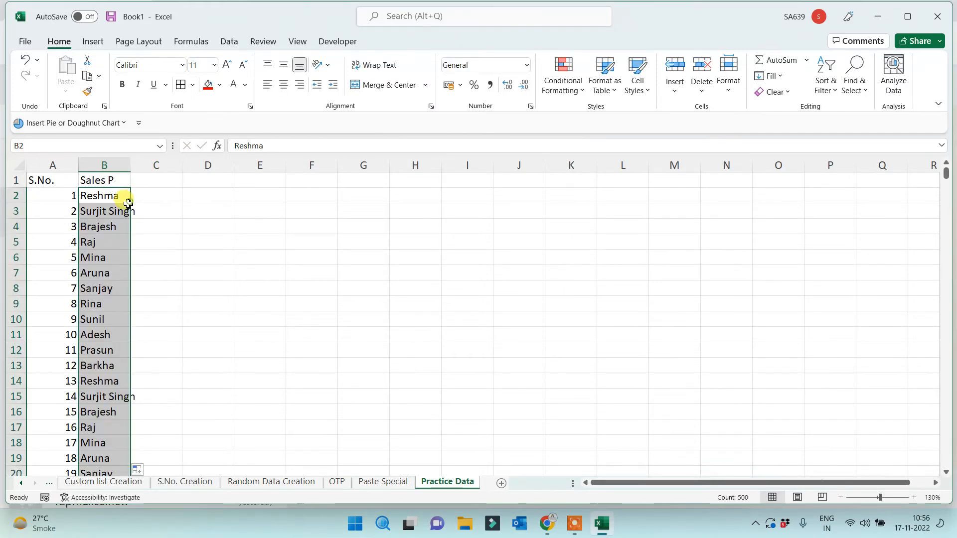
{"action": "double_click", "coordinate": [131, 165]}
{"action": "left_click", "coordinate": [220, 269]}
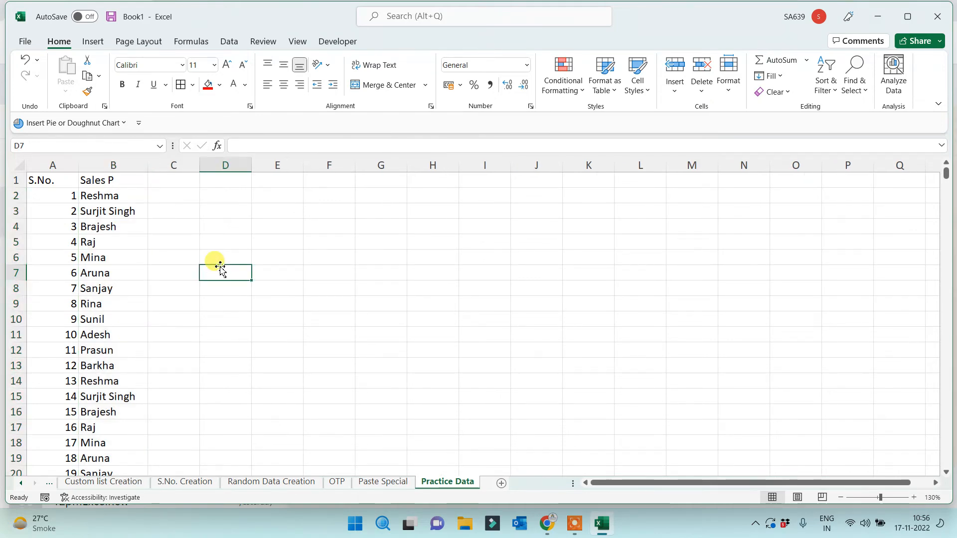
Add the 'Product' heading with Apple in C2 and autofill down column C
{"action": "left_click", "coordinate": [174, 181]}
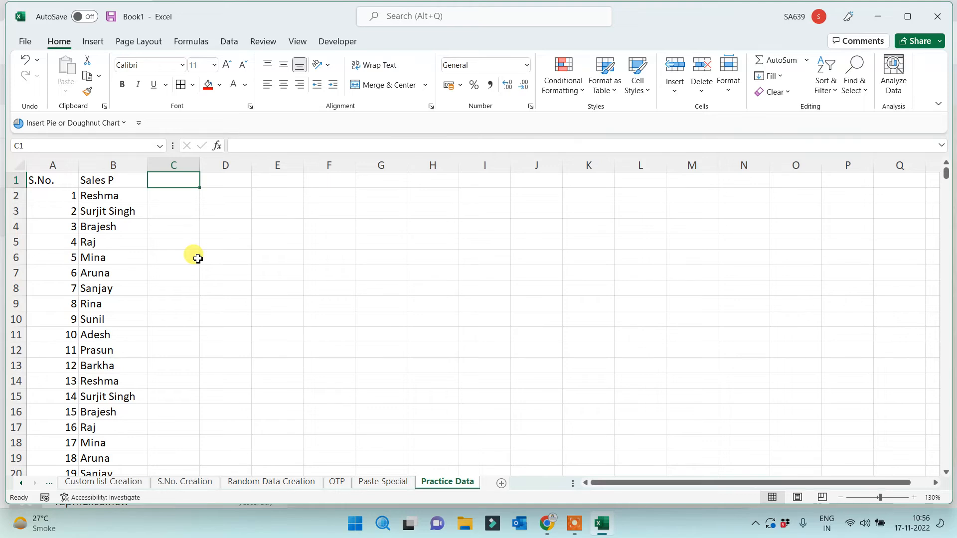
{"action": "type", "text": "Product"}
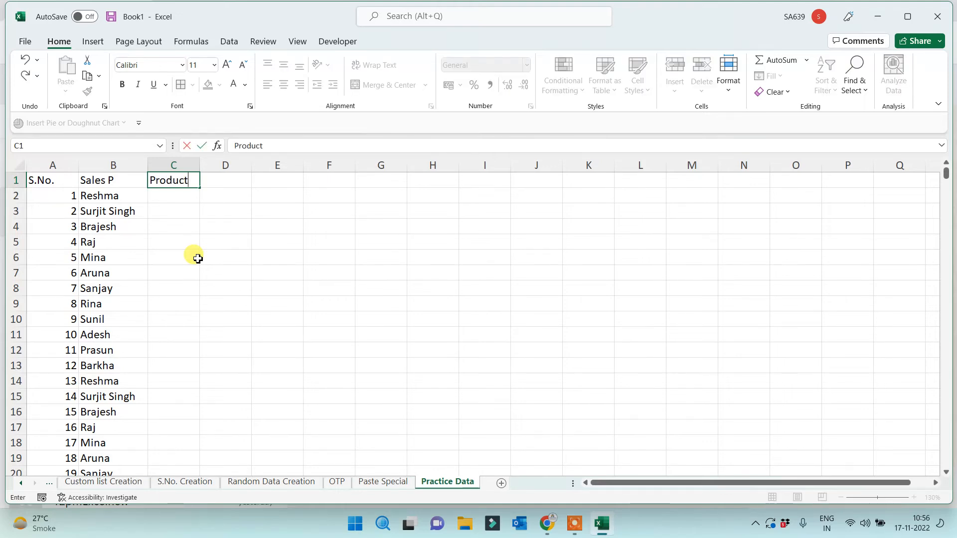
{"action": "left_click", "coordinate": [197, 257]}
{"action": "left_click", "coordinate": [163, 201]}
{"action": "type", "text": "Apple"}
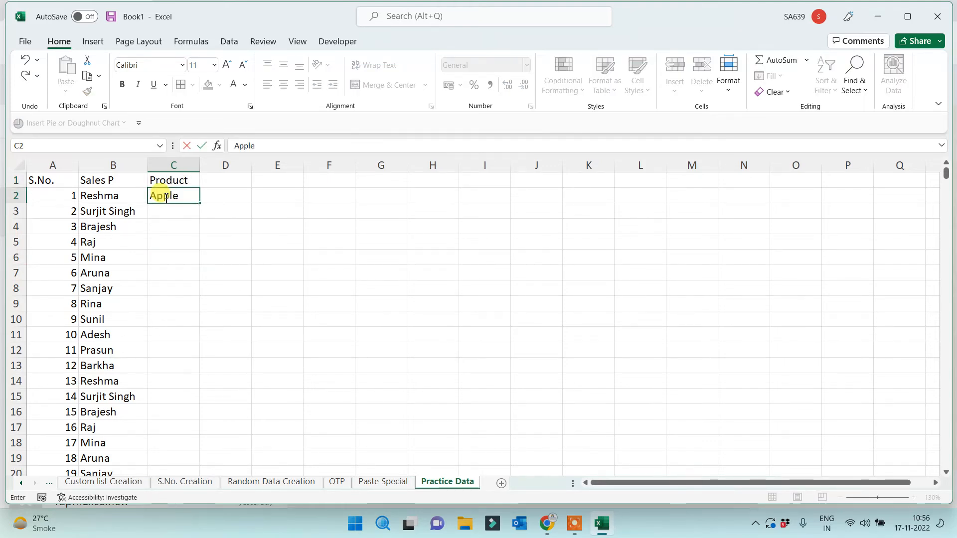
{"action": "left_click", "coordinate": [207, 282]}
{"action": "left_click", "coordinate": [190, 199]}
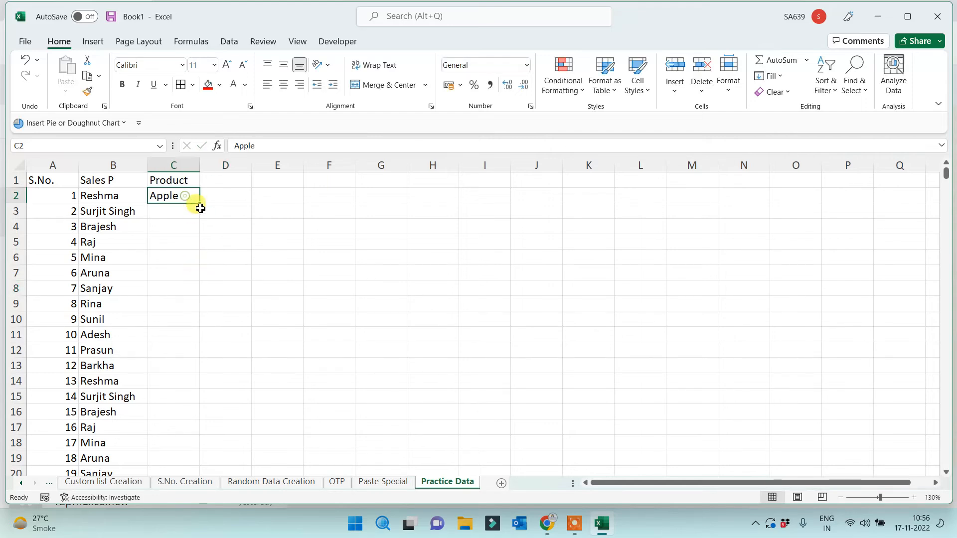
{"action": "double_click", "coordinate": [200, 202]}
{"action": "left_click", "coordinate": [367, 271]}
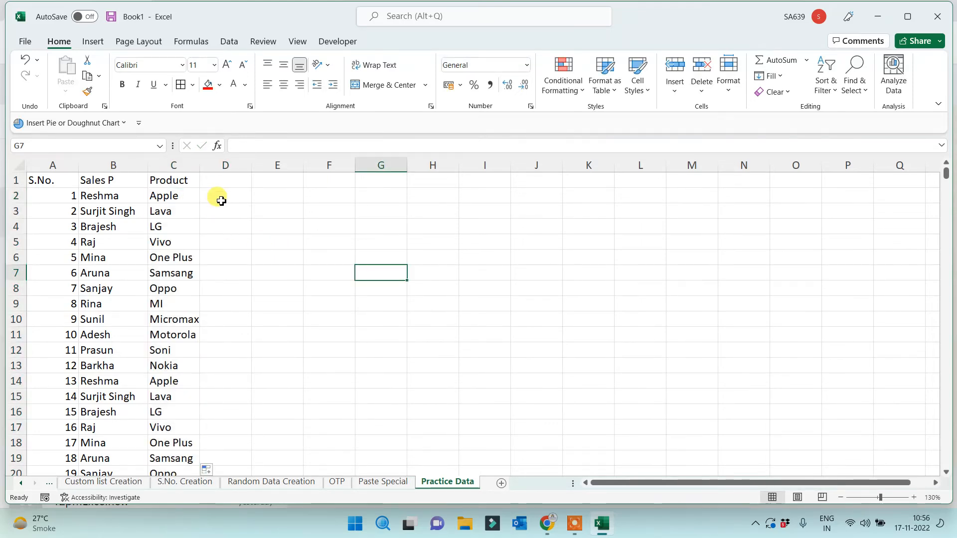
Add the 'City' heading with Patna in D2 and autofill down column D
{"action": "left_click", "coordinate": [239, 178]}
{"action": "type", "text": "City"}
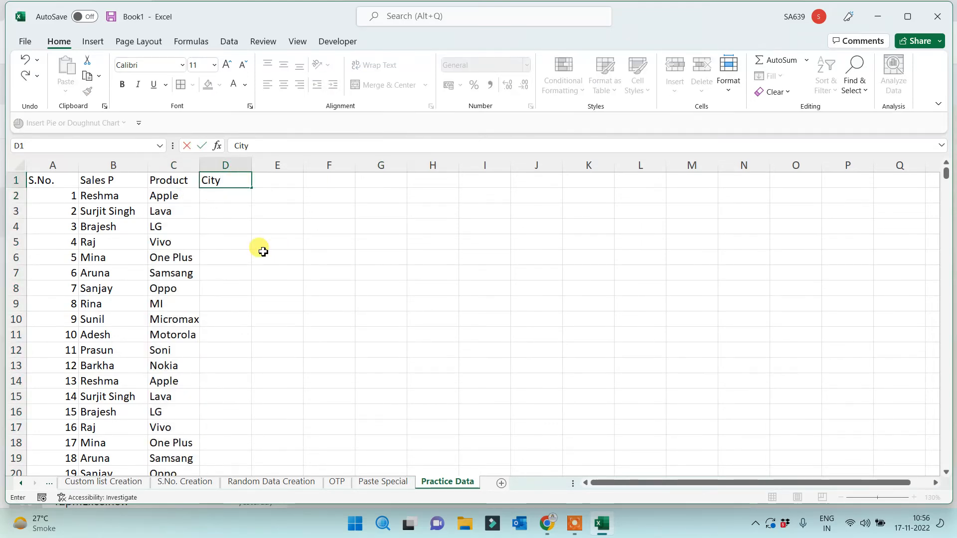
{"action": "left_click", "coordinate": [262, 251]}
{"action": "left_click", "coordinate": [212, 196]}
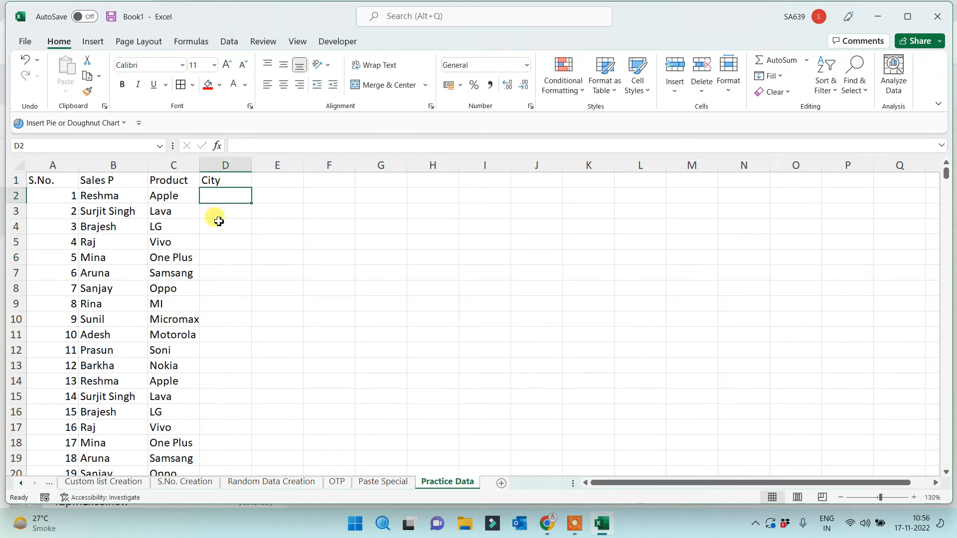
{"action": "type", "text": "Patna"}
{"action": "key", "text": "Return"}
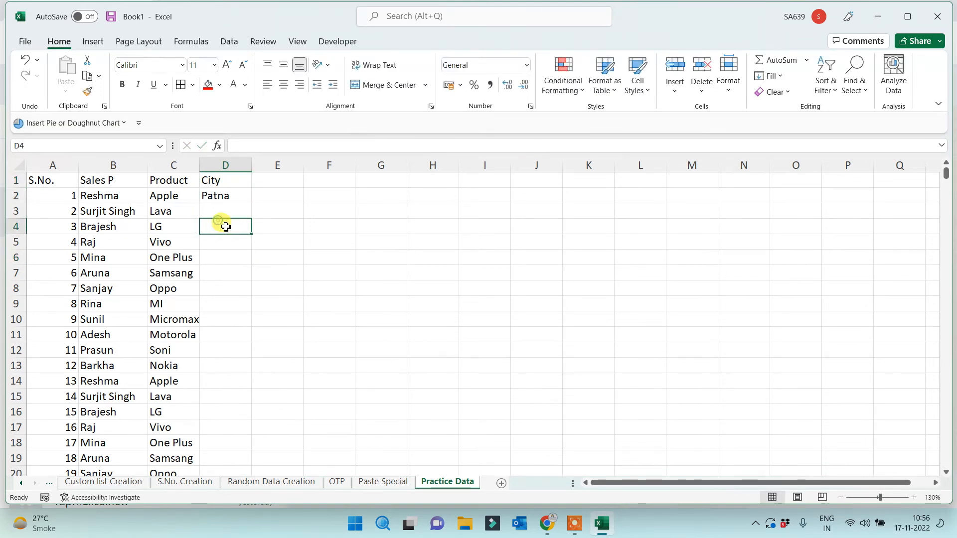
{"action": "left_click", "coordinate": [239, 196]}
{"action": "double_click", "coordinate": [251, 203]}
{"action": "left_click", "coordinate": [397, 259]}
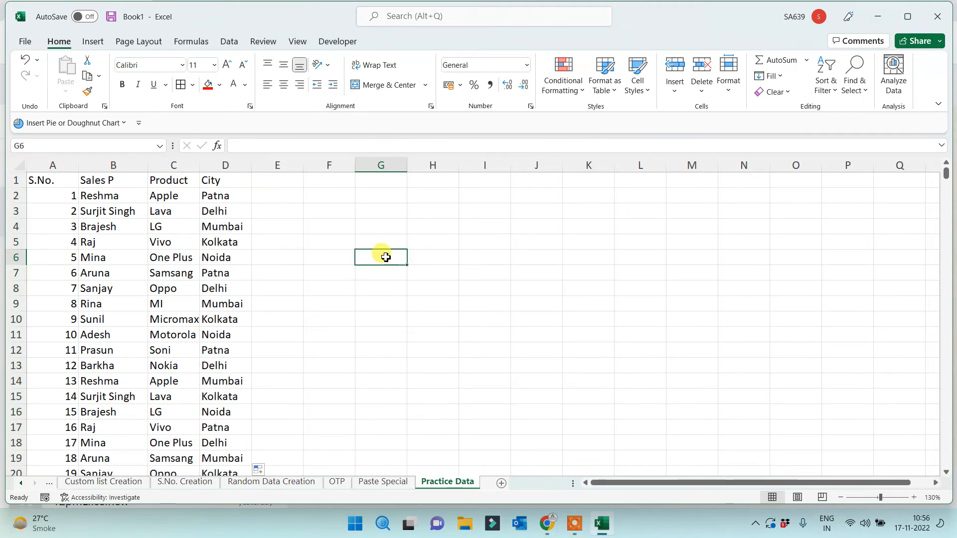
{"action": "left_click", "coordinate": [263, 180]}
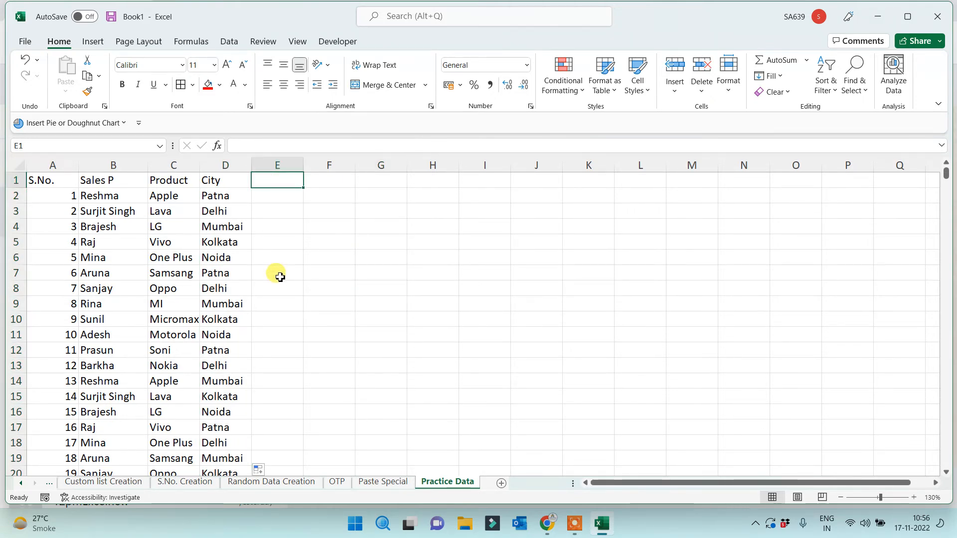
{"action": "scroll", "coordinate": [281, 284], "scroll_direction": "up", "scroll_amount": 3}
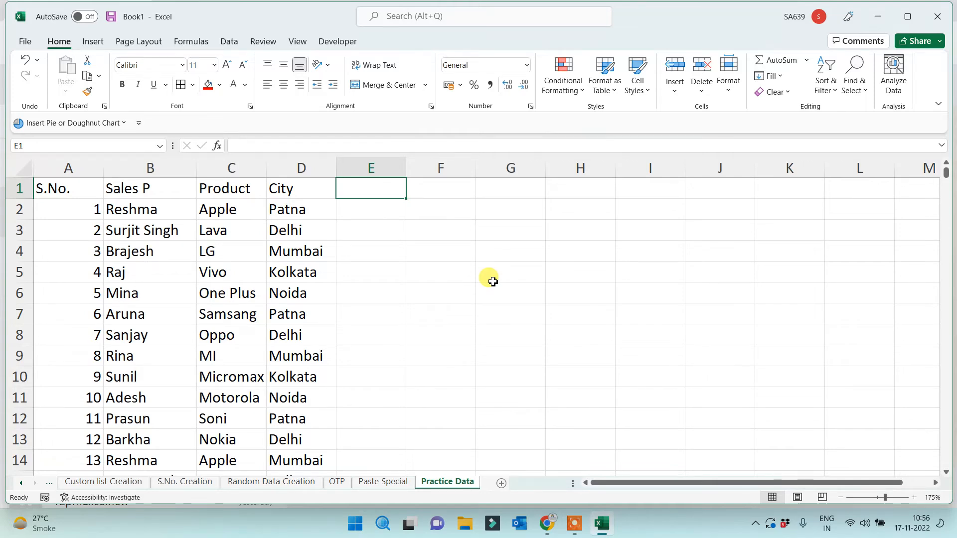
Center-align columns A to D (S.No., Sales P, Product, City)
{"action": "left_click_drag", "start_coordinate": [67, 167], "coordinate": [314, 182]}
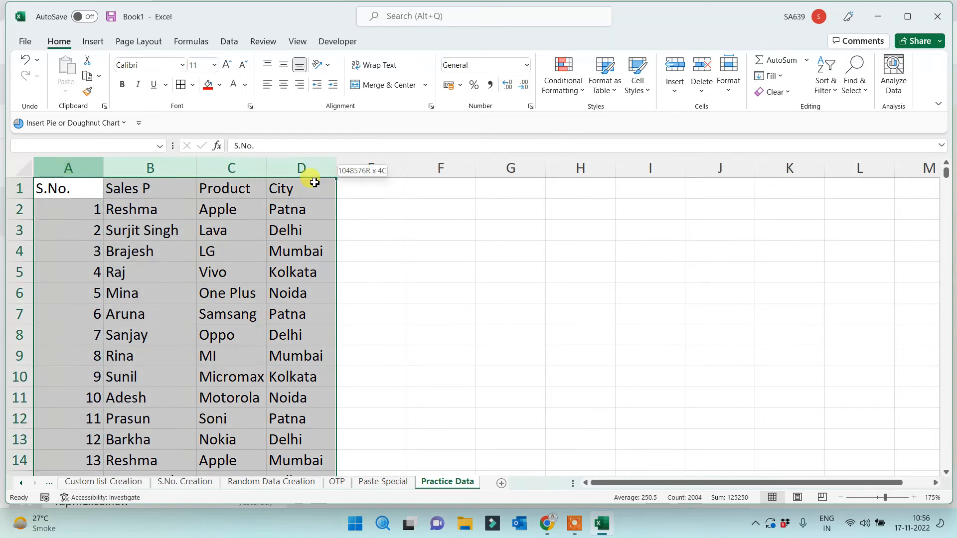
{"action": "left_click", "coordinate": [284, 84]}
{"action": "left_click", "coordinate": [396, 266]}
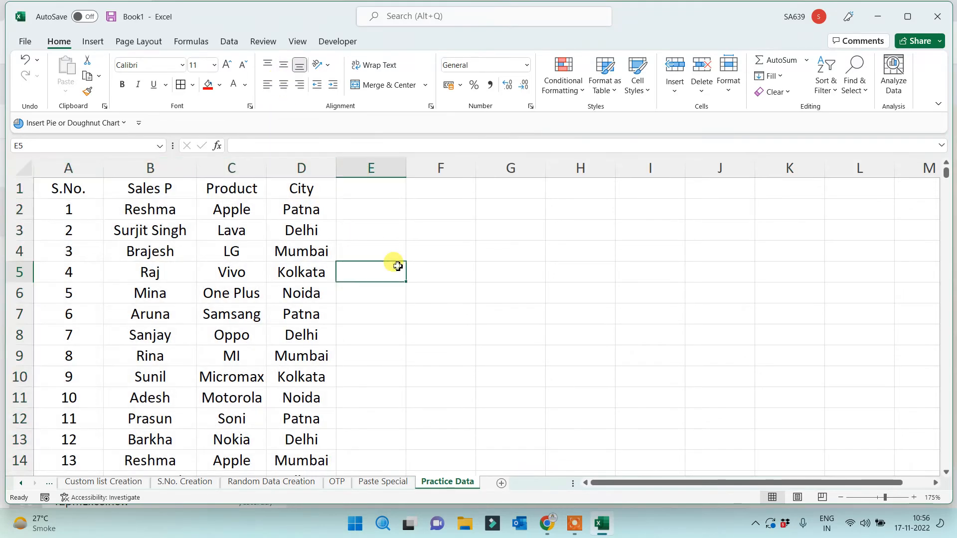
{"action": "left_click", "coordinate": [146, 211]}
{"action": "left_click", "coordinate": [238, 211]}
{"action": "left_click", "coordinate": [301, 205]}
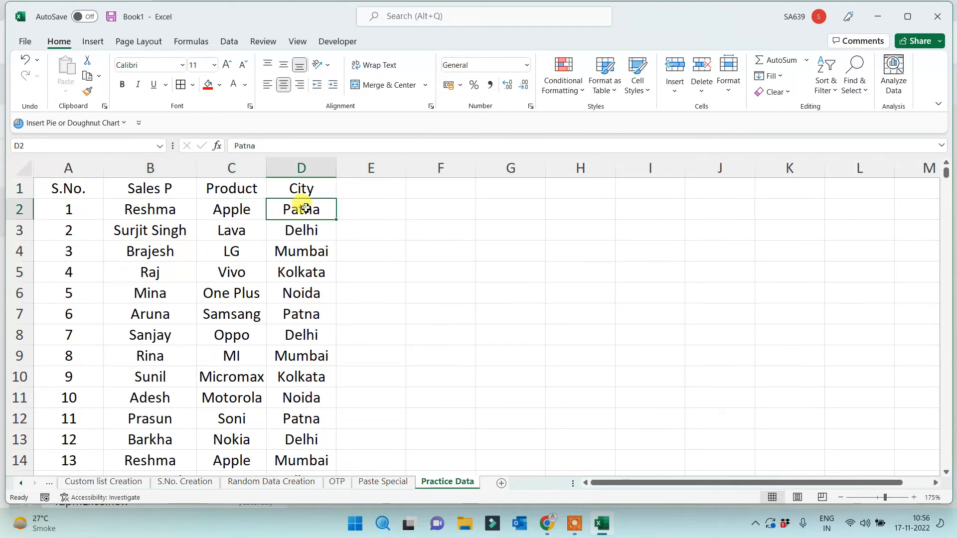
{"action": "left_click", "coordinate": [364, 213]}
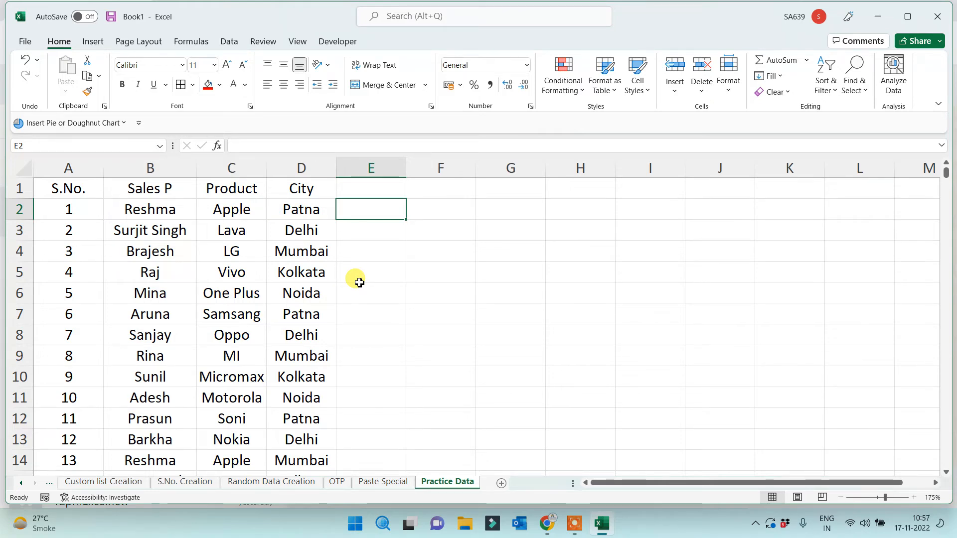
Enter the 'Sales Price' heading in E1 and autofit column E to fit it
{"action": "left_click", "coordinate": [363, 192]}
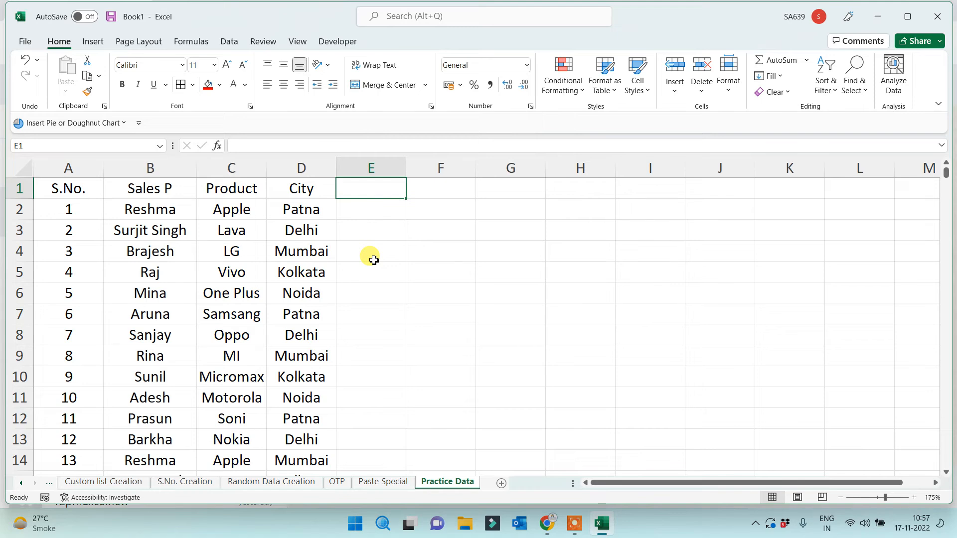
{"action": "type", "text": "Sales"}
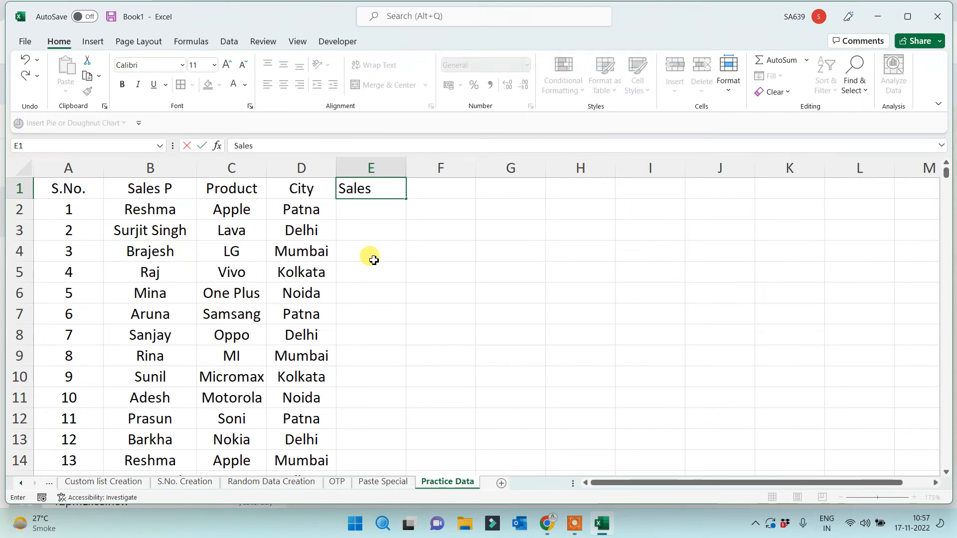
{"action": "type", "text": " Price"}
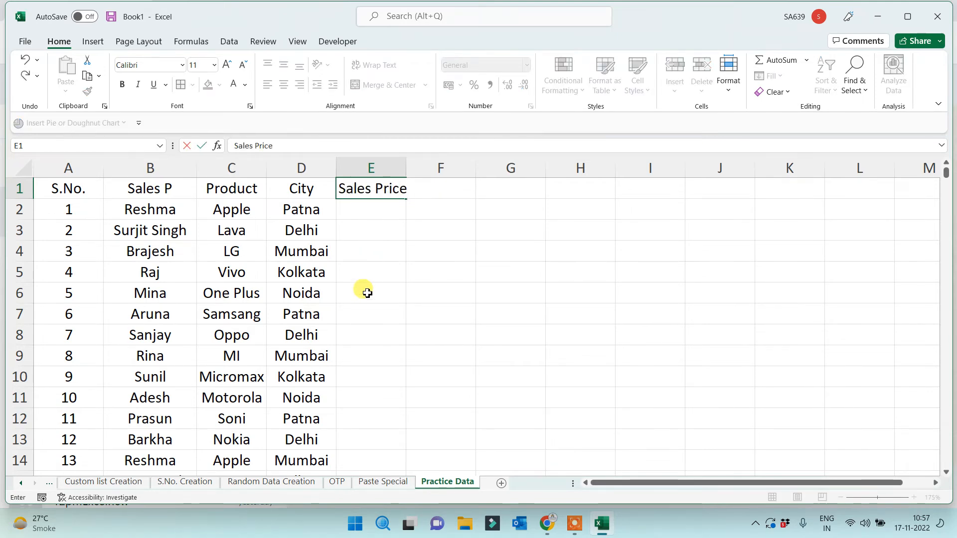
{"action": "left_click", "coordinate": [368, 278]}
{"action": "double_click", "coordinate": [406, 165]}
Enter =RANDBETWEEN(10000,100000) in cell E2
{"action": "left_click", "coordinate": [379, 210]}
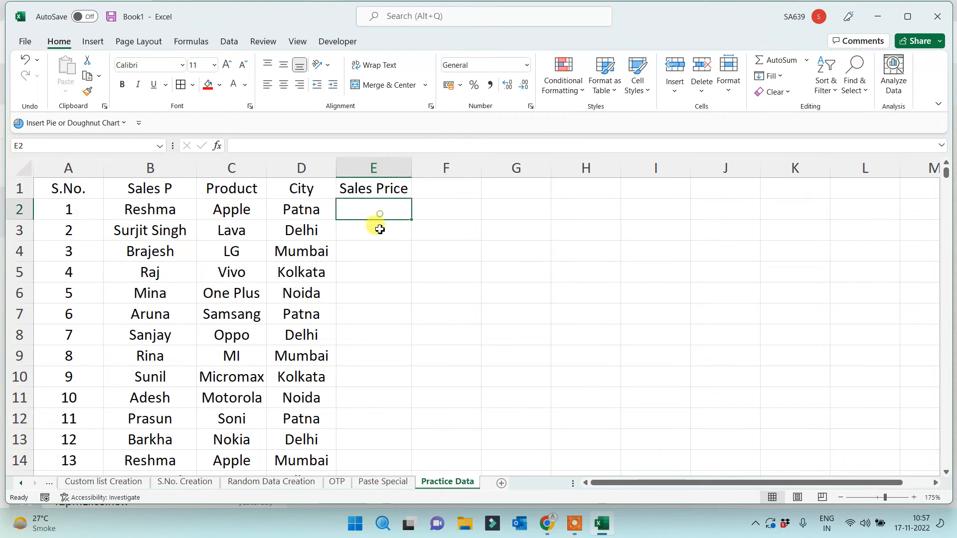
{"action": "left_click", "coordinate": [248, 216]}
{"action": "left_click", "coordinate": [364, 205]}
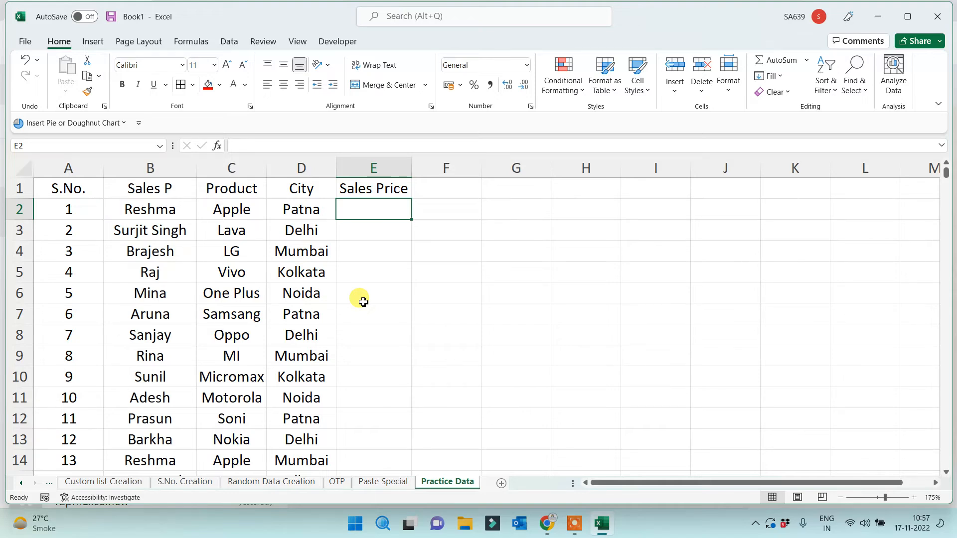
{"action": "type", "text": "=rand"}
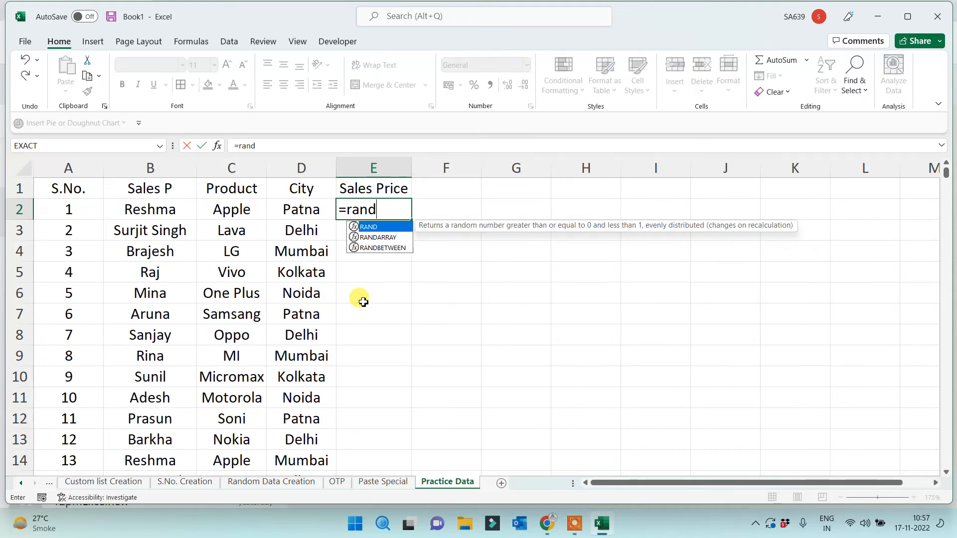
{"action": "key", "text": "Down"}
{"action": "key", "text": "Down"}
{"action": "key", "text": "Tab"}
{"action": "type", "text": "100"}
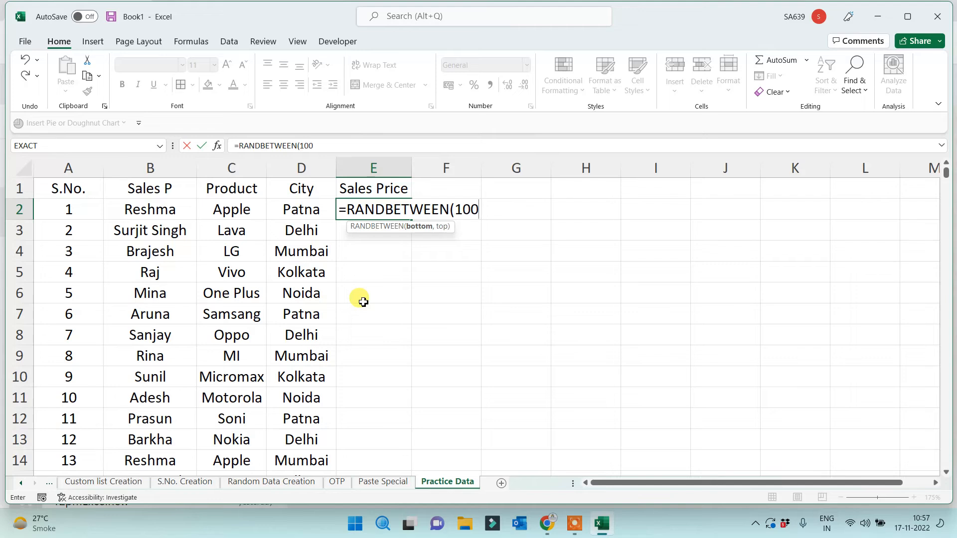
{"action": "type", "text": "00,100"}
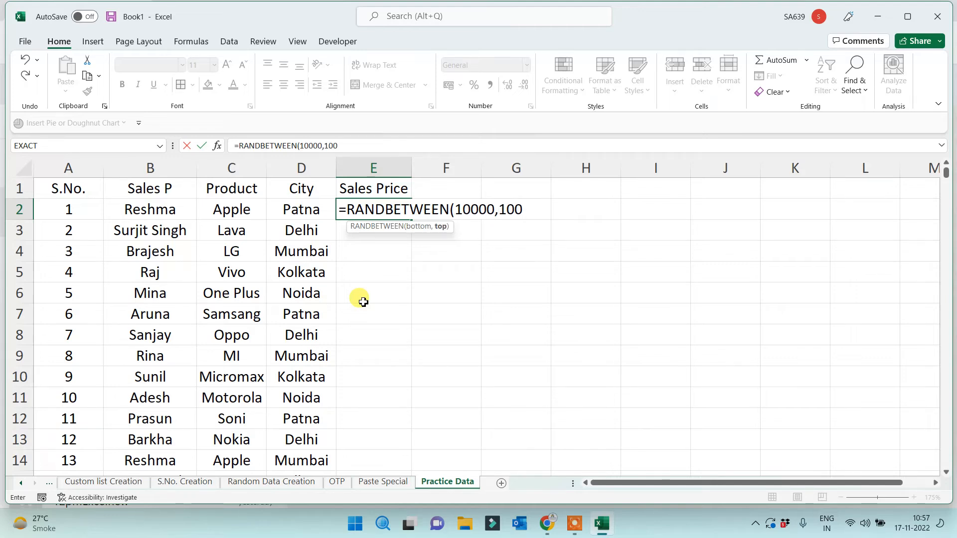
{"action": "type", "text": "000"}
{"action": "key", "text": "Return"}
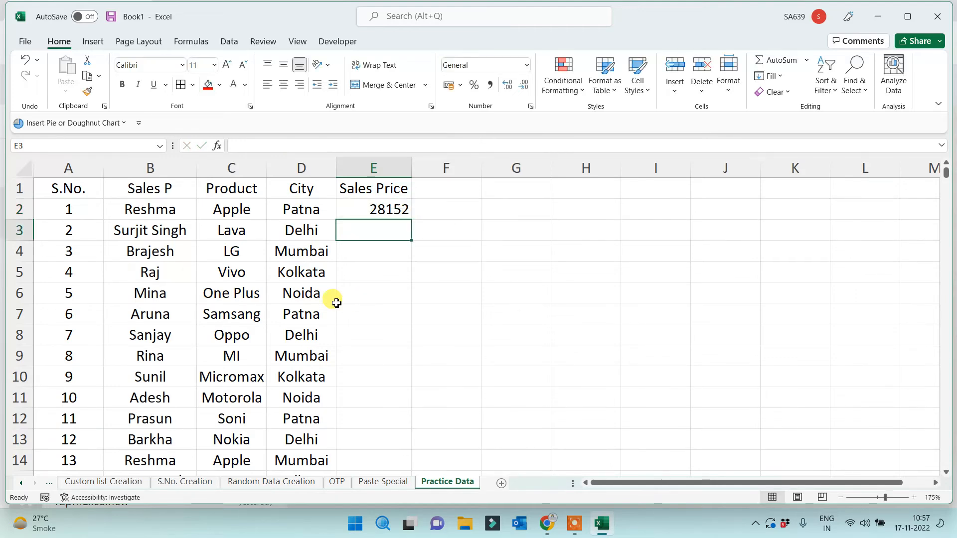
Fill the RANDBETWEEN formula down the whole Sales Price column
{"action": "left_click", "coordinate": [387, 211]}
{"action": "double_click", "coordinate": [410, 219]}
{"action": "left_click", "coordinate": [533, 271]}
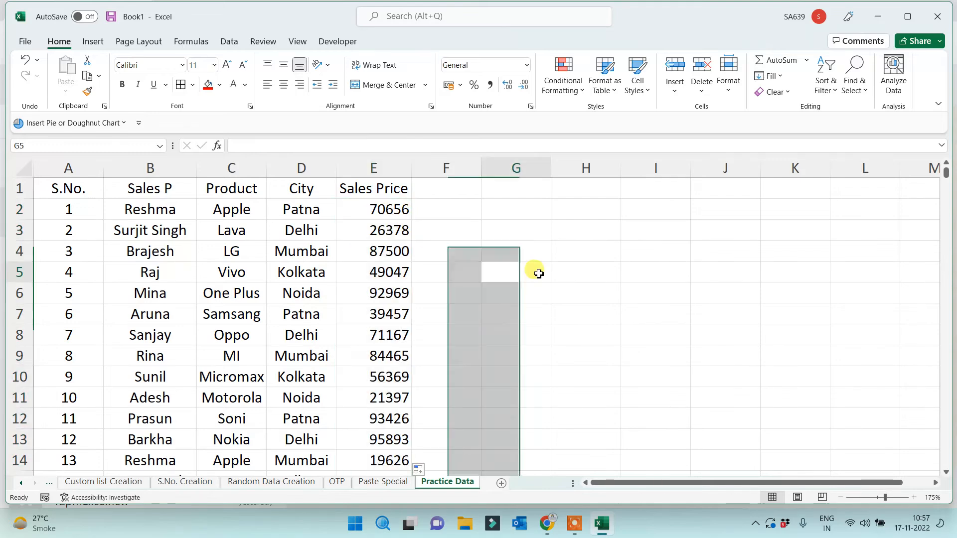
{"action": "left_click", "coordinate": [387, 233]}
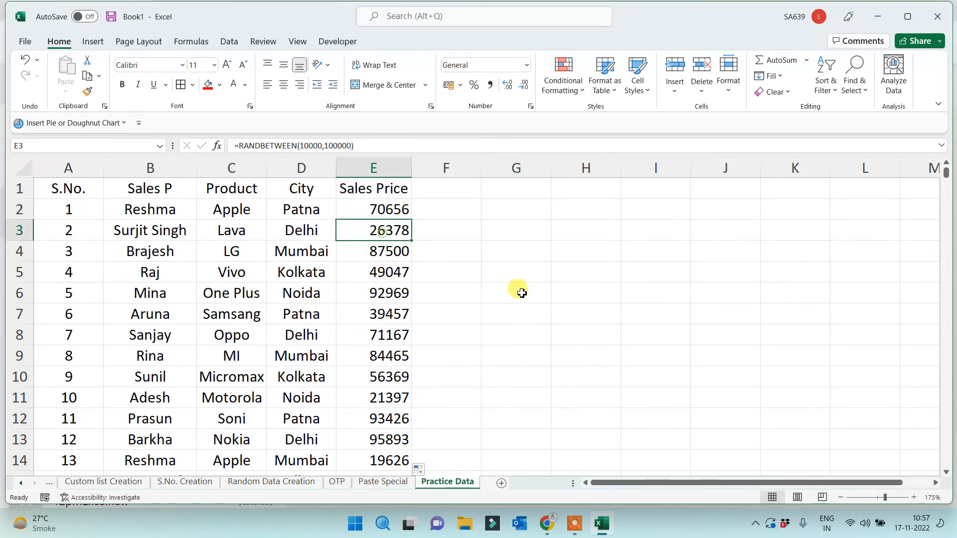
Enter 'sdf' in G3 to trigger recalculation, then delete it
{"action": "left_click", "coordinate": [520, 296]}
{"action": "left_click", "coordinate": [543, 223]}
{"action": "type", "text": "sdf"}
{"action": "left_click", "coordinate": [545, 325]}
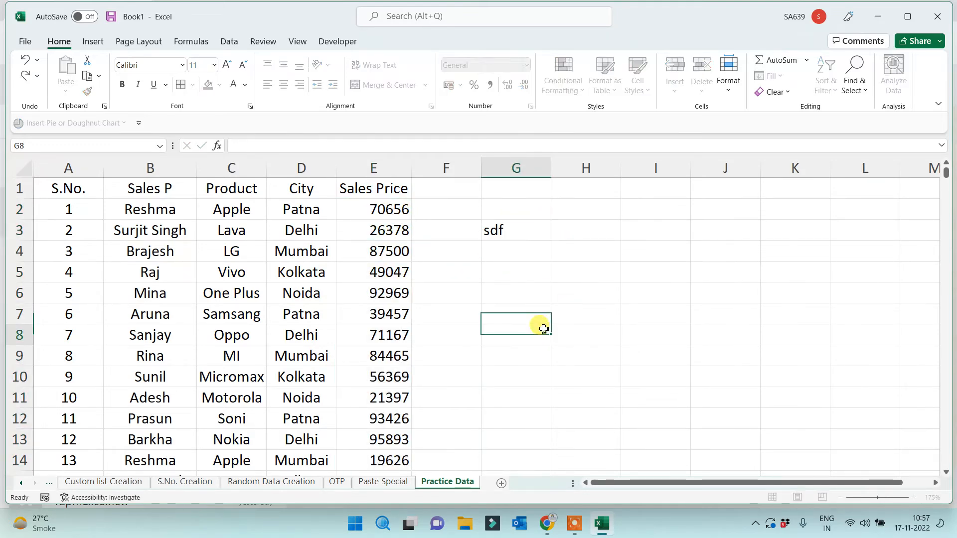
{"action": "left_click", "coordinate": [392, 212]}
{"action": "left_click", "coordinate": [504, 230]}
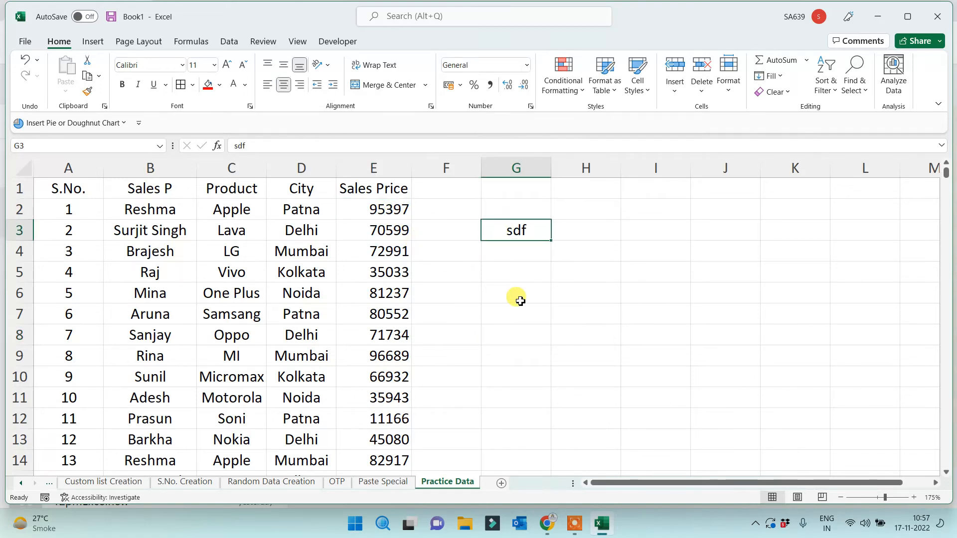
{"action": "key", "text": "Delete"}
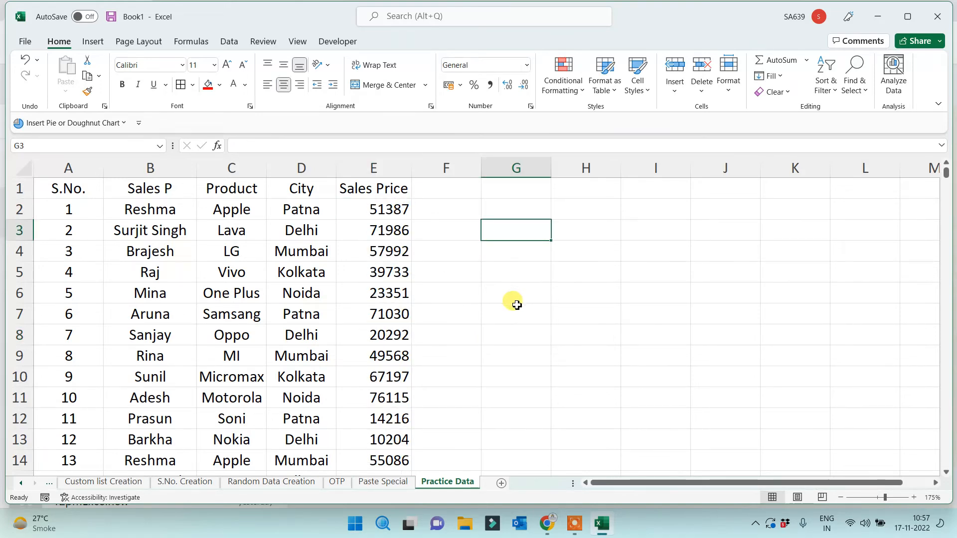
Copy column E and paste it back as values only, replacing the RANDBETWEEN formulas
{"action": "left_click", "coordinate": [373, 168]}
{"action": "key", "text": "ctrl+c"}
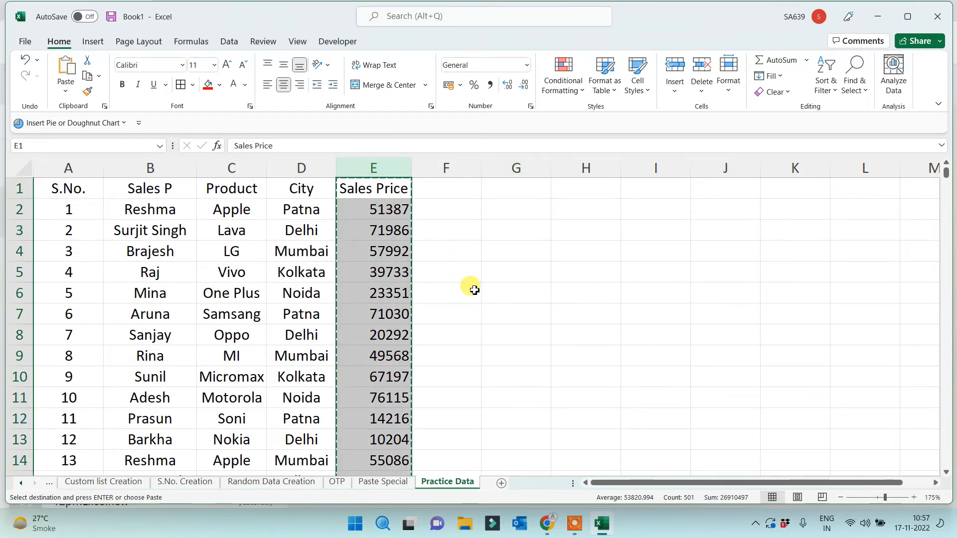
{"action": "right_click", "coordinate": [371, 243]}
{"action": "left_click", "coordinate": [408, 354]}
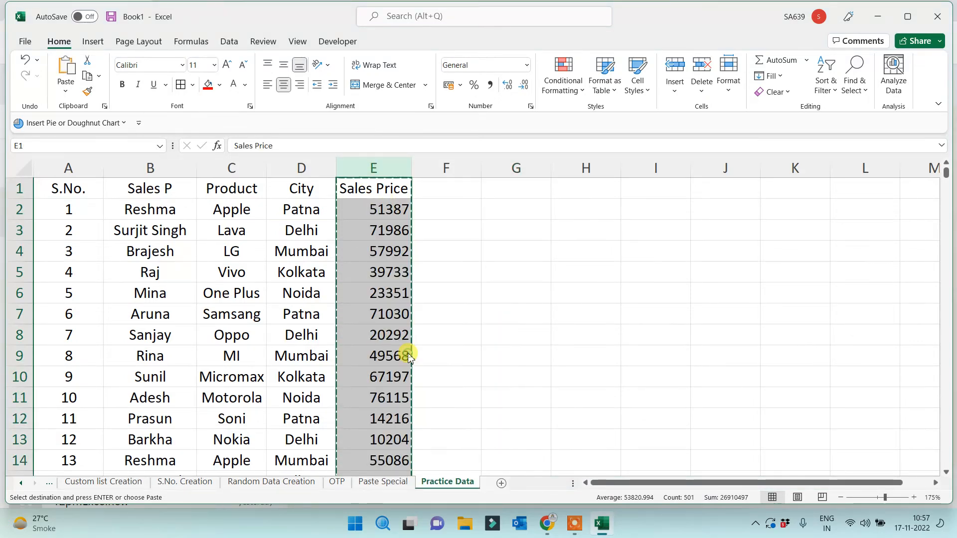
{"action": "left_click", "coordinate": [297, 332]}
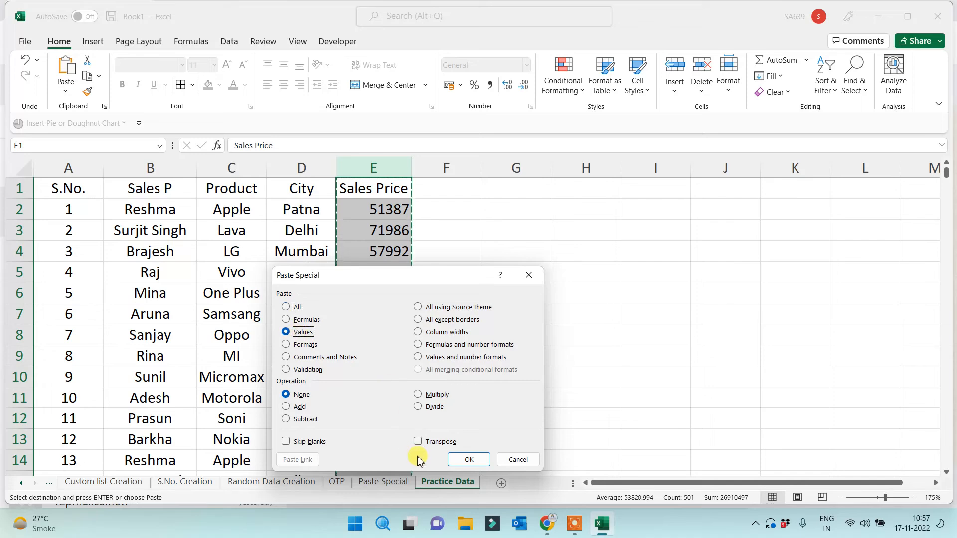
{"action": "left_click", "coordinate": [466, 459]}
{"action": "left_click", "coordinate": [604, 318]}
{"action": "key", "text": "Escape"}
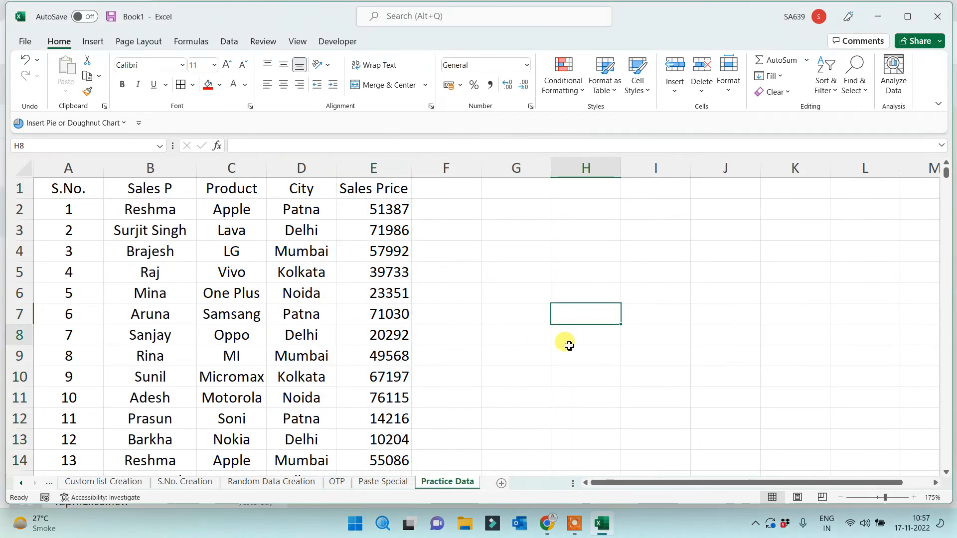
{"action": "left_click", "coordinate": [567, 342]}
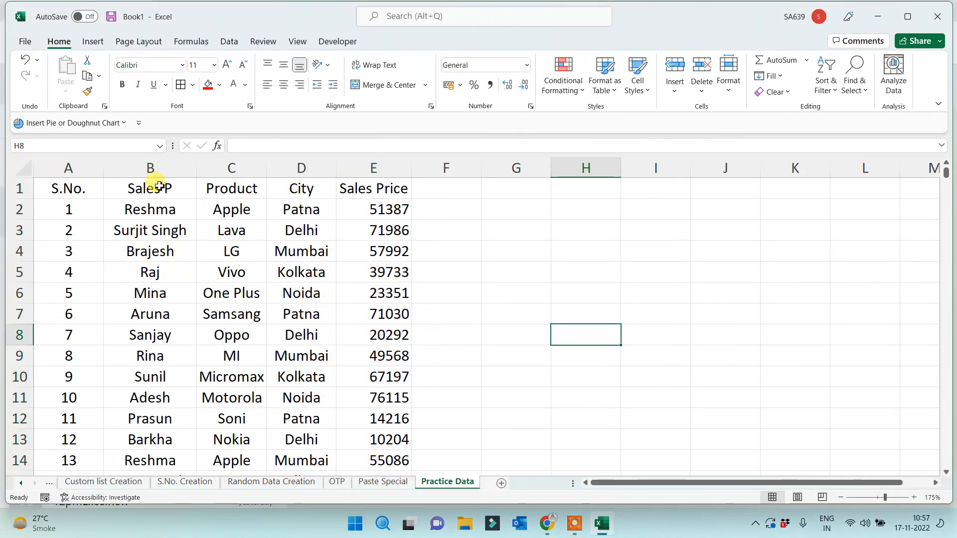
Select the Sales P and Product columns, then clear the selection
{"action": "left_click", "coordinate": [150, 168]}
{"action": "left_click", "coordinate": [230, 170]}
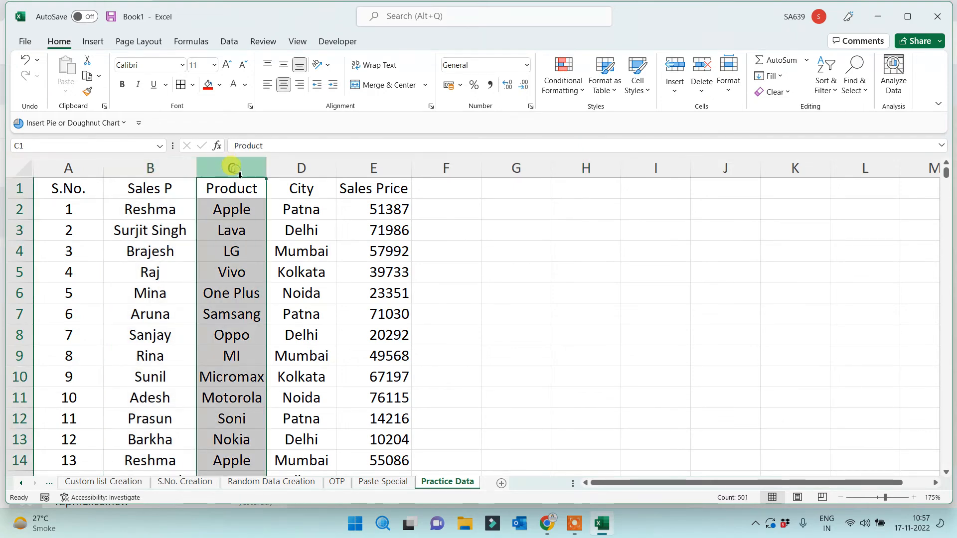
{"action": "left_click", "coordinate": [172, 165]}
{"action": "left_click", "coordinate": [252, 168]}
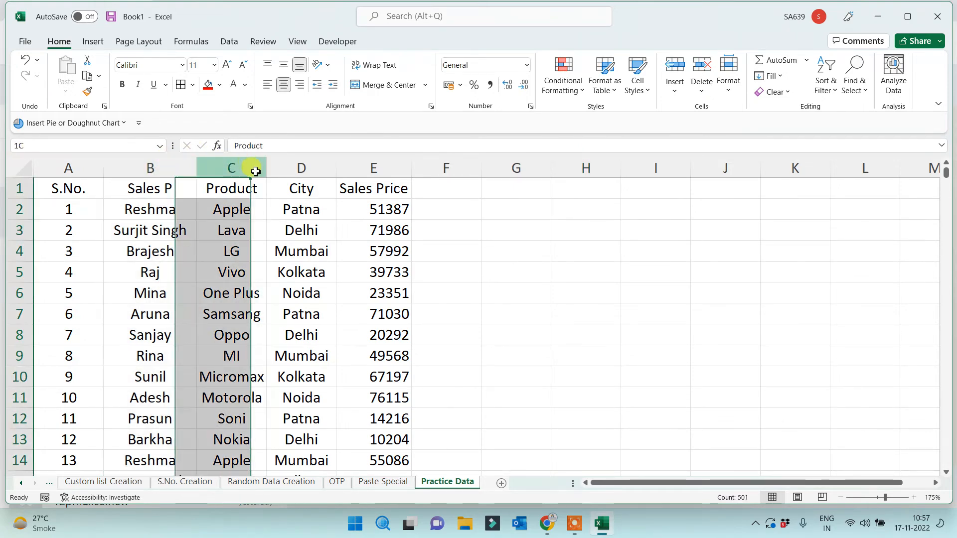
{"action": "left_click", "coordinate": [182, 167]}
{"action": "left_click", "coordinate": [527, 296]}
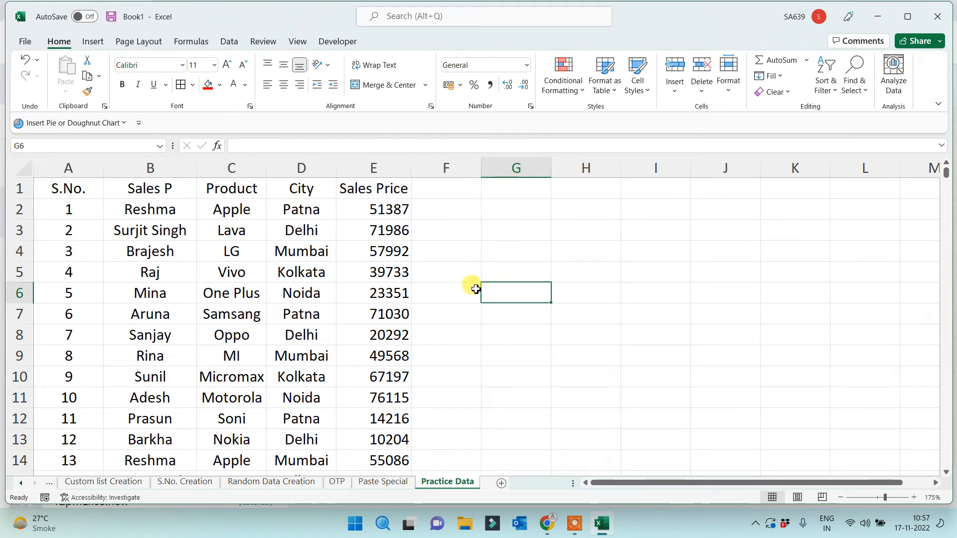
{"action": "left_click_drag", "start_coordinate": [167, 166], "coordinate": [241, 167]}
{"action": "left_click", "coordinate": [518, 287]}
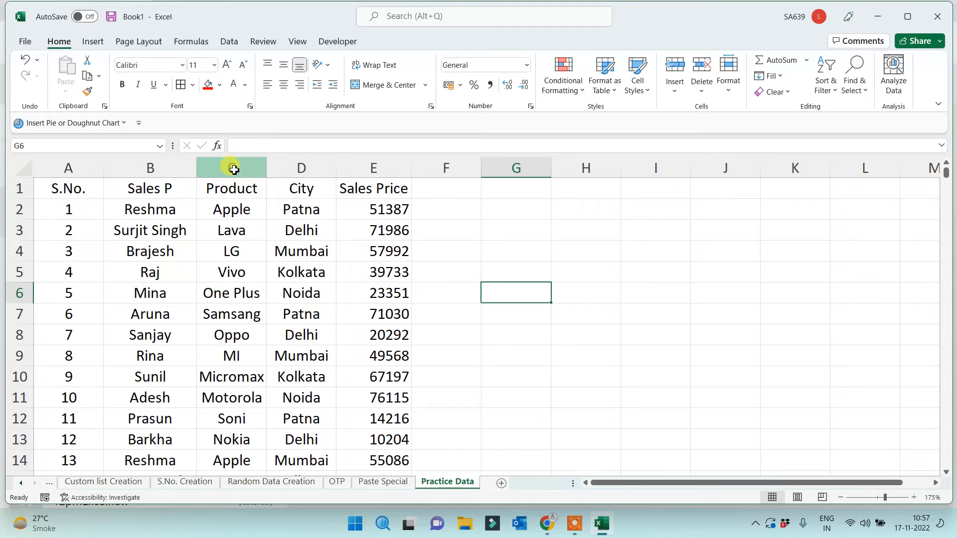
Move the Product, City and Sales Price columns to start at D1, then undo the move
{"action": "left_click_drag", "start_coordinate": [231, 166], "coordinate": [373, 167]}
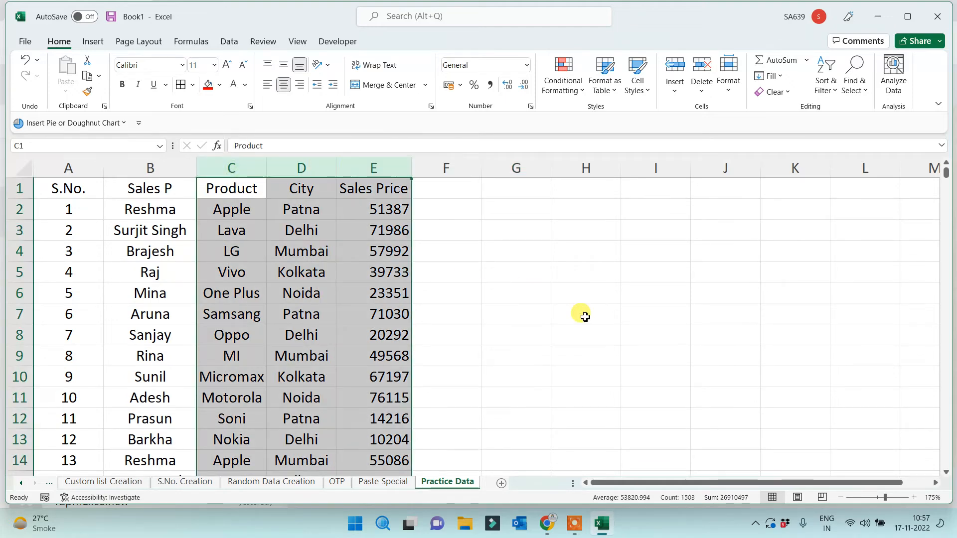
{"action": "key", "text": "ctrl+c"}
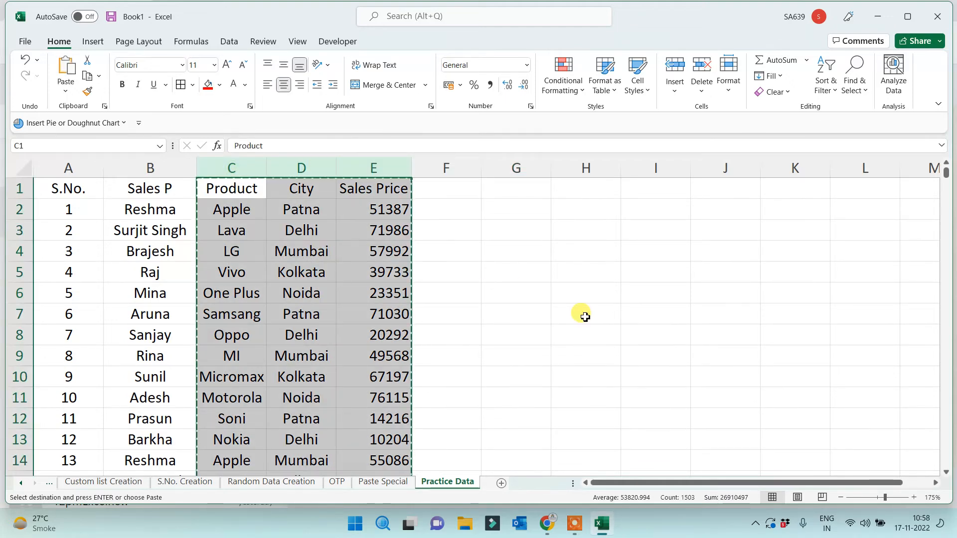
{"action": "left_click", "coordinate": [277, 188]}
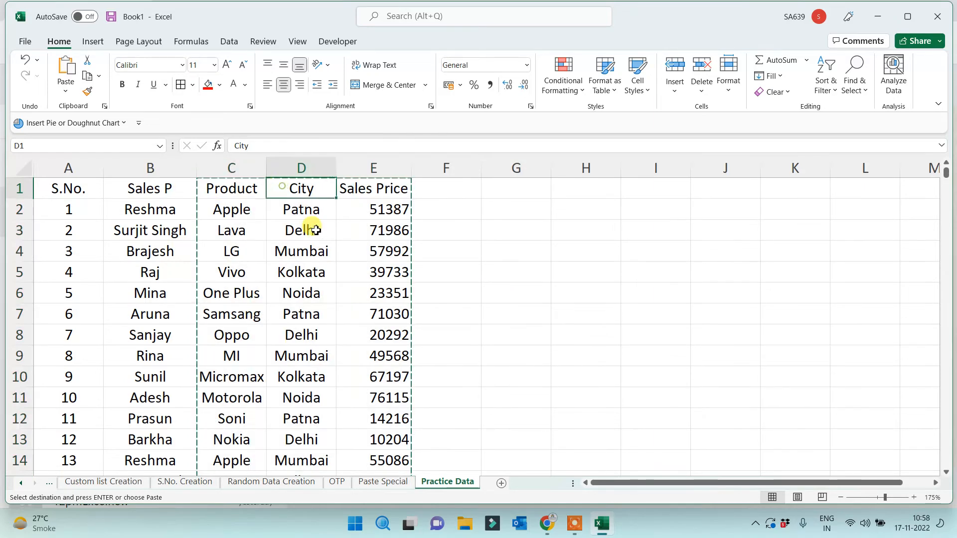
{"action": "key", "text": "Return"}
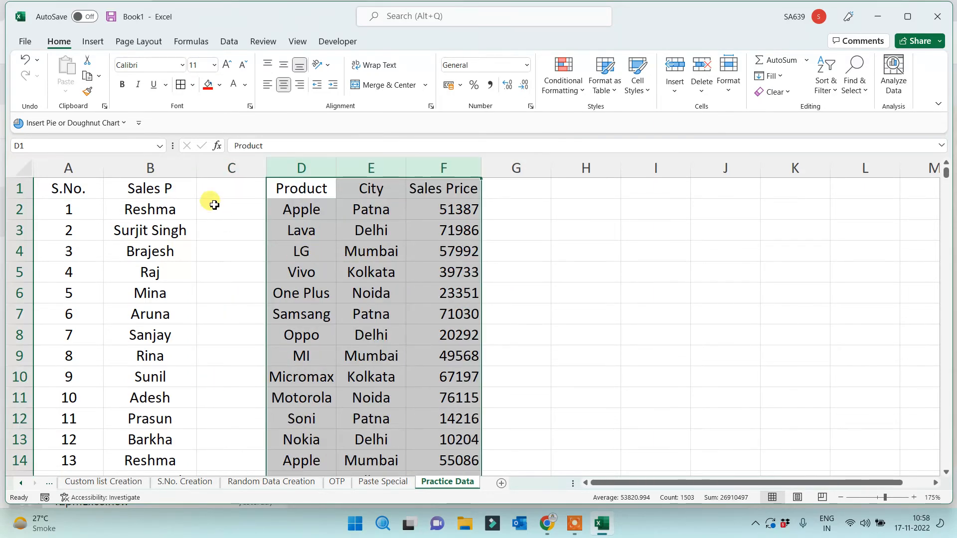
{"action": "left_click", "coordinate": [216, 188]}
{"action": "key", "text": "ctrl+z"}
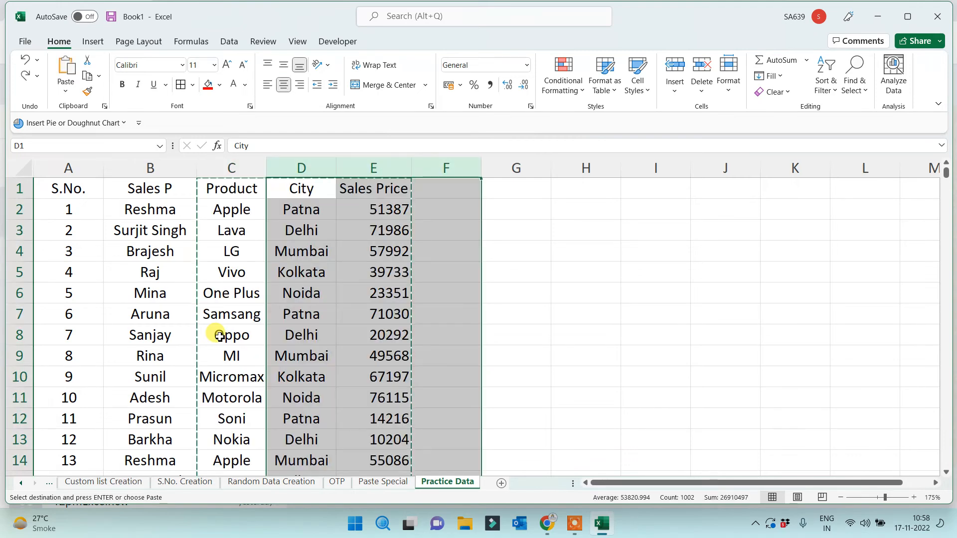
{"action": "key", "text": "Escape"}
{"action": "left_click", "coordinate": [490, 334]}
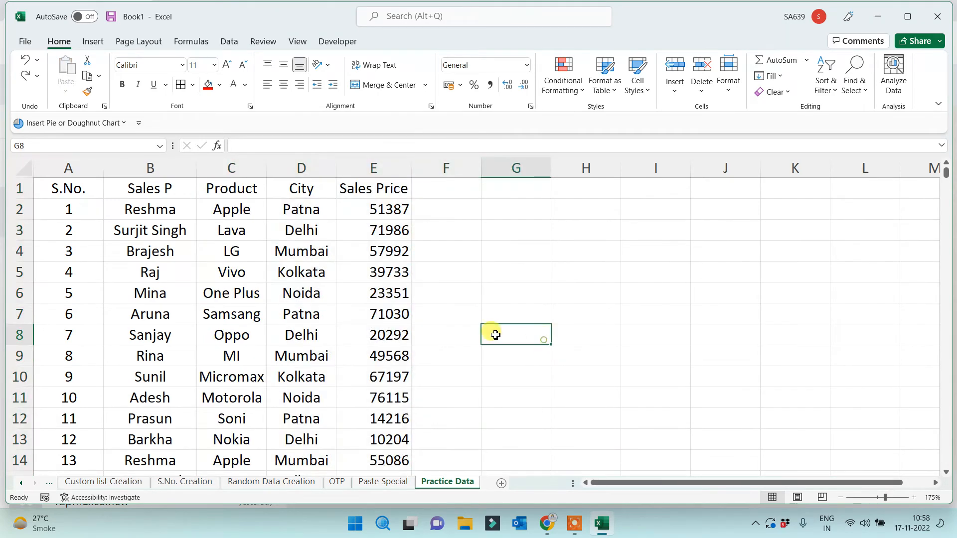
Insert a blank column C before Product
{"action": "left_click", "coordinate": [227, 172]}
{"action": "right_click", "coordinate": [230, 172]}
{"action": "left_click", "coordinate": [255, 298]}
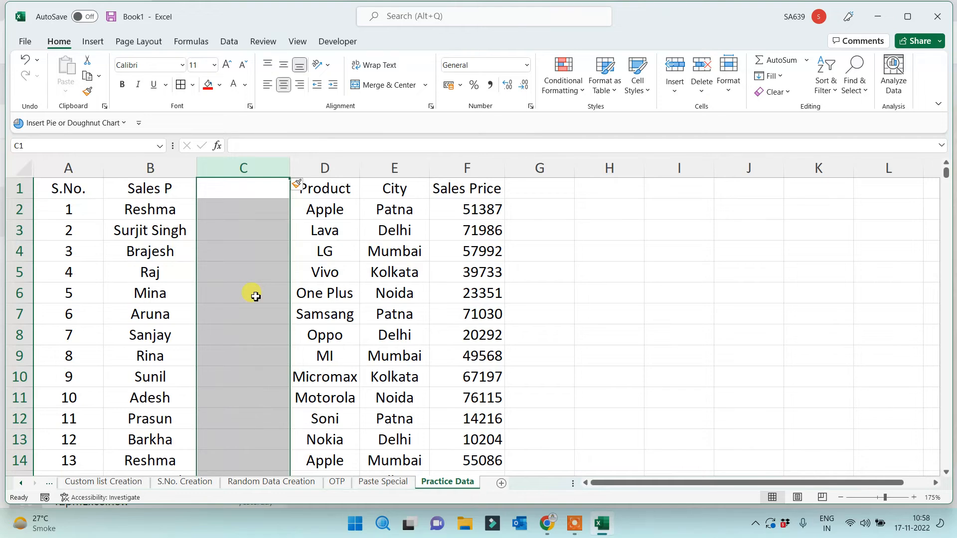
{"action": "left_click", "coordinate": [222, 231]}
{"action": "left_click", "coordinate": [230, 193]}
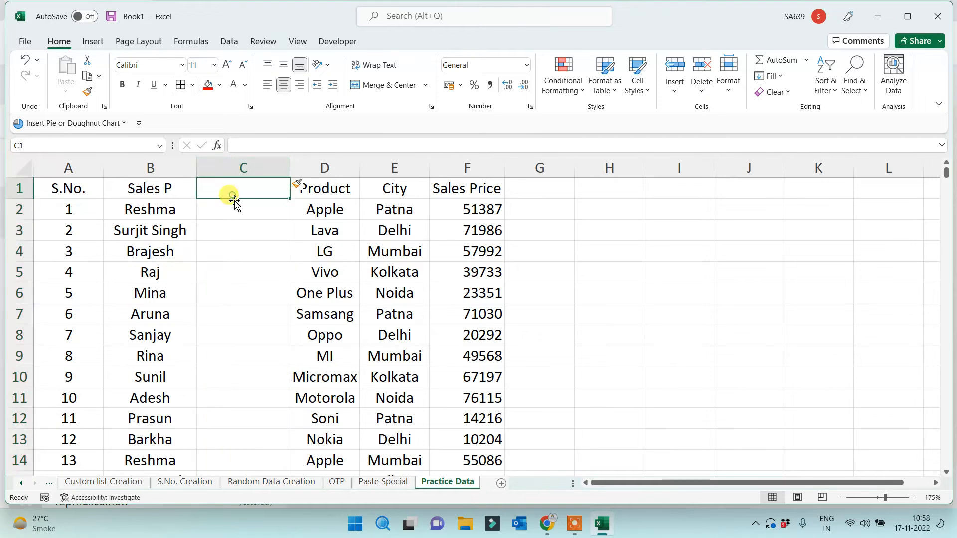
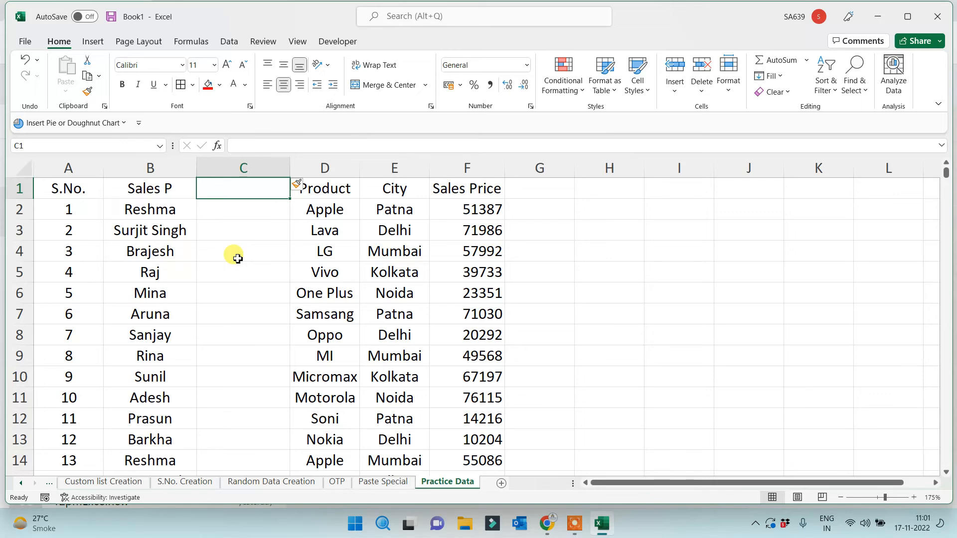
Enter the heading 'Client Mob No.' in C1 and widen column C to fit it
{"action": "left_click", "coordinate": [230, 249]}
{"action": "left_click", "coordinate": [232, 188]}
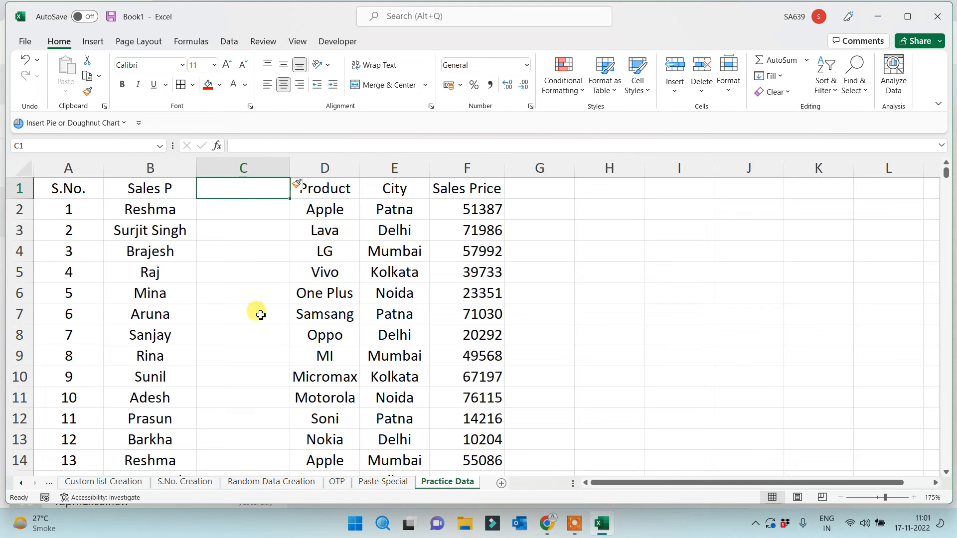
{"action": "type", "text": "C"}
{"action": "key", "text": "BackSpace"}
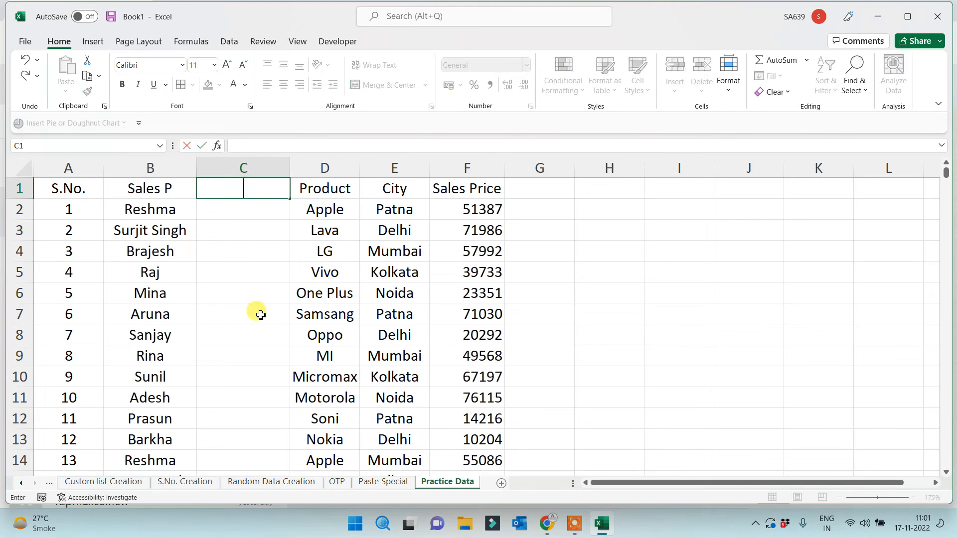
{"action": "type", "text": "Client Mob"}
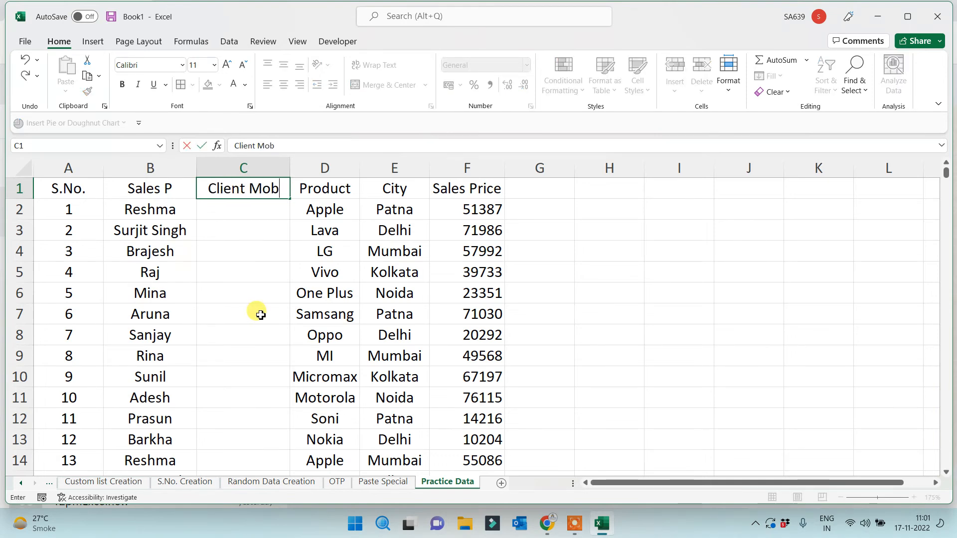
{"action": "type", "text": " No."}
{"action": "key", "text": "Return"}
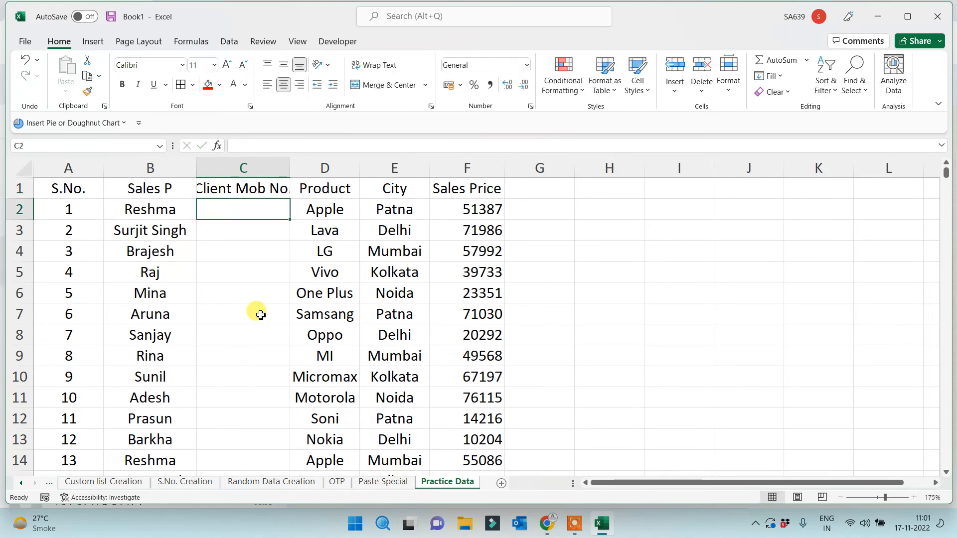
{"action": "left_click_drag", "start_coordinate": [293, 178], "coordinate": [305, 172]}
{"action": "left_click", "coordinate": [265, 264]}
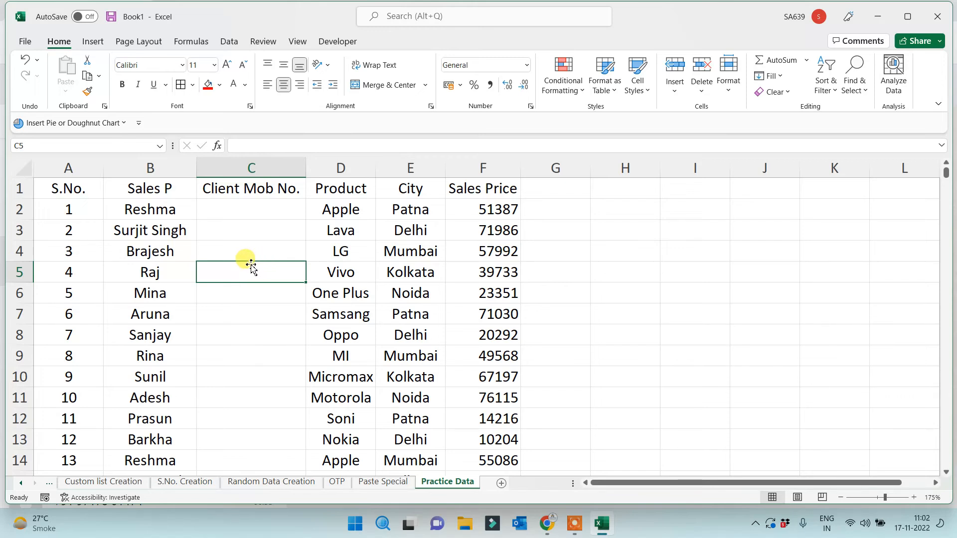
{"action": "left_click", "coordinate": [236, 209]}
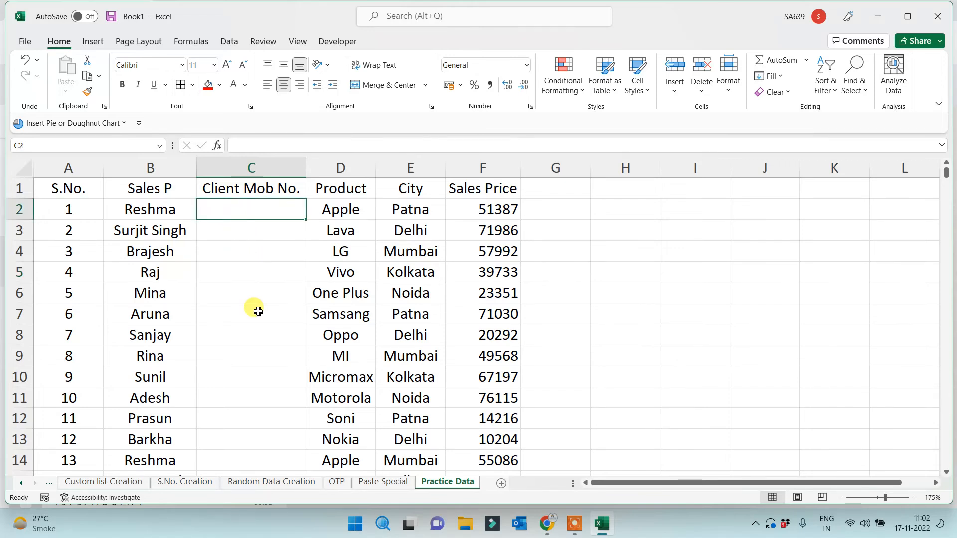
{"action": "type", "text": "=rand"}
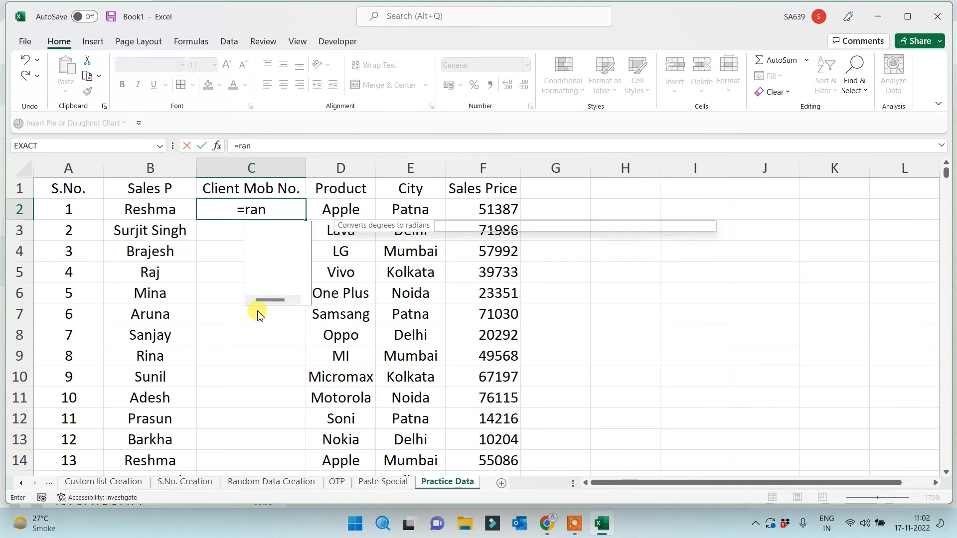
{"action": "key", "text": "Down"}
{"action": "key", "text": "Down"}
{"action": "key", "text": "Tab"}
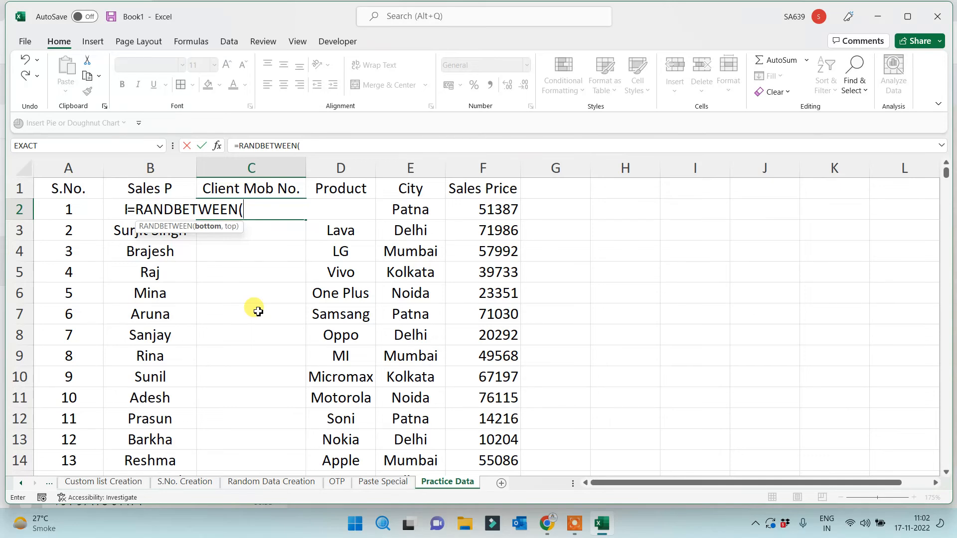
{"action": "type", "text": "8888888888"}
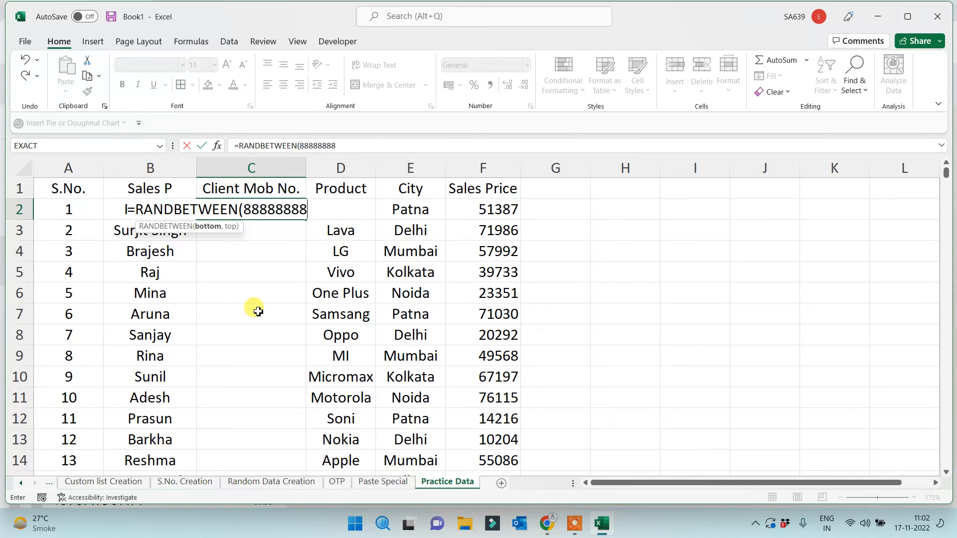
{"action": "type", "text": "88,9"}
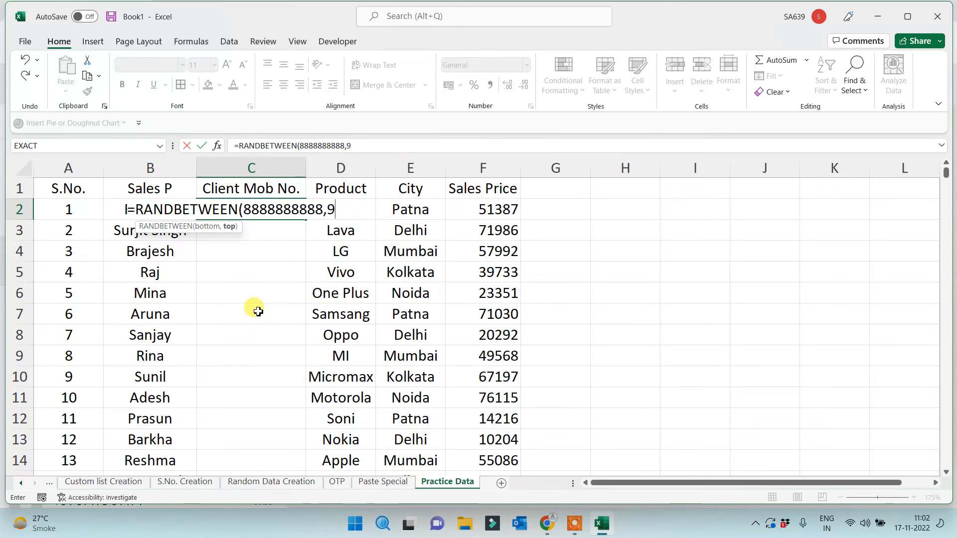
{"action": "type", "text": "999999999)"}
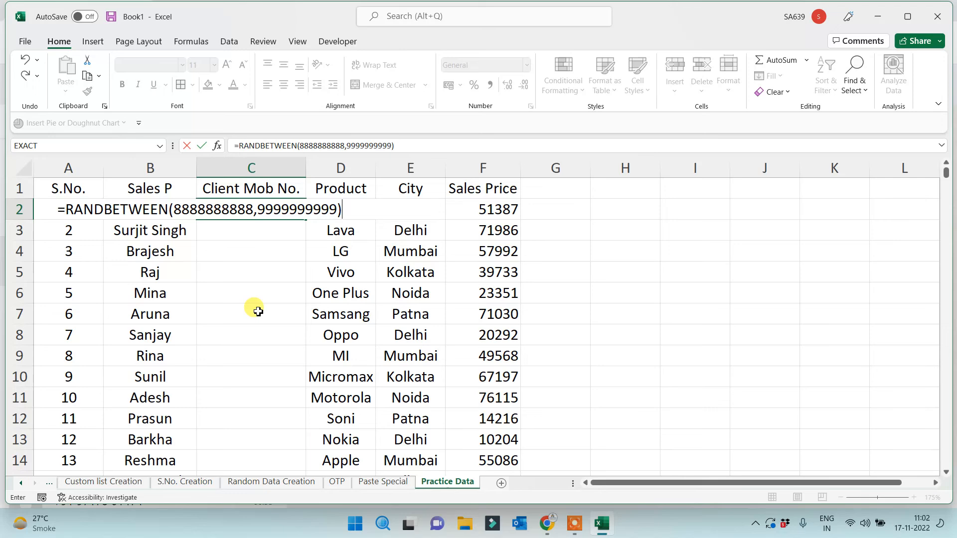
{"action": "key", "text": "Return"}
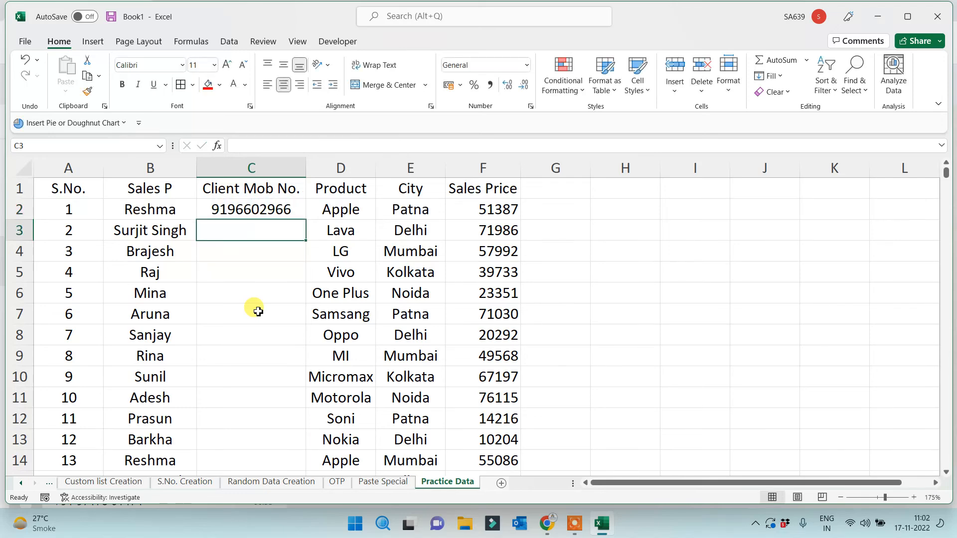
{"action": "left_click", "coordinate": [280, 208]}
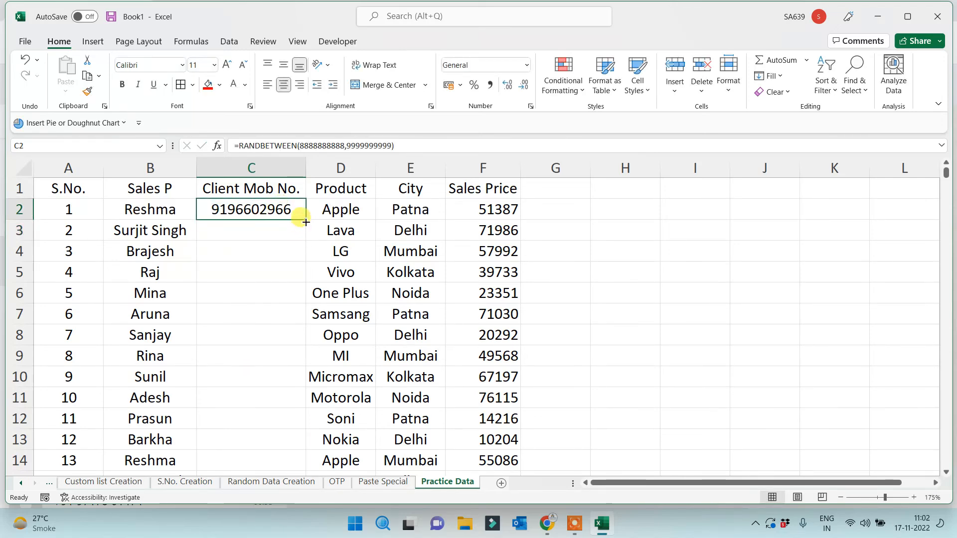
{"action": "double_click", "coordinate": [306, 220]}
{"action": "left_click", "coordinate": [143, 208]}
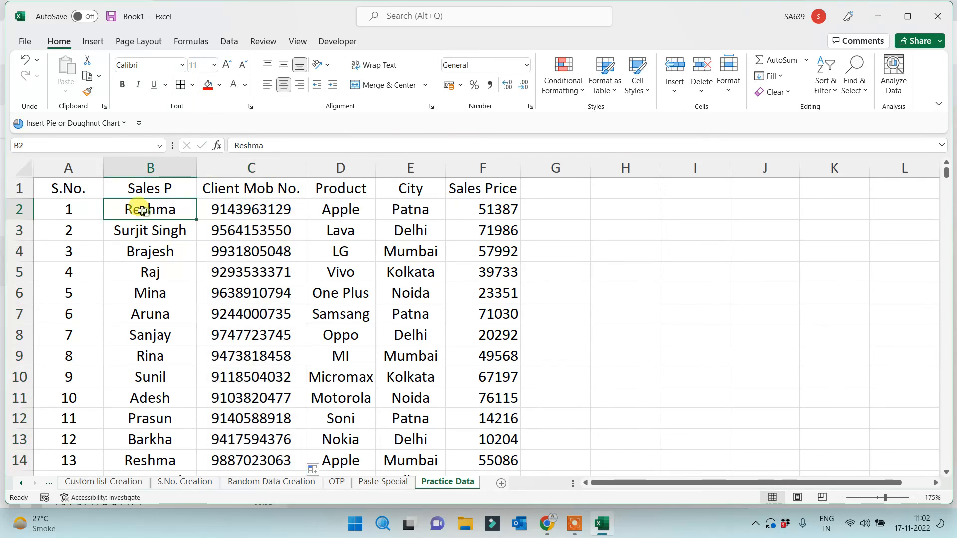
Inspect the RANDBETWEEN formula in C2 and select the whole of column C
{"action": "left_click", "coordinate": [225, 208]}
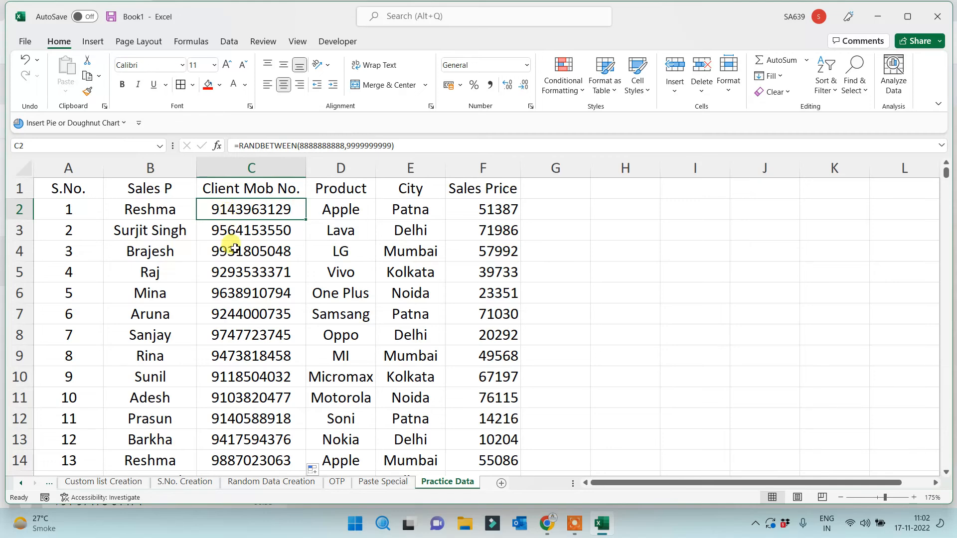
{"action": "left_click", "coordinate": [263, 173]}
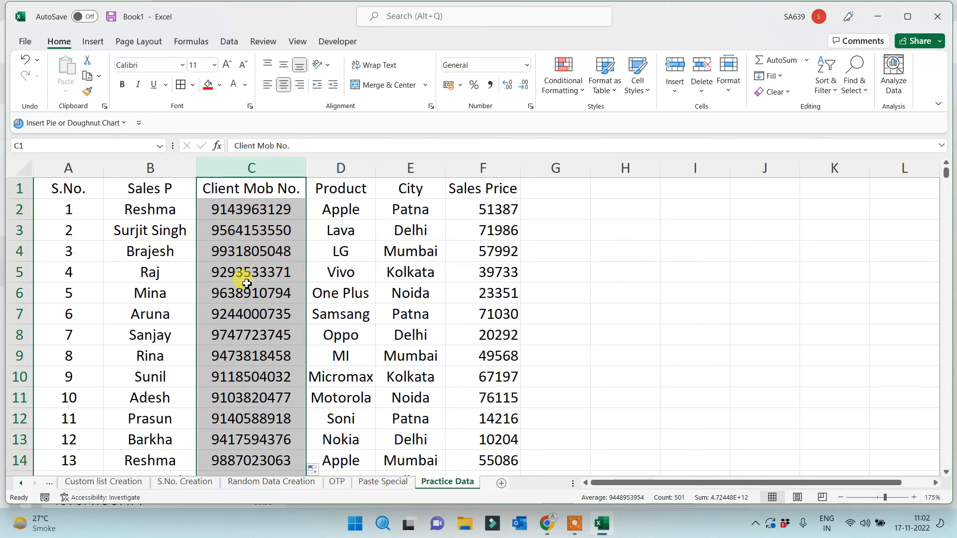
{"action": "left_click", "coordinate": [687, 254]}
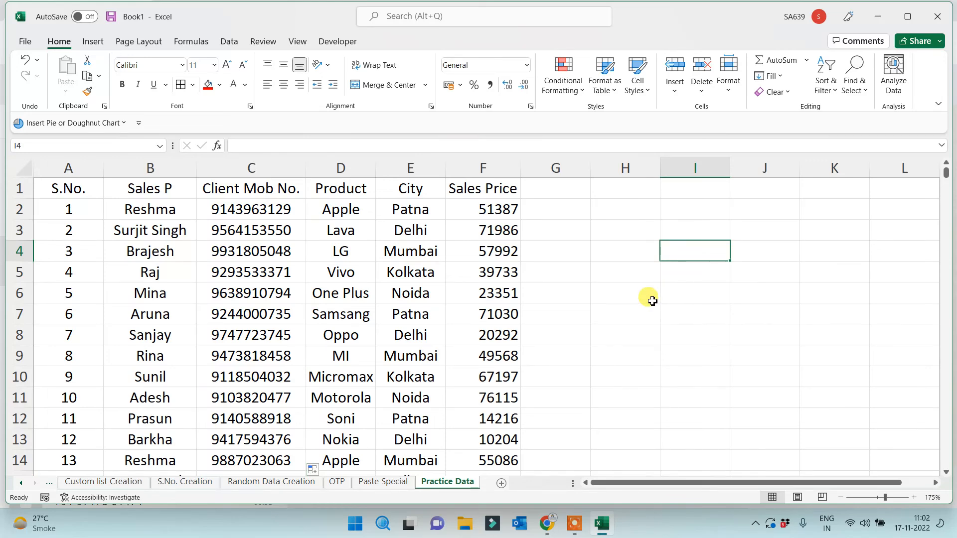
Type a test entry 'sdf' in H5 to trigger recalculation, clear it, and select column C
{"action": "left_click", "coordinate": [643, 272]}
{"action": "type", "text": "sdf"}
{"action": "left_click", "coordinate": [651, 333]}
{"action": "left_click_drag", "start_coordinate": [640, 269], "coordinate": [638, 293]}
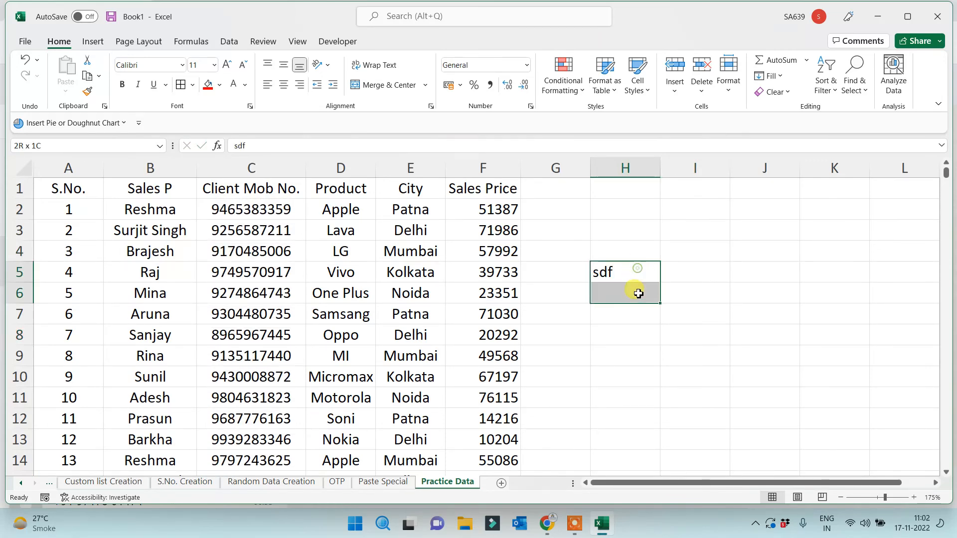
{"action": "key", "text": "Delete"}
{"action": "left_click", "coordinate": [626, 308]}
{"action": "left_click", "coordinate": [233, 170]}
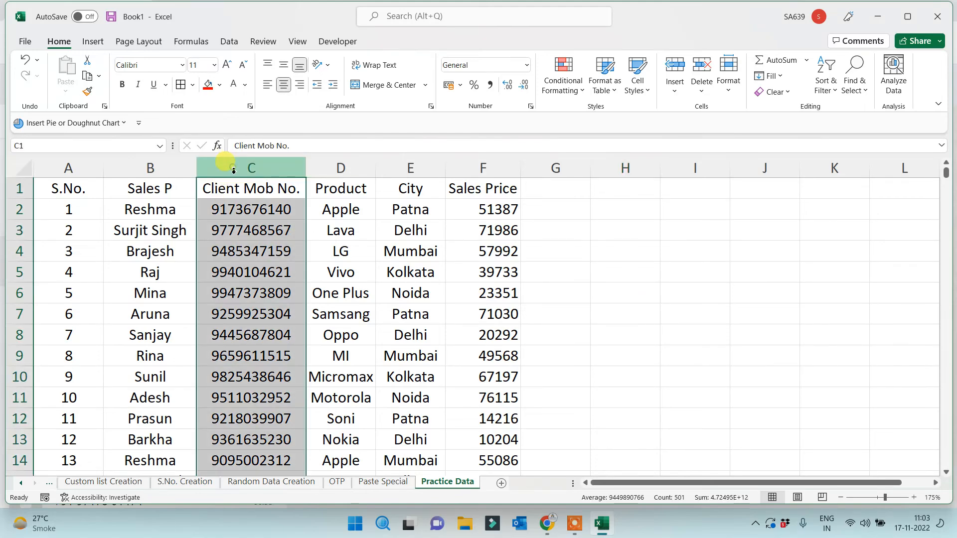
Copy column C and paste it over itself as values only, fixing the mobile numbers
{"action": "right_click", "coordinate": [233, 171]}
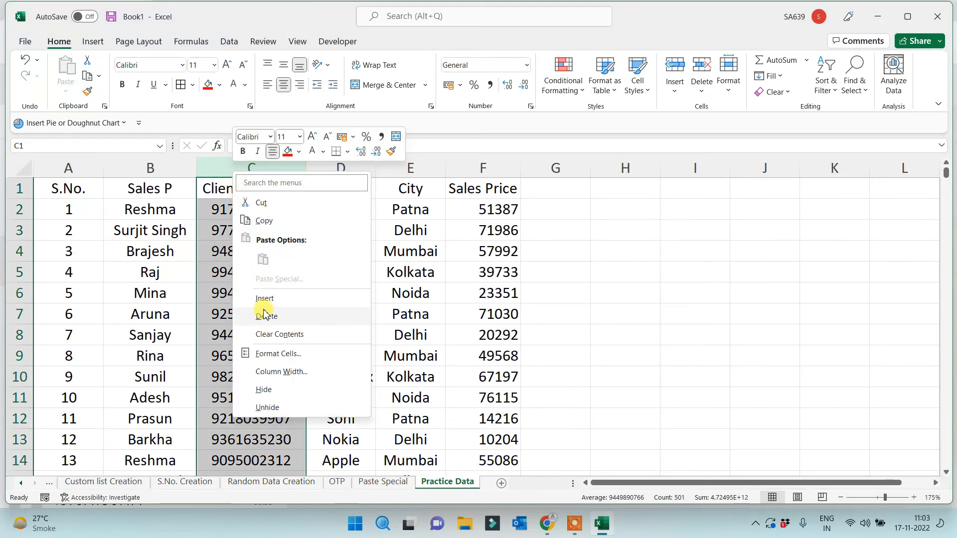
{"action": "left_click", "coordinate": [252, 220]}
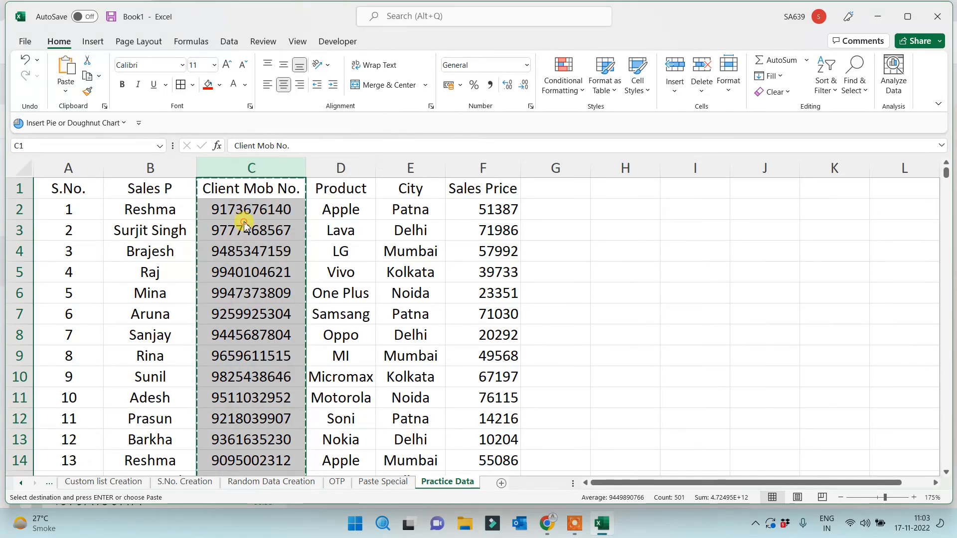
{"action": "right_click", "coordinate": [244, 224]}
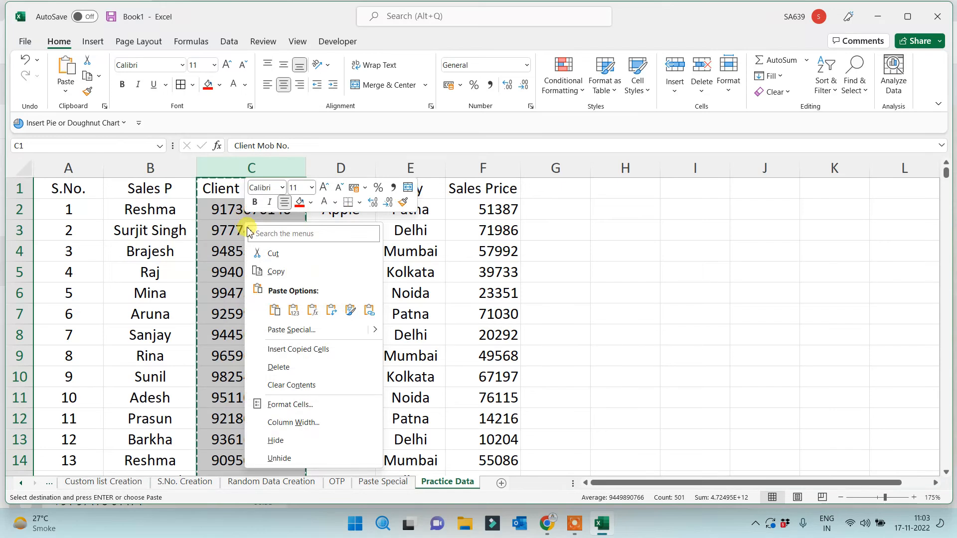
{"action": "left_click", "coordinate": [283, 331]}
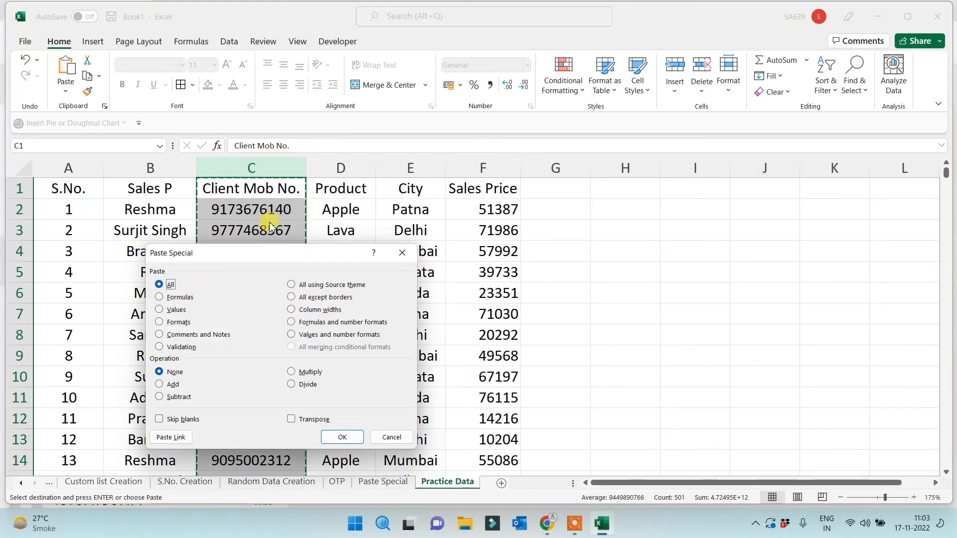
{"action": "left_click", "coordinate": [160, 310]}
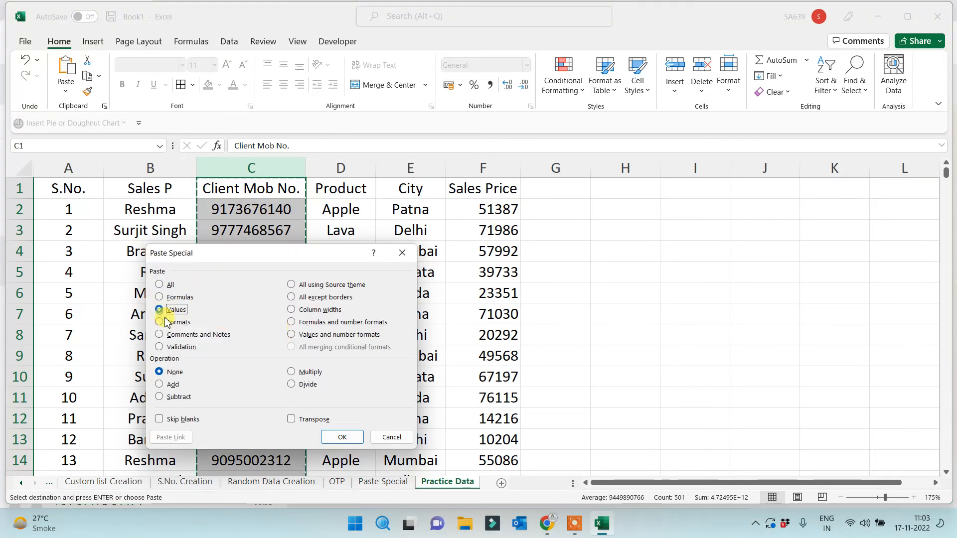
{"action": "left_click", "coordinate": [342, 436]}
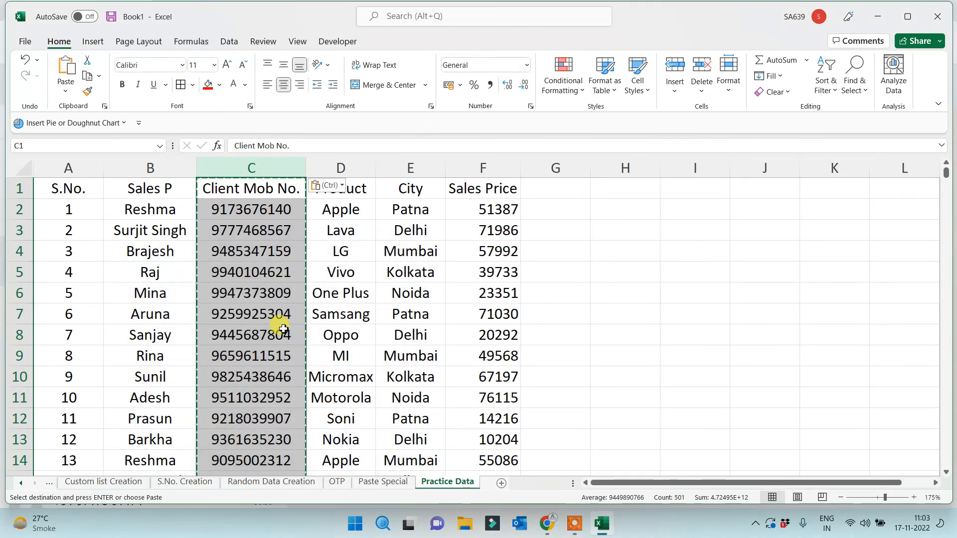
{"action": "left_click", "coordinate": [252, 293]}
{"action": "left_click", "coordinate": [601, 267]}
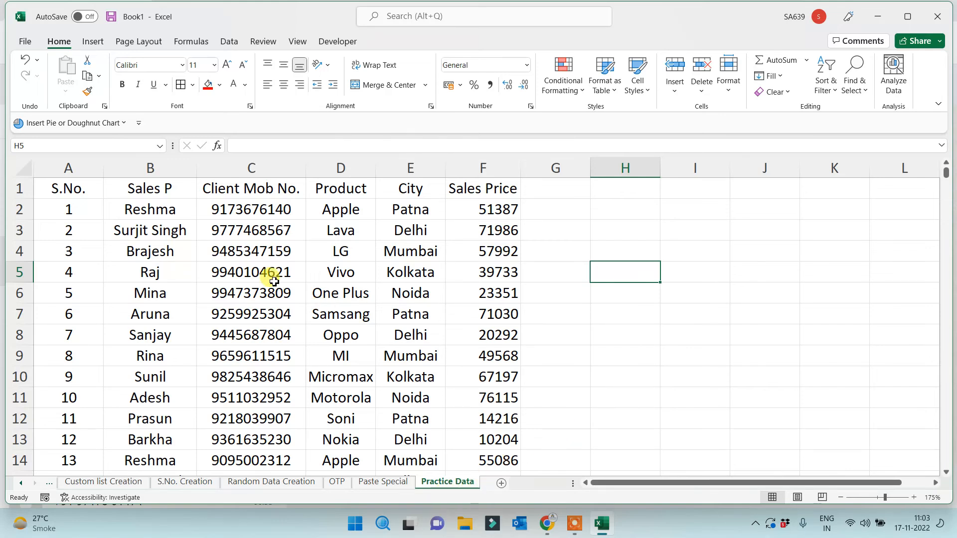
{"action": "left_click", "coordinate": [227, 273]}
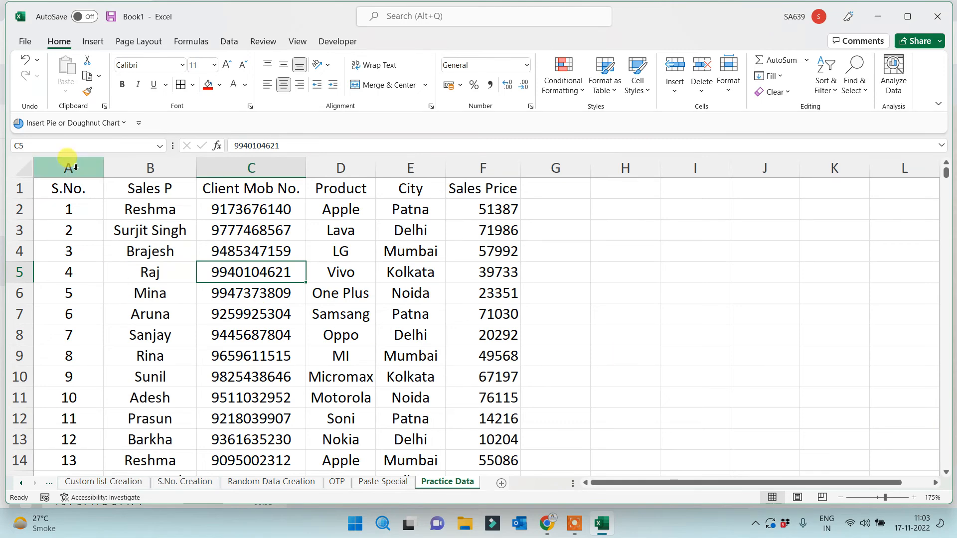
{"action": "left_click_drag", "start_coordinate": [74, 158], "coordinate": [494, 186]}
{"action": "left_click", "coordinate": [585, 271]}
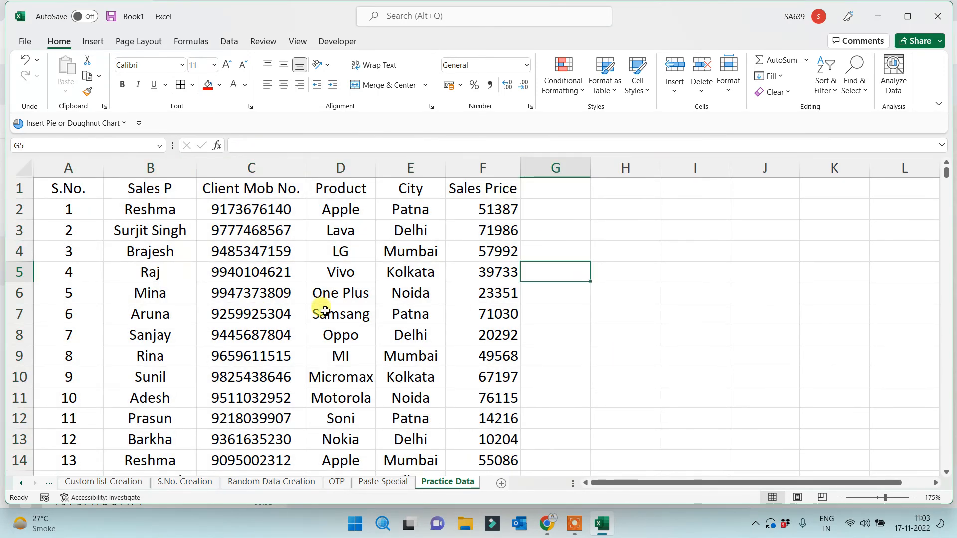
{"action": "left_click_drag", "start_coordinate": [229, 210], "coordinate": [244, 376]}
{"action": "left_click", "coordinate": [254, 209]}
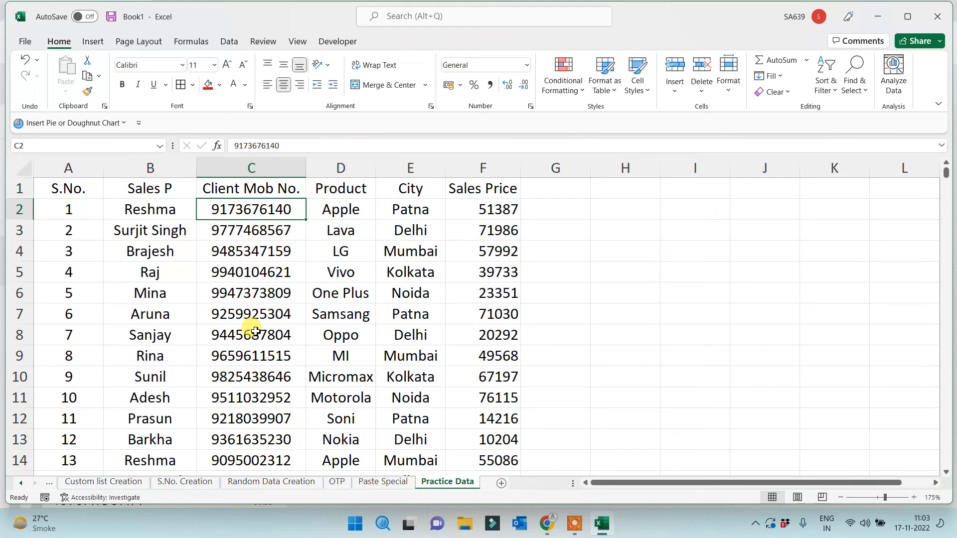
{"action": "left_click", "coordinate": [237, 233]}
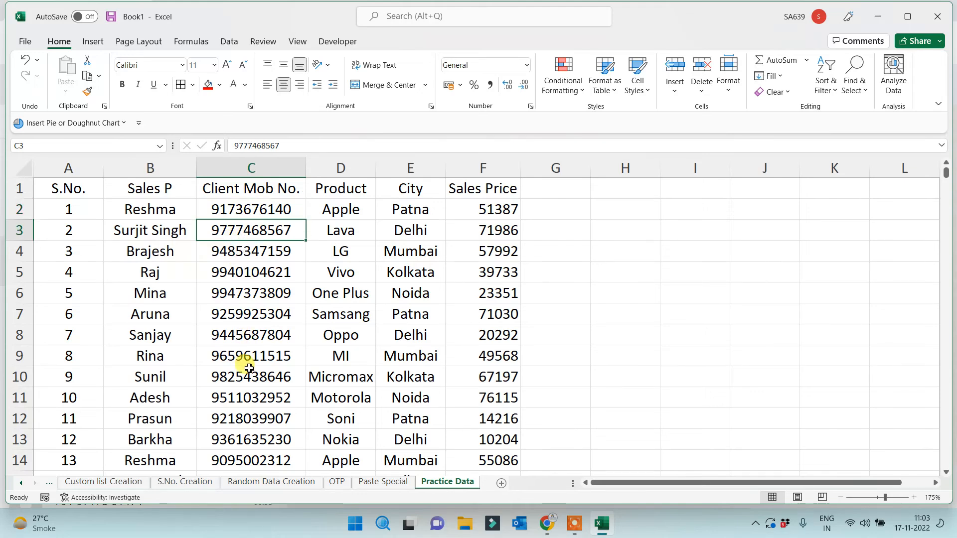
{"action": "left_click", "coordinate": [252, 168]}
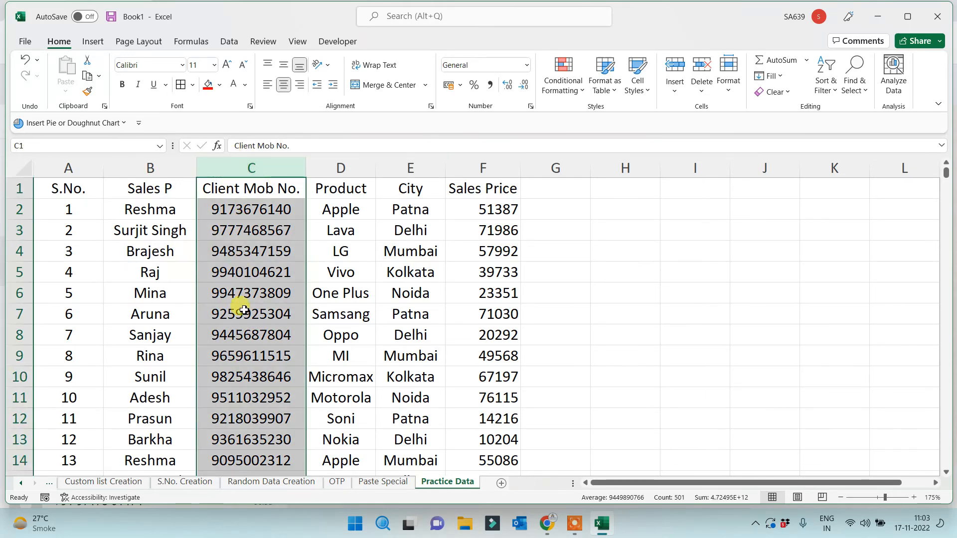
{"action": "left_click", "coordinate": [232, 372]}
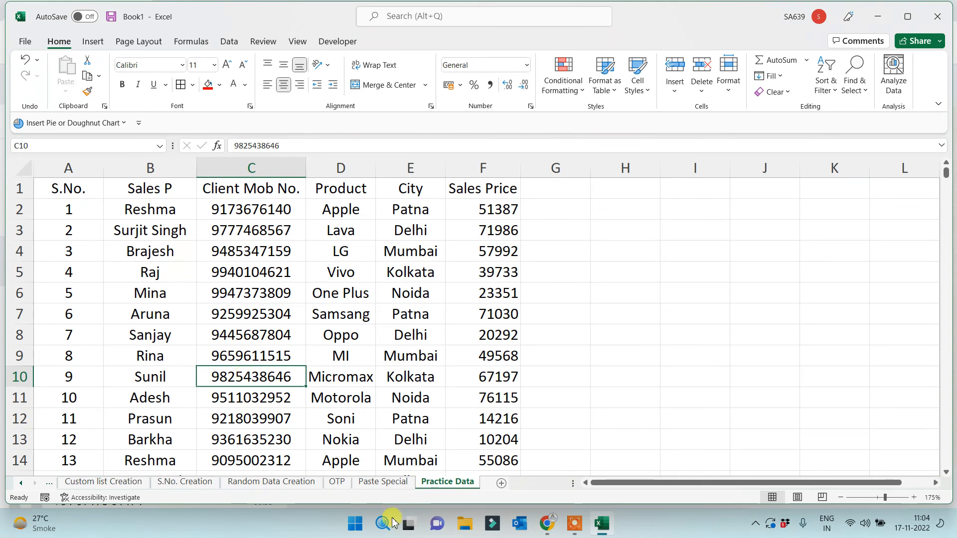
{"action": "left_click", "coordinate": [563, 333]}
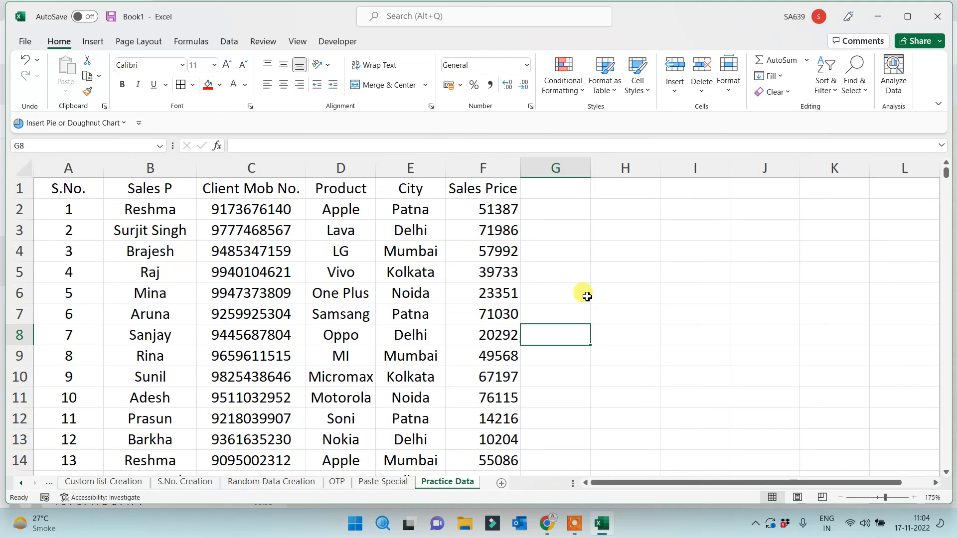
Give the header row A1:F1 a red fill with white font
{"action": "left_click_drag", "start_coordinate": [479, 188], "coordinate": [7, 165]}
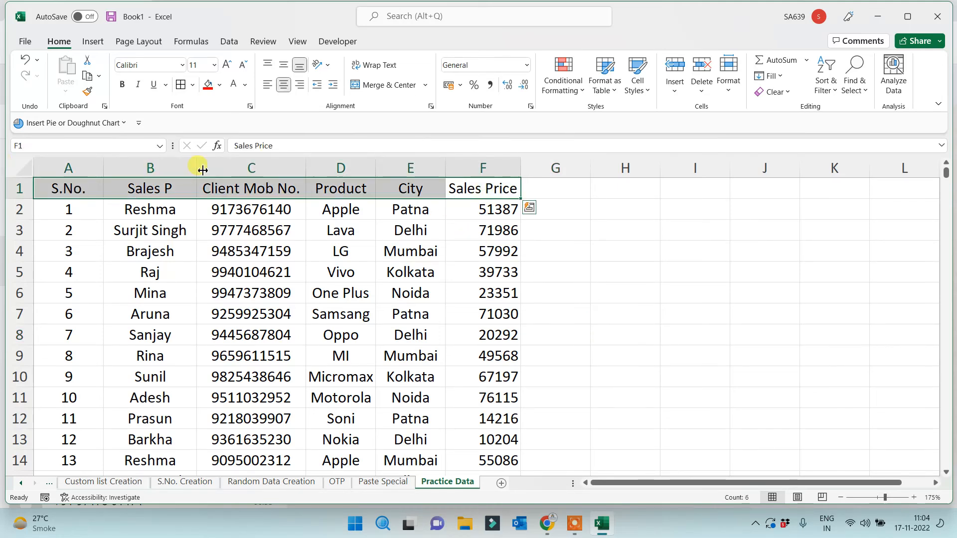
{"action": "left_click", "coordinate": [208, 84]}
{"action": "left_click", "coordinate": [234, 84]}
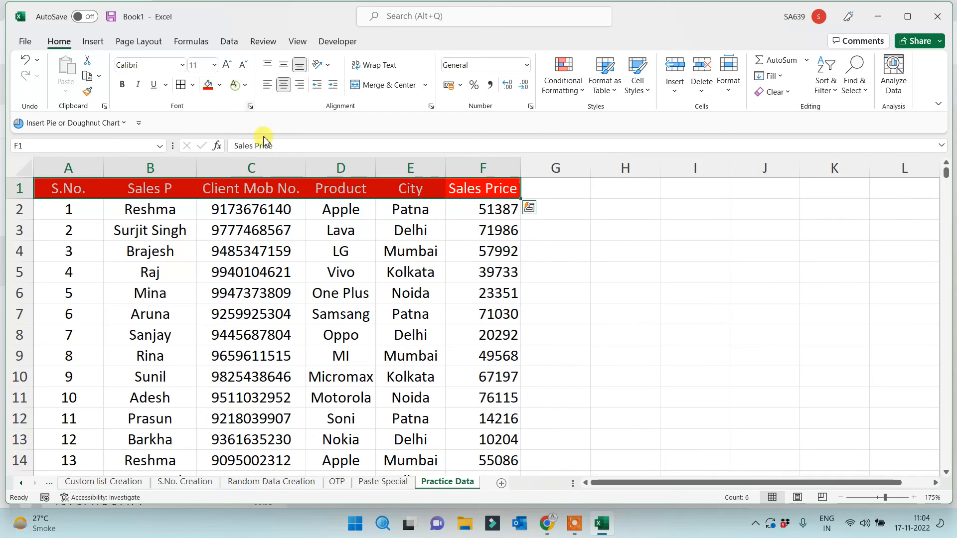
Centre-align all the data in columns A through F
{"action": "left_click", "coordinate": [627, 272]}
{"action": "left_click_drag", "start_coordinate": [483, 169], "coordinate": [30, 170]}
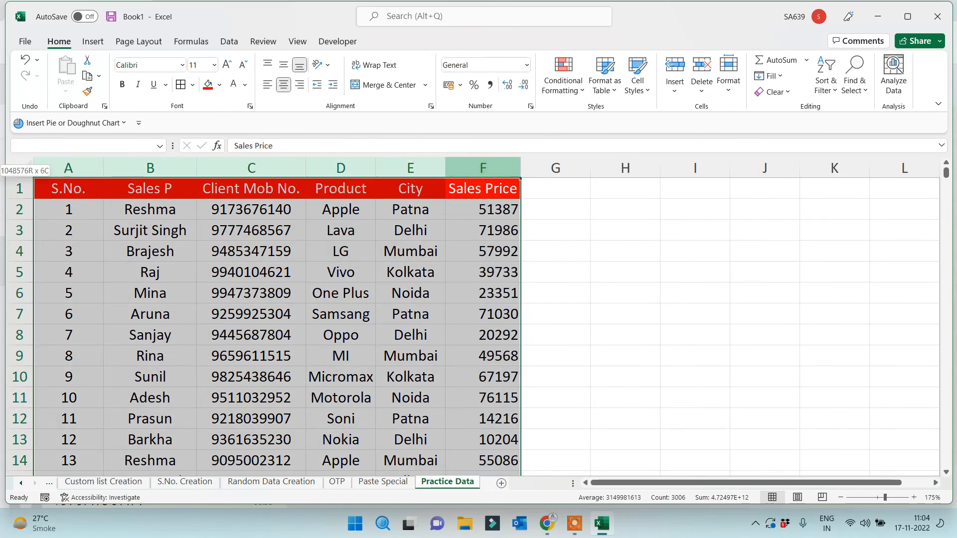
{"action": "left_click", "coordinate": [283, 85]}
{"action": "left_click", "coordinate": [284, 85]}
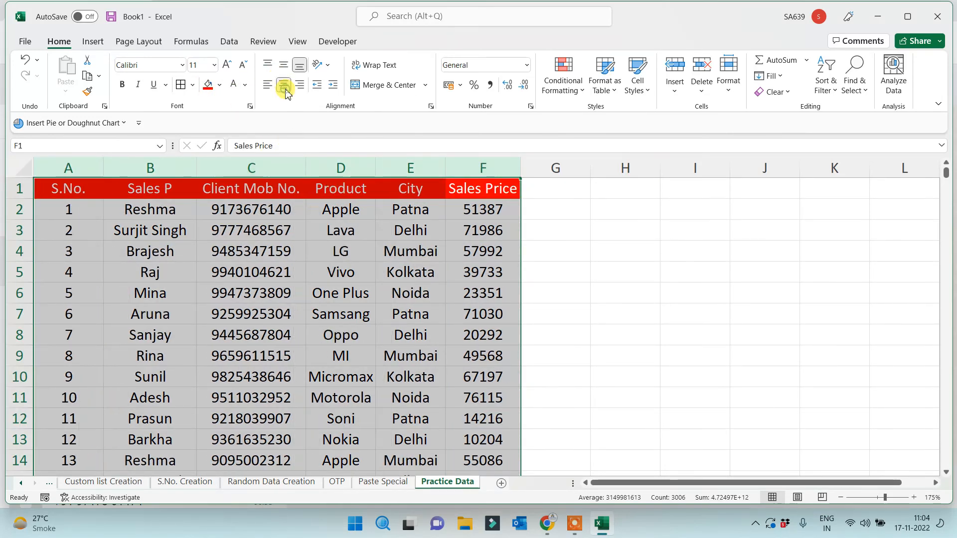
{"action": "left_click", "coordinate": [596, 296]}
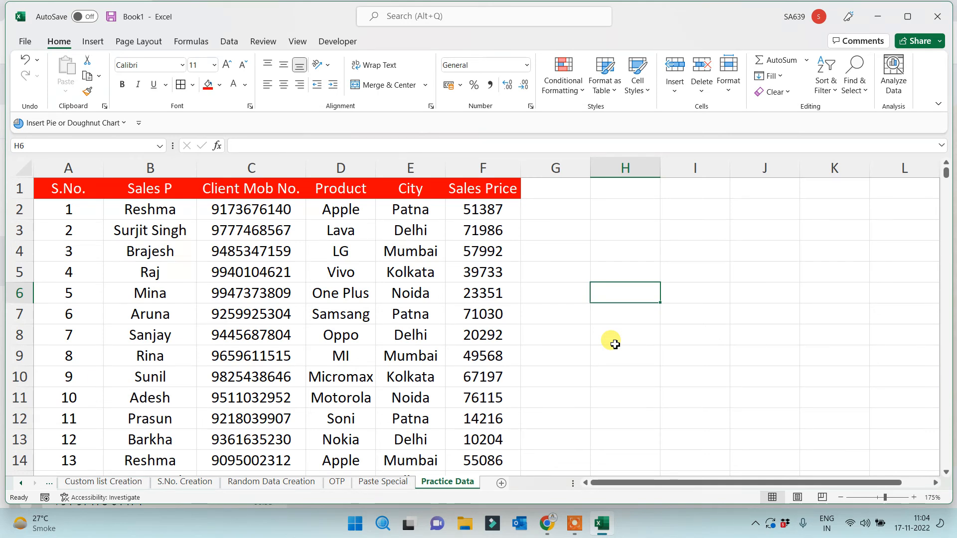
Check several mobile number values and the Vivo product cell in the table
{"action": "left_click", "coordinate": [230, 214]}
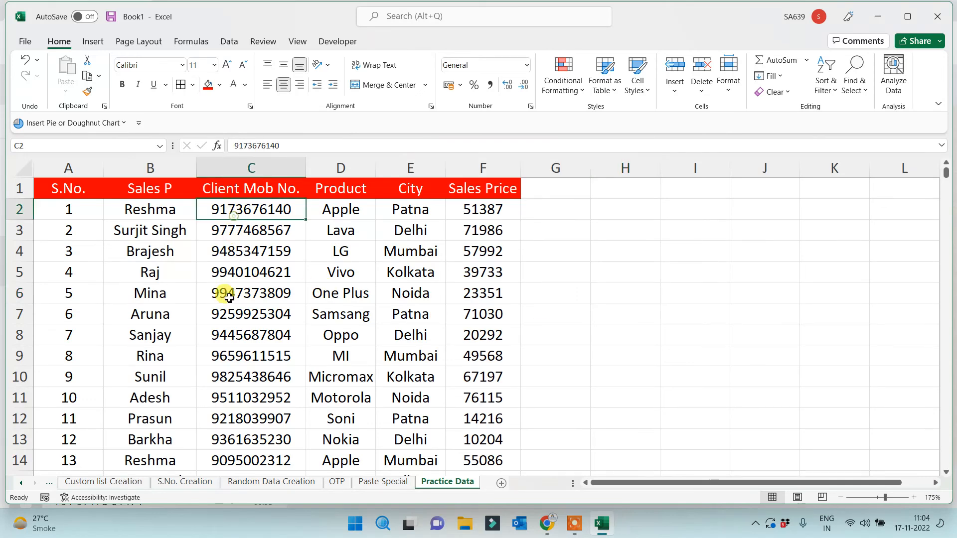
{"action": "left_click", "coordinate": [227, 295]}
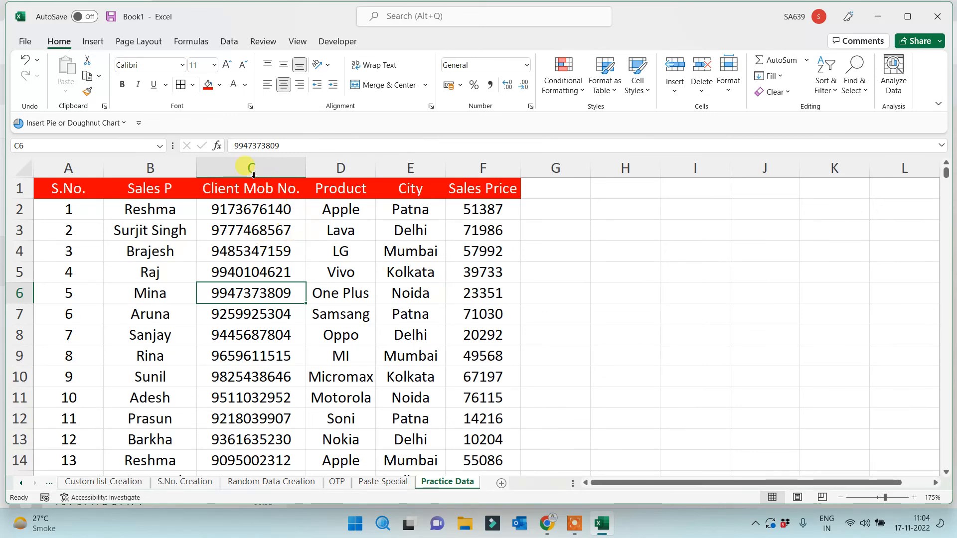
{"action": "left_click_drag", "start_coordinate": [80, 167], "coordinate": [469, 169]}
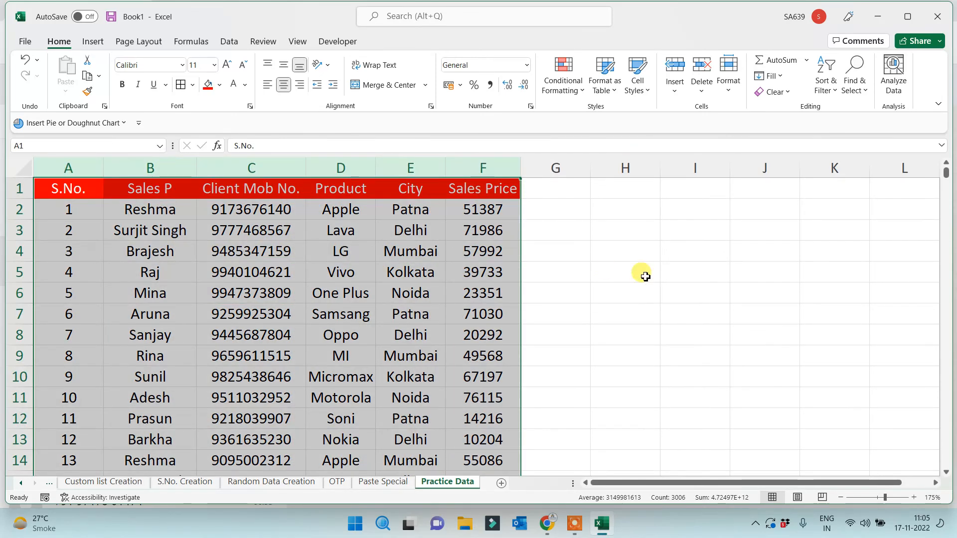
{"action": "left_click", "coordinate": [647, 274]}
{"action": "left_click", "coordinate": [324, 270]}
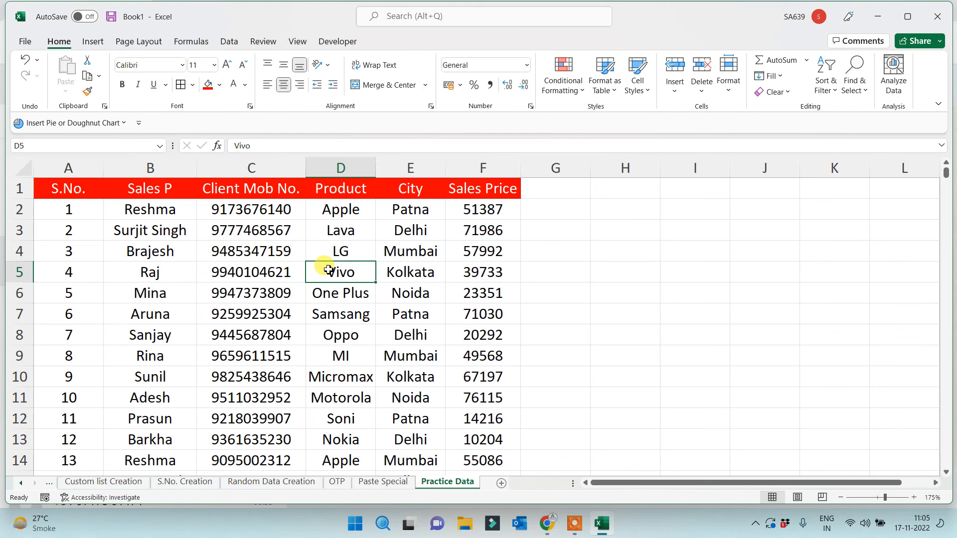
{"action": "left_click", "coordinate": [603, 288]}
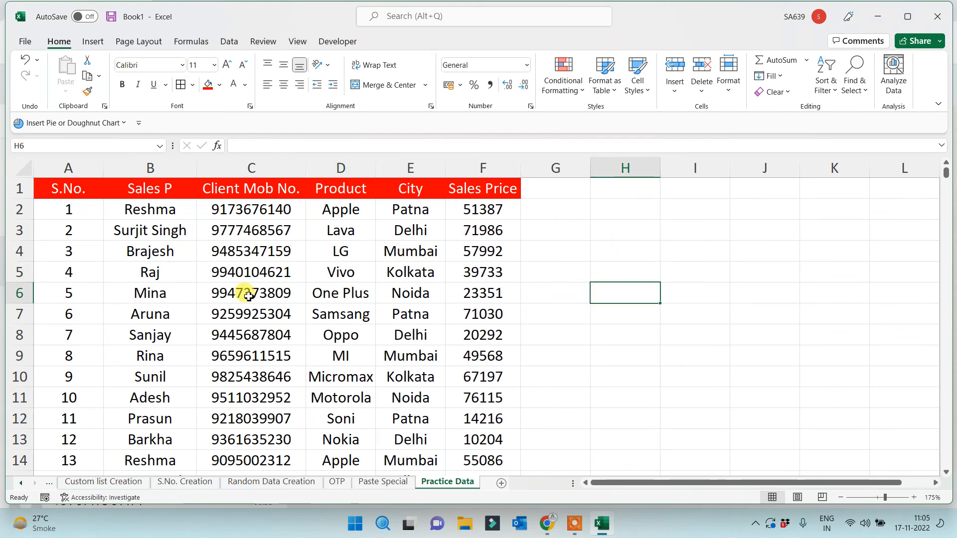
Select the whole data table with Ctrl+A, then deselect to view the centred result
{"action": "left_click_drag", "start_coordinate": [64, 166], "coordinate": [466, 207]}
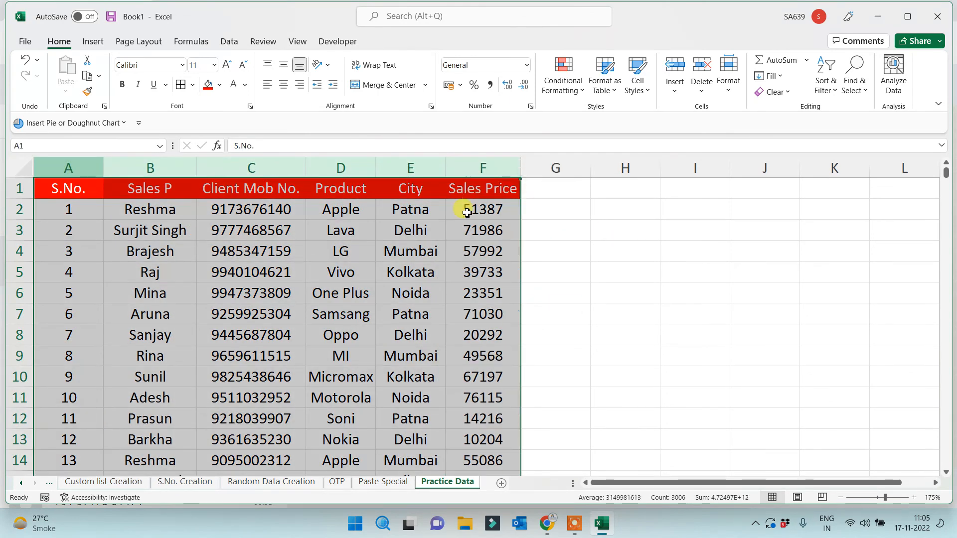
{"action": "left_click", "coordinate": [410, 272]}
{"action": "key", "text": "ctrl+a"}
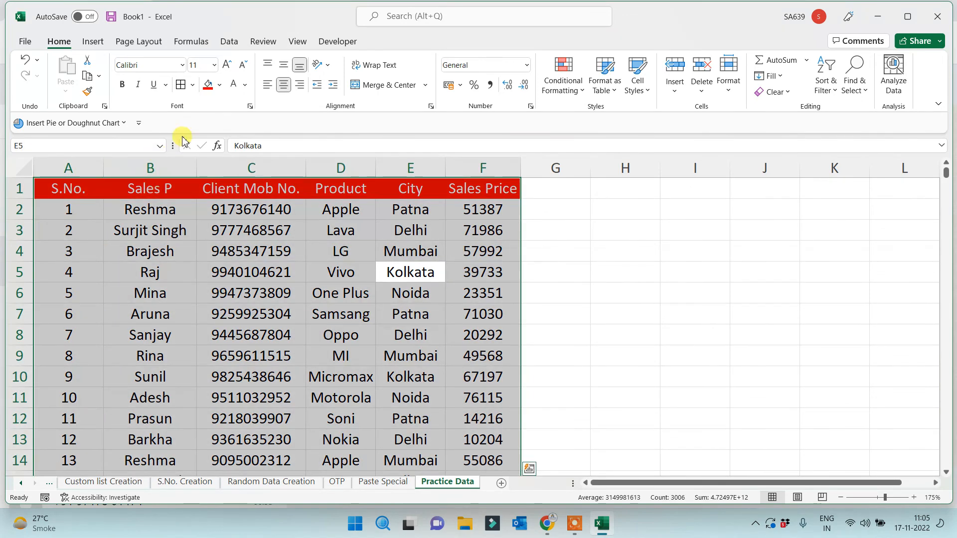
{"action": "left_click", "coordinate": [251, 353]}
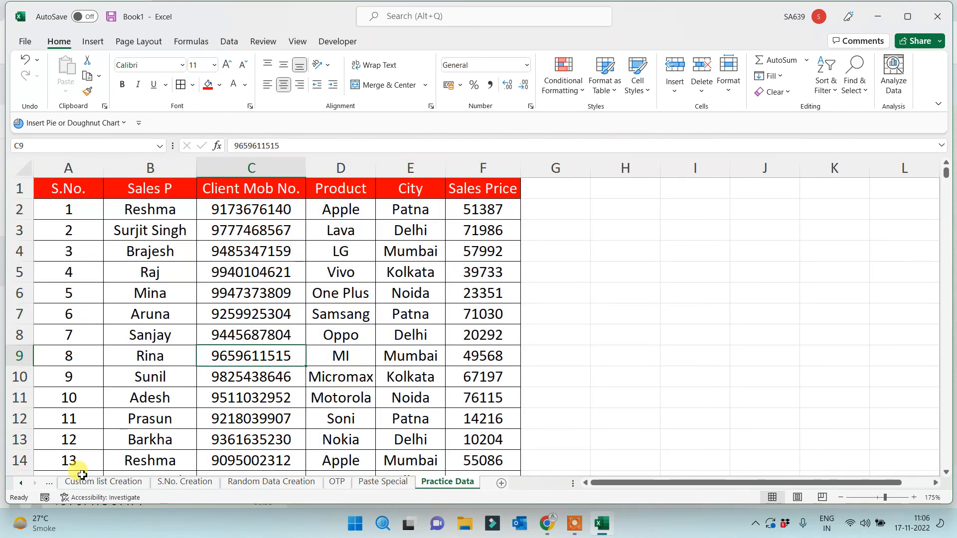
Go to the Random Data Creation sheet and delete the stray sdf entry
{"action": "left_click", "coordinate": [20, 482]}
{"action": "left_click", "coordinate": [21, 482]}
{"action": "left_click", "coordinate": [20, 482]}
{"action": "left_click", "coordinate": [93, 482]}
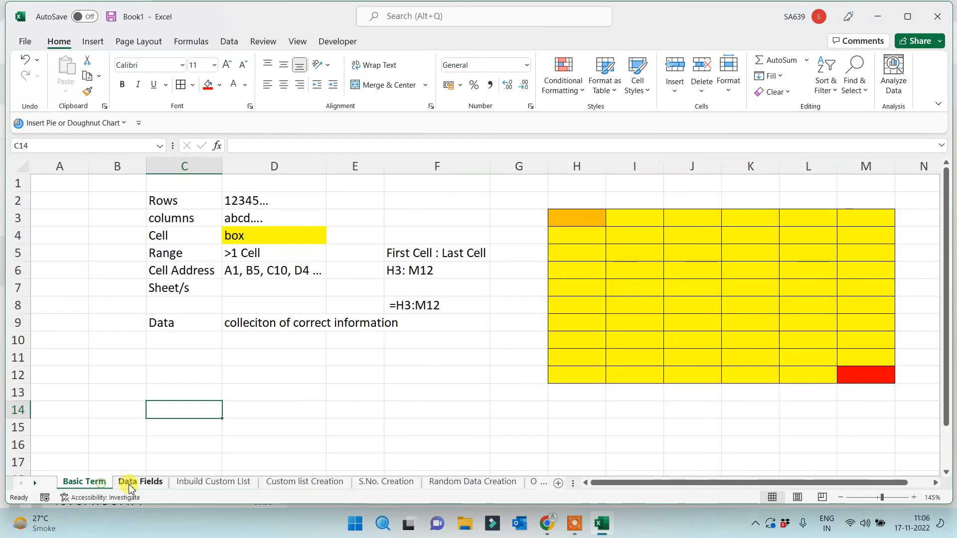
{"action": "left_click", "coordinate": [131, 482]}
{"action": "left_click", "coordinate": [194, 484]}
{"action": "left_click", "coordinate": [282, 482]}
{"action": "left_click", "coordinate": [386, 482]}
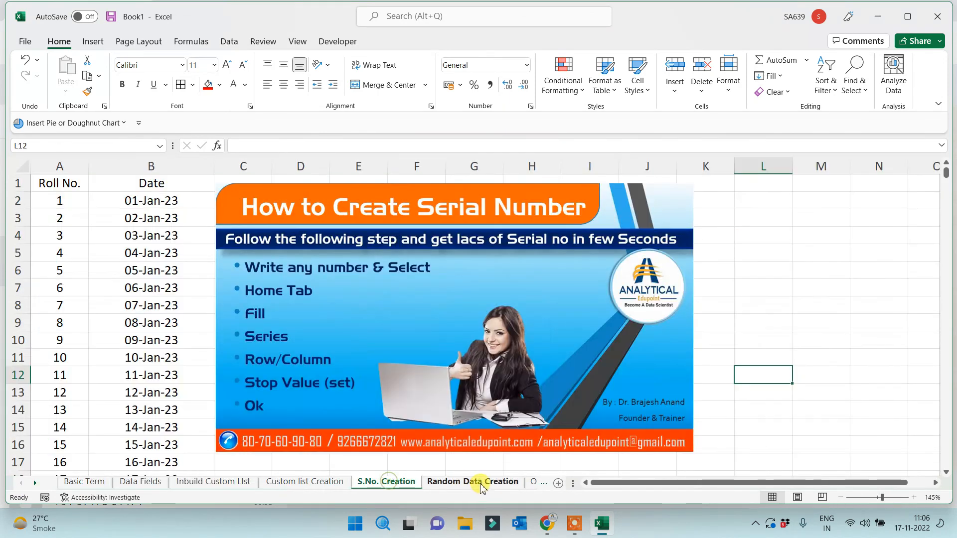
{"action": "left_click", "coordinate": [473, 482]}
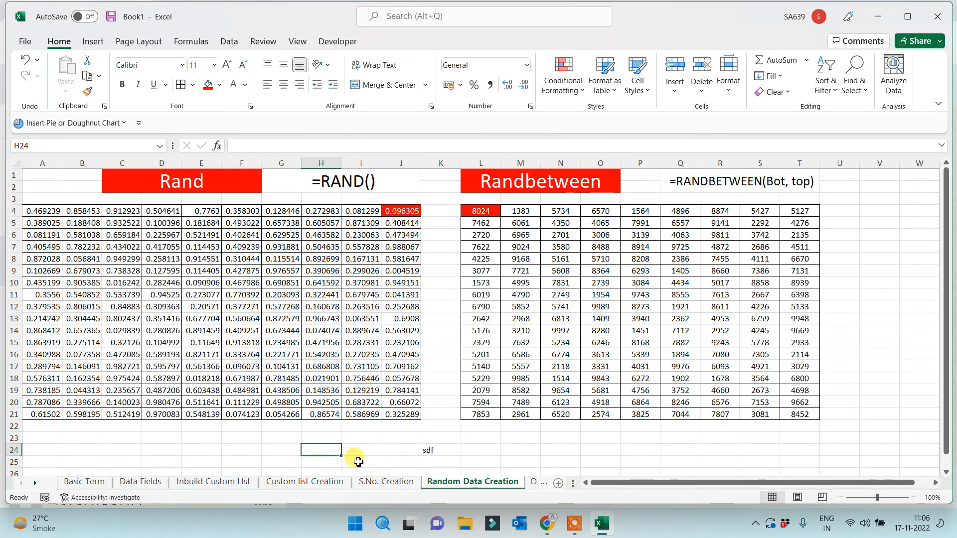
{"action": "left_click", "coordinate": [444, 450]}
{"action": "key", "text": "Delete"}
{"action": "left_click", "coordinate": [430, 465]}
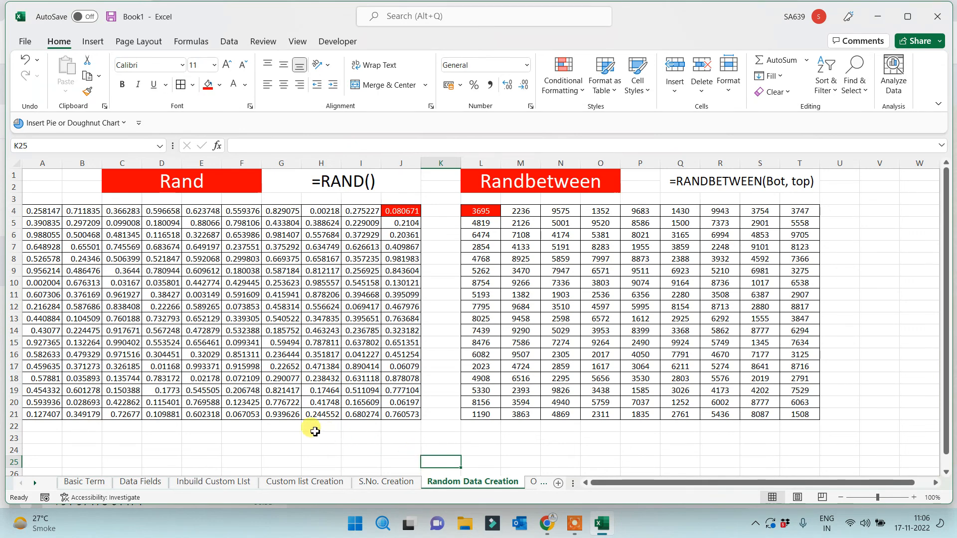
Flip back through the sheets to Basic Term and select cells D14 and C13
{"action": "left_click", "coordinate": [375, 482]}
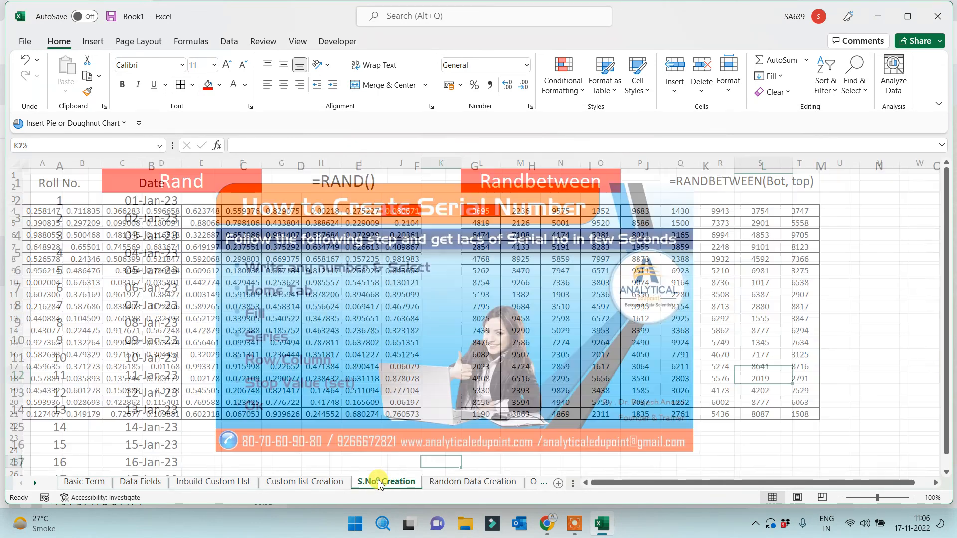
{"action": "left_click", "coordinate": [308, 482]}
{"action": "left_click", "coordinate": [233, 482]}
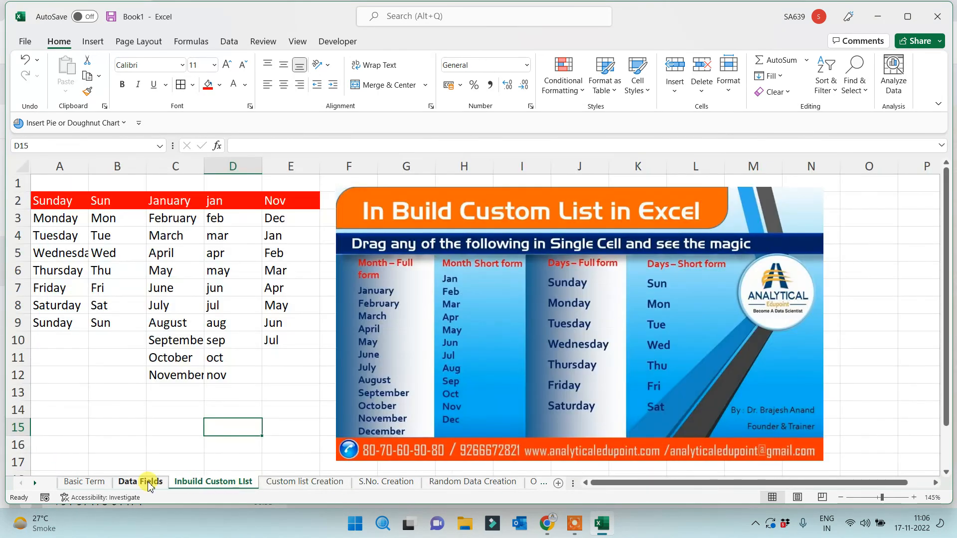
{"action": "left_click", "coordinate": [149, 483]}
{"action": "left_click", "coordinate": [314, 482]}
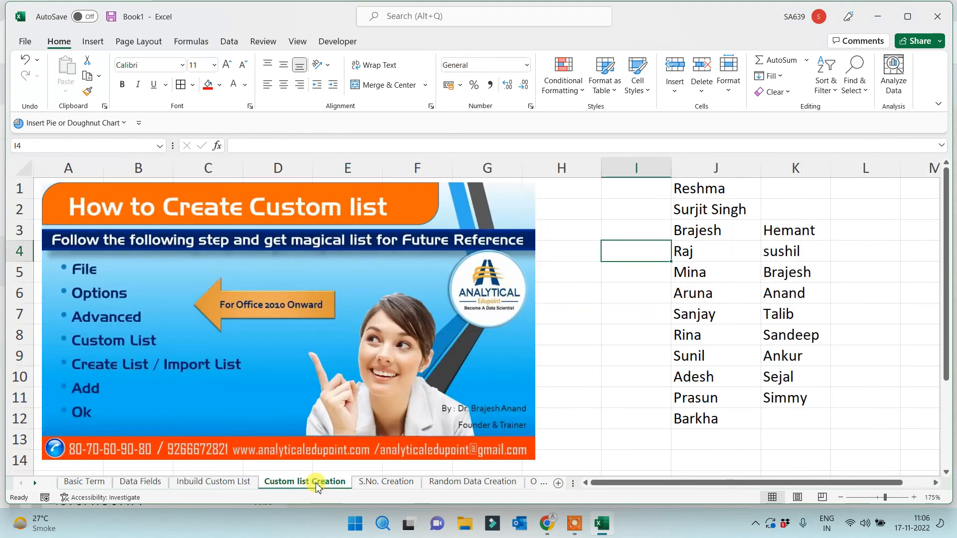
{"action": "left_click", "coordinate": [363, 482]}
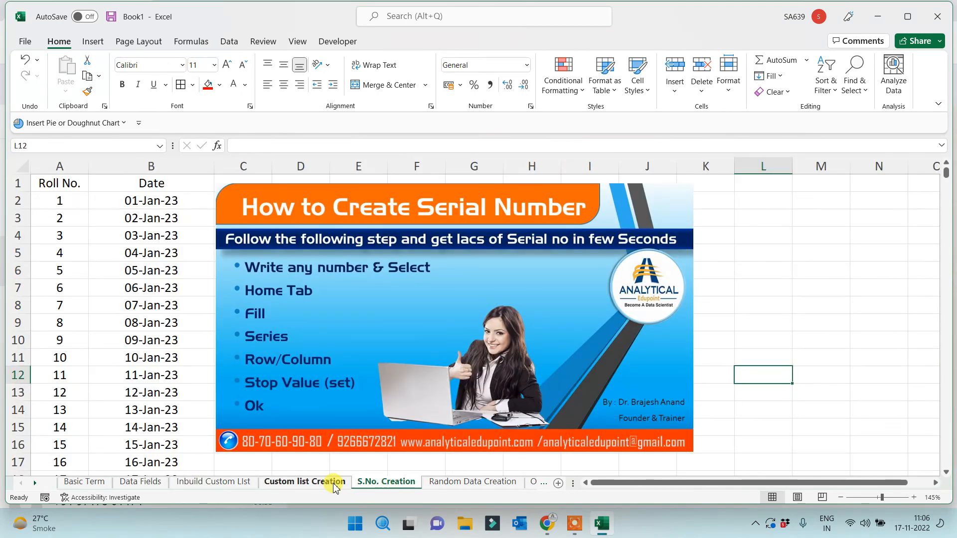
{"action": "left_click", "coordinate": [81, 482]}
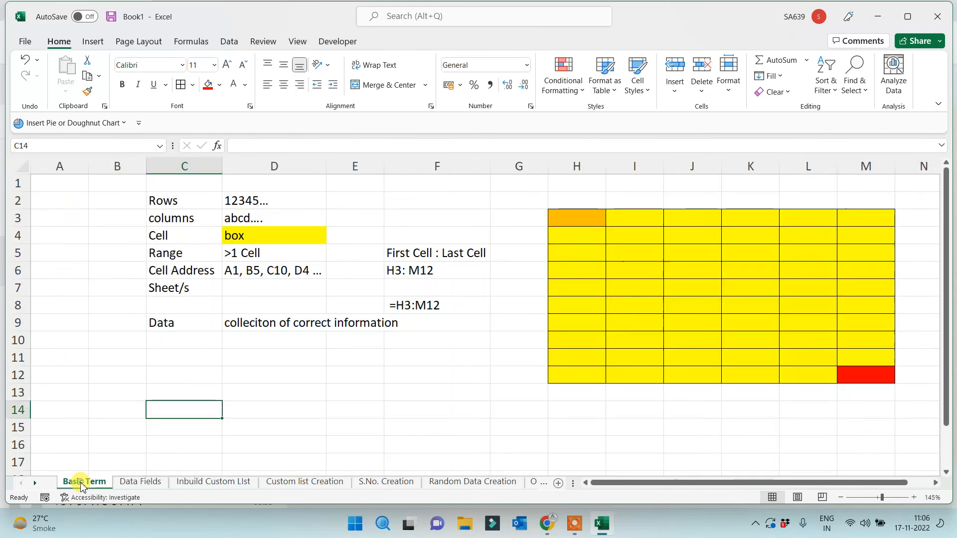
{"action": "left_click", "coordinate": [248, 412]}
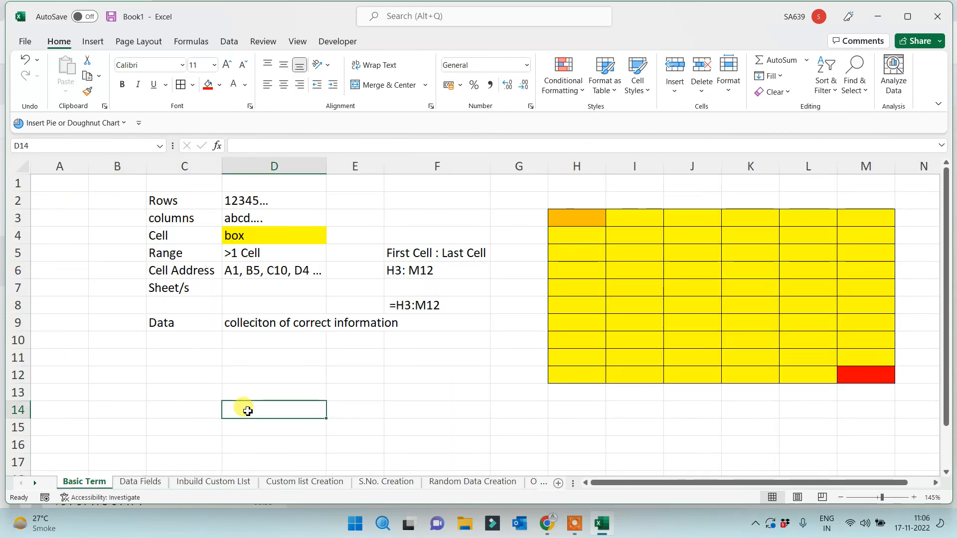
{"action": "left_click", "coordinate": [192, 391]}
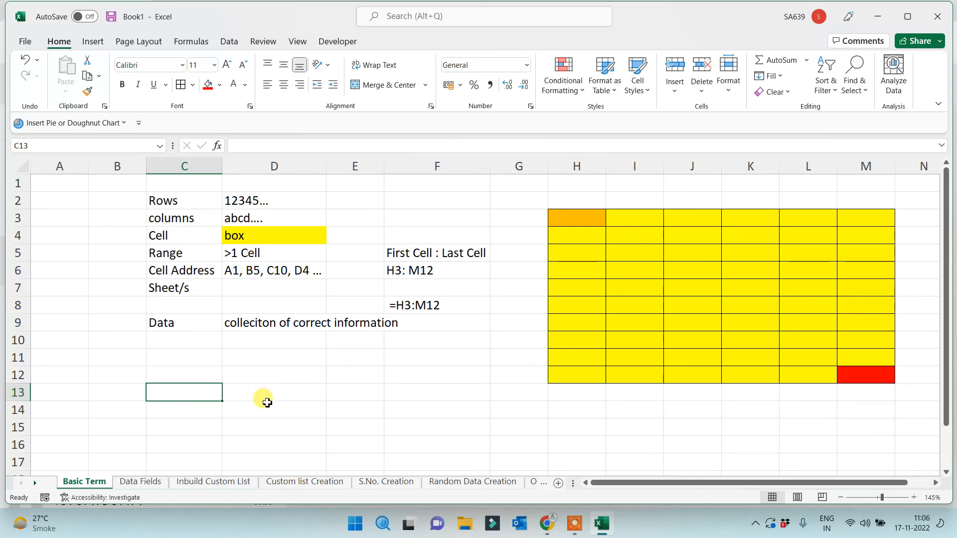
Select D11 on Data Fields, then finish on the Custom list Creation sheet
{"action": "left_click", "coordinate": [135, 481]}
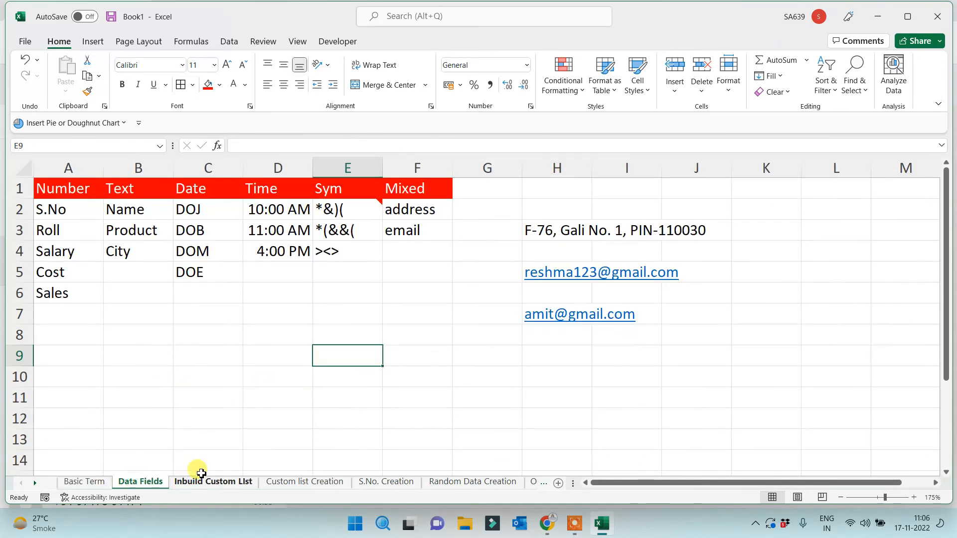
{"action": "left_click", "coordinate": [275, 401]}
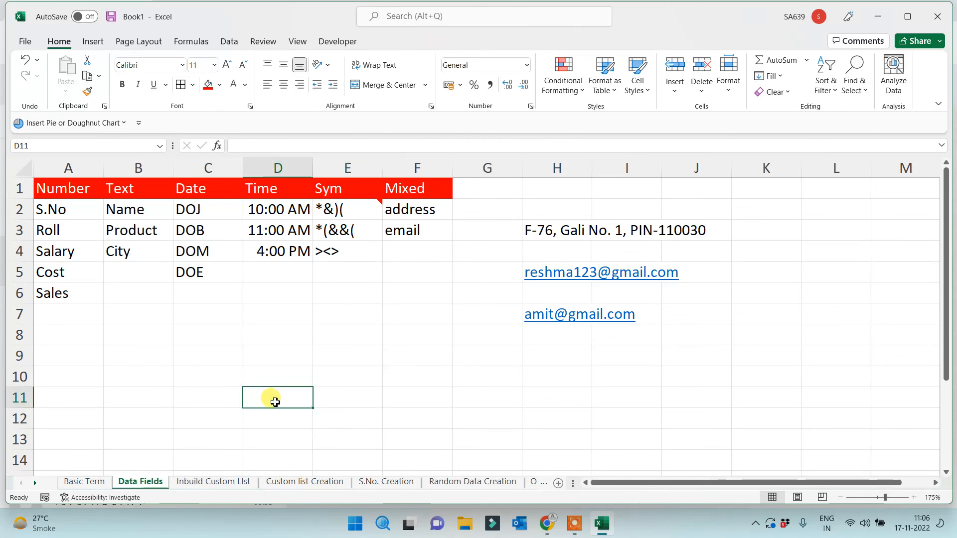
{"action": "left_click", "coordinate": [216, 481]}
{"action": "left_click", "coordinate": [295, 484]}
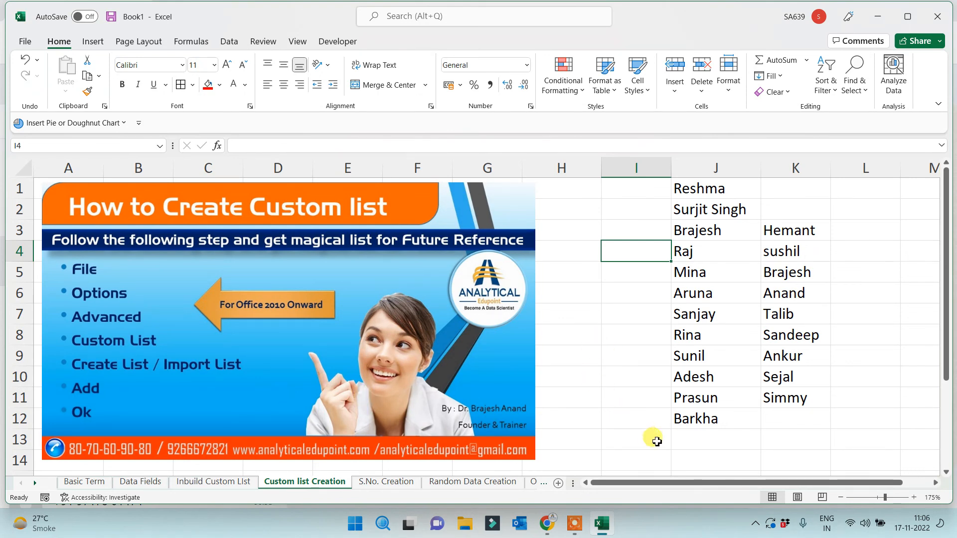
{"action": "left_click", "coordinate": [709, 441]}
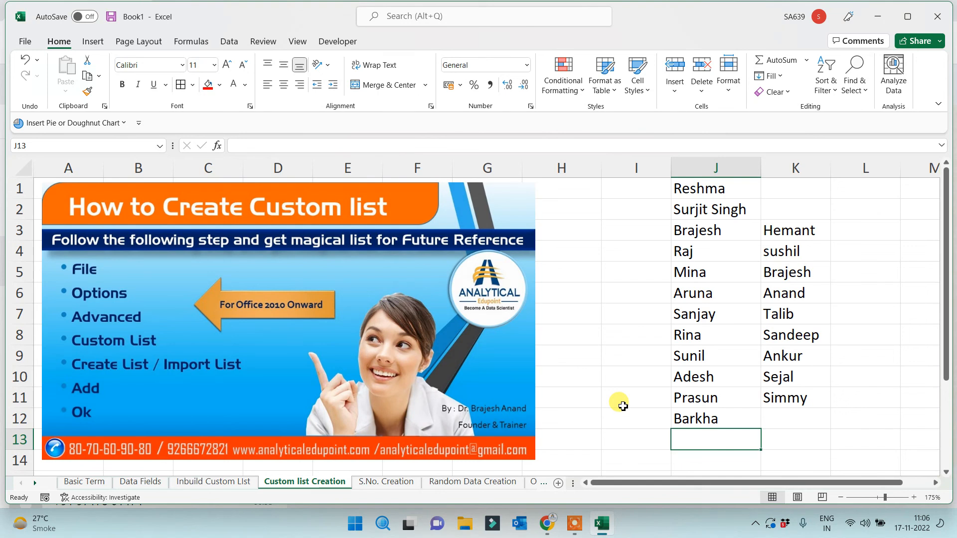
{"action": "left_click_drag", "start_coordinate": [713, 189], "coordinate": [695, 420]}
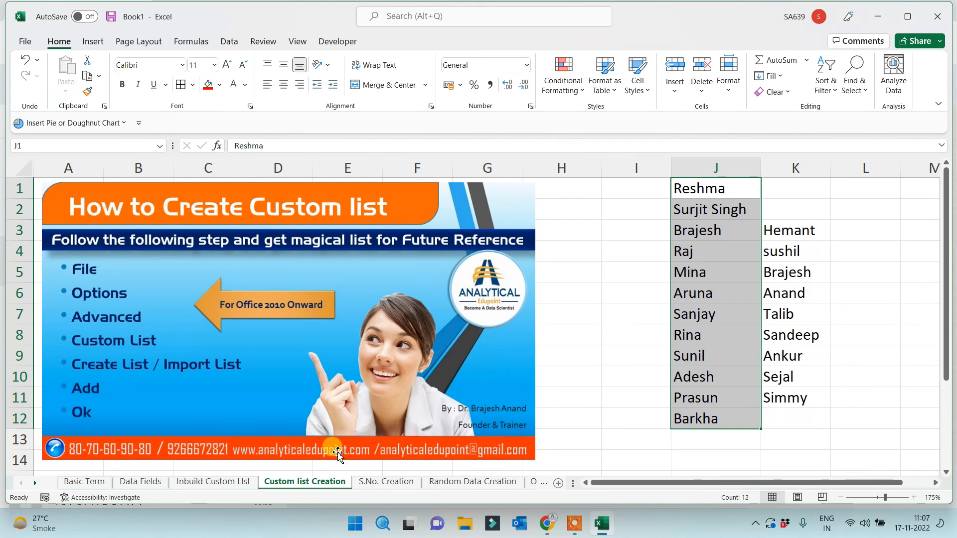
{"action": "left_click", "coordinate": [578, 404]}
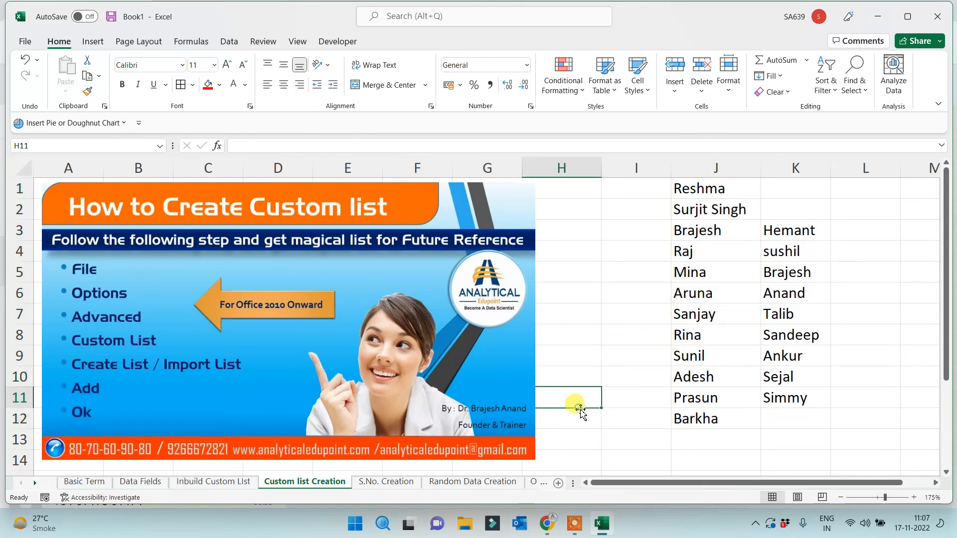
{"action": "left_click", "coordinate": [629, 421]}
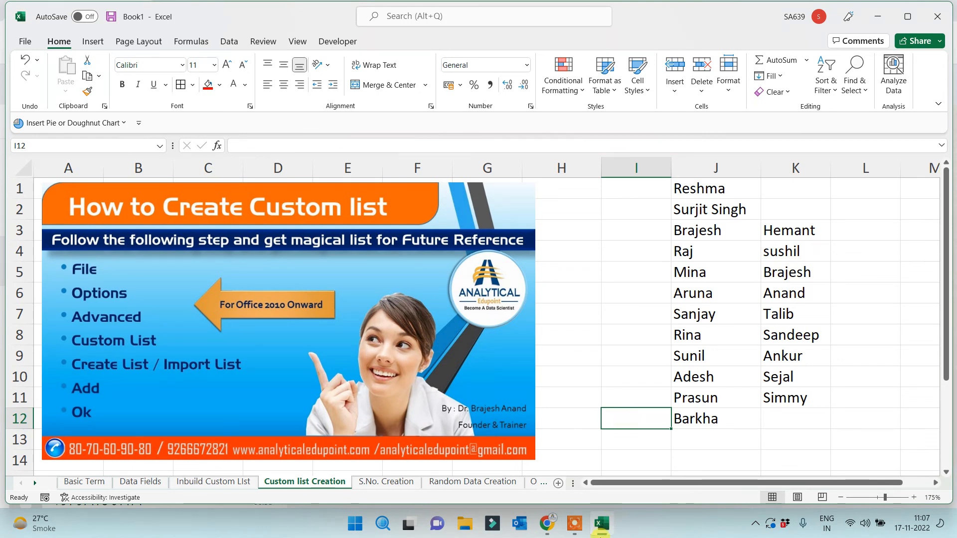
{"action": "left_click", "coordinate": [574, 524]}
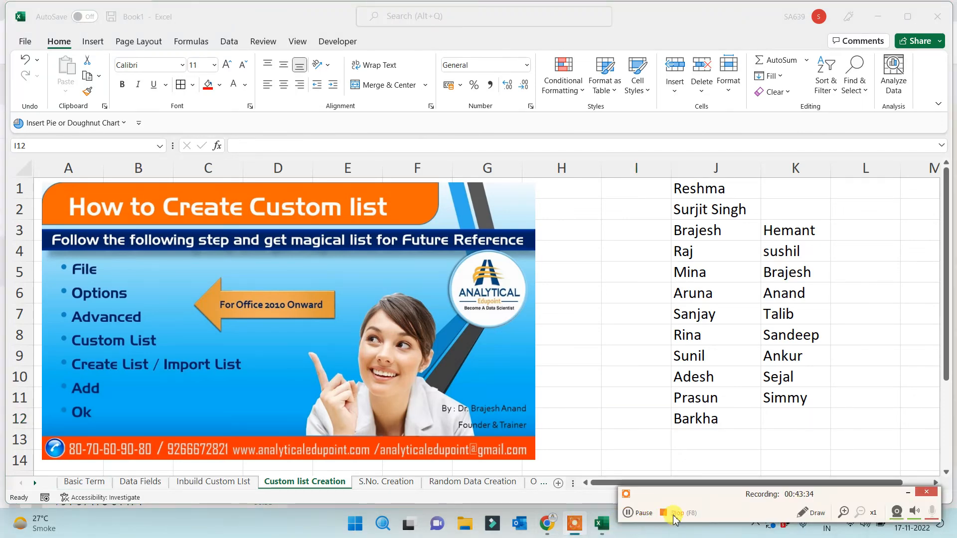